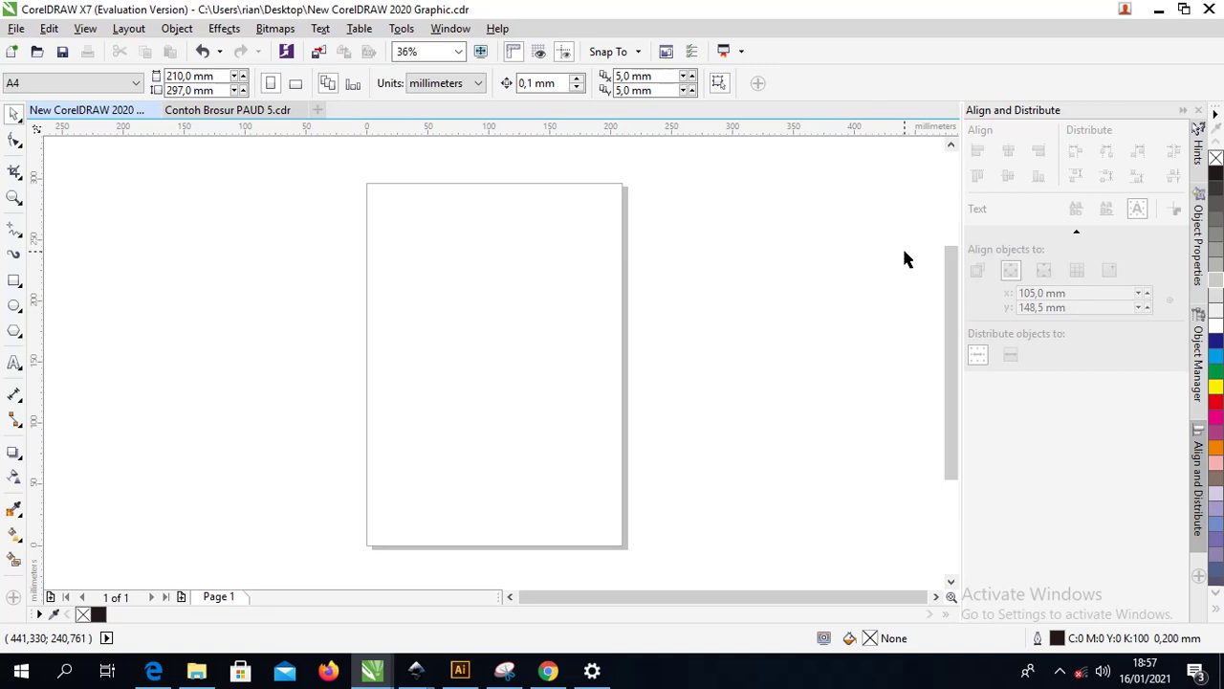
Set the document units to centimeters and switch the A4 page to landscape orientation.
{"action": "left_click", "coordinate": [445, 84]}
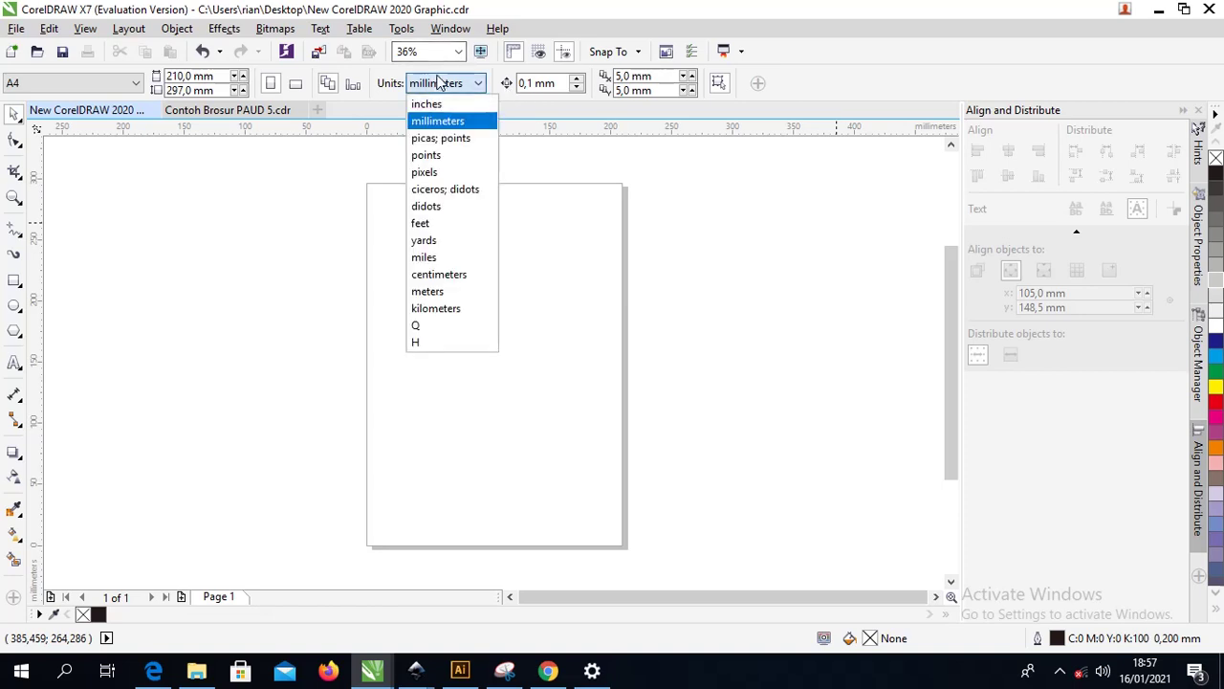
{"action": "left_click", "coordinate": [453, 274]}
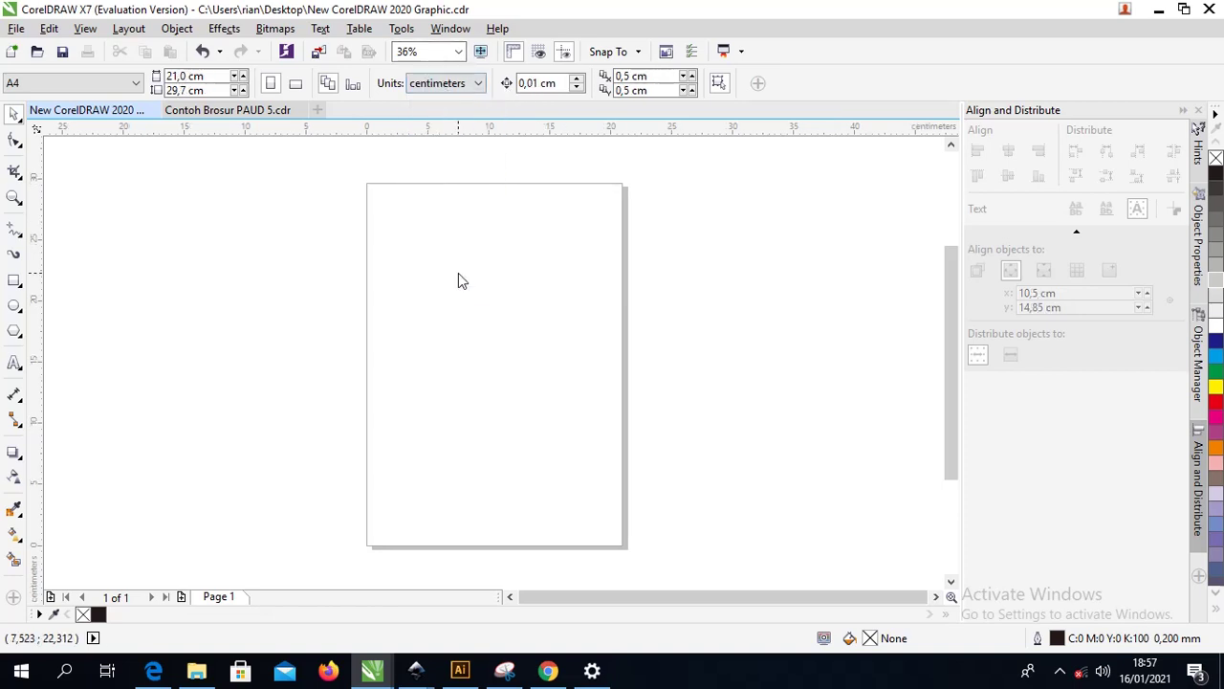
{"action": "left_click", "coordinate": [297, 83]}
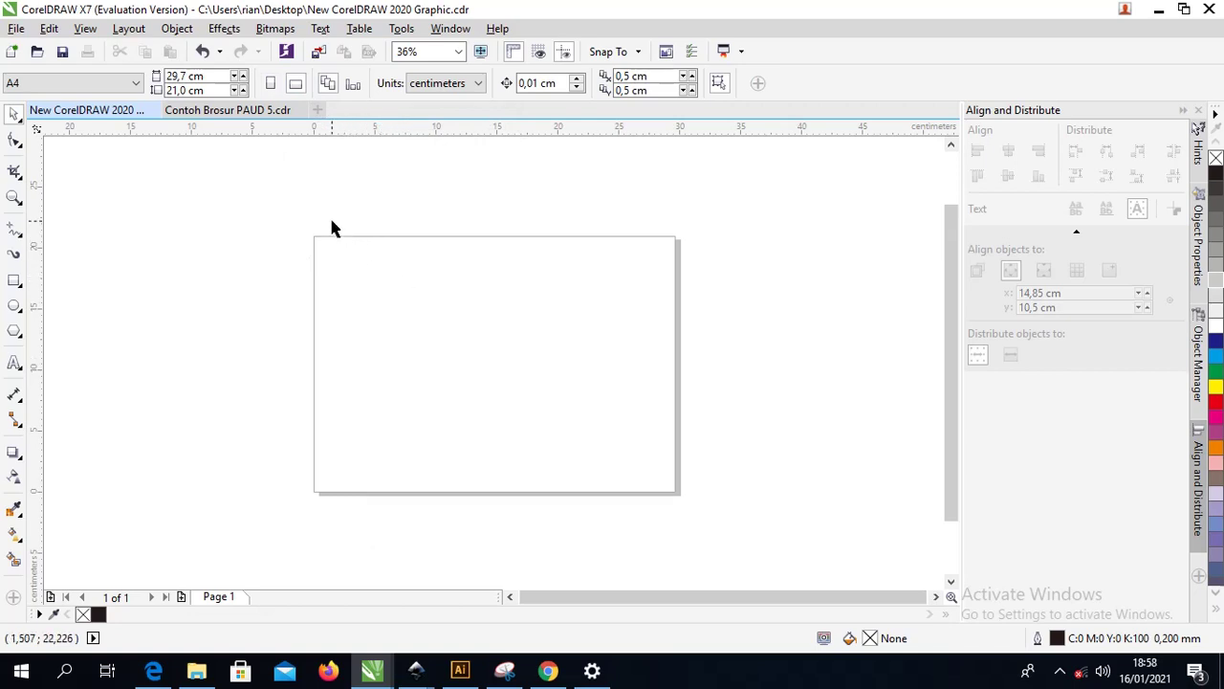
Create a 29.7 × 21 cm rectangle that exactly covers the page.
{"action": "scroll", "coordinate": [322, 226], "scroll_direction": "right", "scroll_amount": 1}
{"action": "scroll", "coordinate": [252, 282], "scroll_direction": "down", "scroll_amount": 2}
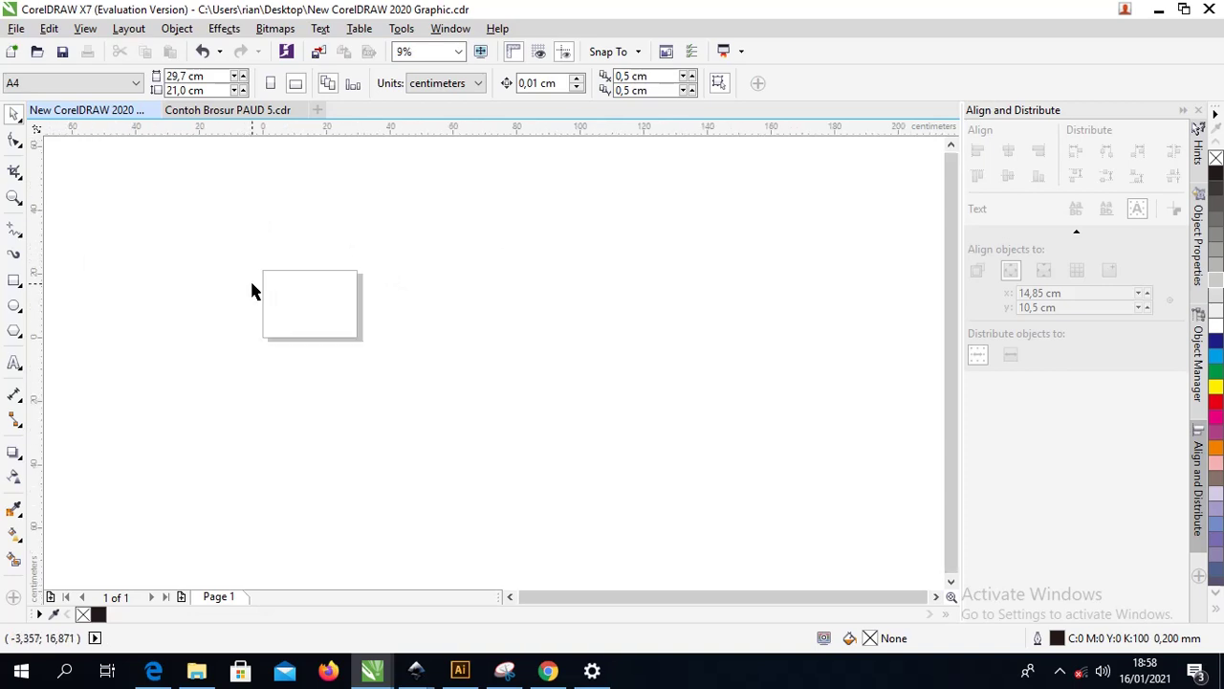
{"action": "scroll", "coordinate": [251, 282], "scroll_direction": "up", "scroll_amount": 1}
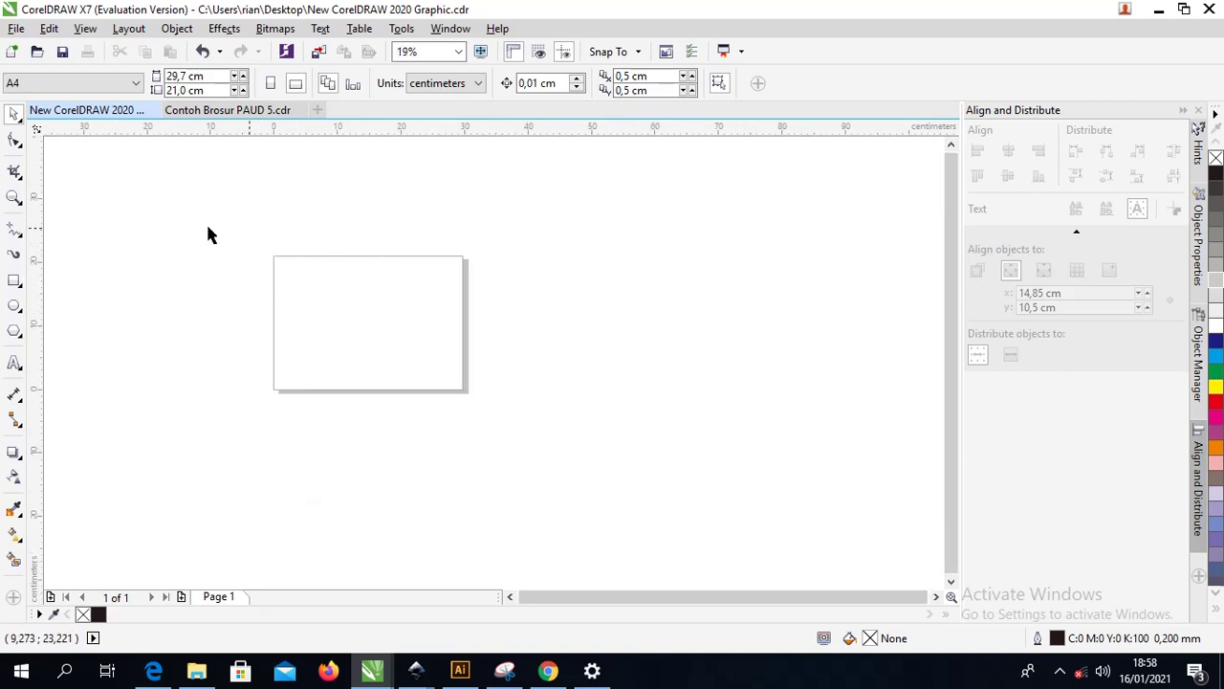
{"action": "double_click", "coordinate": [21, 284]}
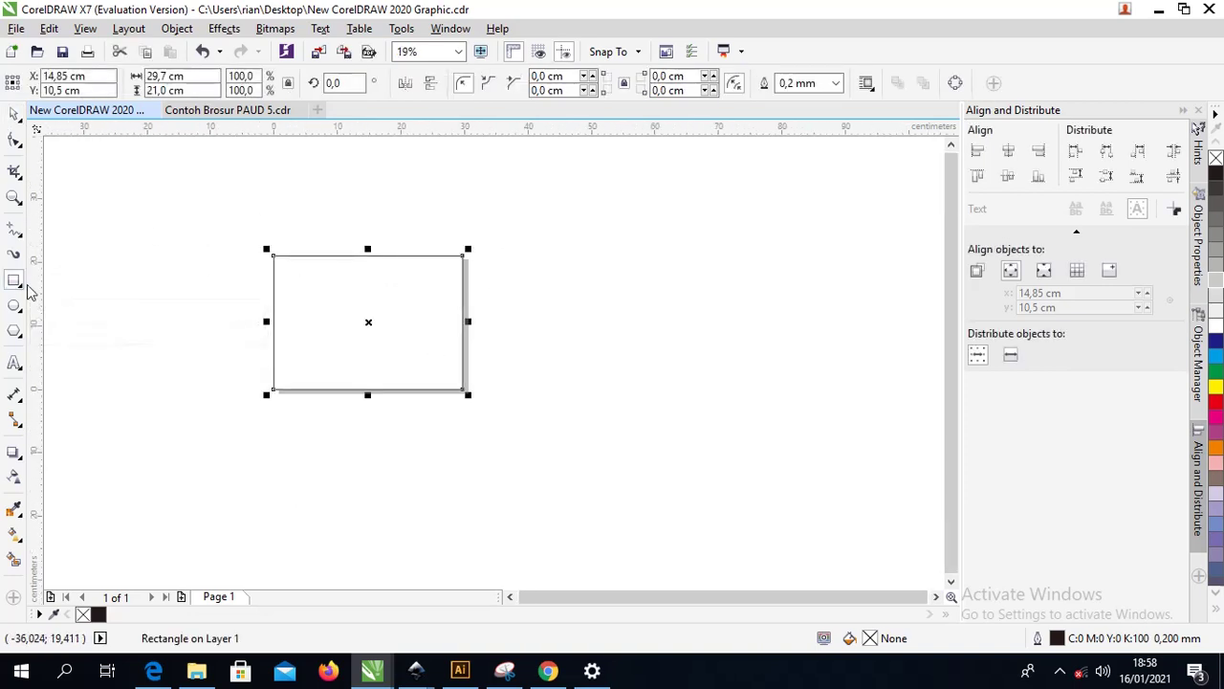
{"action": "left_click_drag", "start_coordinate": [287, 268], "coordinate": [520, 260]}
{"action": "right_click", "coordinate": [519, 259]}
{"action": "key", "text": "ctrl+z"}
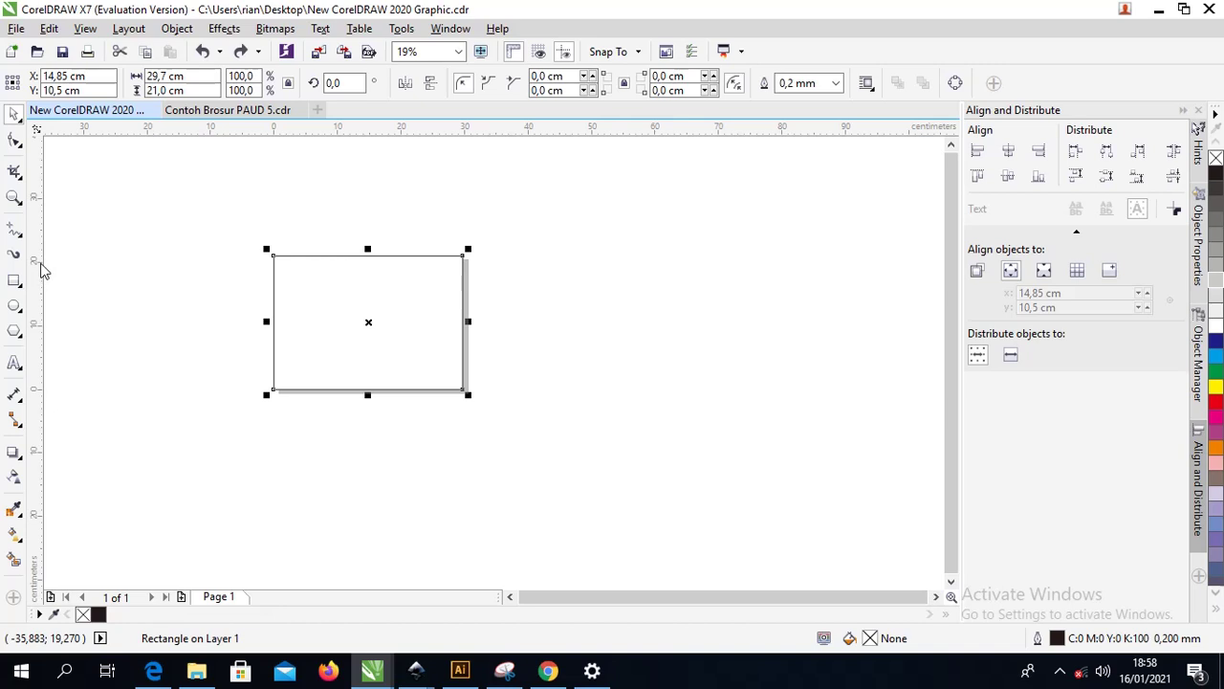
Draw a vertical 2-Point Line about 25.3 cm long just outside the page's left edge, extending beyond its top and bottom.
{"action": "left_click", "coordinate": [15, 231]}
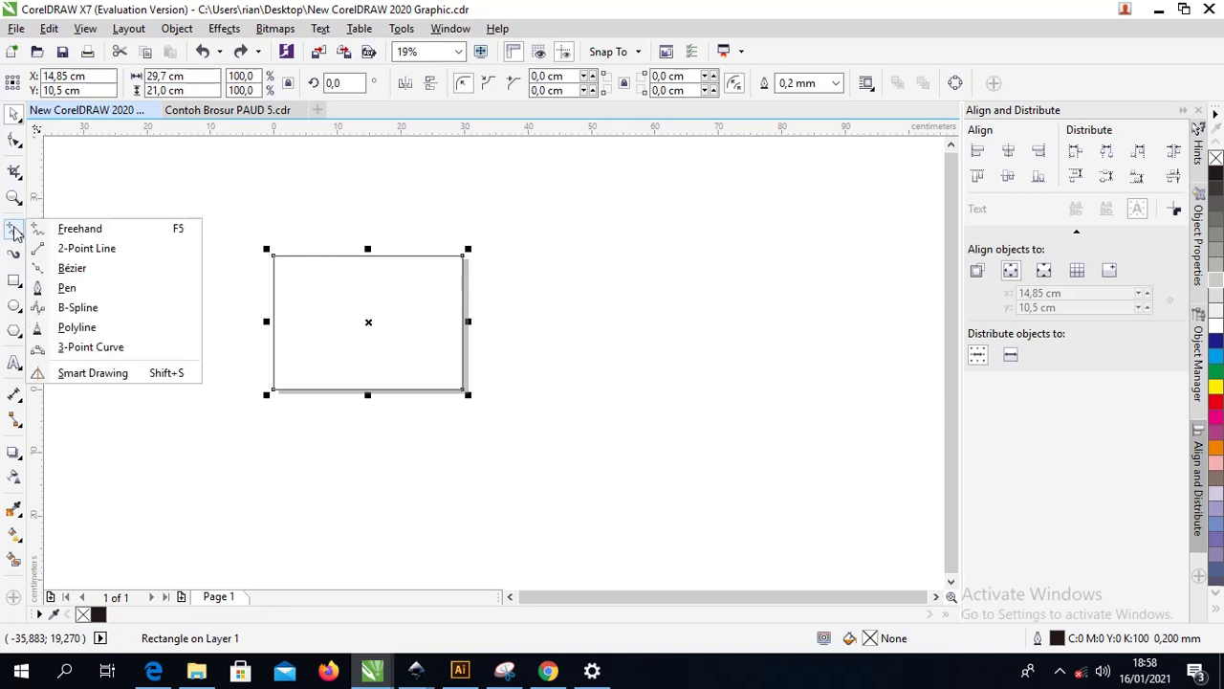
{"action": "left_click", "coordinate": [274, 263]}
{"action": "scroll", "coordinate": [274, 265], "scroll_direction": "up", "scroll_amount": 2}
{"action": "scroll", "coordinate": [413, 274], "scroll_direction": "up", "scroll_amount": 2}
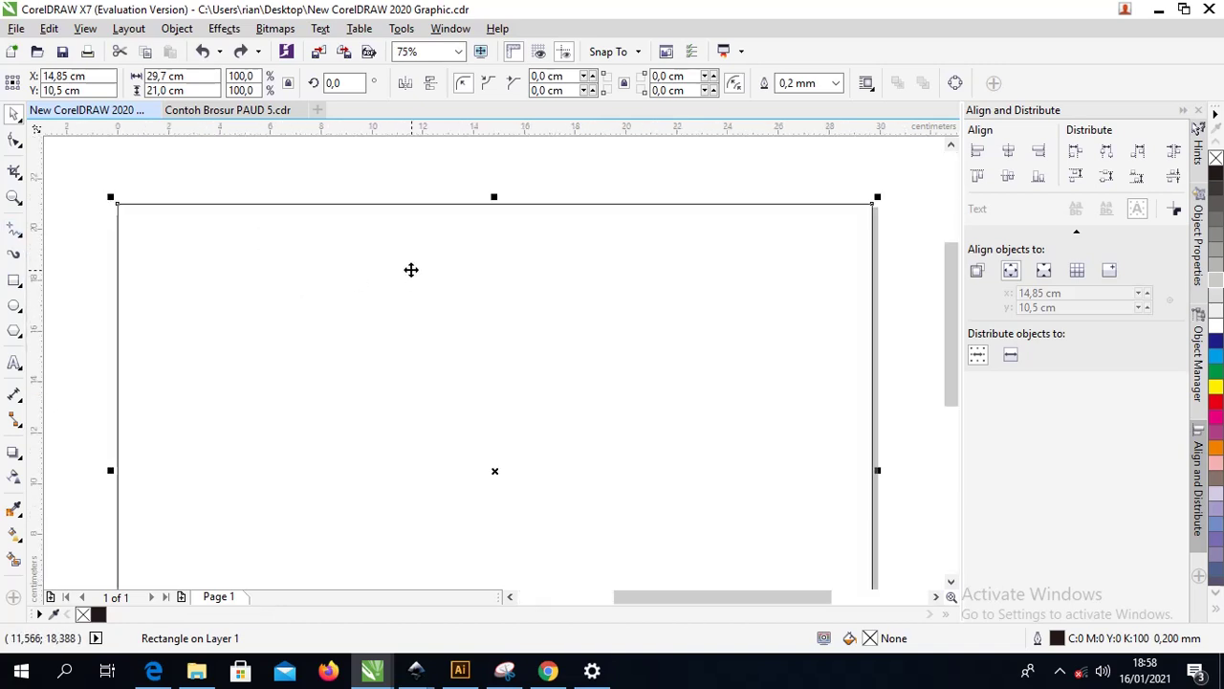
{"action": "scroll", "coordinate": [410, 263], "scroll_direction": "down", "scroll_amount": 2}
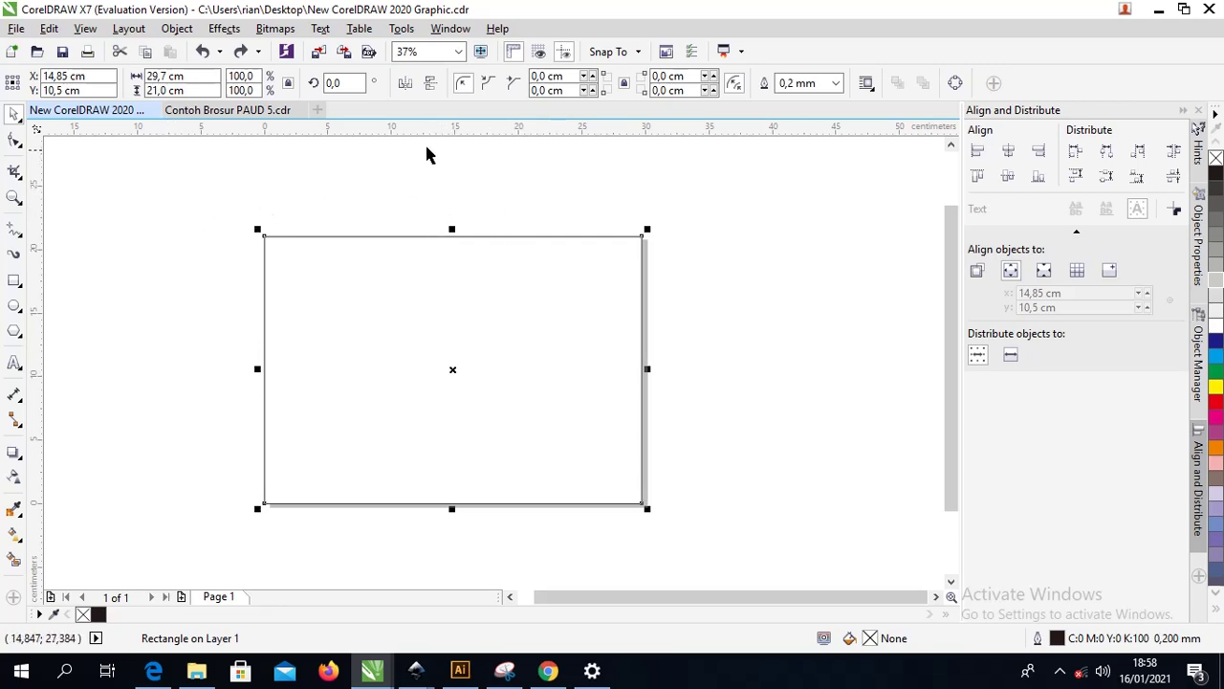
{"action": "left_click", "coordinate": [10, 231]}
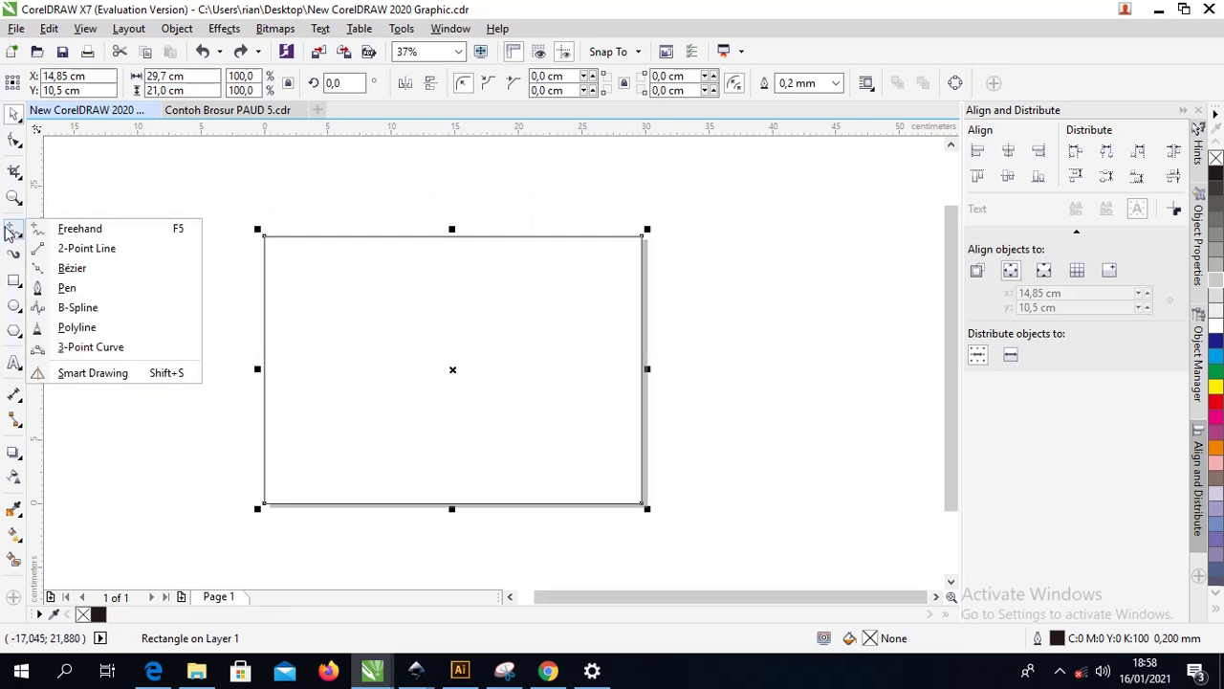
{"action": "left_click", "coordinate": [73, 247]}
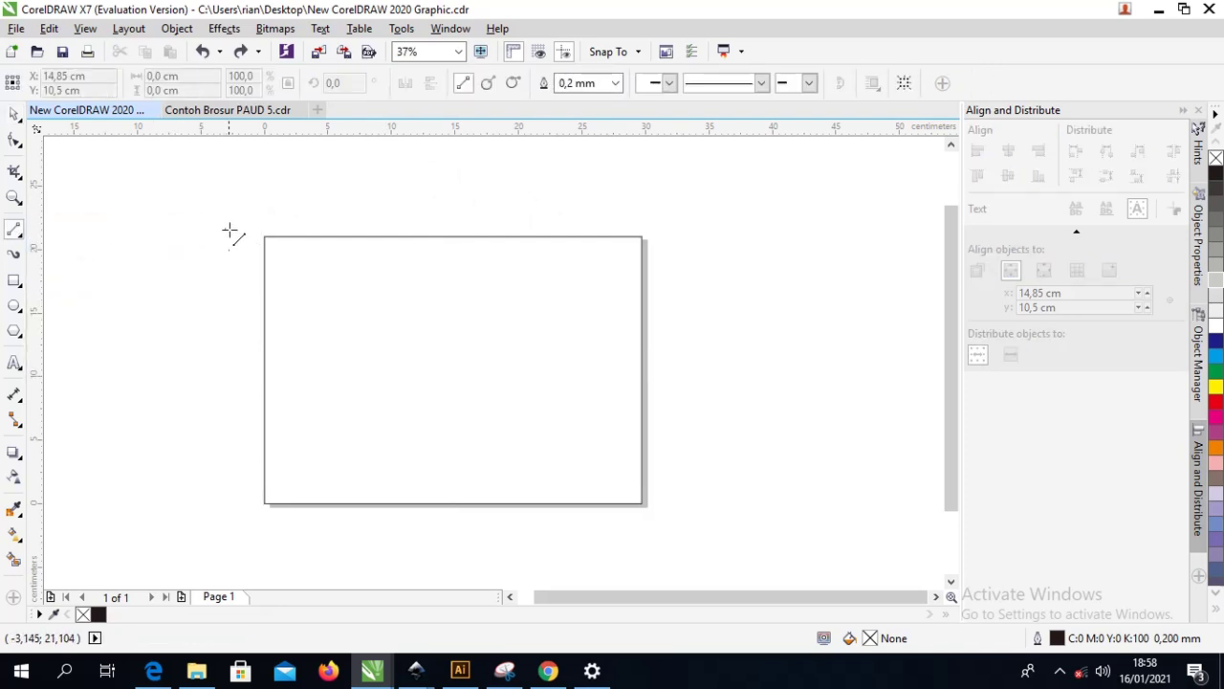
{"action": "left_click_drag", "start_coordinate": [235, 216], "coordinate": [234, 543]}
Align the vertical line to the left edge of the page rectangle.
{"action": "left_click", "coordinate": [14, 113]}
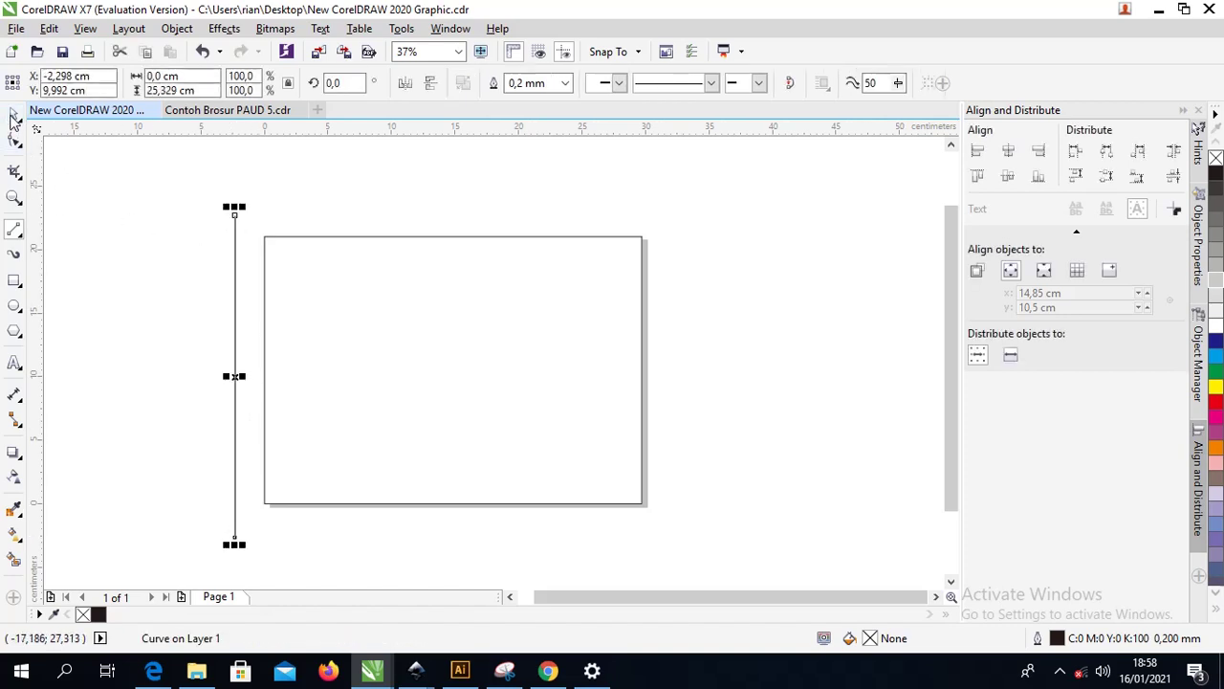
{"action": "left_click", "coordinate": [303, 236], "text": "shift"}
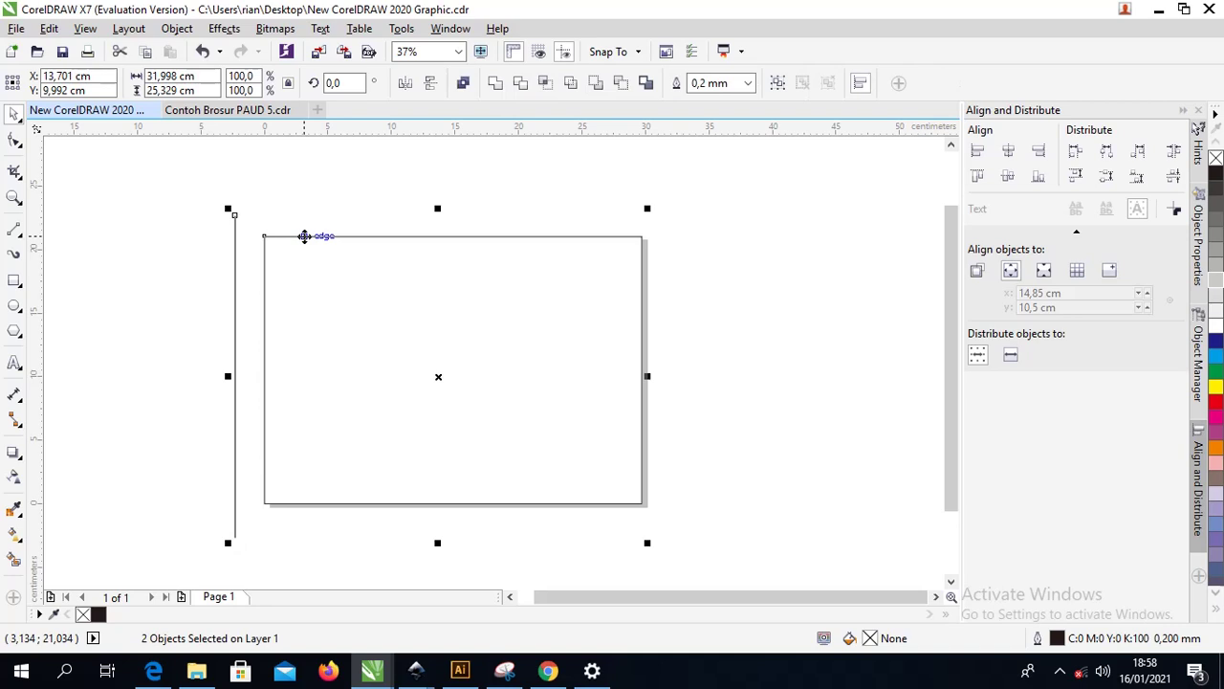
{"action": "key", "text": "l"}
{"action": "left_click", "coordinate": [279, 211]}
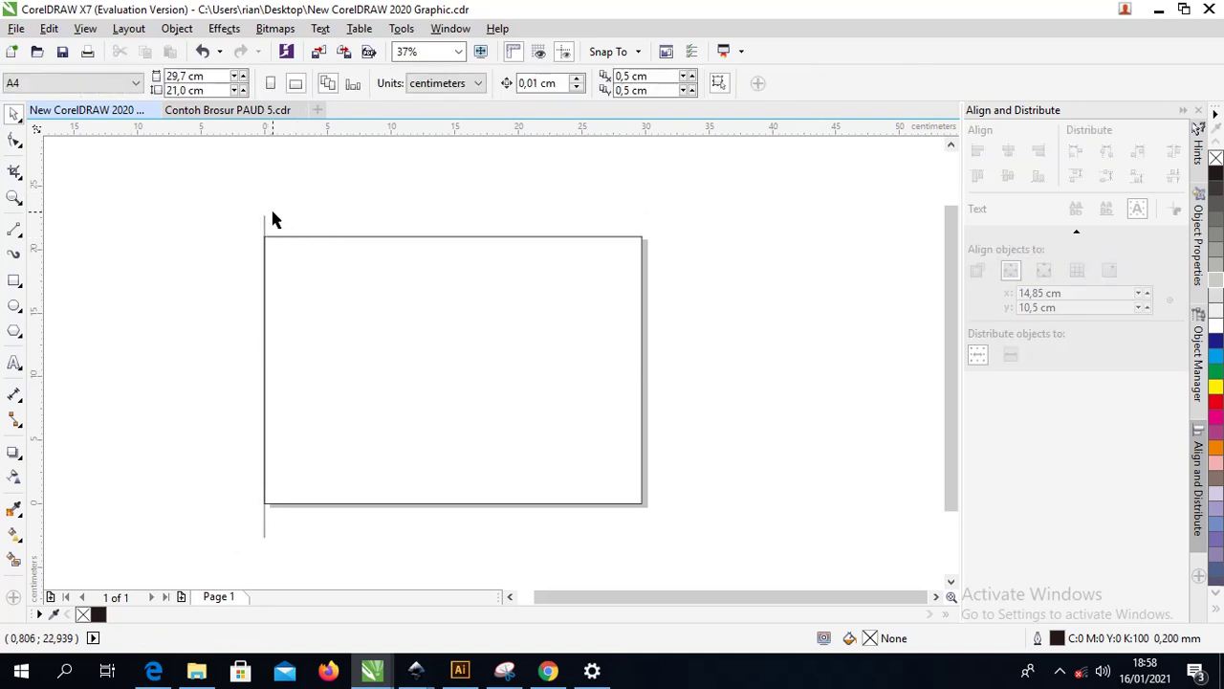
Duplicate the left-edge line and align the copy to the rectangle's right edge.
{"action": "left_click", "coordinate": [265, 219]}
{"action": "key", "text": "Up"}
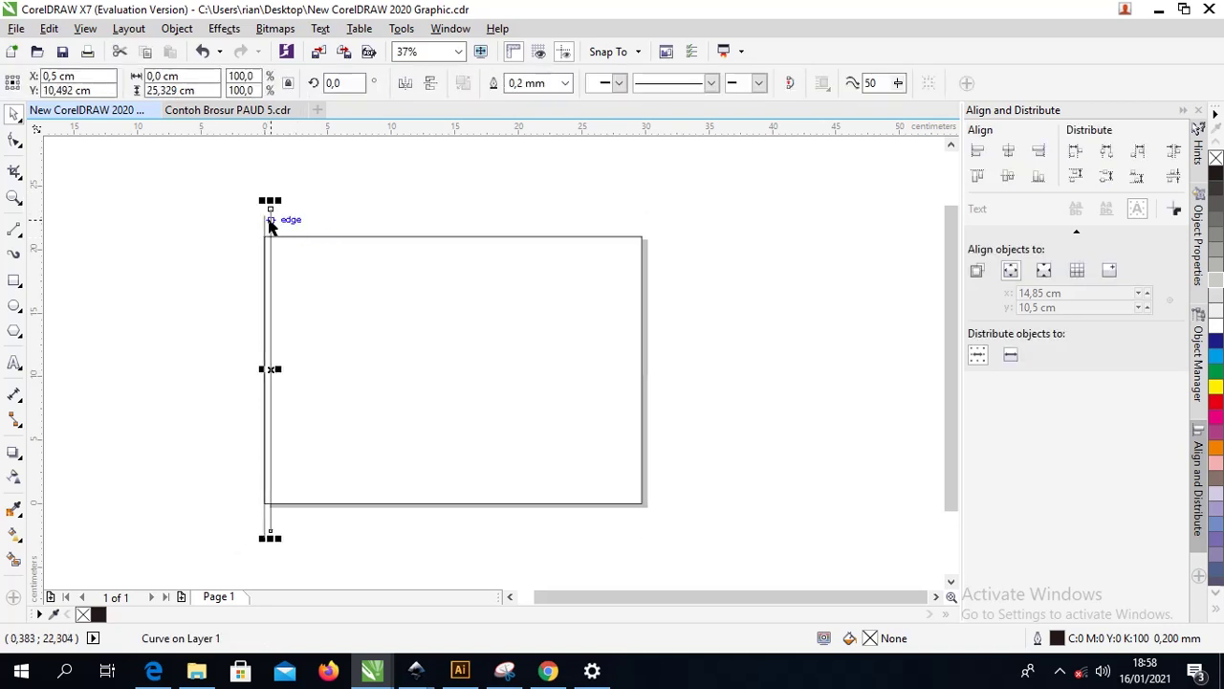
{"action": "left_click", "coordinate": [294, 236], "text": "shift"}
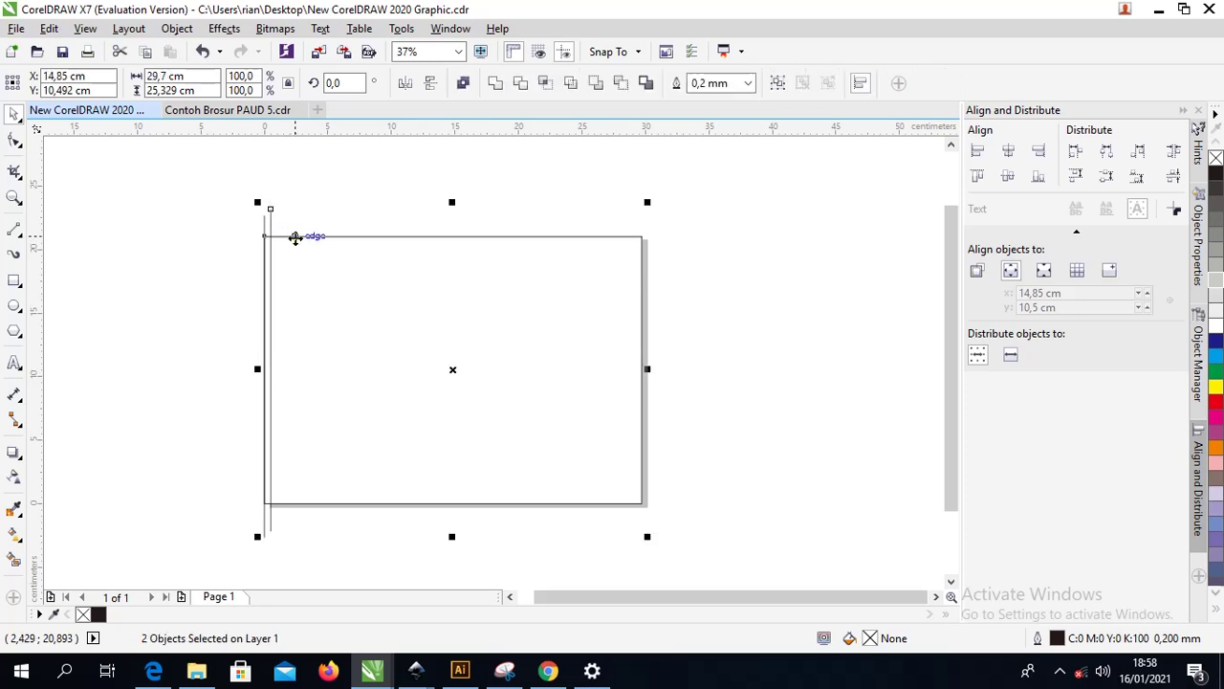
{"action": "key", "text": "r"}
{"action": "left_click", "coordinate": [284, 196]}
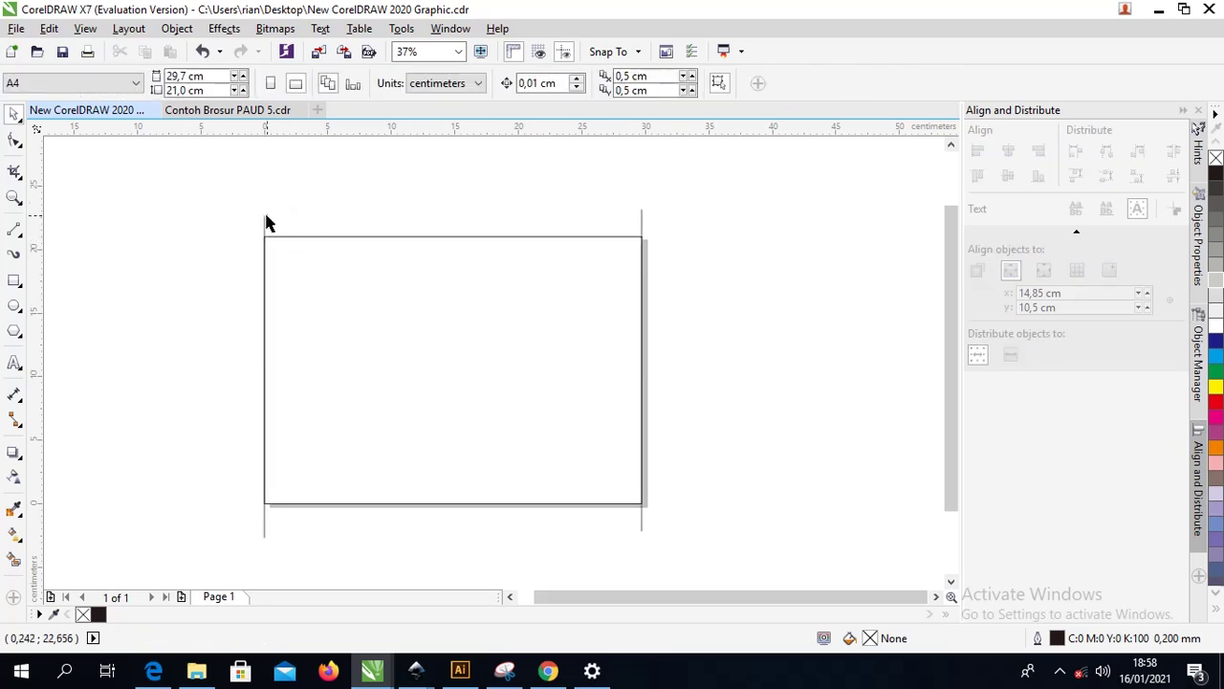
Make two more duplicates of the left-edge line, each offset 0.5 cm to the right and upward.
{"action": "left_click", "coordinate": [265, 219]}
{"action": "key", "text": "Up"}
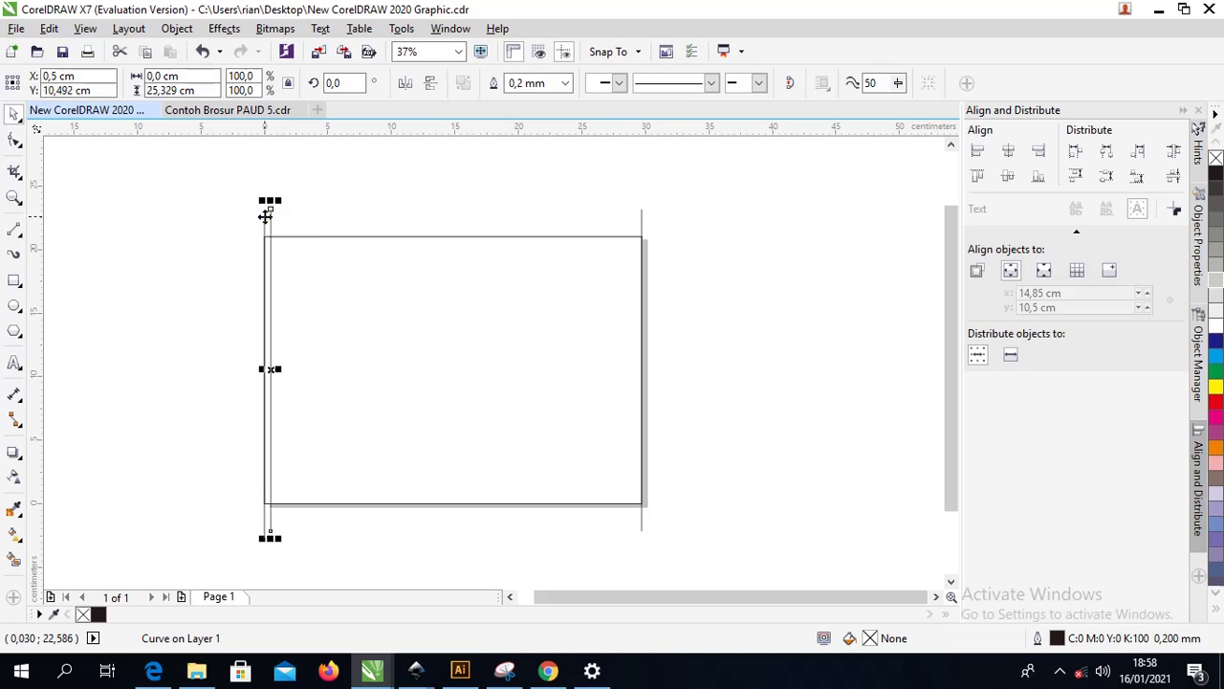
{"action": "key", "text": "Right"}
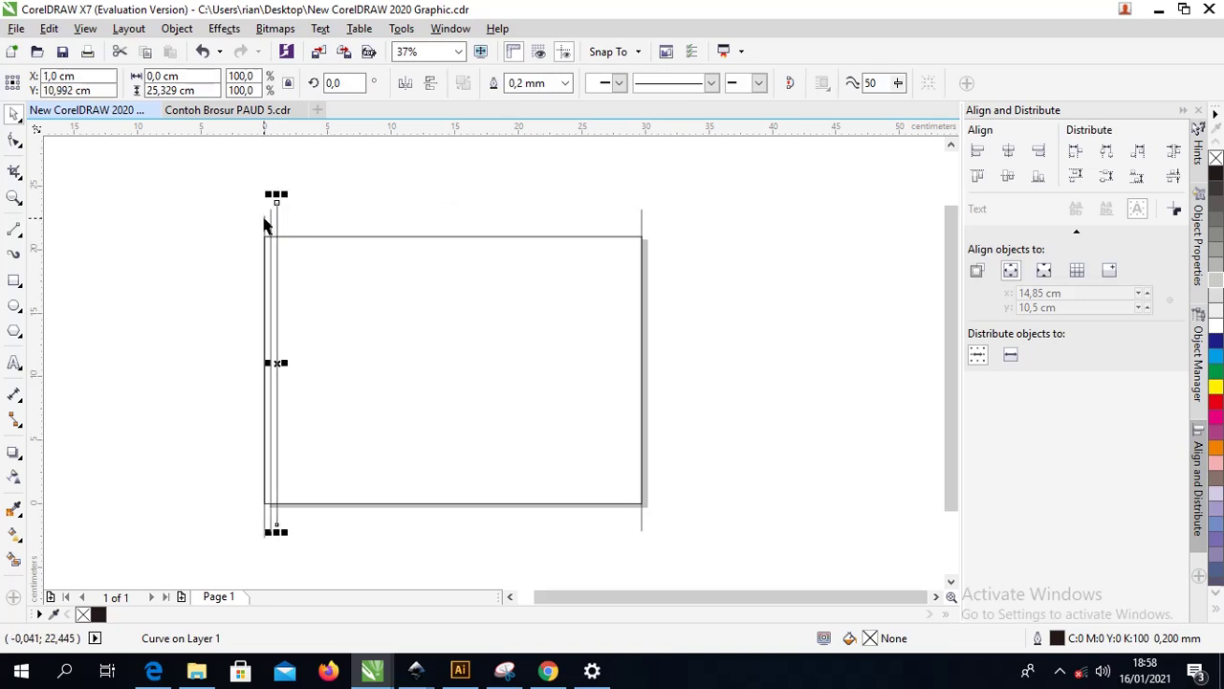
Distribute the four vertical lines with equal horizontal spacing between the rectangle's left and right edges.
{"action": "left_click", "coordinate": [265, 221], "text": "shift"}
{"action": "left_click", "coordinate": [272, 225]}
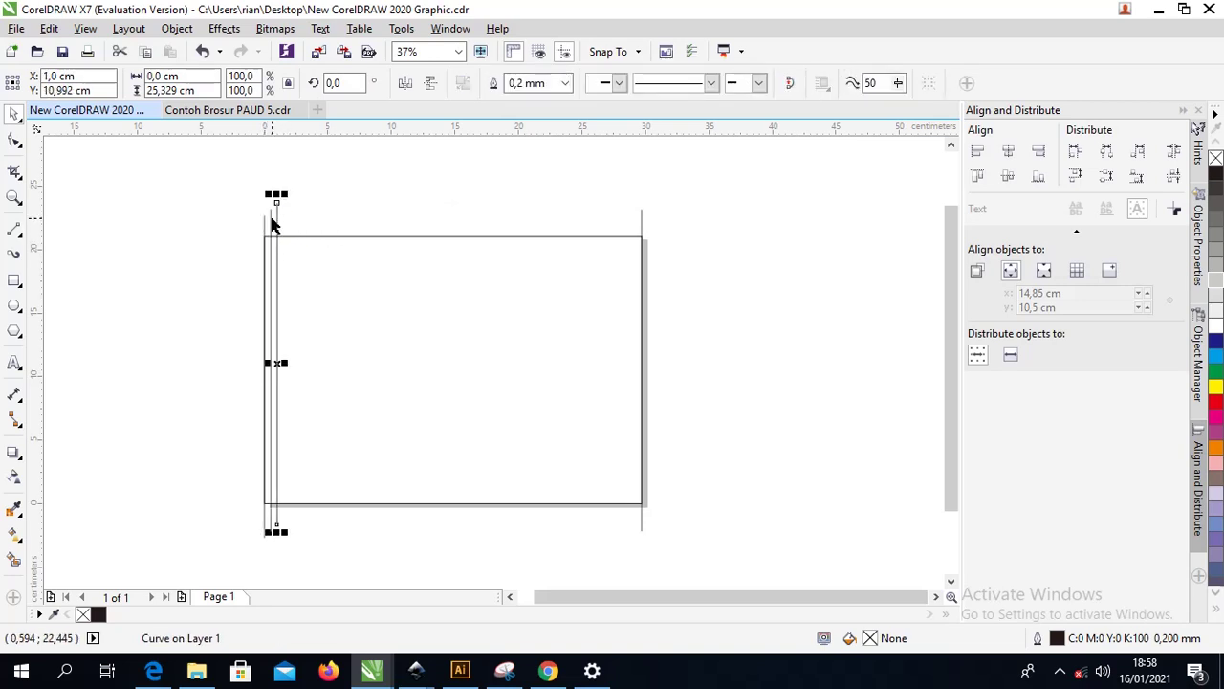
{"action": "left_click", "coordinate": [272, 225], "text": "shift"}
{"action": "left_click", "coordinate": [264, 227], "text": "shift"}
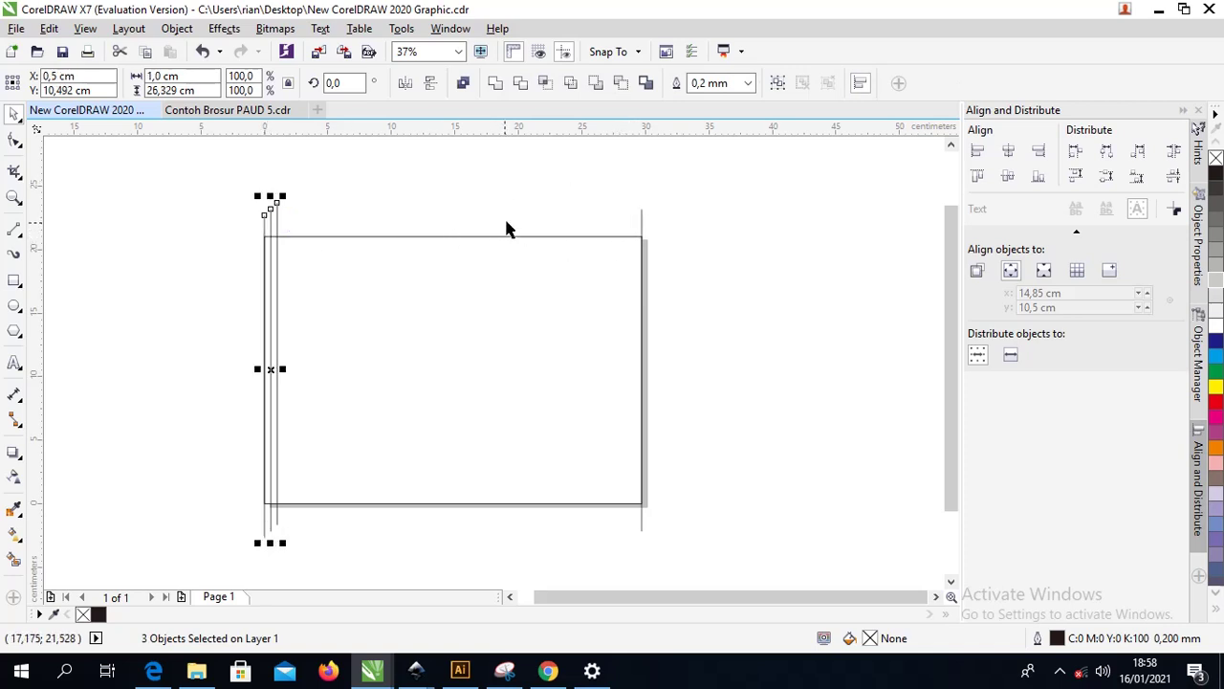
{"action": "left_click", "coordinate": [643, 228], "text": "shift"}
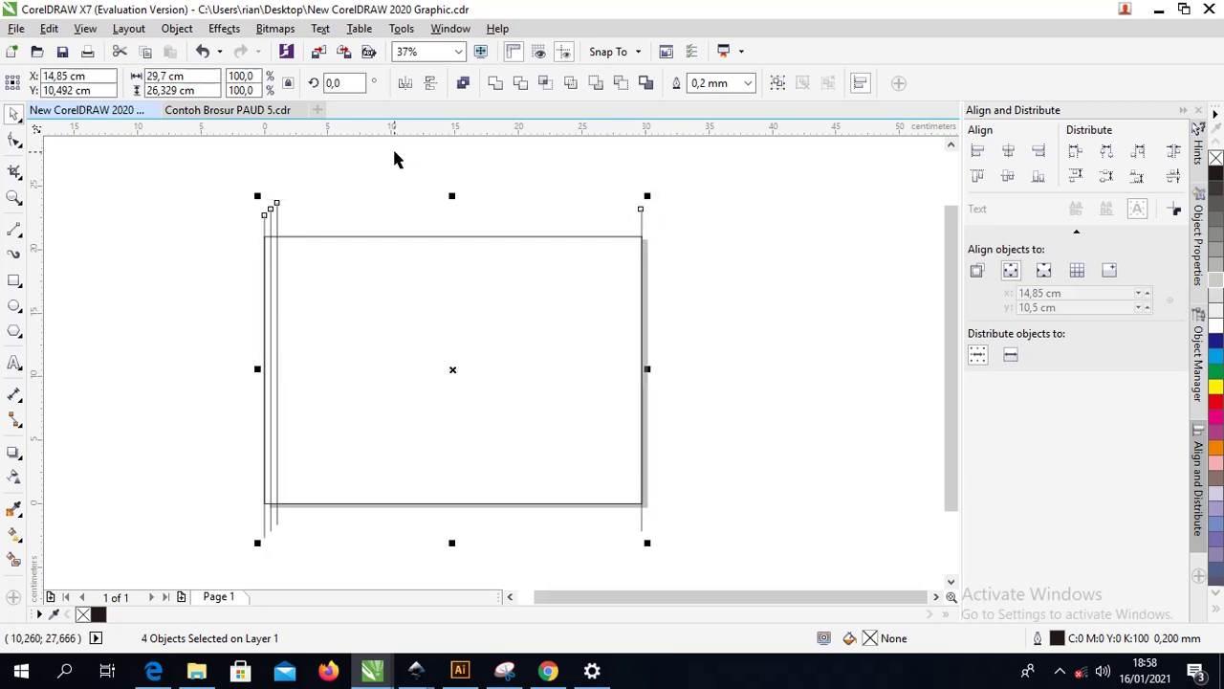
{"action": "left_click", "coordinate": [1173, 151]}
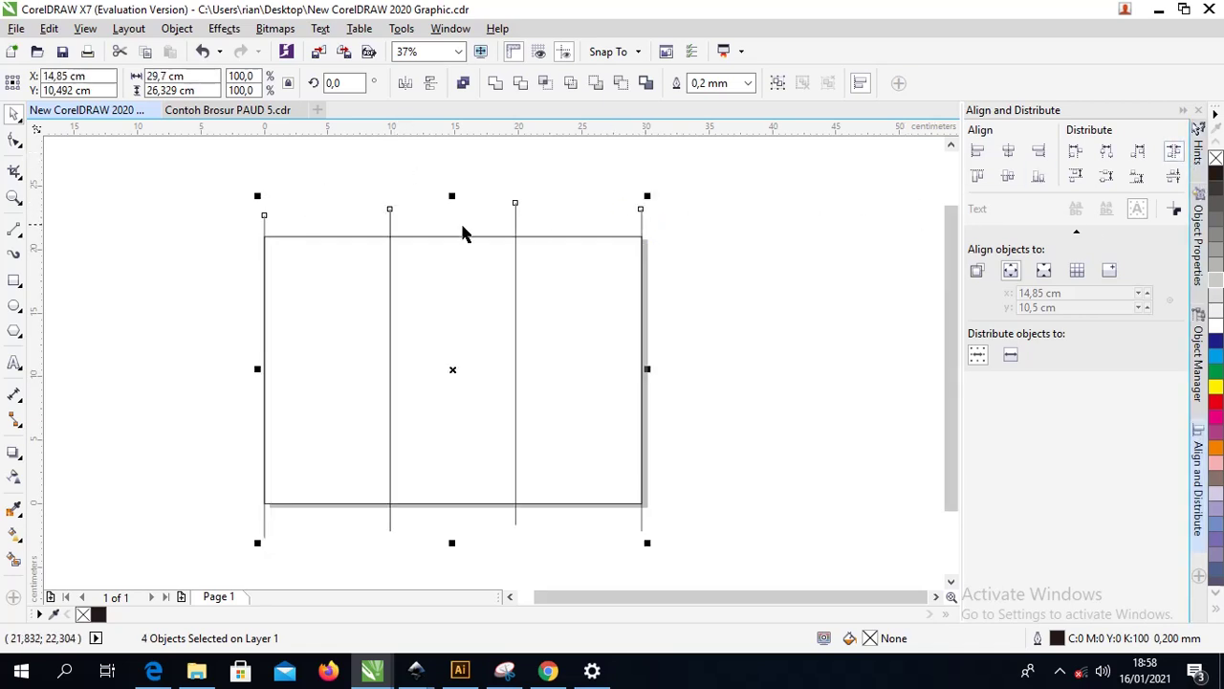
Align the four vertical lines by their top ends and combine them into a single curve.
{"action": "scroll", "coordinate": [412, 287], "scroll_direction": "up", "scroll_amount": 2}
{"action": "scroll", "coordinate": [399, 274], "scroll_direction": "down", "scroll_amount": 2}
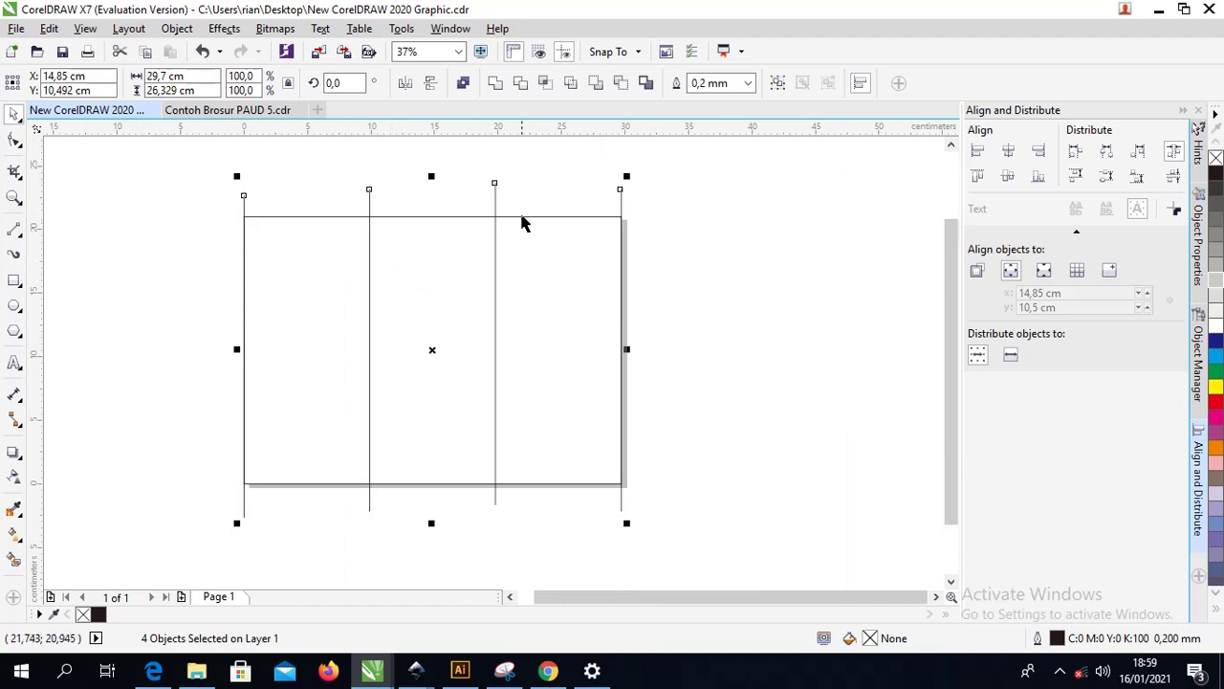
{"action": "key", "text": "t"}
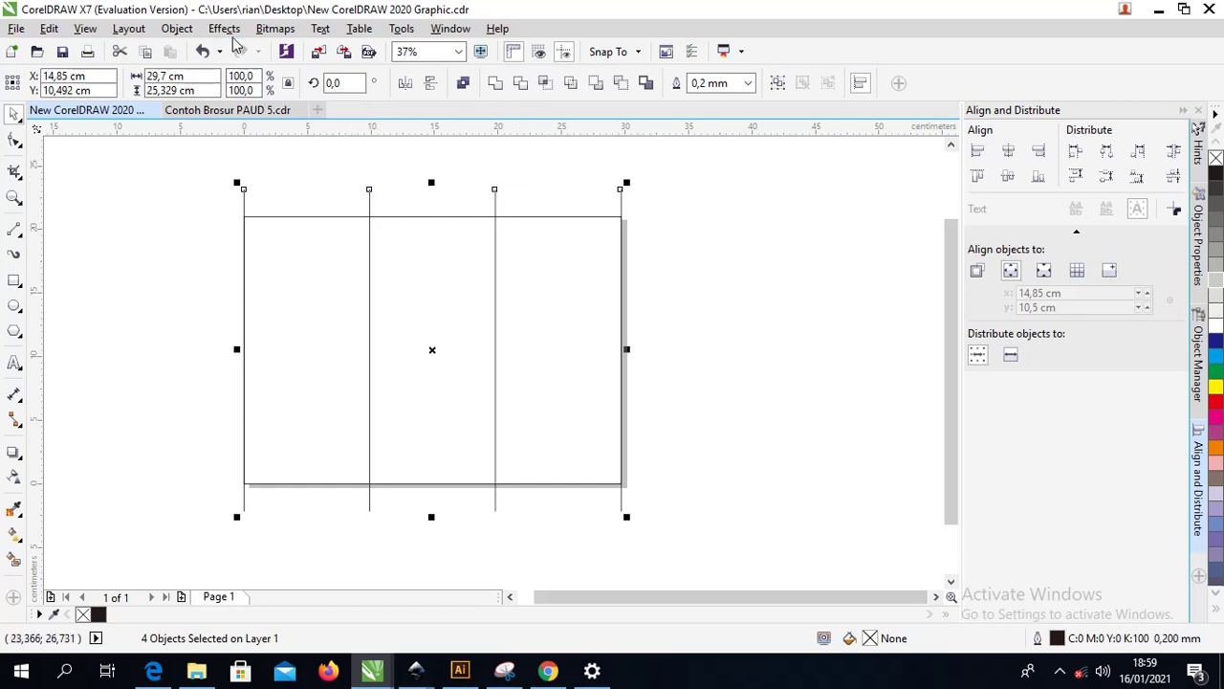
{"action": "left_click", "coordinate": [177, 28]}
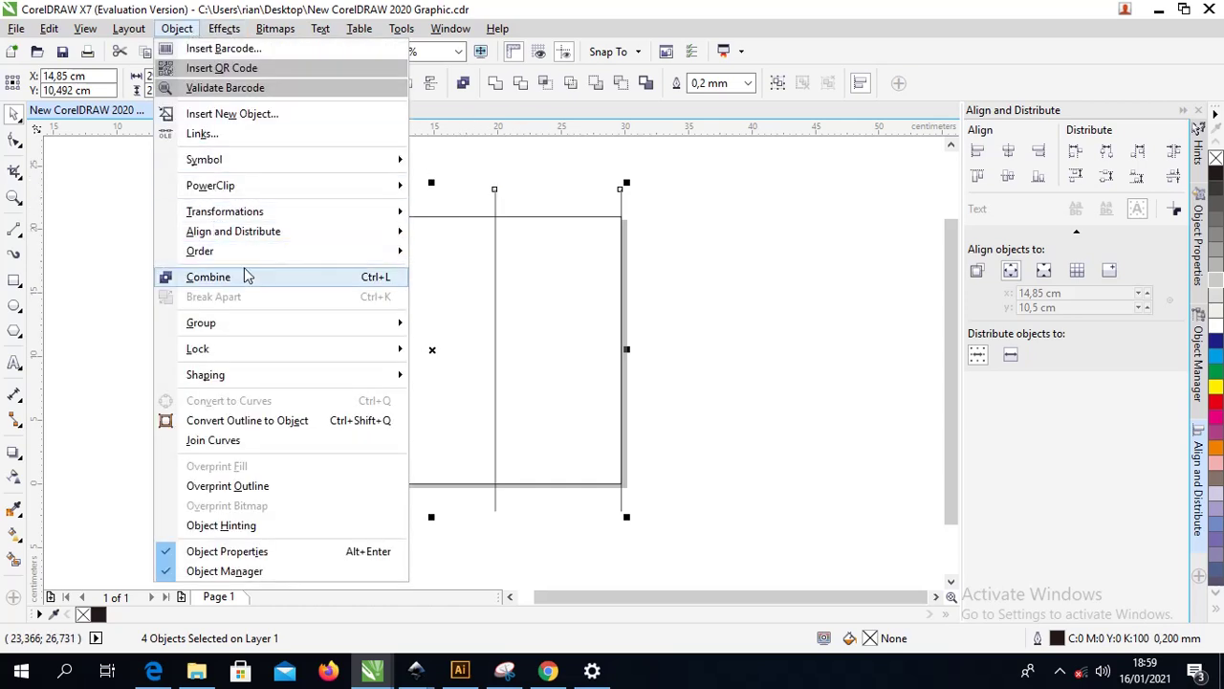
{"action": "left_click", "coordinate": [359, 279]}
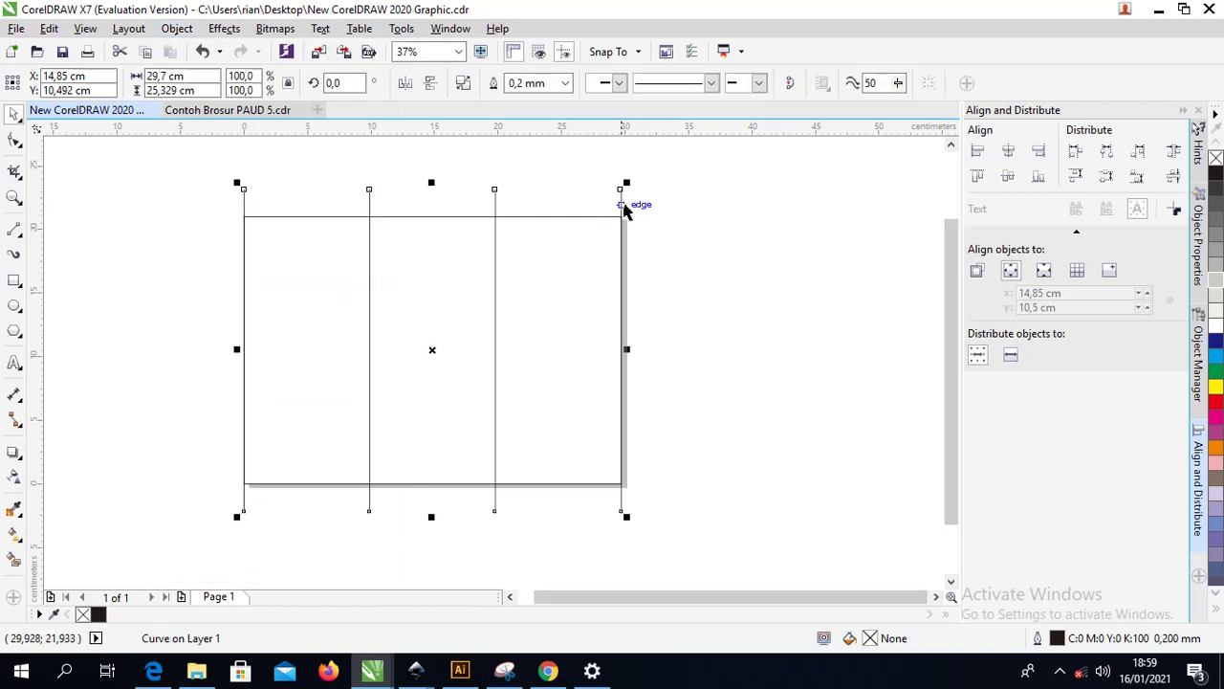
Trim the page rectangle with the combined vertical lines to split it into three equal columns.
{"action": "left_click_drag", "start_coordinate": [625, 205], "coordinate": [615, 200]}
{"action": "key", "text": "ctrl+z"}
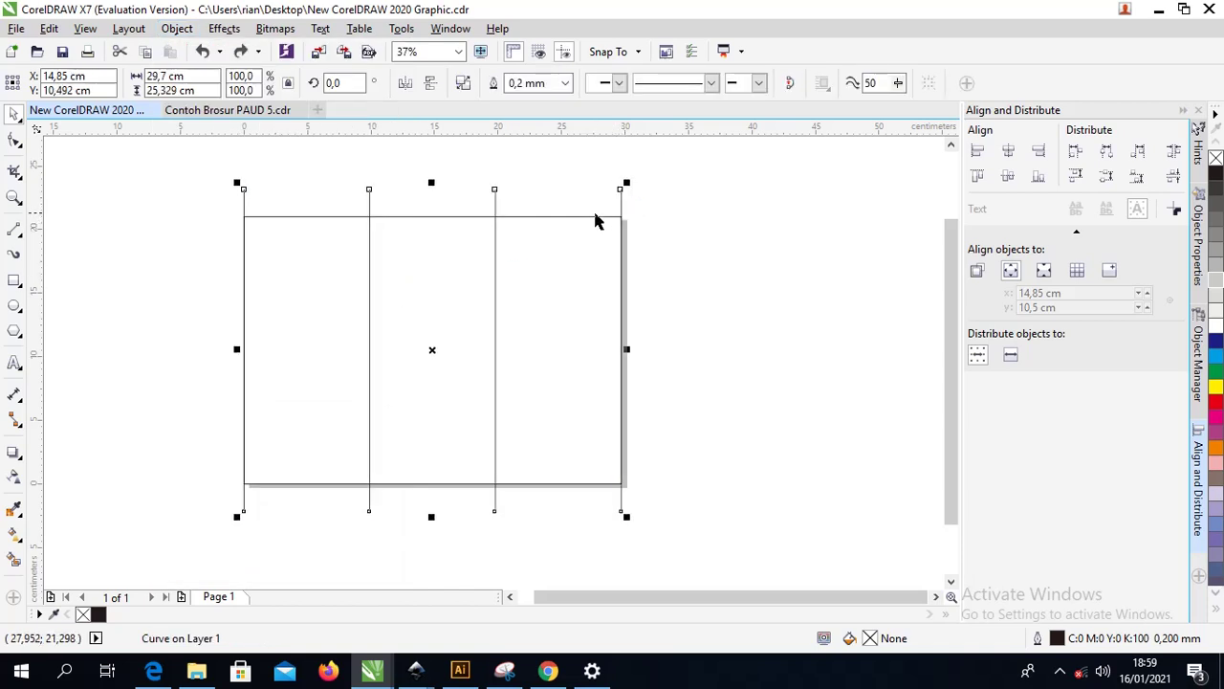
{"action": "left_click", "coordinate": [594, 218], "text": "shift"}
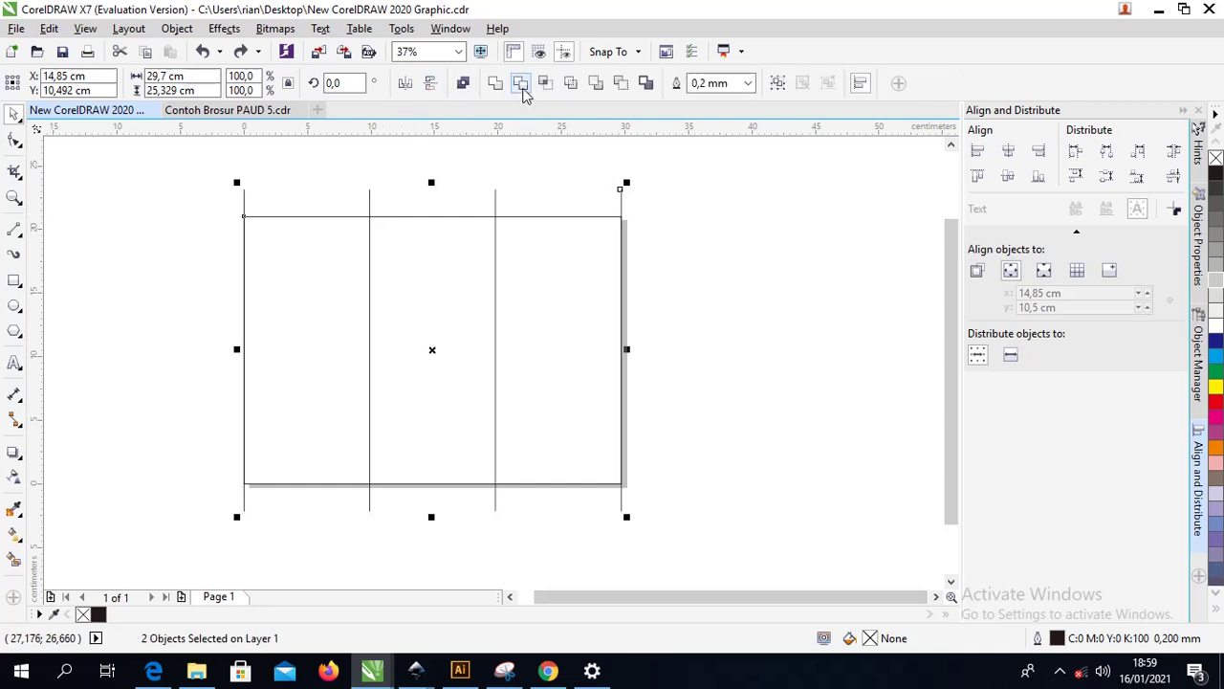
{"action": "left_click_drag", "start_coordinate": [534, 218], "coordinate": [533, 309]}
{"action": "key", "text": "Escape"}
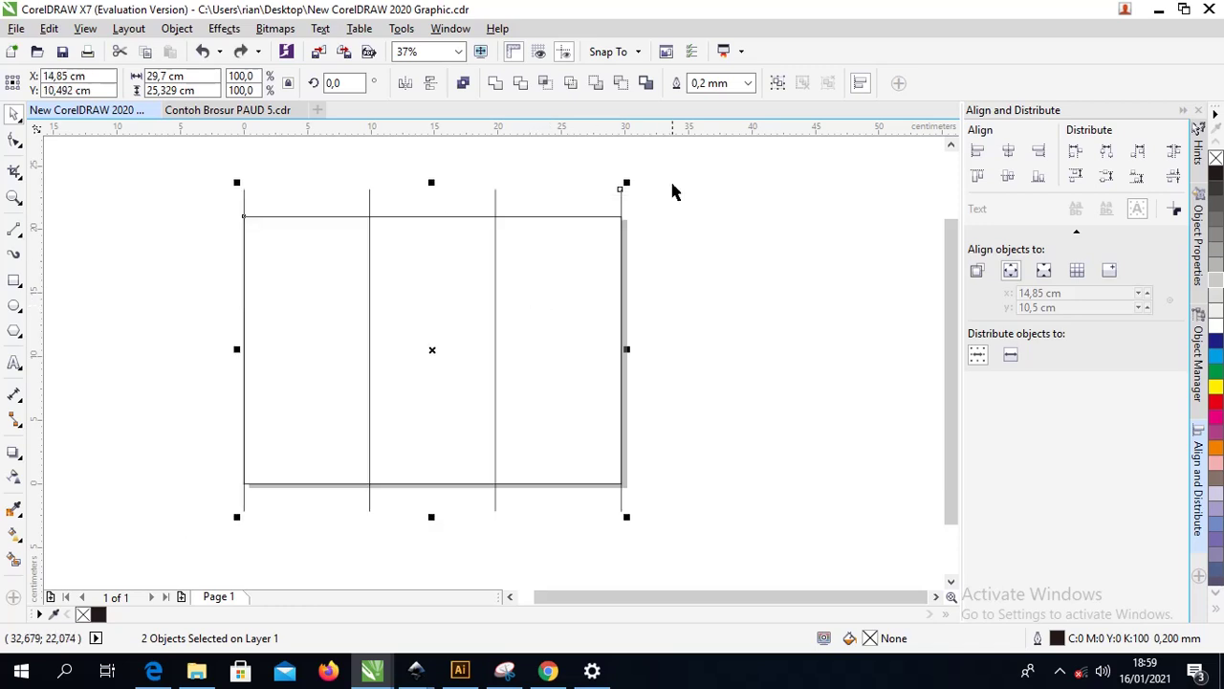
{"action": "left_click", "coordinate": [523, 84]}
{"action": "left_click", "coordinate": [522, 194]}
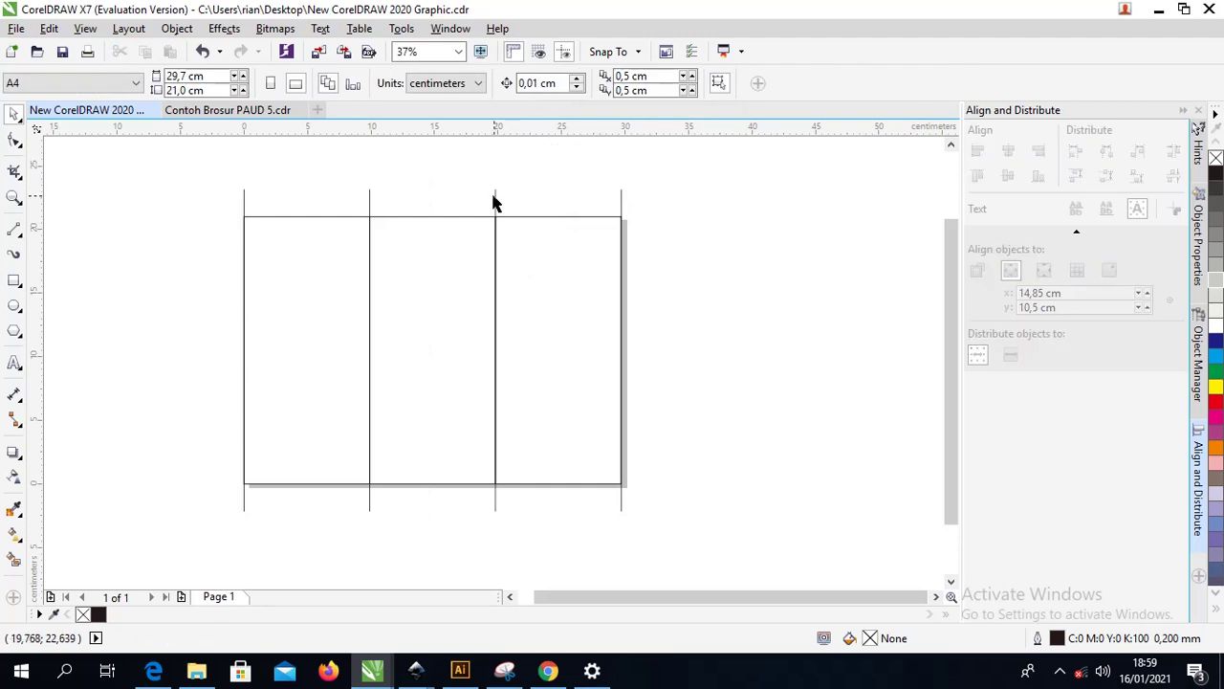
Delete the combined vertical lines, leaving only the trimmed rectangle.
{"action": "left_click", "coordinate": [496, 203]}
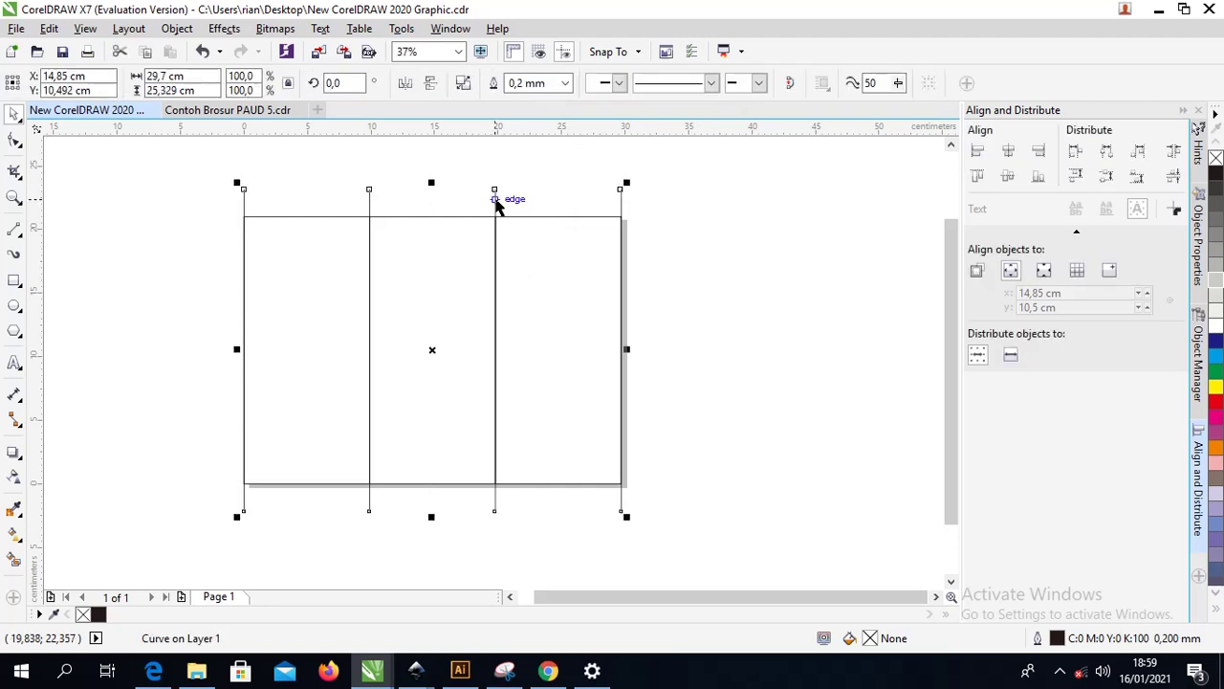
{"action": "key", "text": "Escape"}
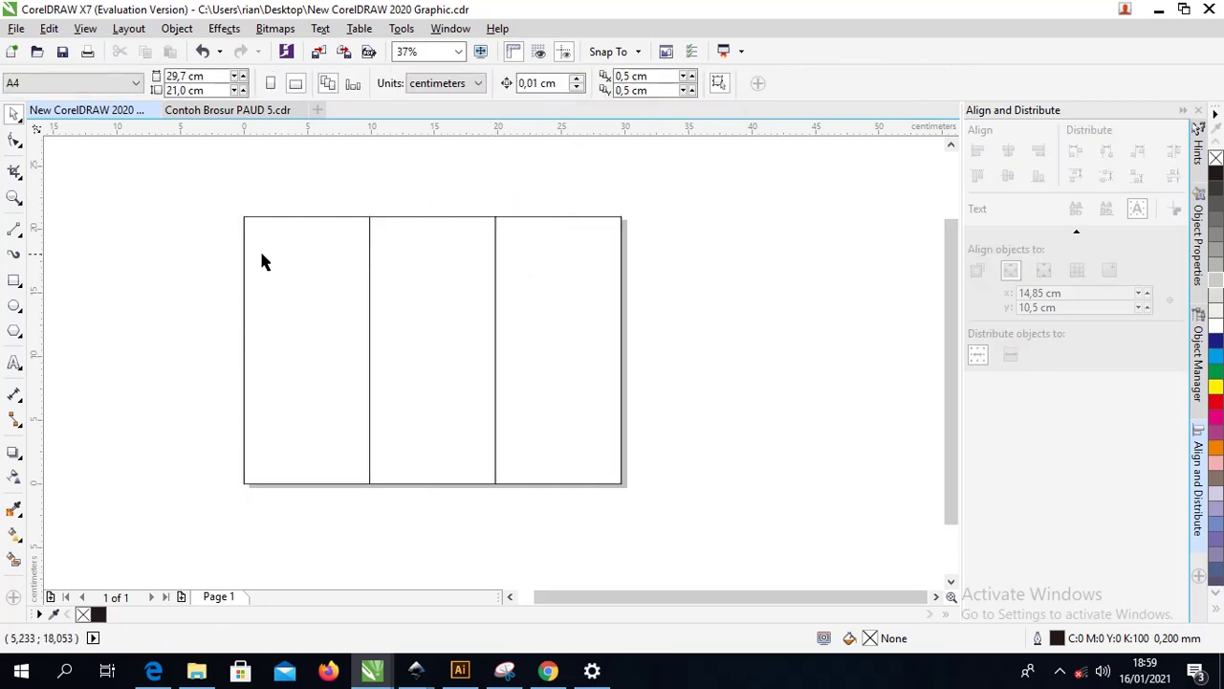
{"action": "scroll", "coordinate": [427, 239], "scroll_direction": "up", "scroll_amount": 2}
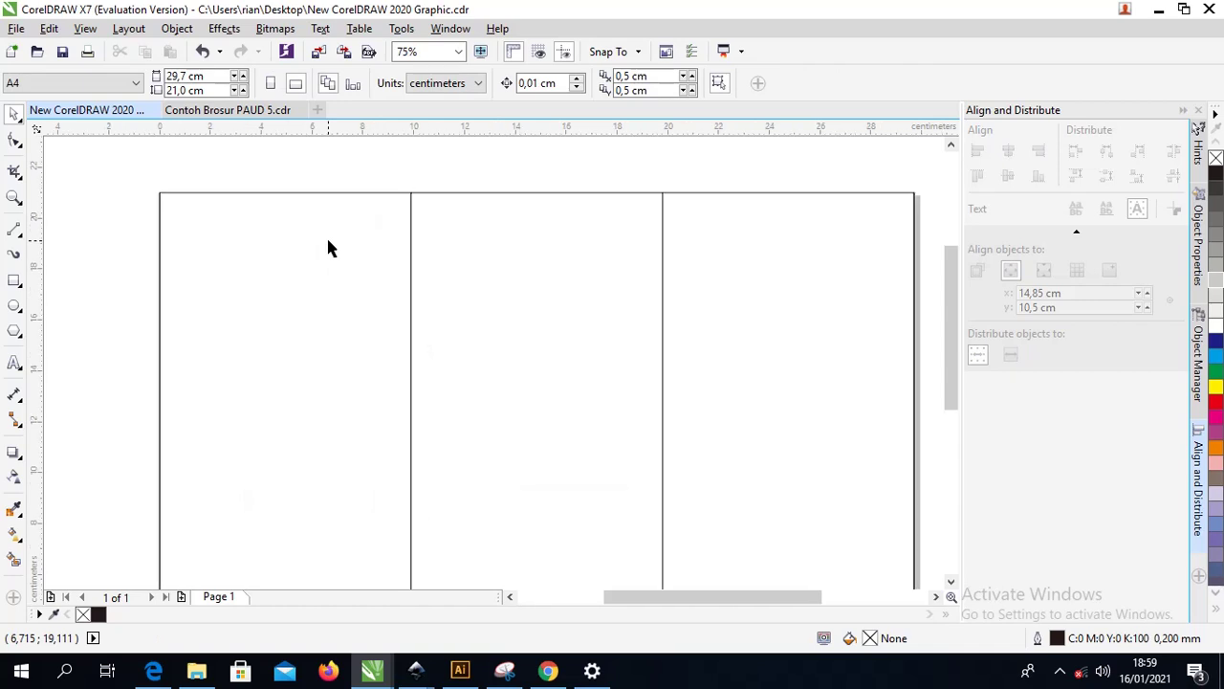
Break the trimmed rectangle's curve apart into three separate panel objects.
{"action": "scroll", "coordinate": [327, 241], "scroll_direction": "down", "scroll_amount": 2}
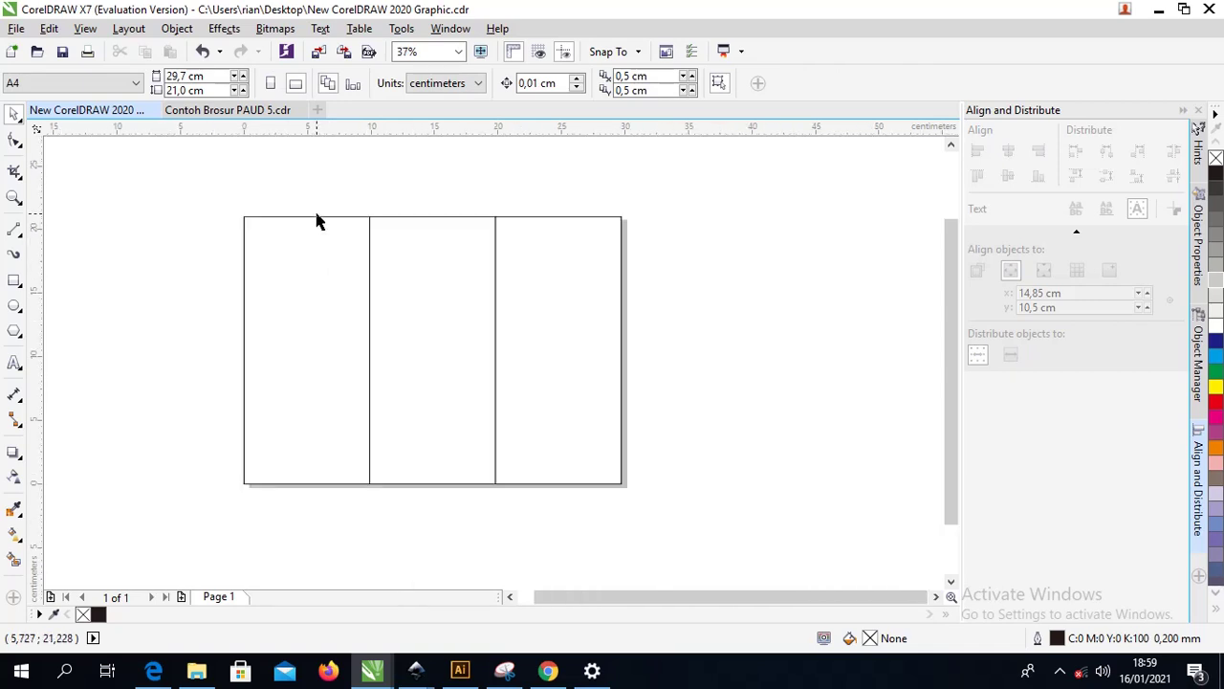
{"action": "left_click", "coordinate": [316, 219]}
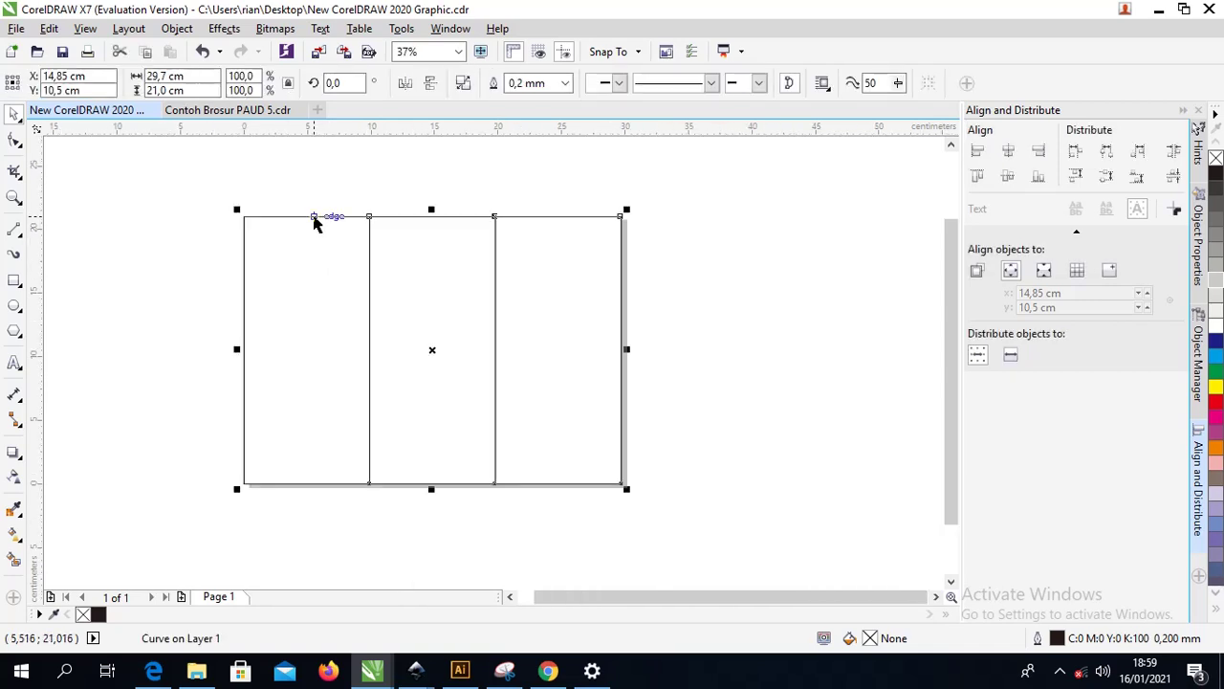
{"action": "left_click", "coordinate": [463, 86]}
{"action": "left_click", "coordinate": [371, 207]}
Fill the left panel with very light grey, the middle panel with 30% black and the right panel with 40% black.
{"action": "left_click", "coordinate": [358, 220]}
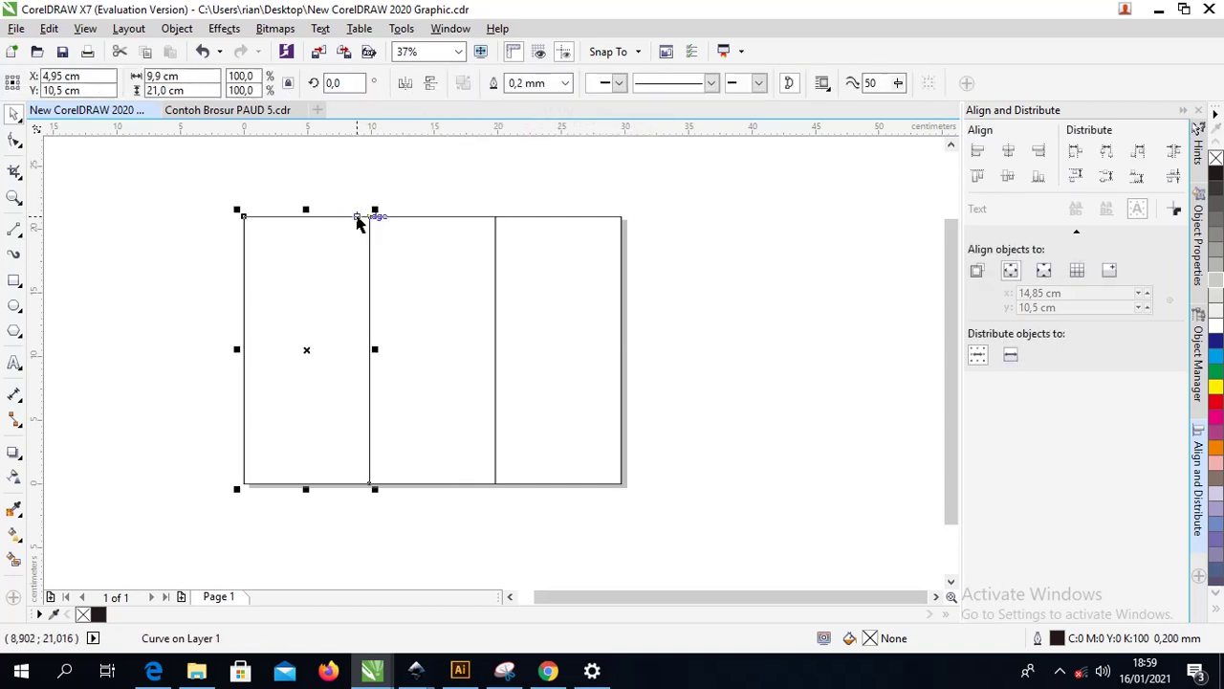
{"action": "left_click", "coordinate": [1216, 298]}
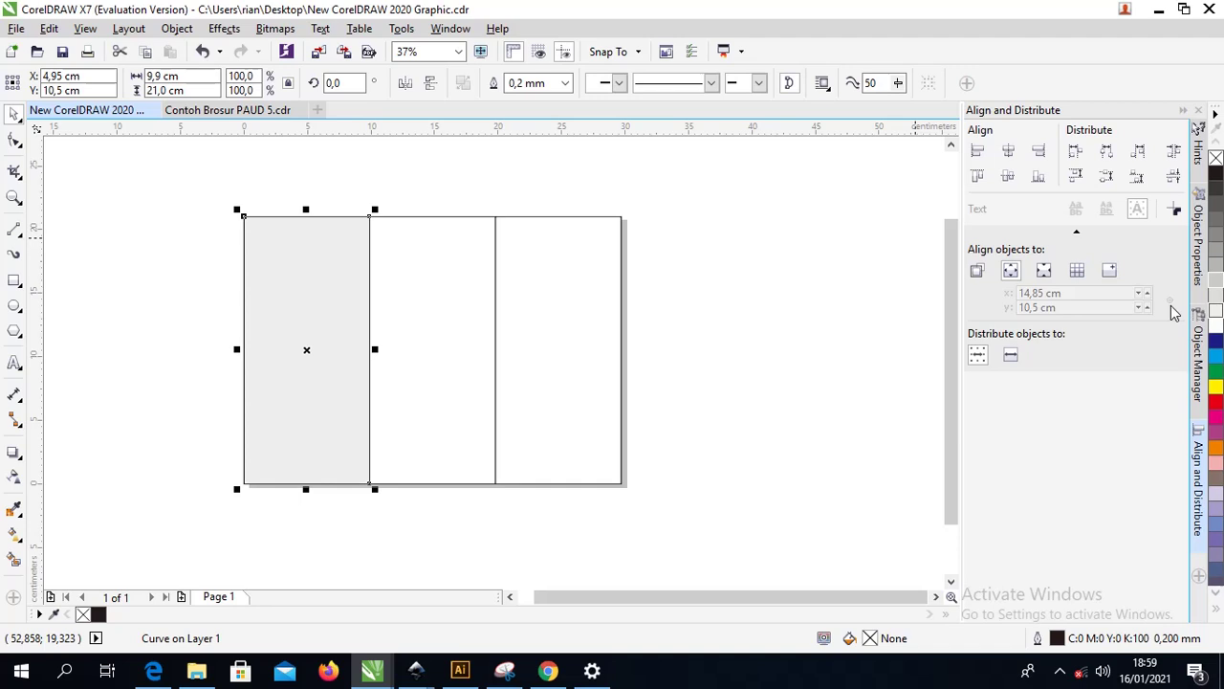
{"action": "left_click", "coordinate": [428, 224]}
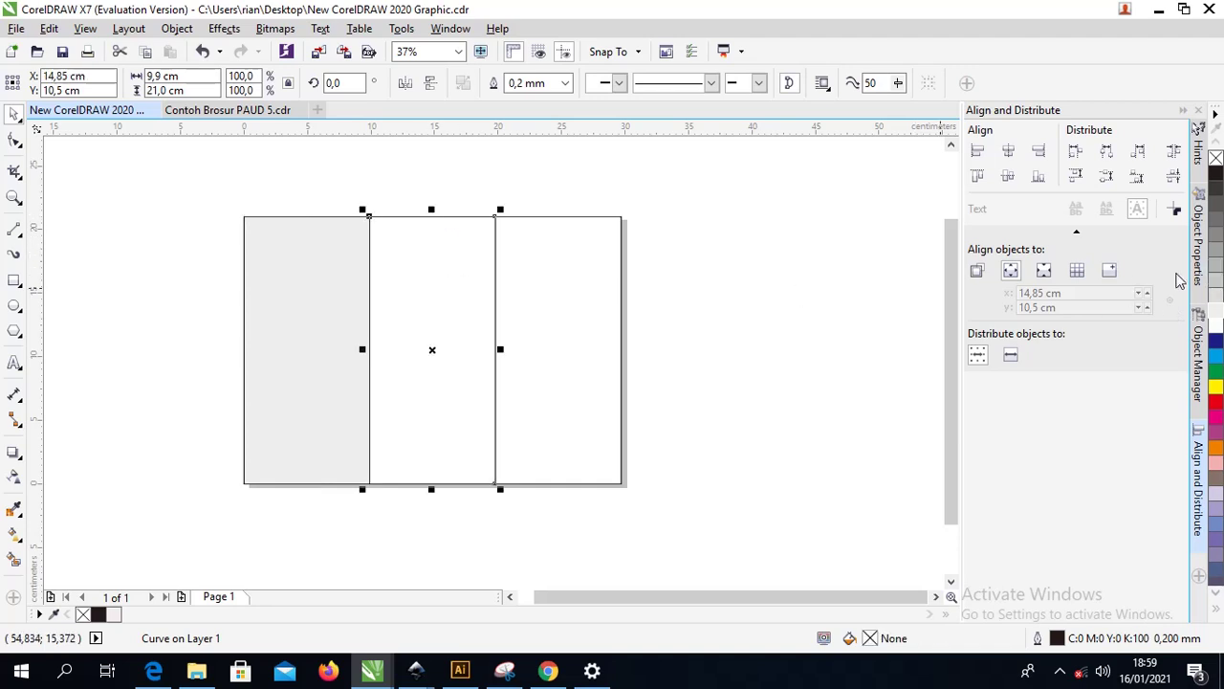
{"action": "left_click", "coordinate": [1216, 279]}
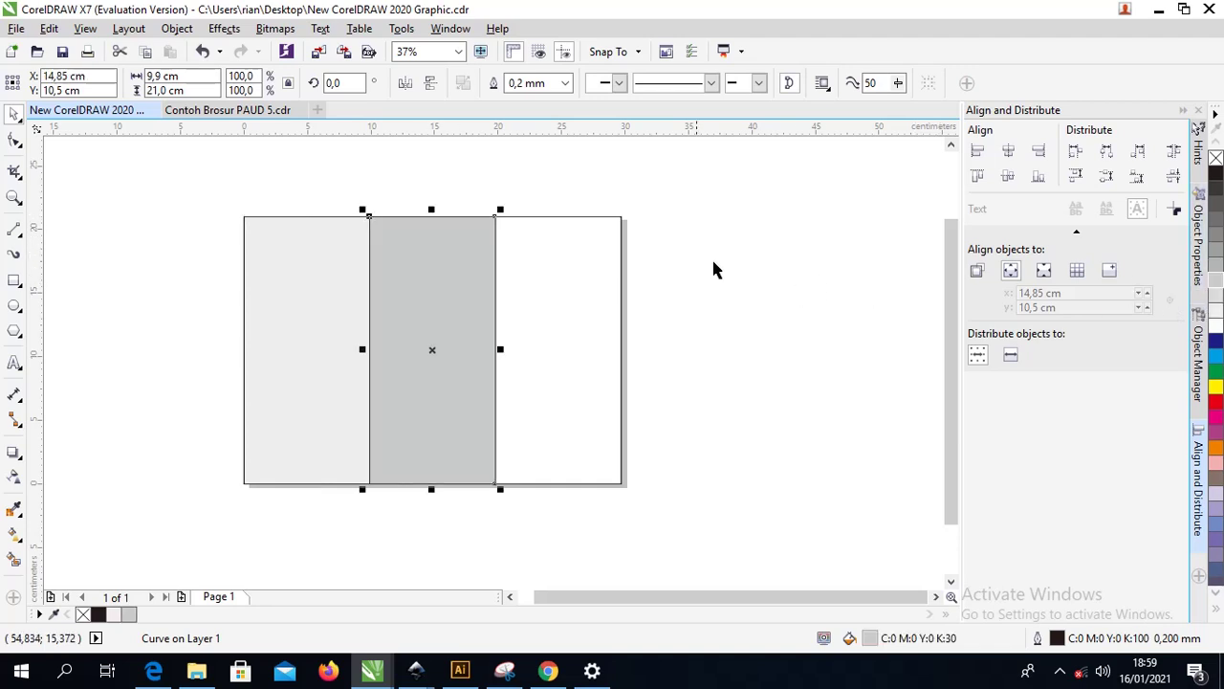
{"action": "left_click", "coordinate": [615, 227]}
{"action": "left_click", "coordinate": [1216, 268]}
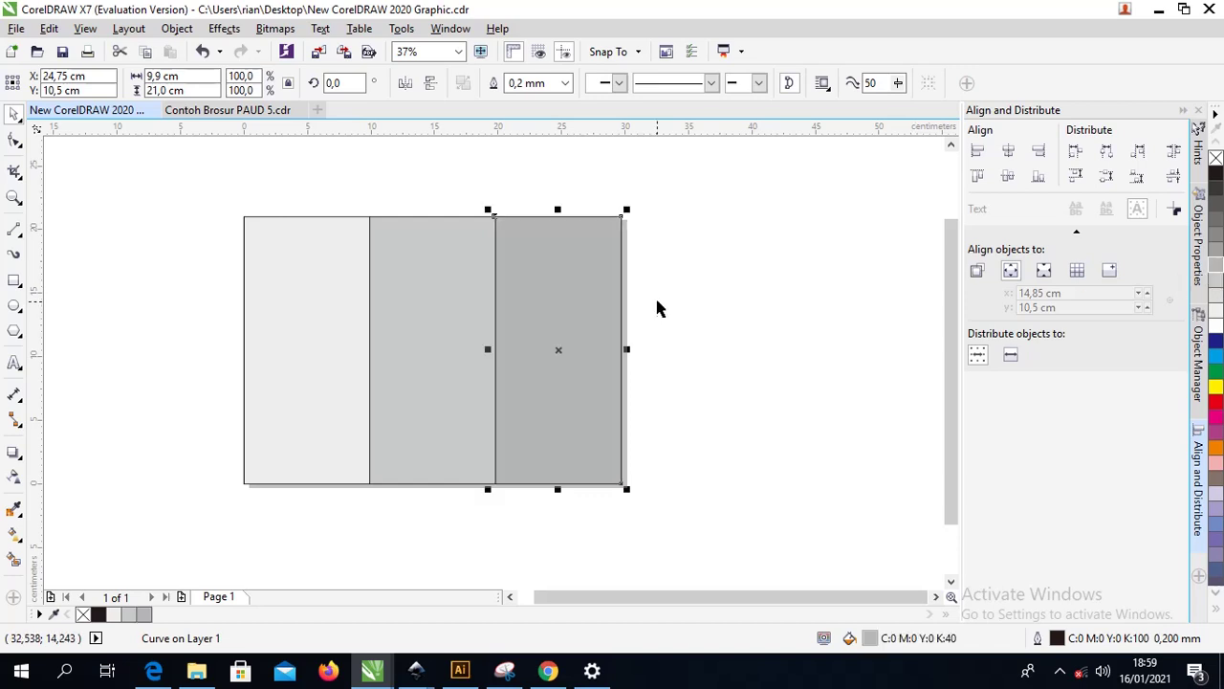
Remove the outline from all the panel objects.
{"action": "left_click_drag", "start_coordinate": [723, 474], "coordinate": [401, 459]}
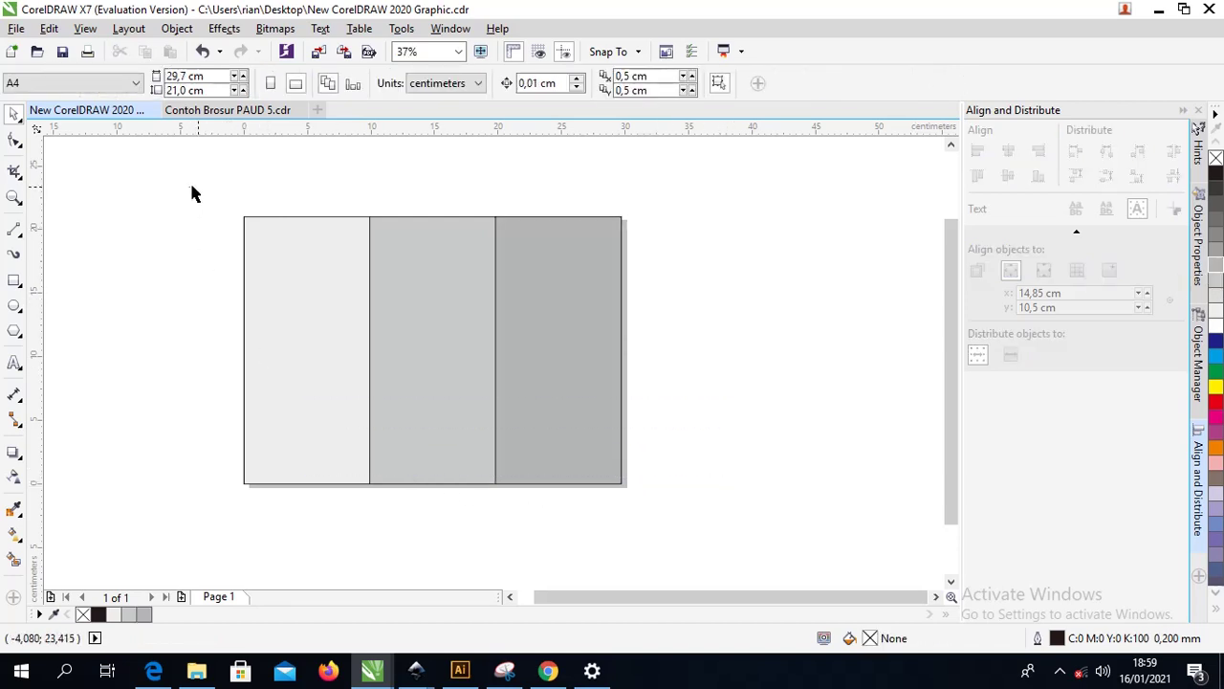
{"action": "left_click_drag", "start_coordinate": [190, 189], "coordinate": [725, 491]}
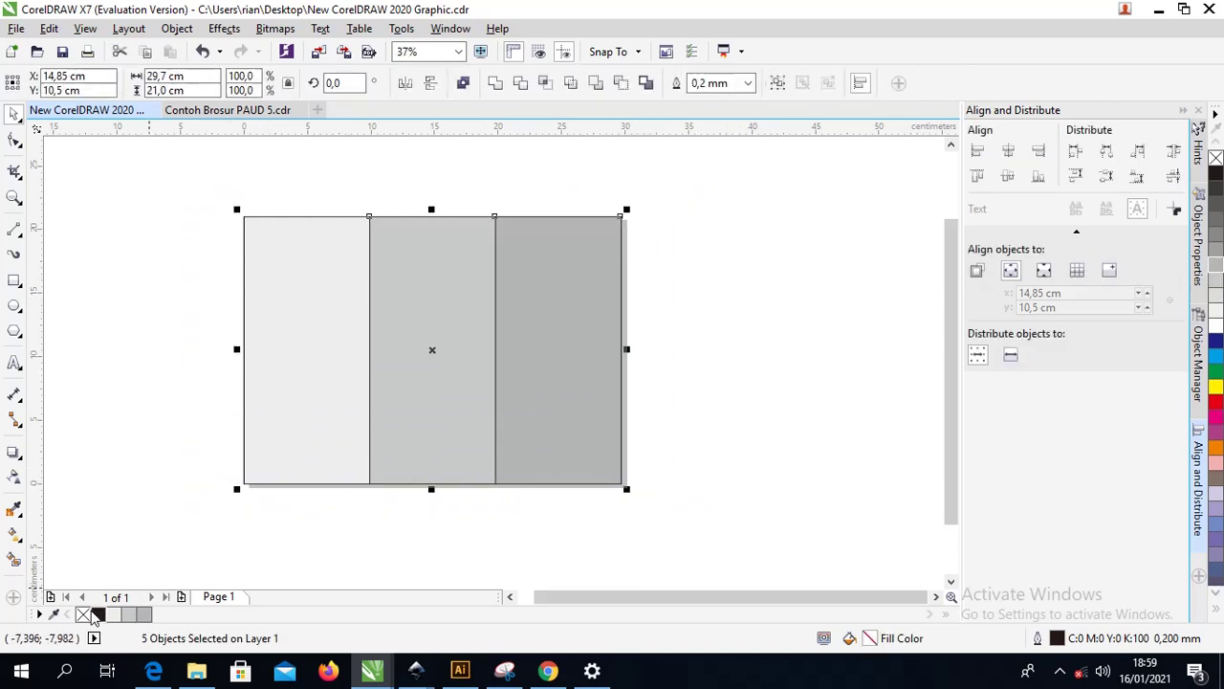
{"action": "right_click", "coordinate": [82, 615]}
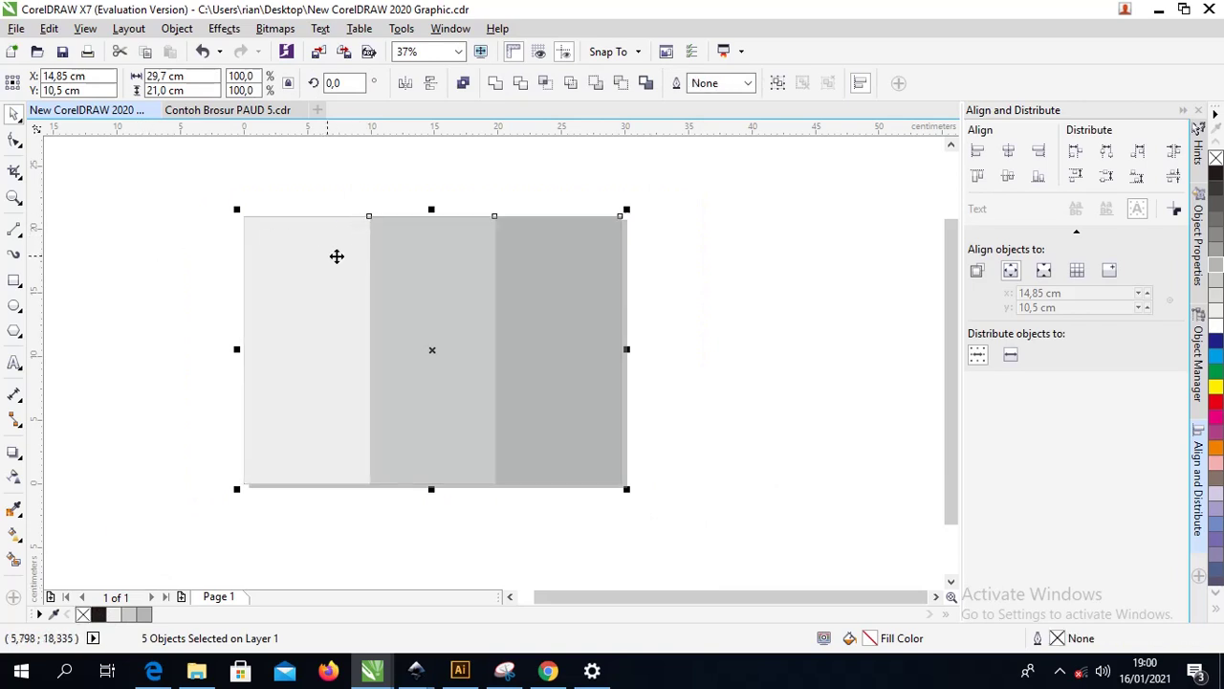
{"action": "scroll", "coordinate": [313, 239], "scroll_direction": "up", "scroll_amount": 1}
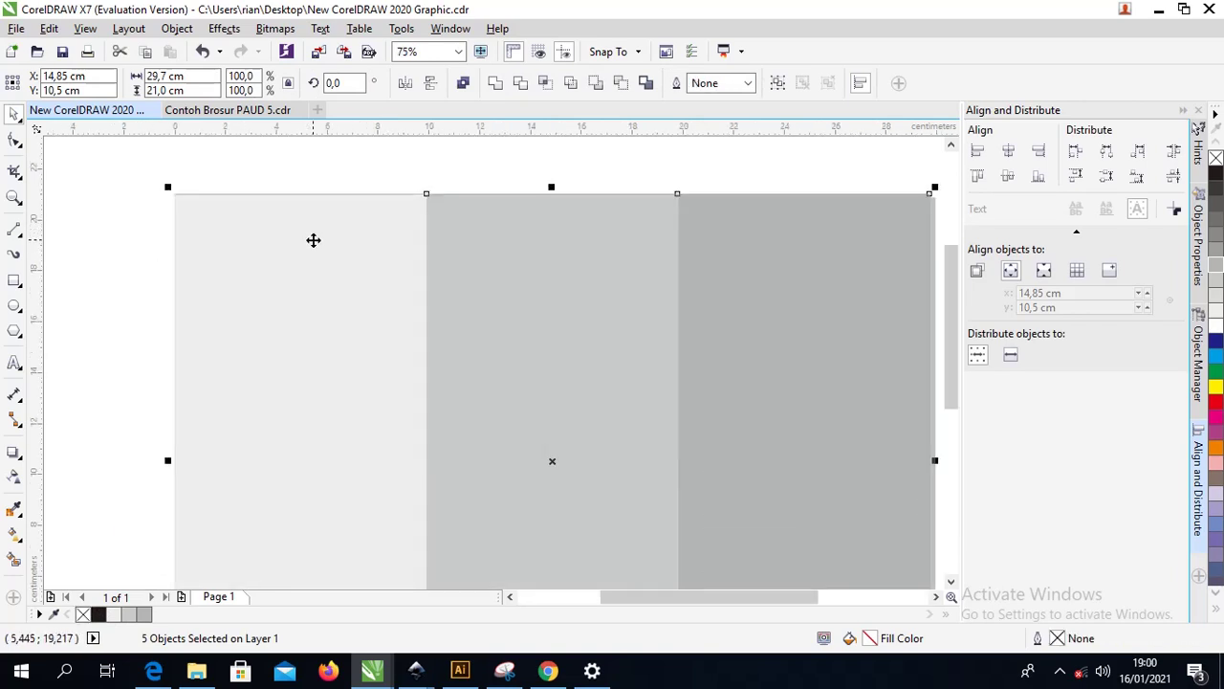
{"action": "scroll", "coordinate": [313, 239], "scroll_direction": "down", "scroll_amount": 1}
{"action": "scroll", "coordinate": [368, 266], "scroll_direction": "up", "scroll_amount": 1}
{"action": "scroll", "coordinate": [364, 235], "scroll_direction": "down", "scroll_amount": 1}
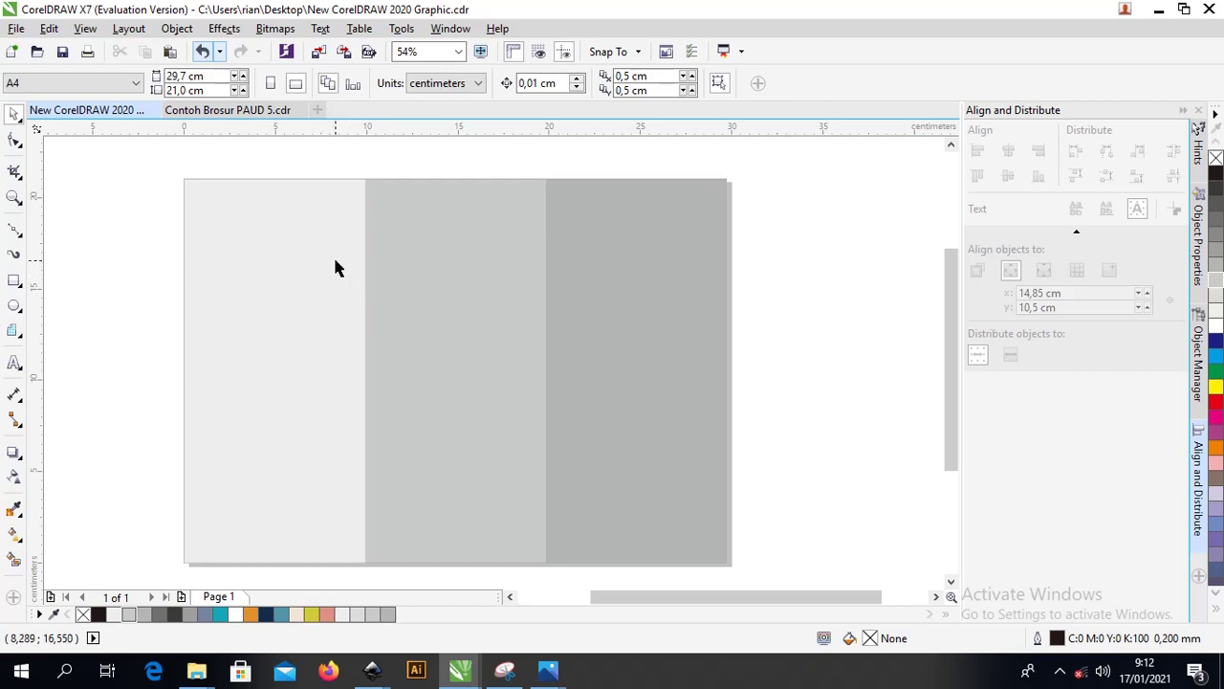
Draw a seven-node zigzag Bézier line across the lower part of all three panels, extending beyond both side edges of the page.
{"action": "left_click", "coordinate": [16, 231]}
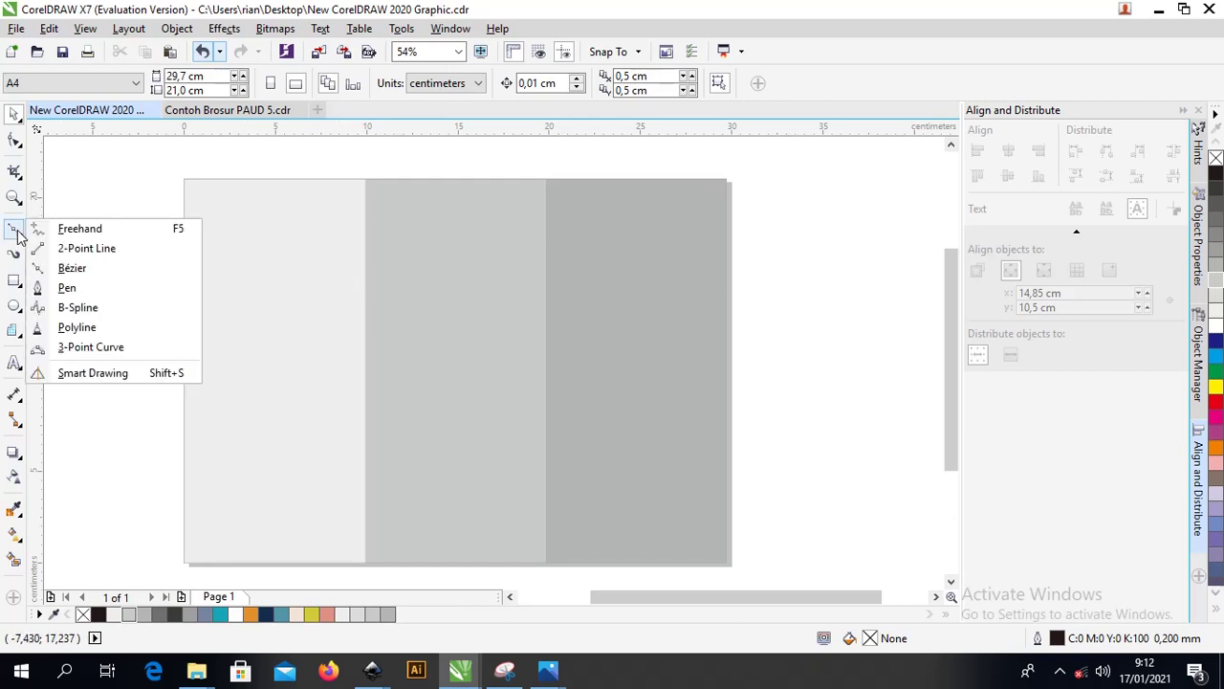
{"action": "left_click", "coordinate": [72, 268]}
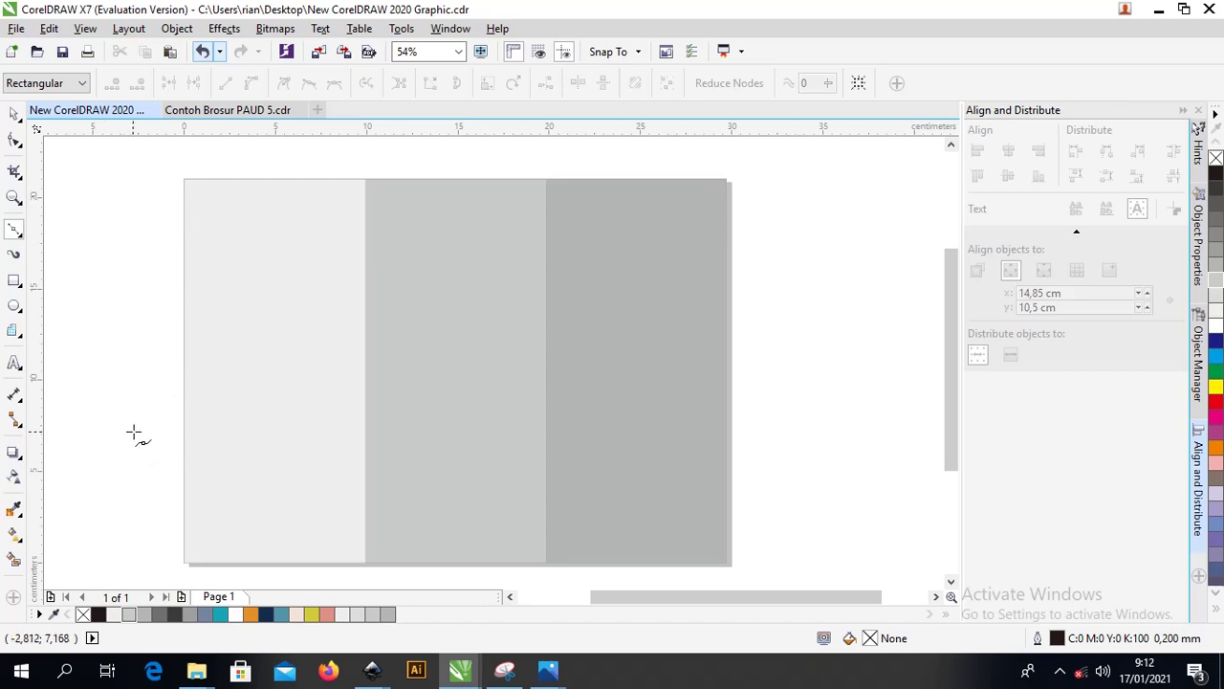
{"action": "left_click", "coordinate": [167, 437]}
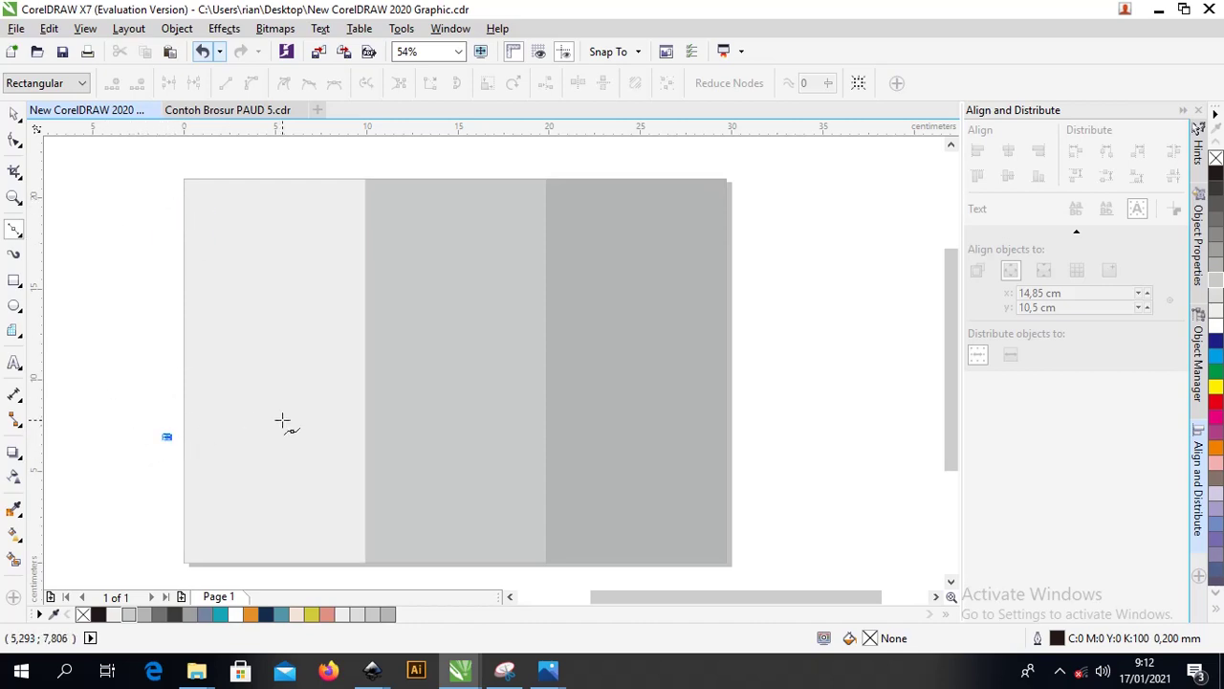
{"action": "left_click", "coordinate": [292, 423]}
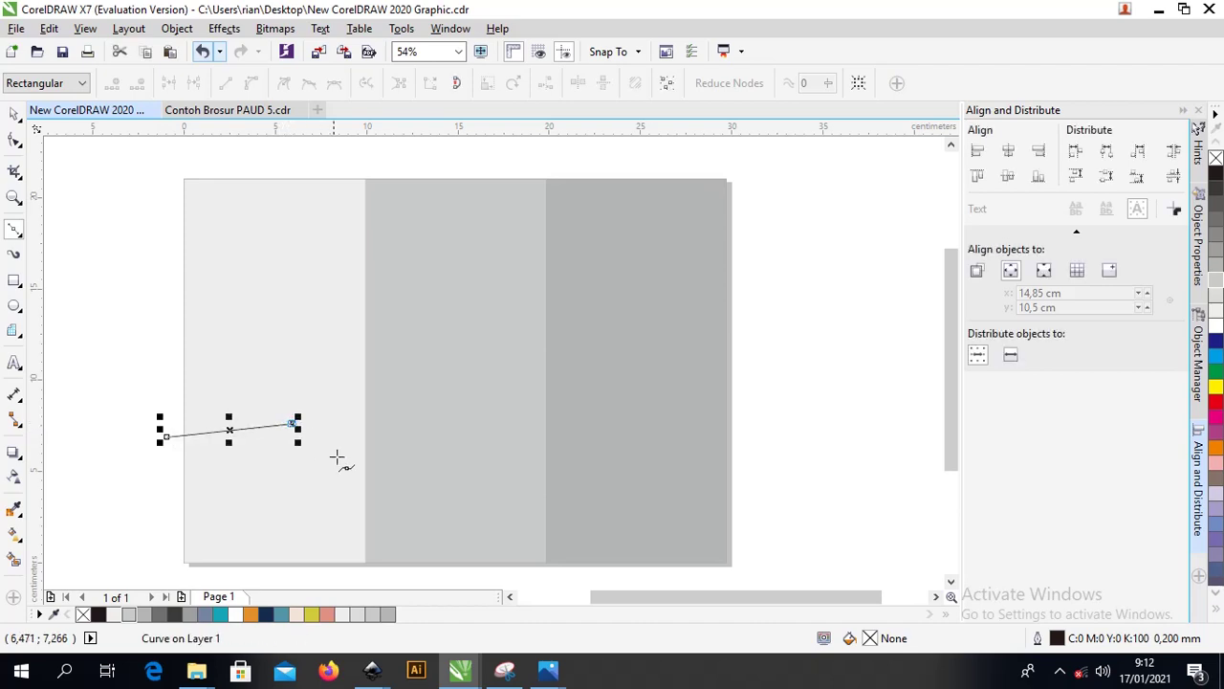
{"action": "left_click", "coordinate": [385, 496]}
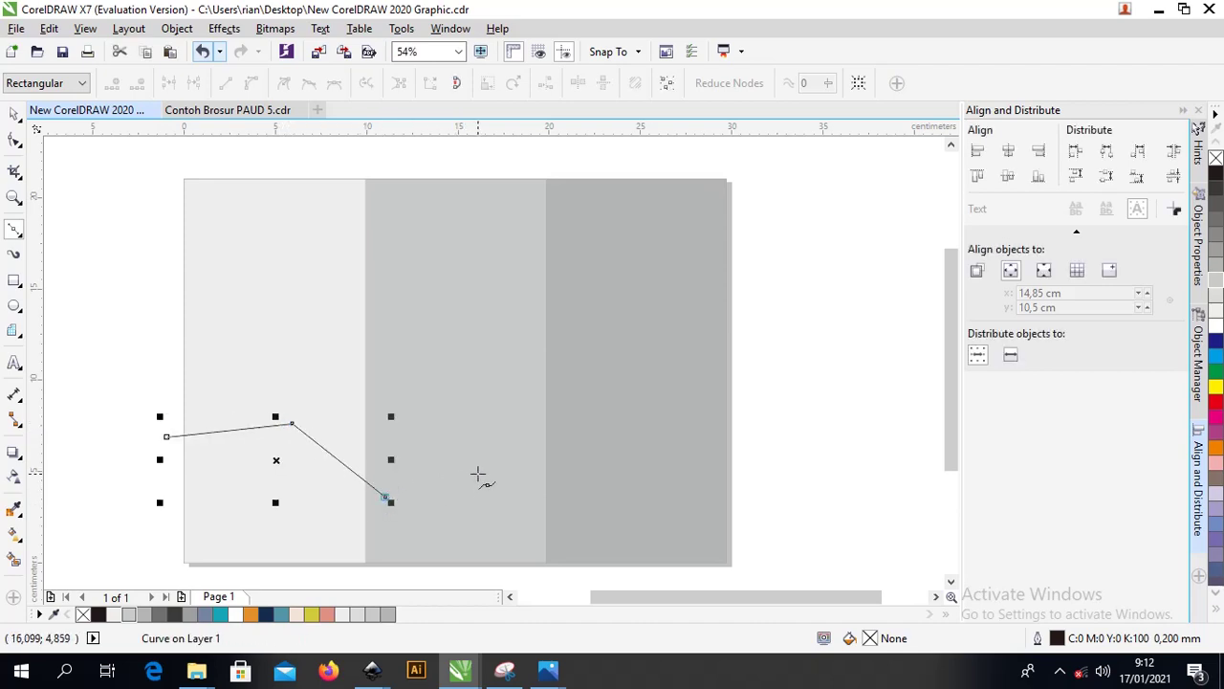
{"action": "left_click", "coordinate": [497, 467]}
{"action": "left_click", "coordinate": [559, 494]}
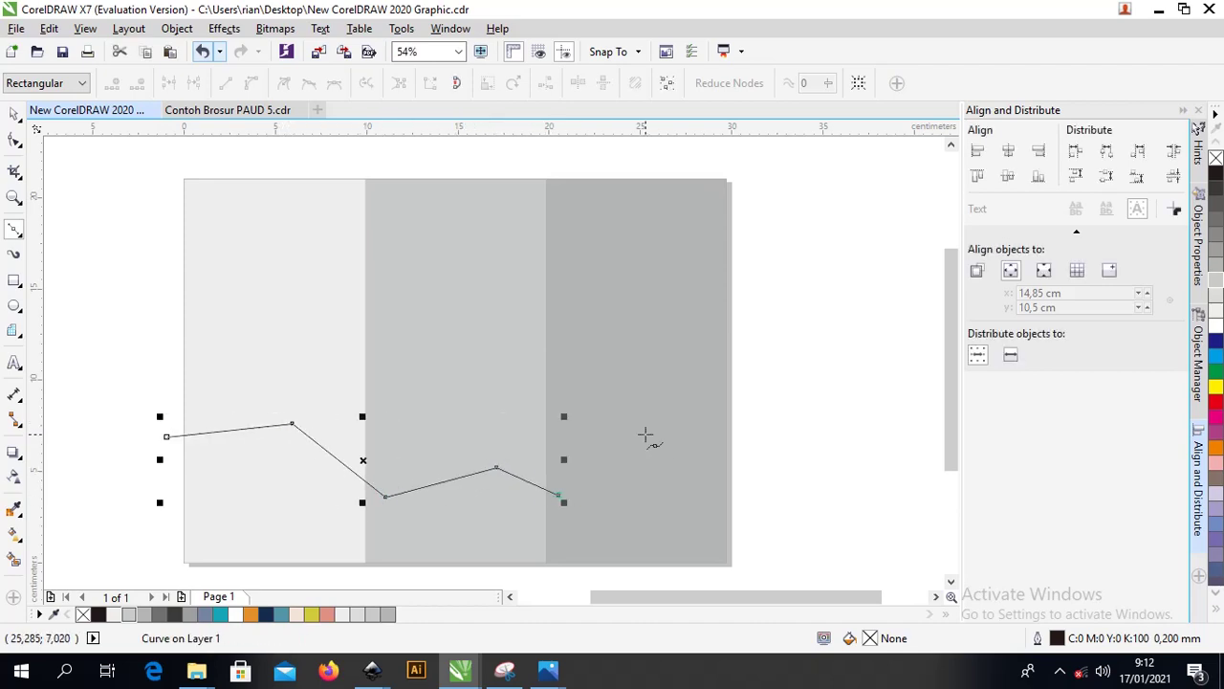
{"action": "left_click", "coordinate": [682, 411]}
{"action": "left_click", "coordinate": [766, 414]}
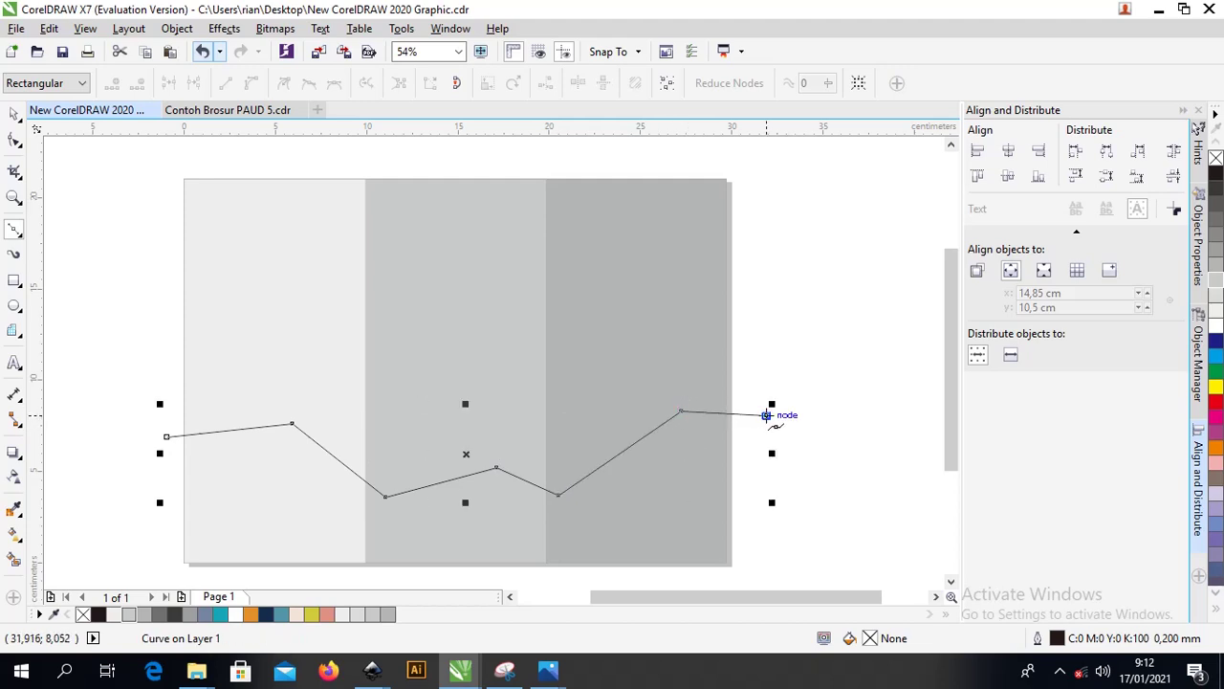
Shift the zigzag's second node left, then convert all its segments to curves with symmetrical nodes.
{"action": "left_click", "coordinate": [14, 140]}
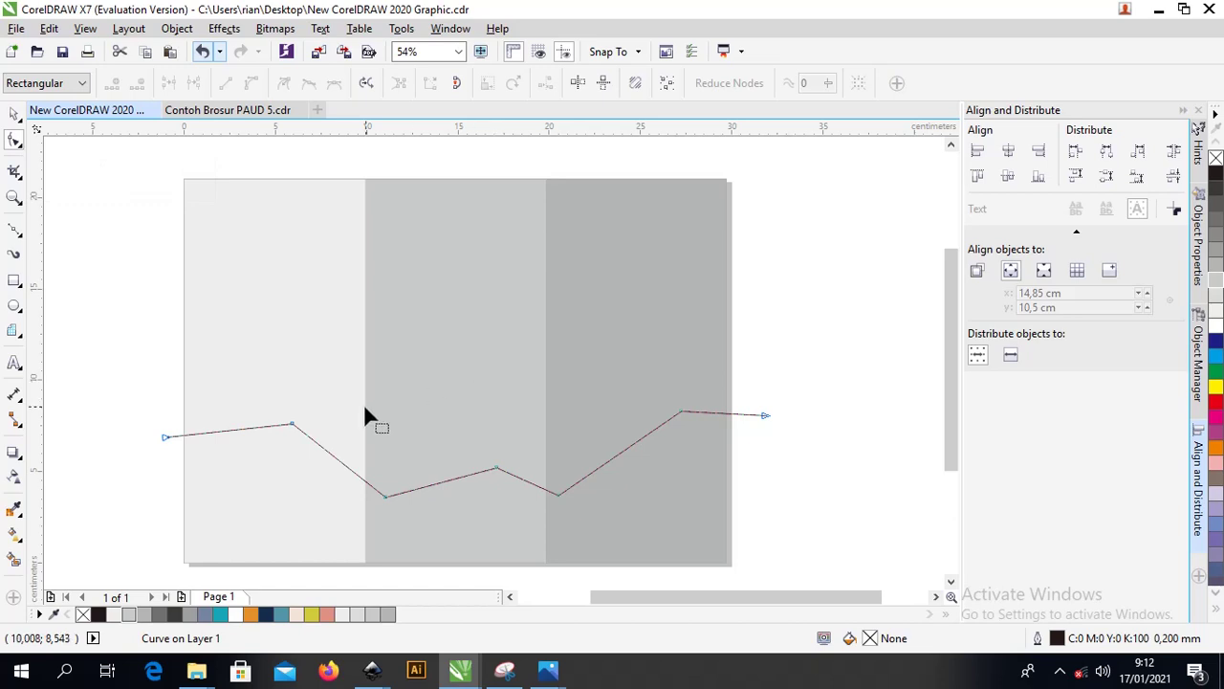
{"action": "left_click_drag", "start_coordinate": [292, 423], "coordinate": [252, 421]}
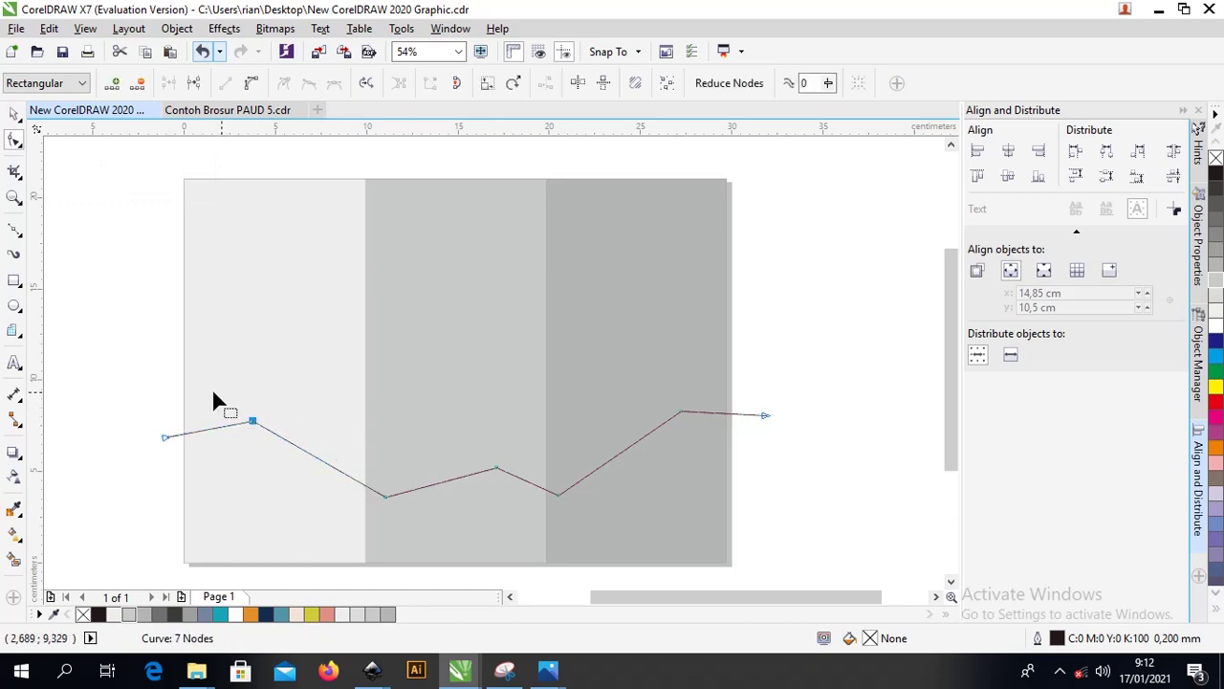
{"action": "left_click_drag", "start_coordinate": [404, 433], "coordinate": [828, 521]}
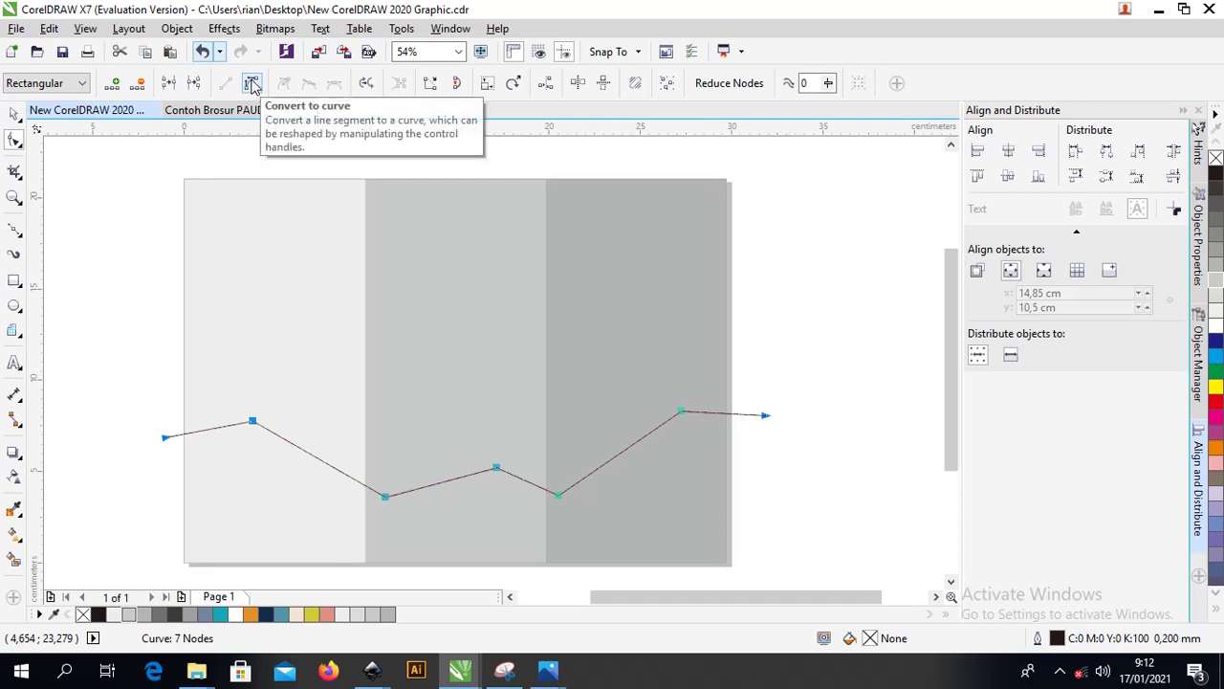
{"action": "left_click", "coordinate": [252, 84]}
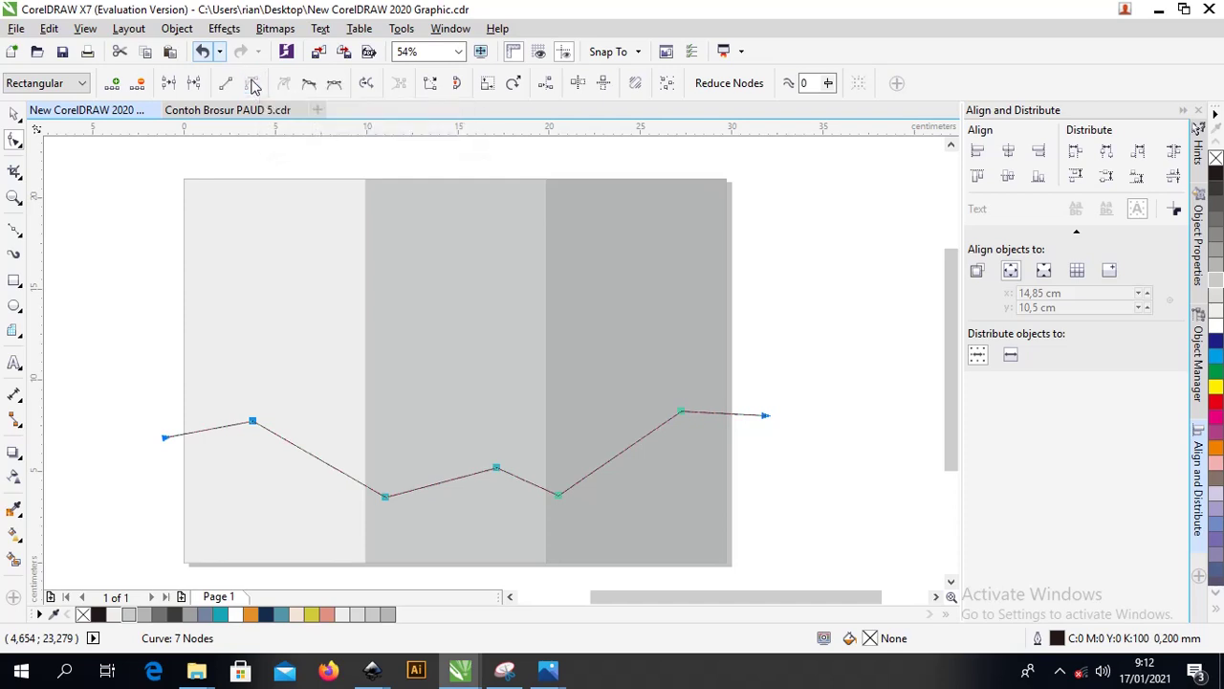
{"action": "left_click", "coordinate": [334, 83]}
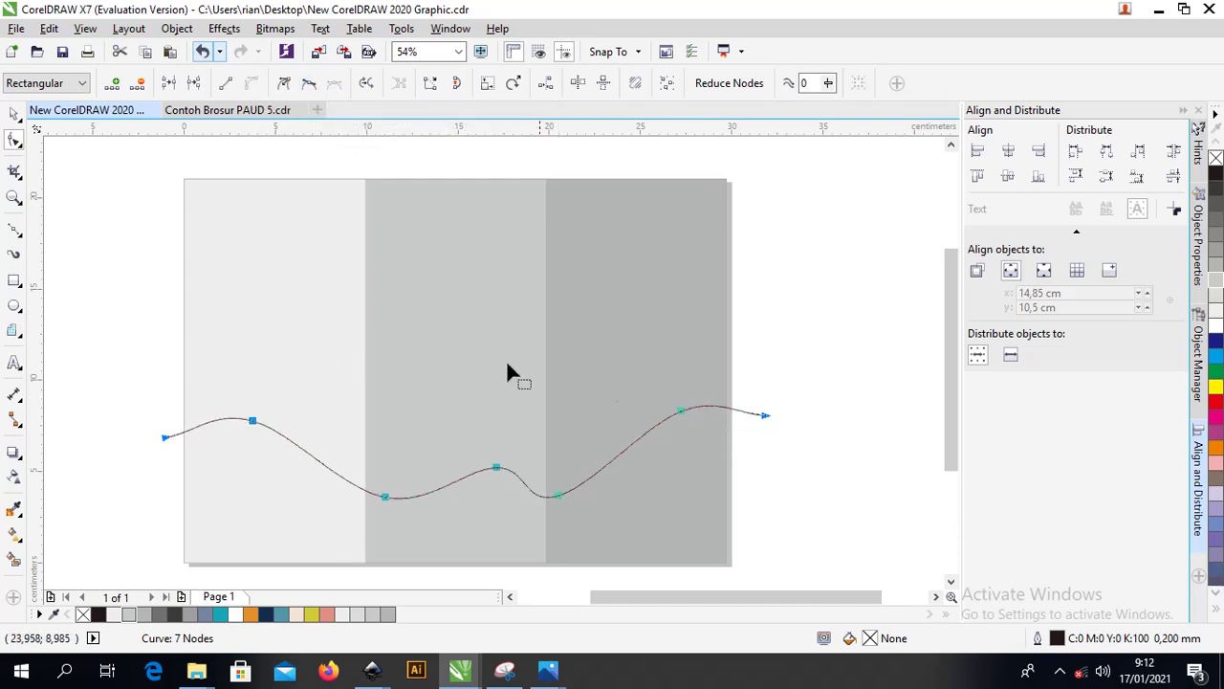
Delete the wave's second node and reshape the left end into a rounded crest with its control handle.
{"action": "left_click", "coordinate": [108, 230]}
{"action": "left_click", "coordinate": [251, 422]}
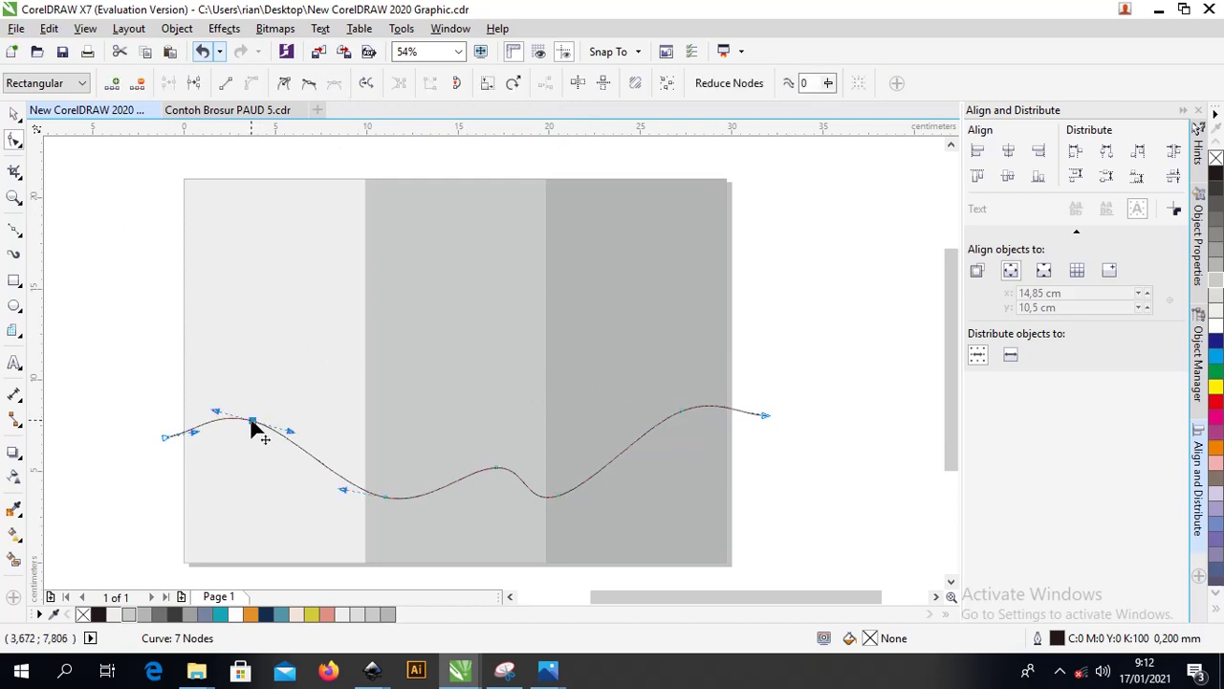
{"action": "left_click", "coordinate": [137, 83]}
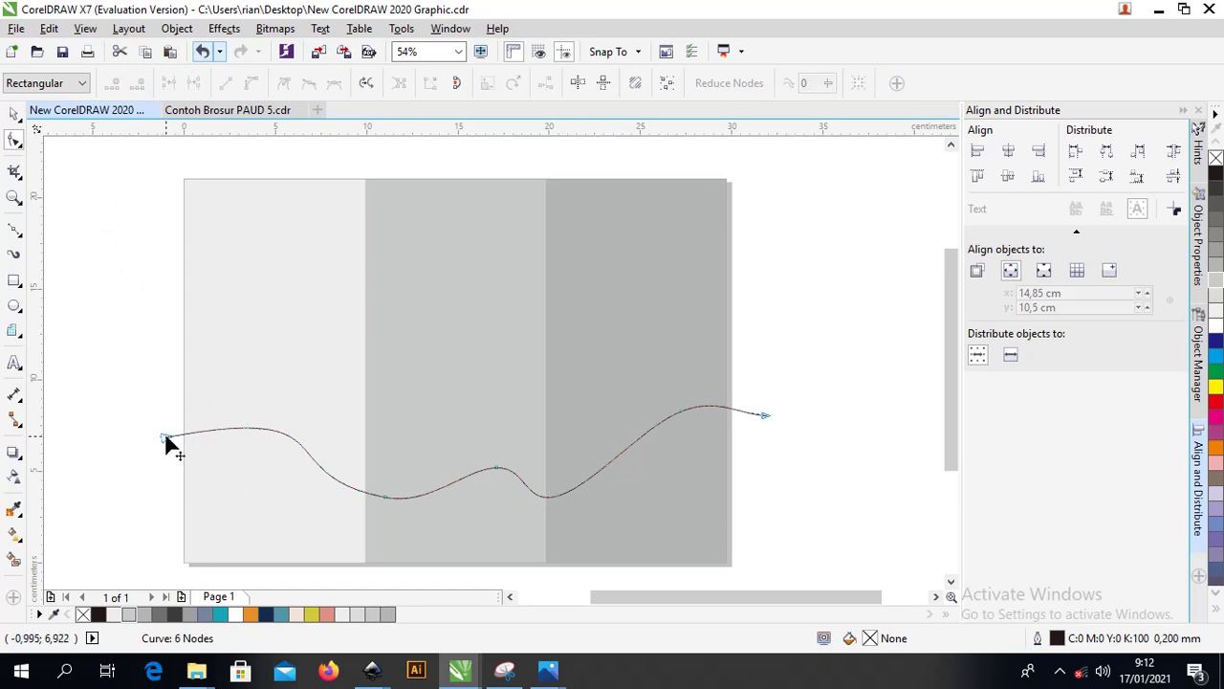
{"action": "left_click", "coordinate": [166, 440]}
{"action": "left_click_drag", "start_coordinate": [352, 405], "coordinate": [260, 384]}
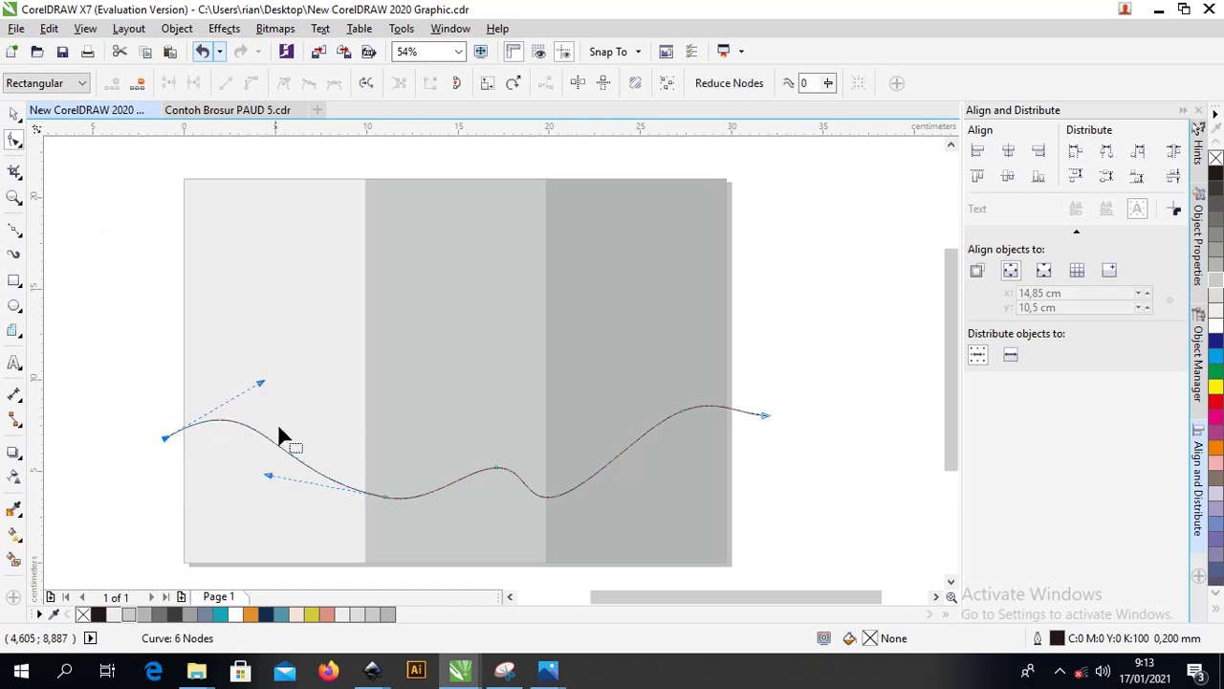
Move the wave's first trough node onto the first fold and lower the crest node in the middle panel.
{"action": "left_click_drag", "start_coordinate": [381, 493], "coordinate": [364, 502]}
{"action": "left_click", "coordinate": [488, 468]}
{"action": "left_click_drag", "start_coordinate": [484, 471], "coordinate": [476, 484]}
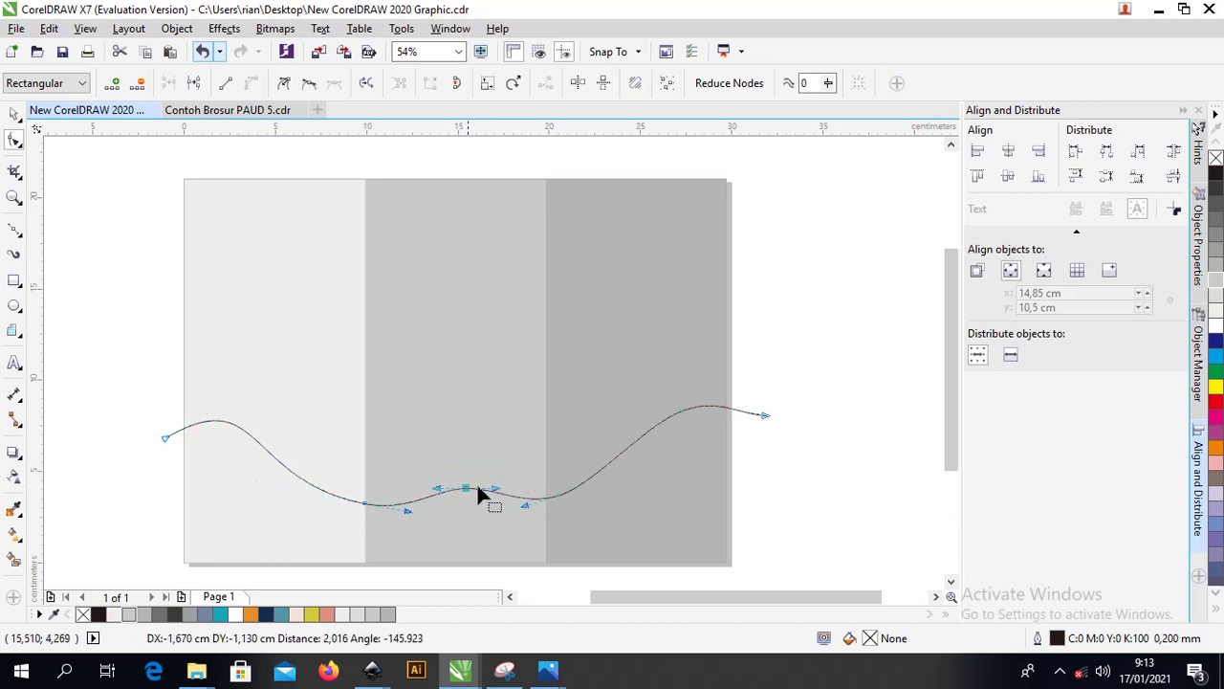
Bend the wave's right end into a rounded arc and nudge the middle crest node slightly left.
{"action": "left_click", "coordinate": [767, 414]}
{"action": "left_click_drag", "start_coordinate": [738, 413], "coordinate": [744, 400]}
{"action": "left_click_drag", "start_coordinate": [465, 490], "coordinate": [457, 490]}
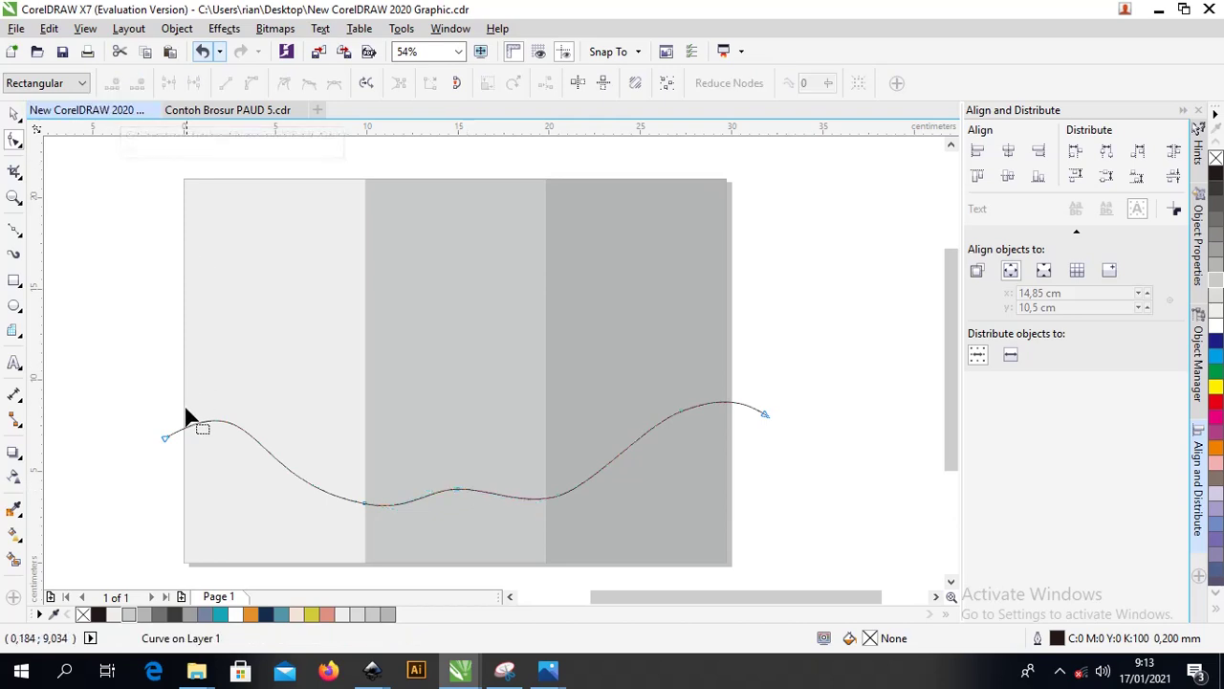
Raise the wave's left end, flatten its crest slightly, and move the middle crest node slightly up and right.
{"action": "left_click_drag", "start_coordinate": [168, 445], "coordinate": [163, 423]}
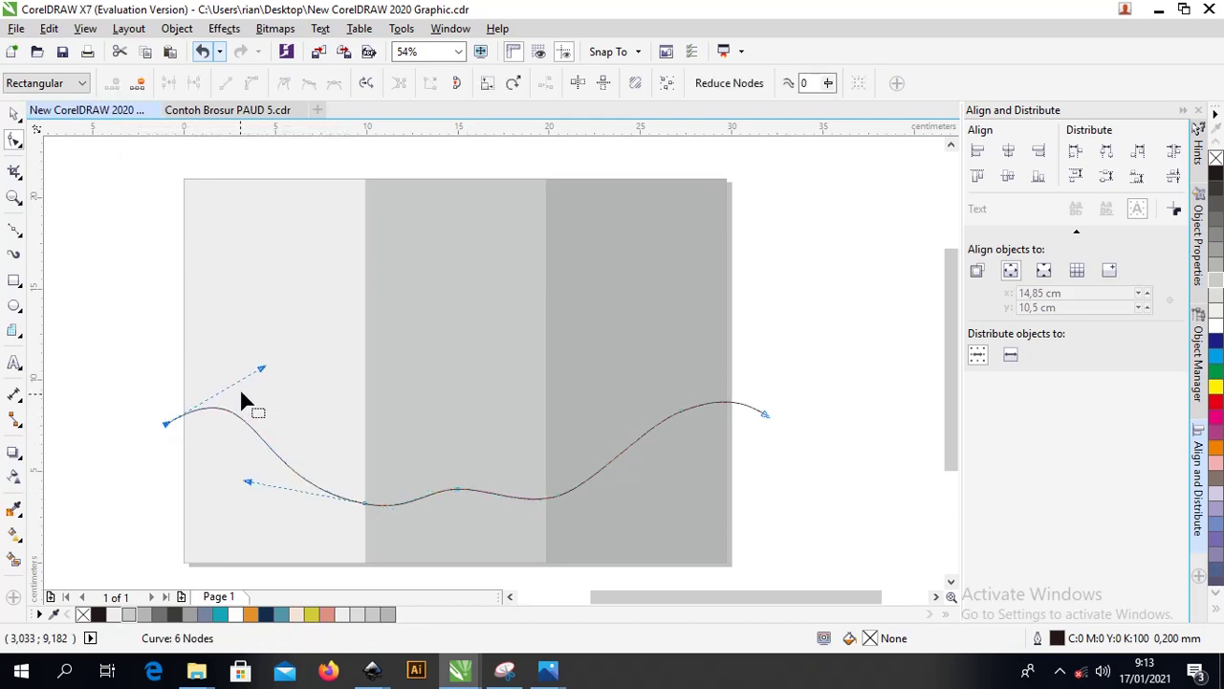
{"action": "left_click_drag", "start_coordinate": [260, 370], "coordinate": [259, 375]}
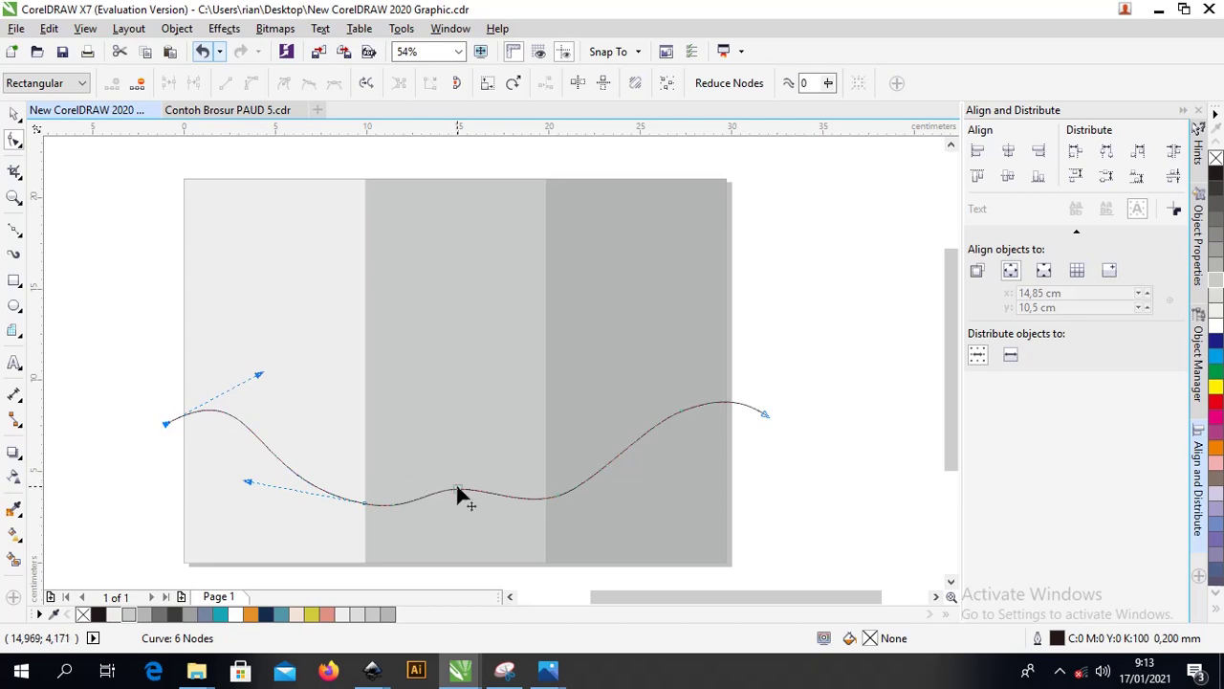
{"action": "left_click_drag", "start_coordinate": [458, 487], "coordinate": [465, 480]}
Raise the right end node of the wave slightly so it leaves the right panel higher.
{"action": "left_click", "coordinate": [558, 496]}
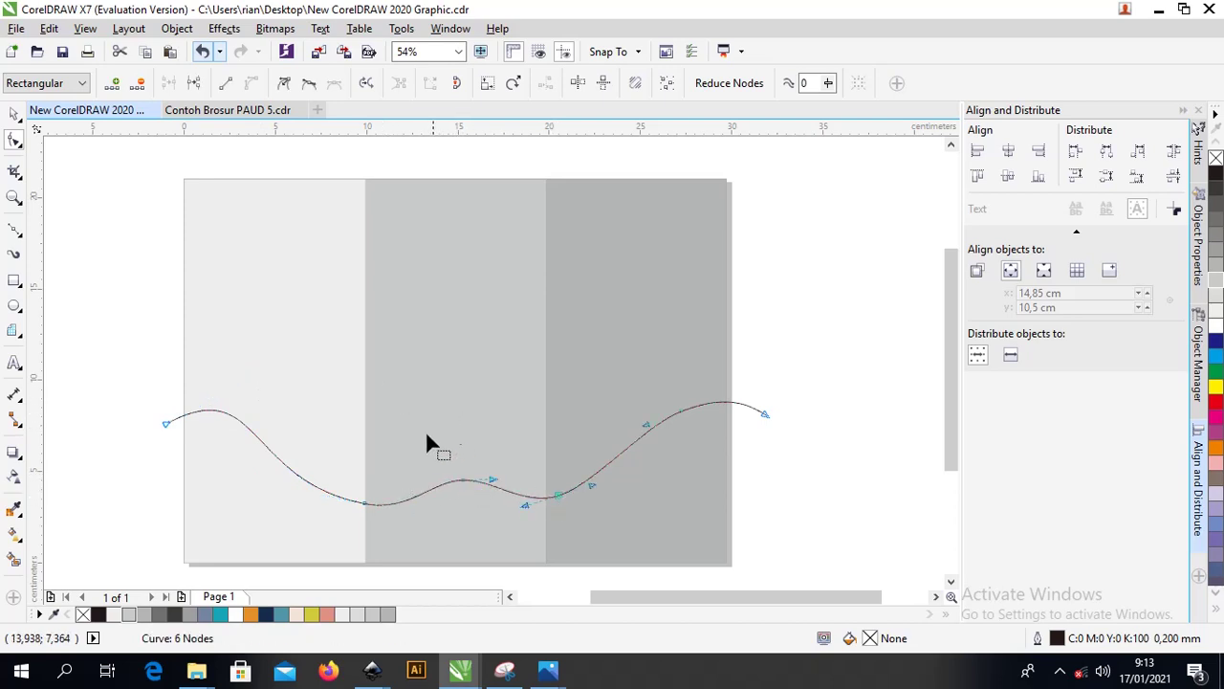
{"action": "left_click", "coordinate": [556, 499]}
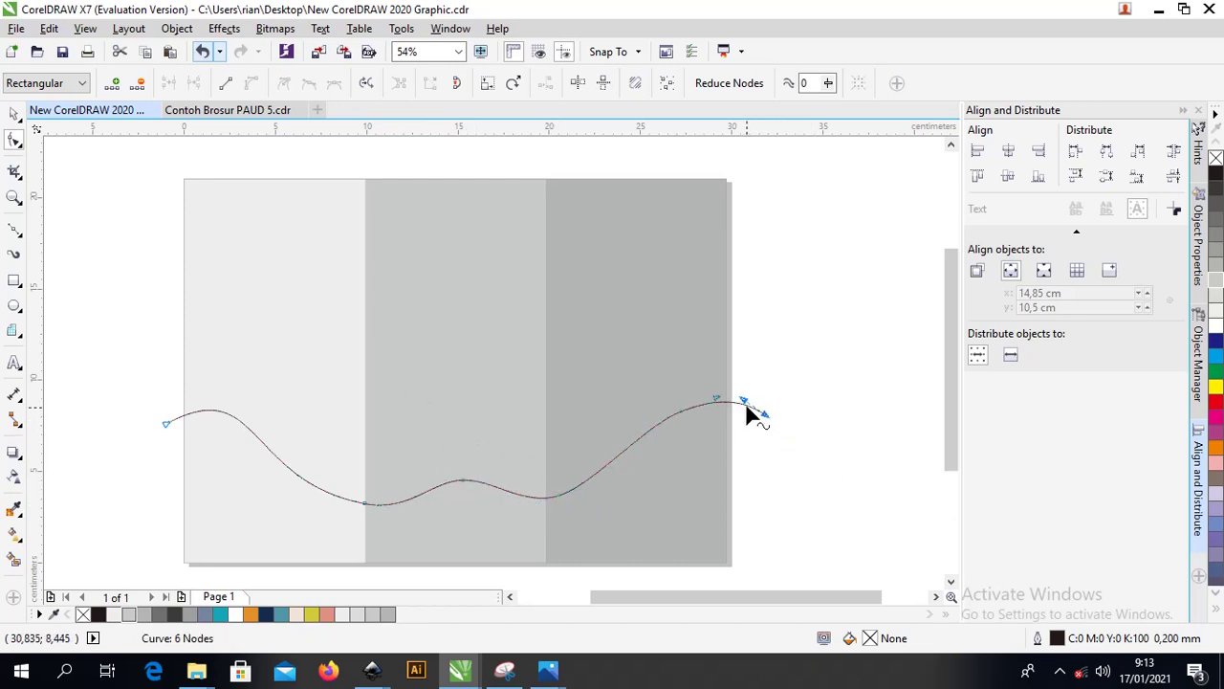
{"action": "mouse_move", "coordinate": [748, 408]}
{"action": "left_mouse_down"}
{"action": "mouse_move", "coordinate": [732, 417]}
{"action": "mouse_move", "coordinate": [765, 401]}
{"action": "left_mouse_up"}
{"action": "left_click", "coordinate": [559, 496]}
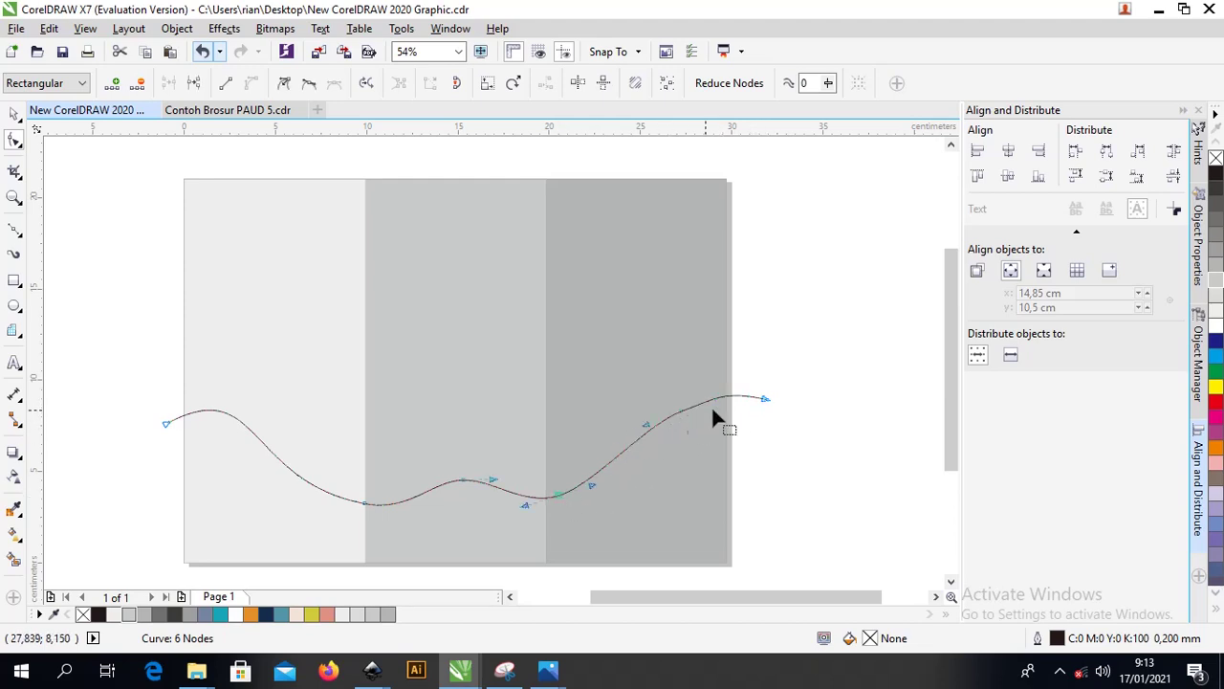
{"action": "scroll", "coordinate": [656, 431], "scroll_direction": "up", "scroll_amount": 2}
{"action": "scroll", "coordinate": [705, 412], "scroll_direction": "down", "scroll_amount": 2}
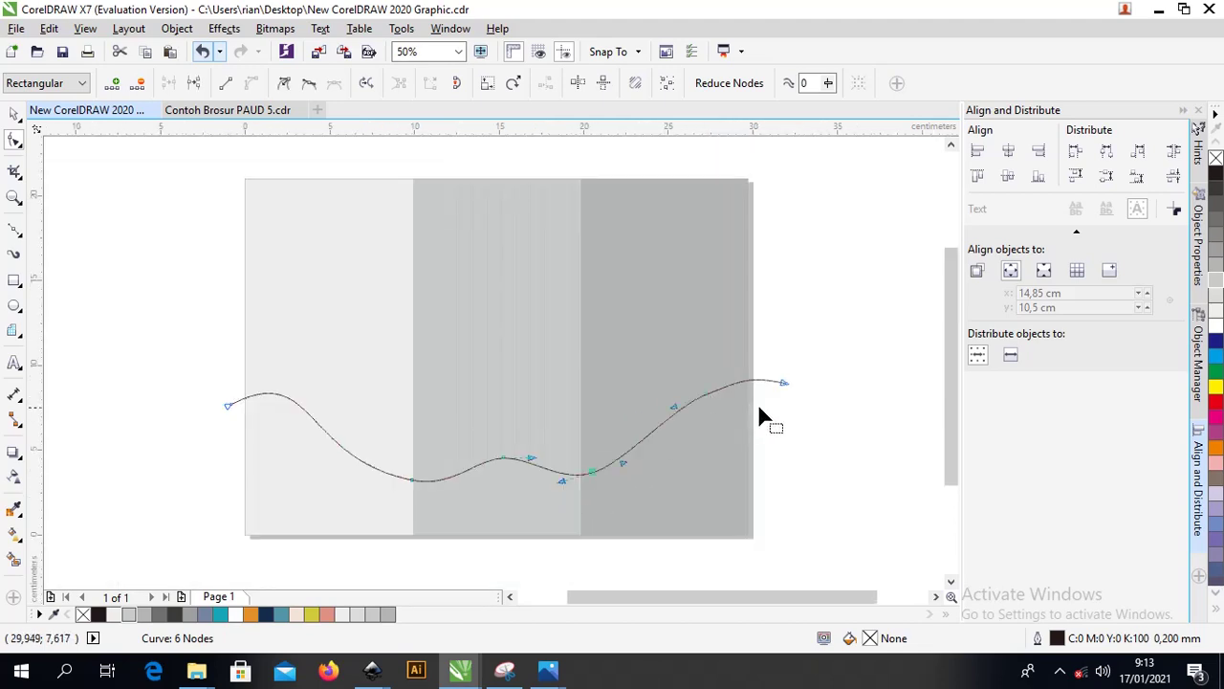
Delete the extra node between the second fold and the wave's right end to smooth the curve.
{"action": "scroll", "coordinate": [787, 392], "scroll_direction": "up", "scroll_amount": 3}
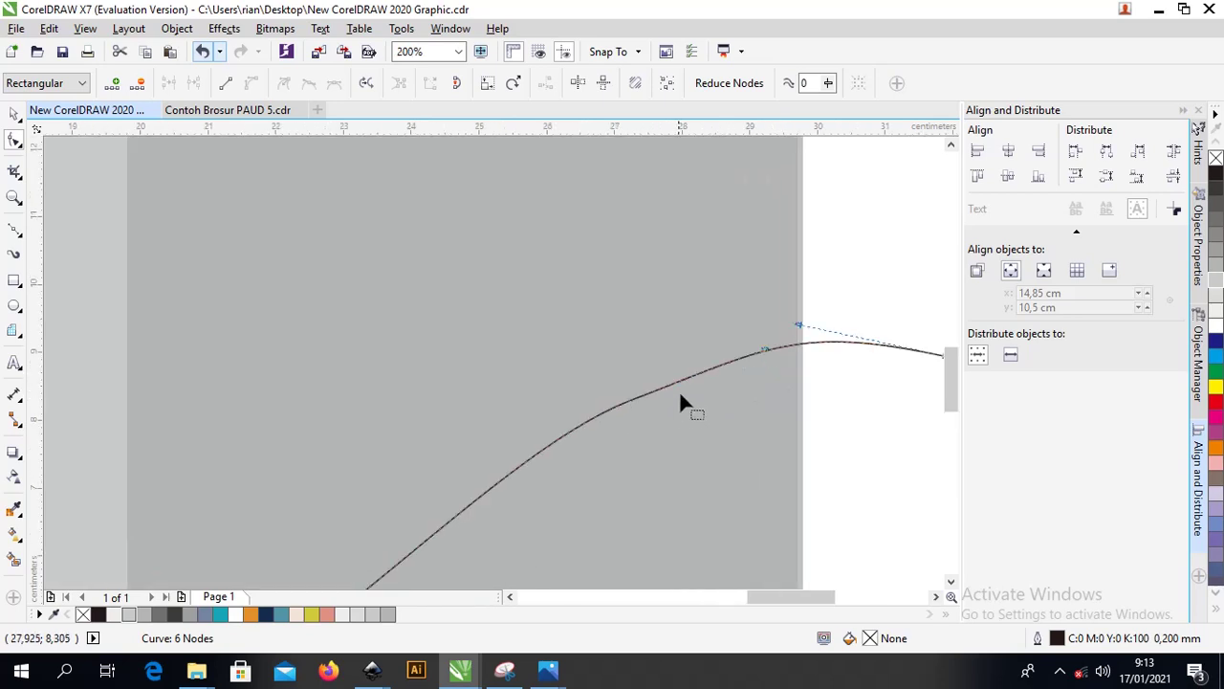
{"action": "left_click", "coordinate": [766, 351]}
{"action": "scroll", "coordinate": [629, 400], "scroll_direction": "down", "scroll_amount": 1}
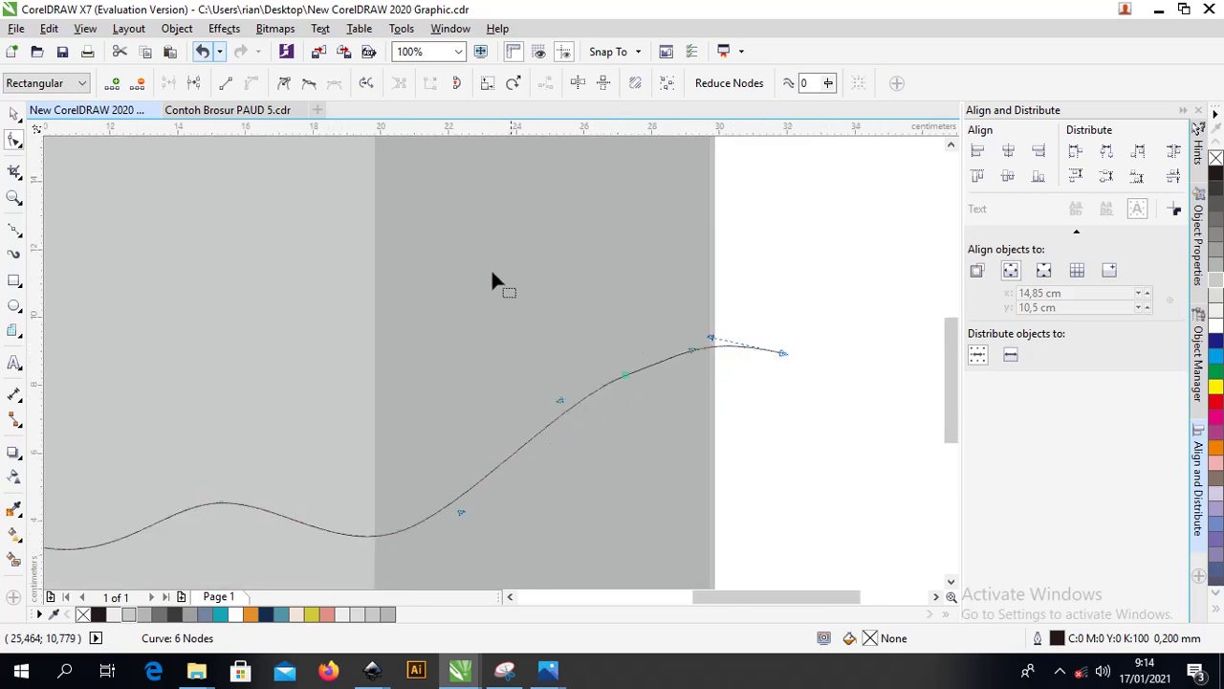
{"action": "left_click", "coordinate": [138, 84]}
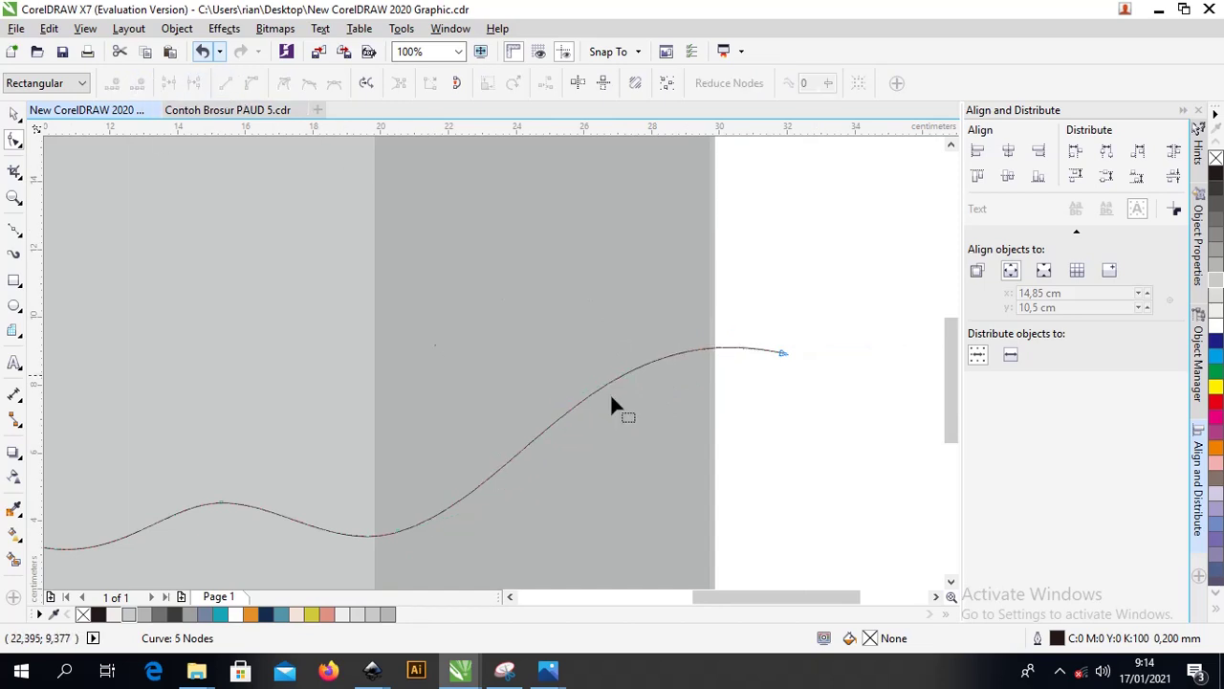
{"action": "scroll", "coordinate": [521, 426], "scroll_direction": "down", "scroll_amount": 1}
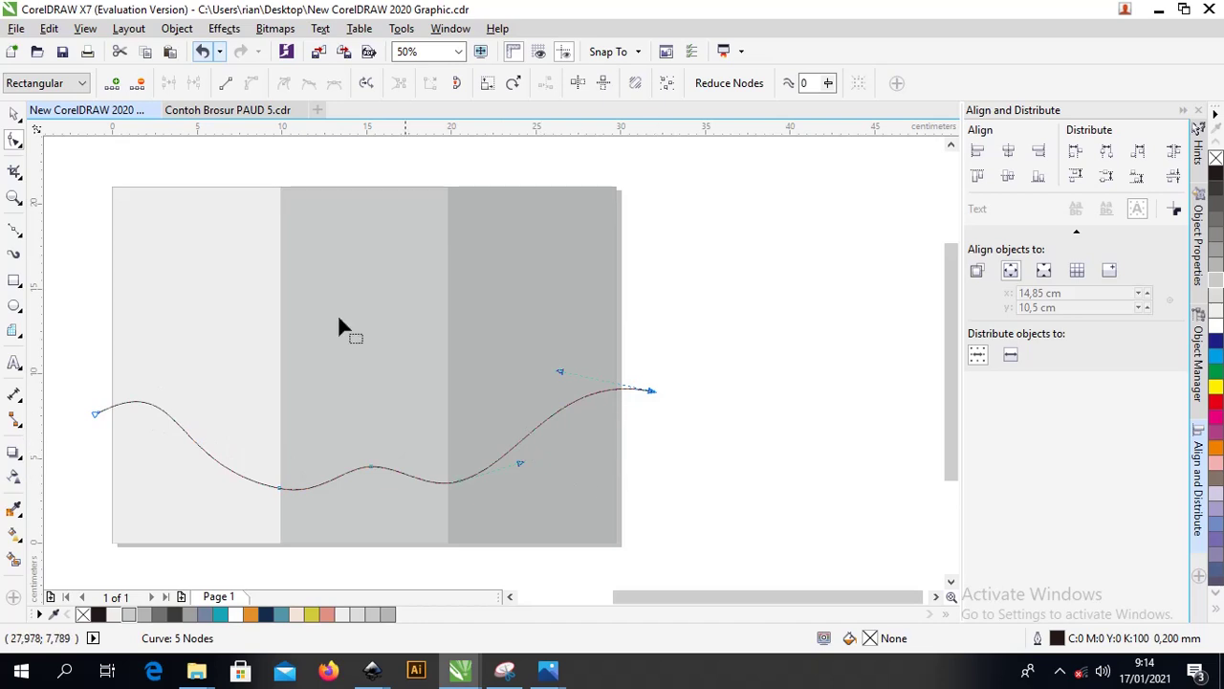
{"action": "left_click", "coordinate": [15, 113]}
{"action": "left_click", "coordinate": [347, 538]}
{"action": "scroll", "coordinate": [363, 478], "scroll_direction": "up", "scroll_amount": 1}
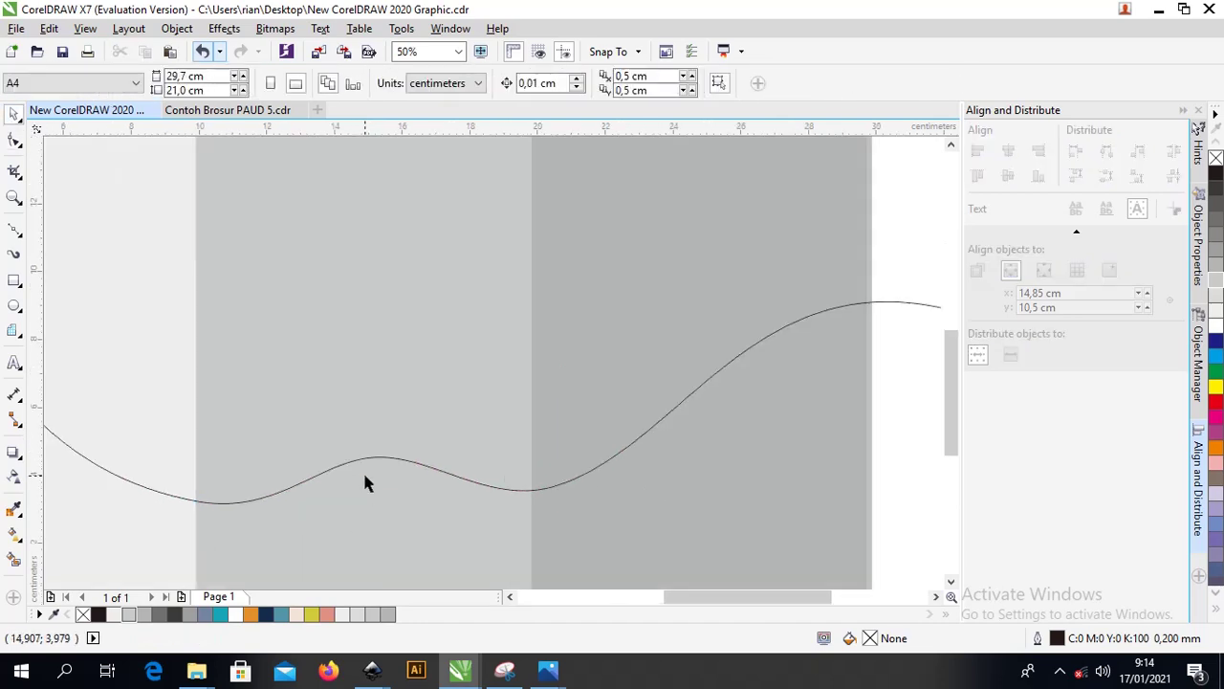
{"action": "scroll", "coordinate": [373, 467], "scroll_direction": "down", "scroll_amount": 1}
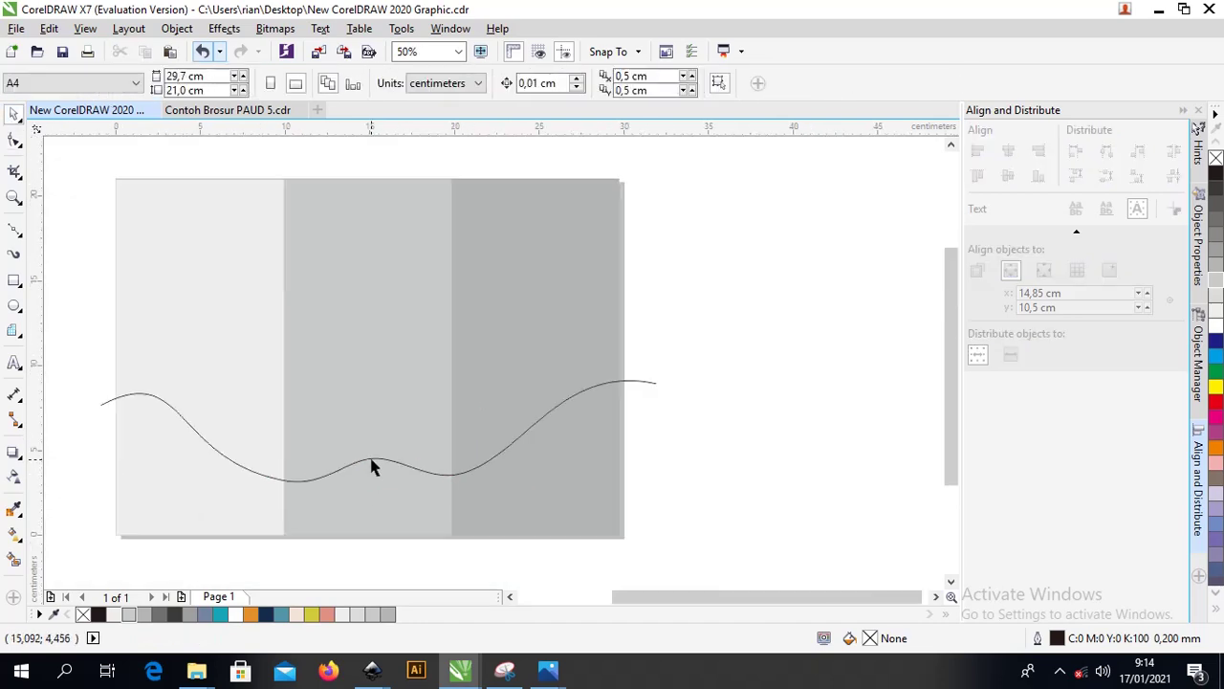
Place a copy of the three grey panels outside the page, to the right of the original.
{"action": "left_click", "coordinate": [488, 296]}
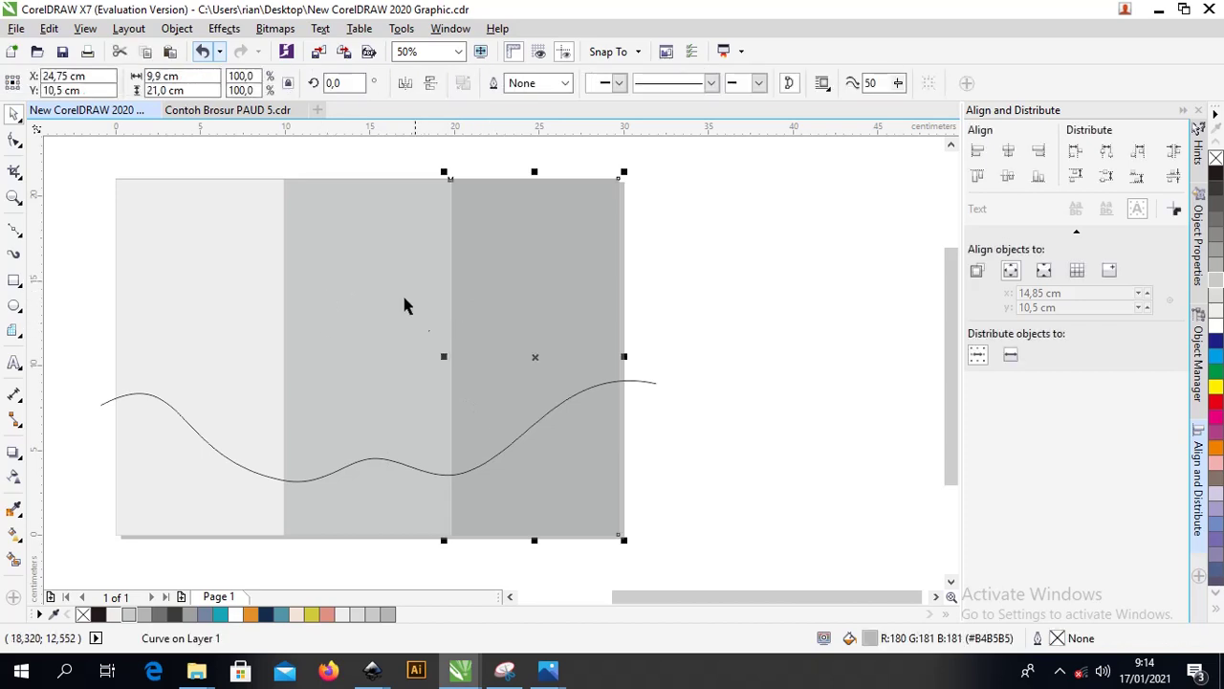
{"action": "left_click", "coordinate": [373, 271], "text": "shift"}
{"action": "left_click", "coordinate": [227, 244], "text": "shift"}
{"action": "scroll", "coordinate": [243, 259], "scroll_direction": "down", "scroll_amount": 3}
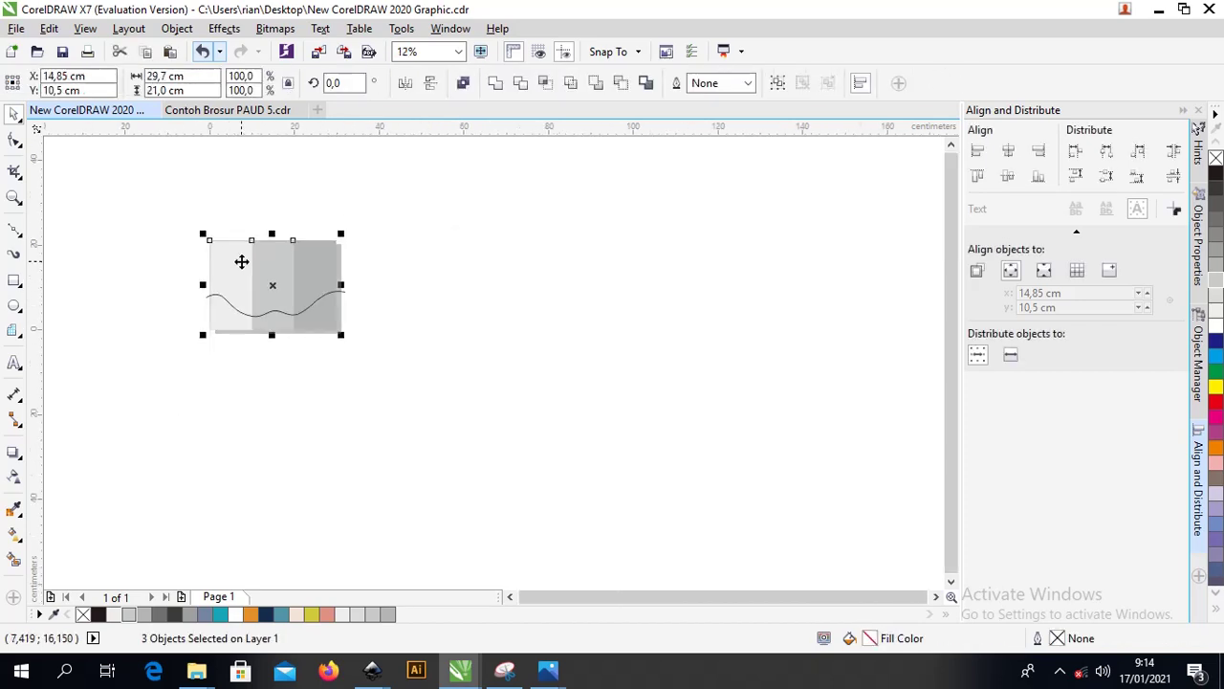
{"action": "left_click_drag", "start_coordinate": [302, 263], "coordinate": [539, 262]}
{"action": "right_click", "coordinate": [539, 262]}
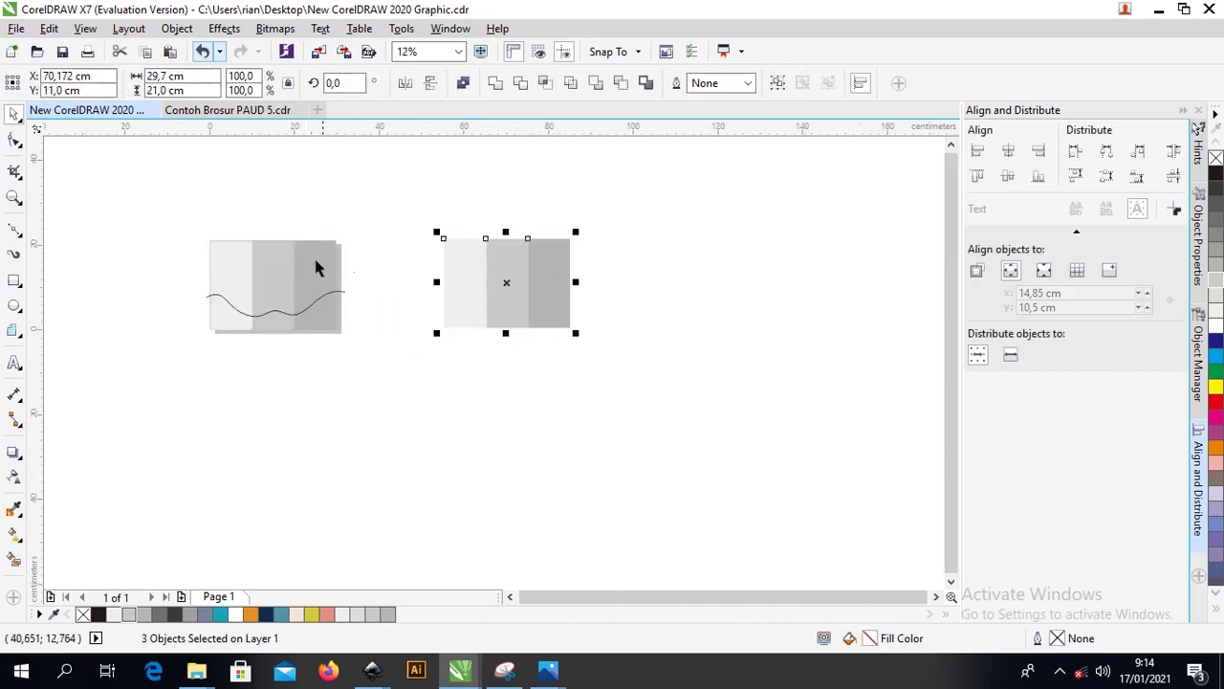
Set the Smart Fill colour to white, undoing the trial fill below the wave in the left panel.
{"action": "key", "text": "z"}
{"action": "left_click_drag", "start_coordinate": [165, 221], "coordinate": [271, 281]}
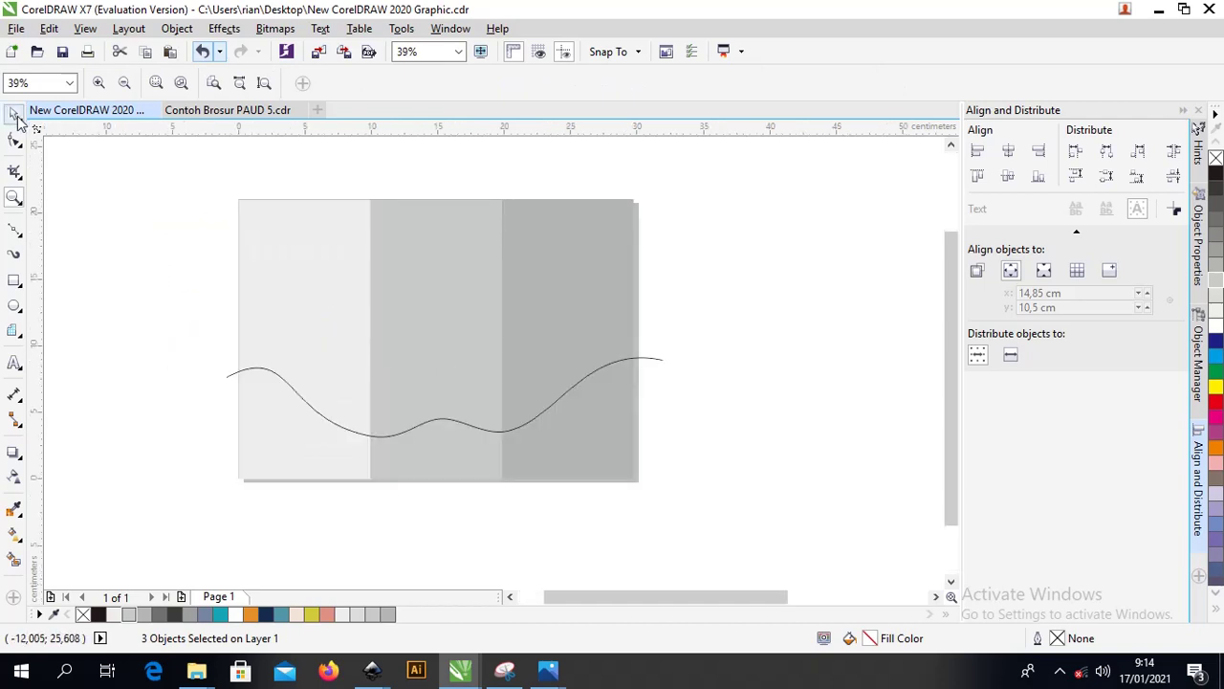
{"action": "left_click", "coordinate": [14, 114]}
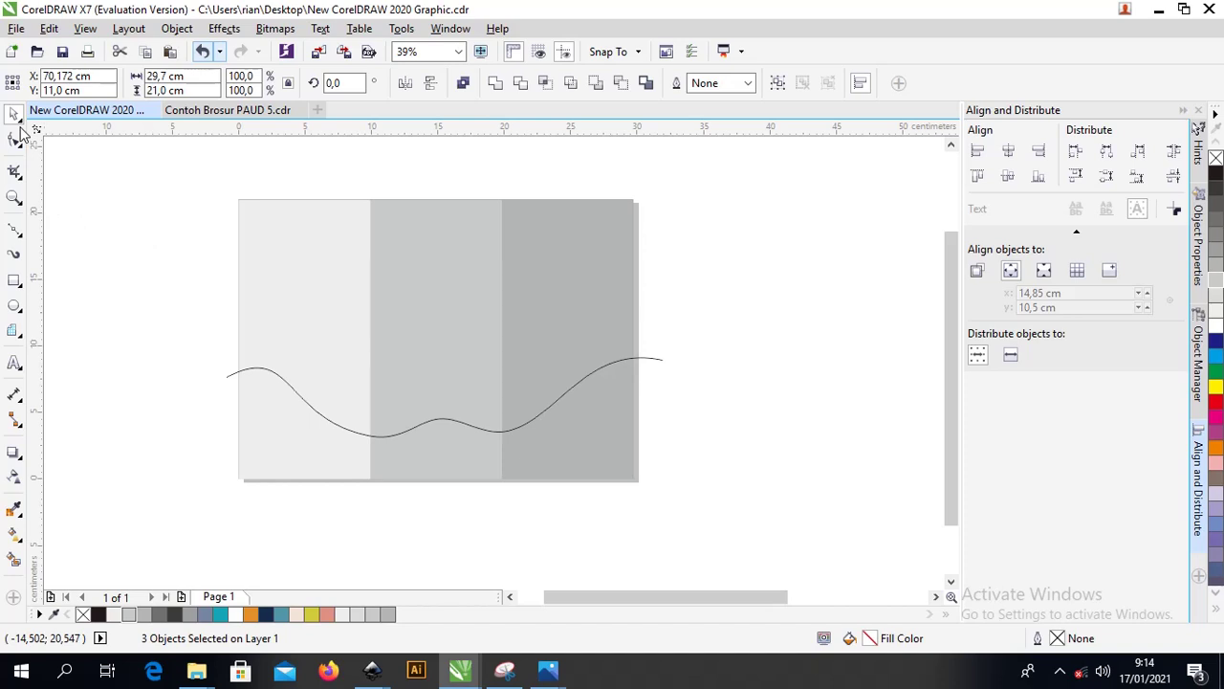
{"action": "left_click", "coordinate": [14, 559]}
{"action": "left_click", "coordinate": [263, 441]}
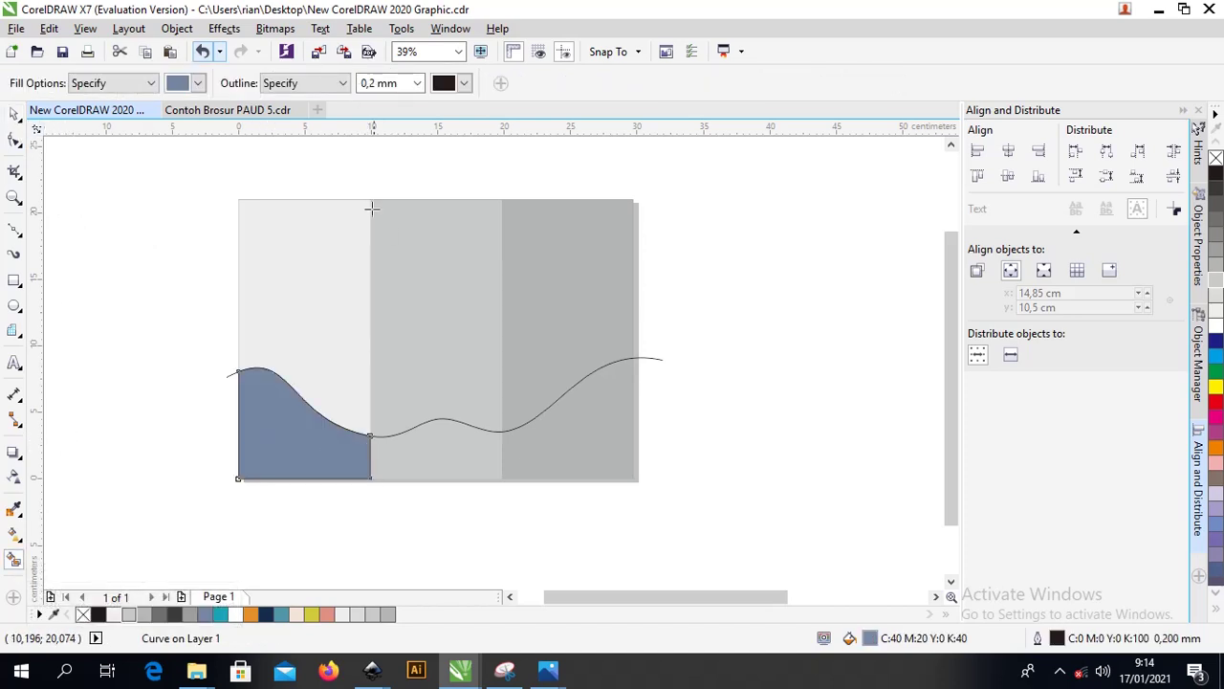
{"action": "key", "text": "ctrl+z"}
{"action": "left_click", "coordinate": [198, 84]}
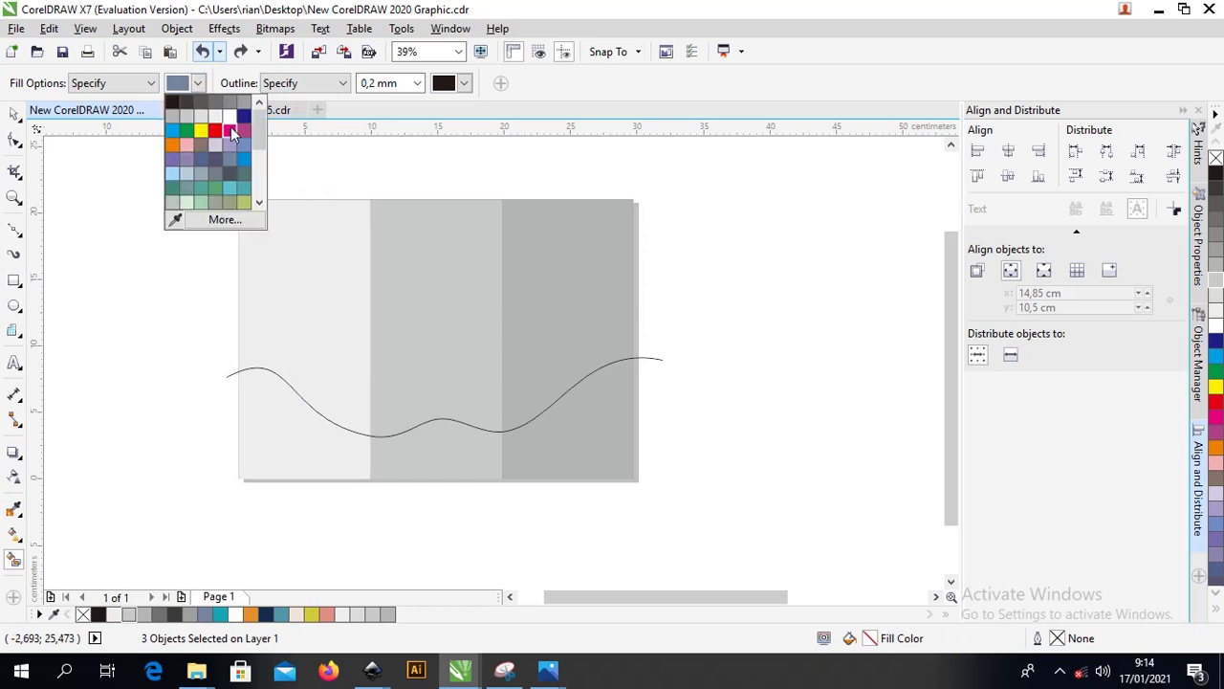
{"action": "left_click", "coordinate": [224, 113]}
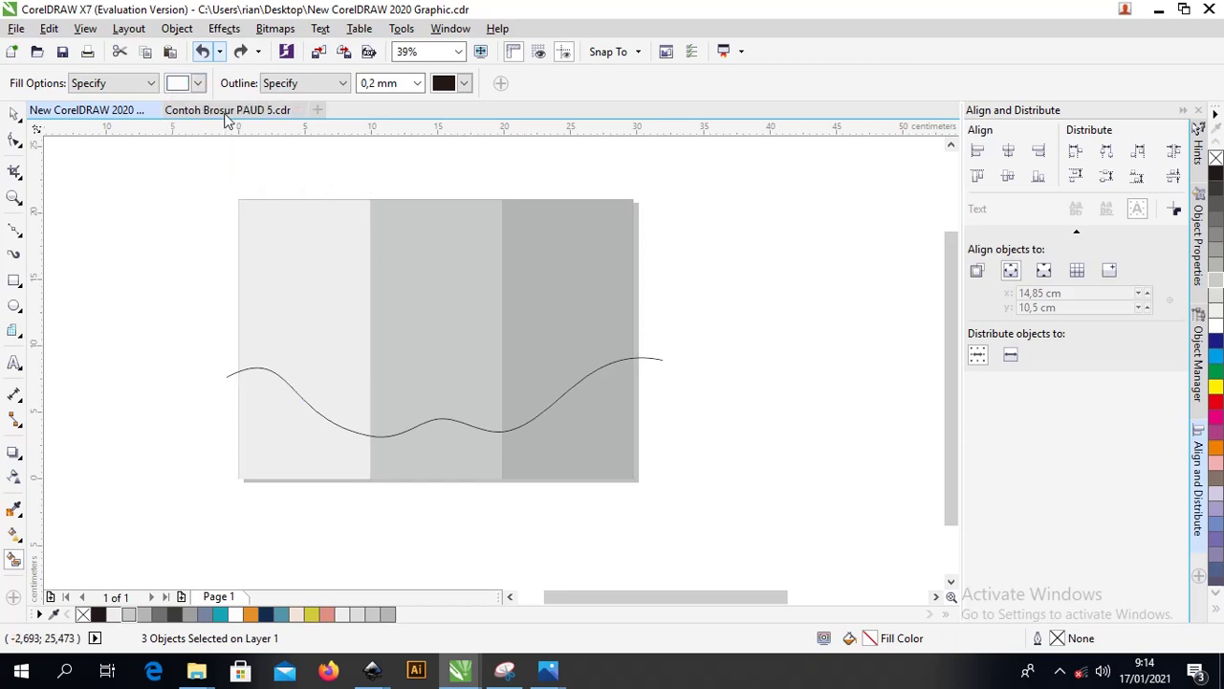
Smart-fill the areas below the wave in all three panels with white and a 0.2 mm black outline.
{"action": "left_click", "coordinate": [293, 452]}
{"action": "key", "text": "ctrl+z"}
{"action": "left_click", "coordinate": [464, 84]}
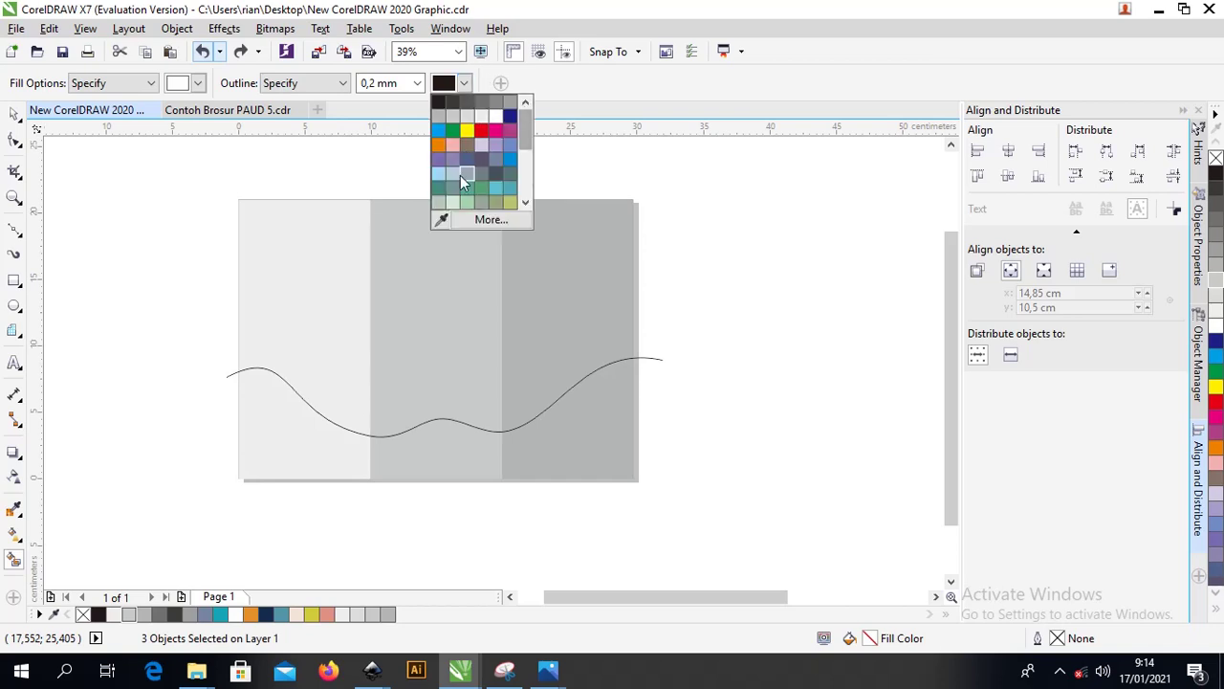
{"action": "left_click", "coordinate": [301, 443]}
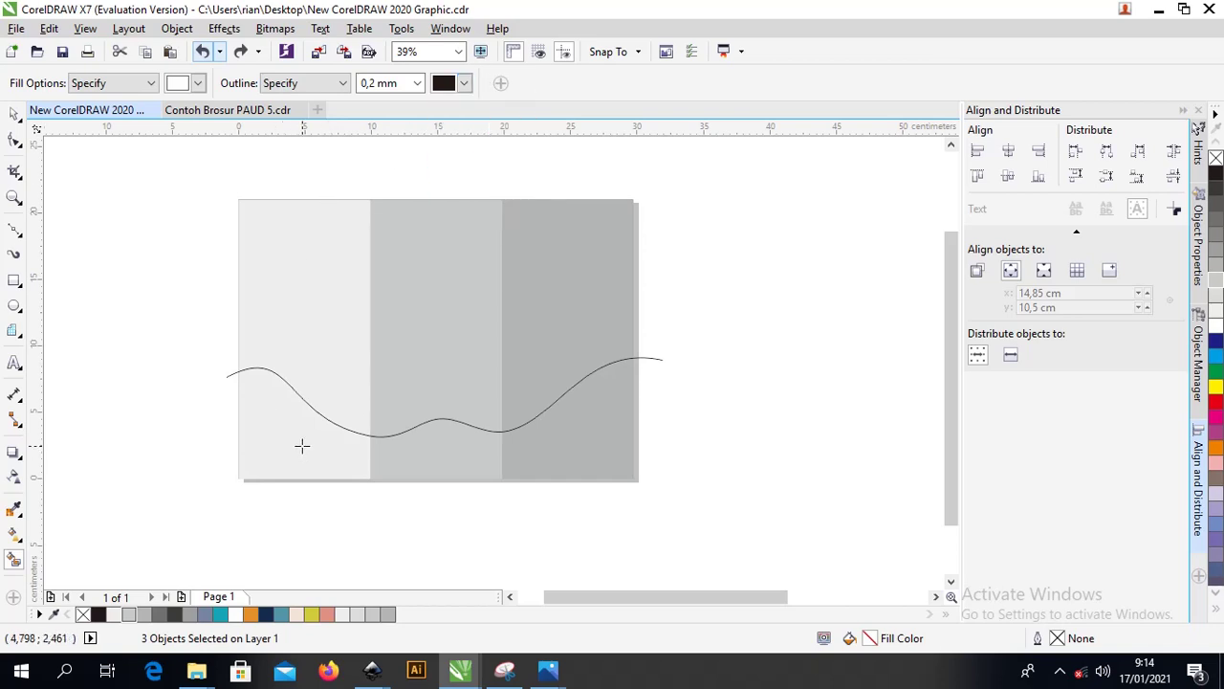
{"action": "left_click", "coordinate": [300, 443]}
{"action": "left_click", "coordinate": [446, 445]}
{"action": "left_click", "coordinate": [566, 454]}
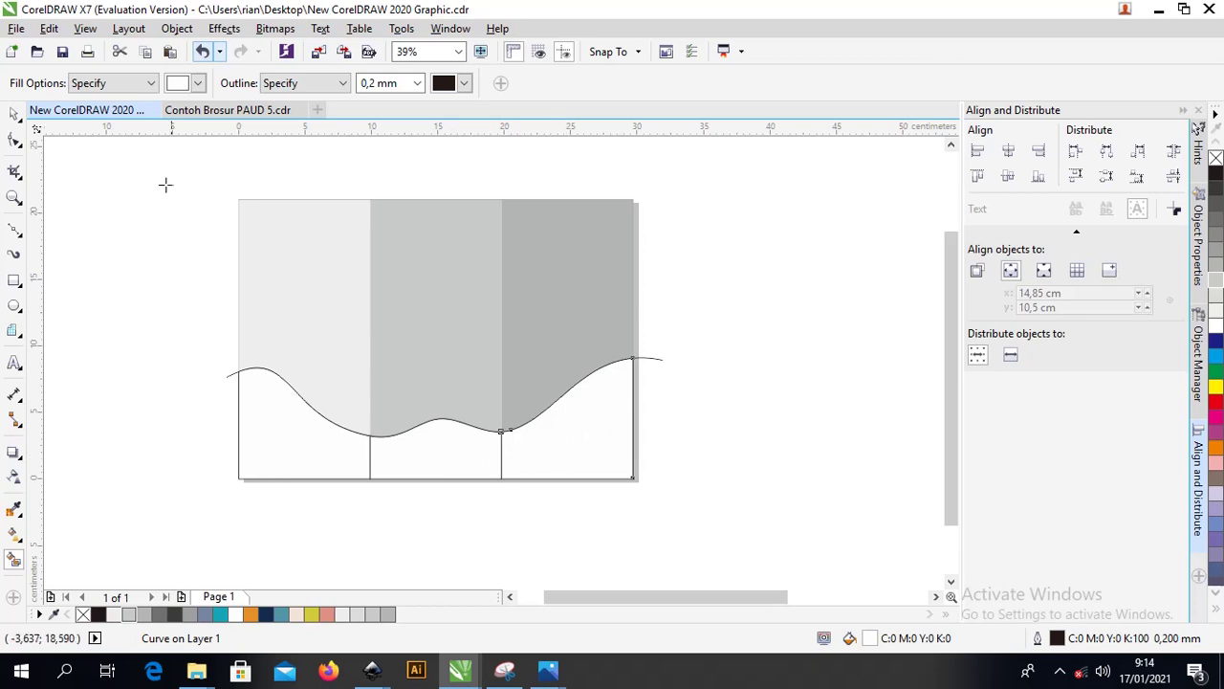
Weld the three white shapes below the wave into a single shape.
{"action": "left_click", "coordinate": [15, 112]}
{"action": "left_click", "coordinate": [124, 336]}
{"action": "left_click", "coordinate": [304, 461]}
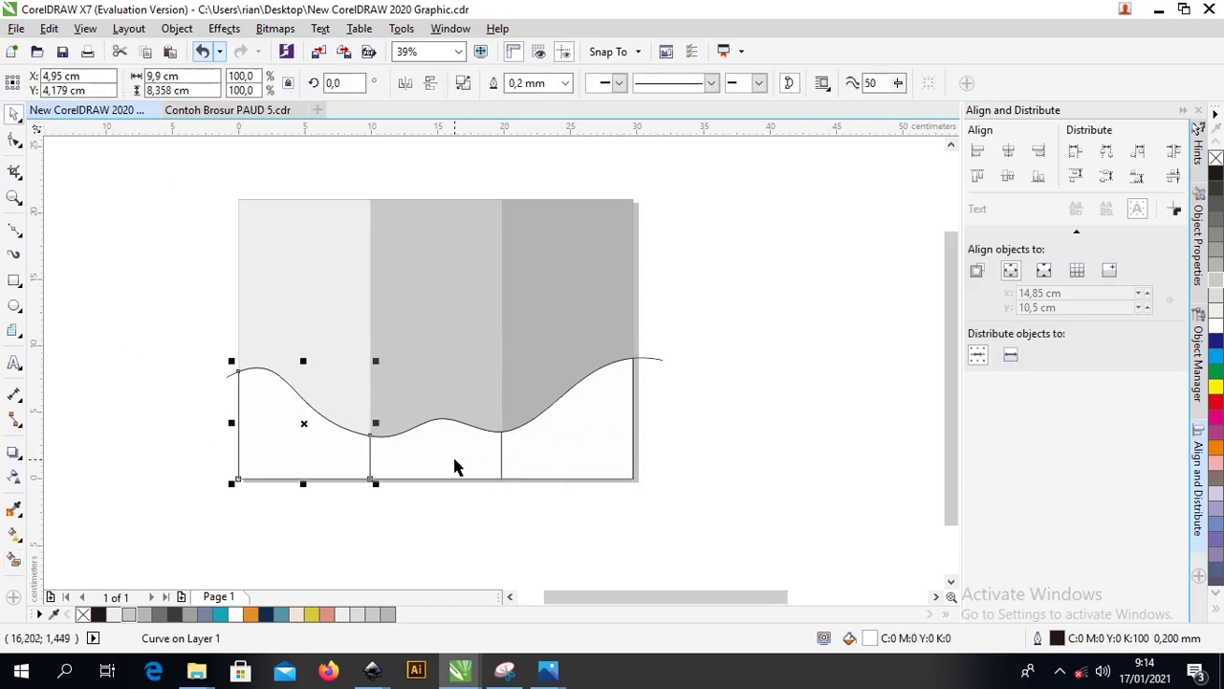
{"action": "left_click", "coordinate": [453, 458], "text": "shift"}
{"action": "left_click", "coordinate": [609, 456], "text": "shift"}
{"action": "mouse_move", "coordinate": [605, 433]}
{"action": "left_mouse_down"}
{"action": "mouse_move", "coordinate": [596, 506]}
{"action": "mouse_move", "coordinate": [605, 435]}
{"action": "left_mouse_up"}
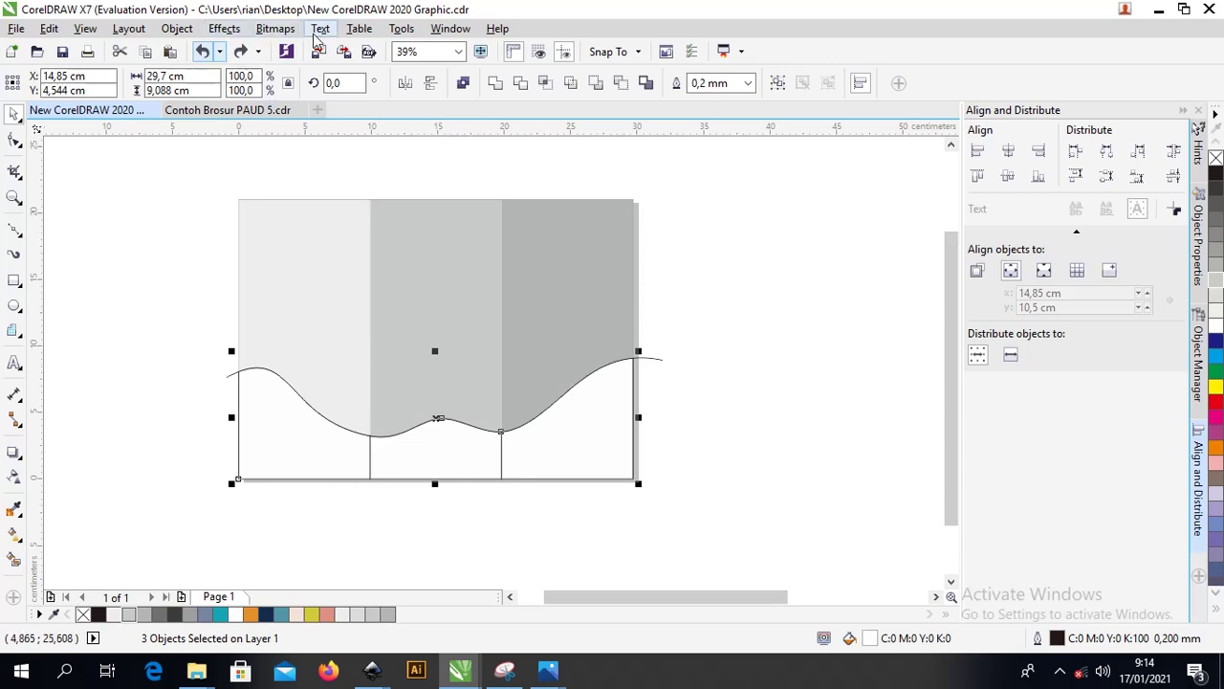
{"action": "left_click", "coordinate": [496, 84]}
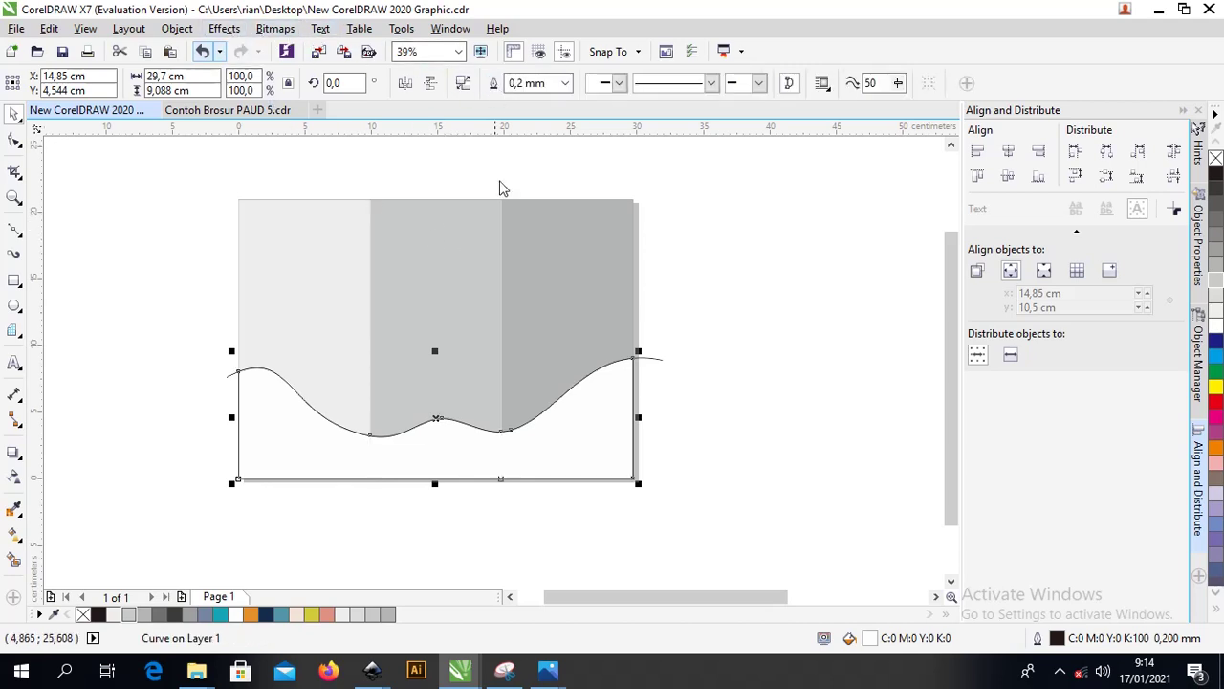
{"action": "left_click", "coordinate": [649, 332]}
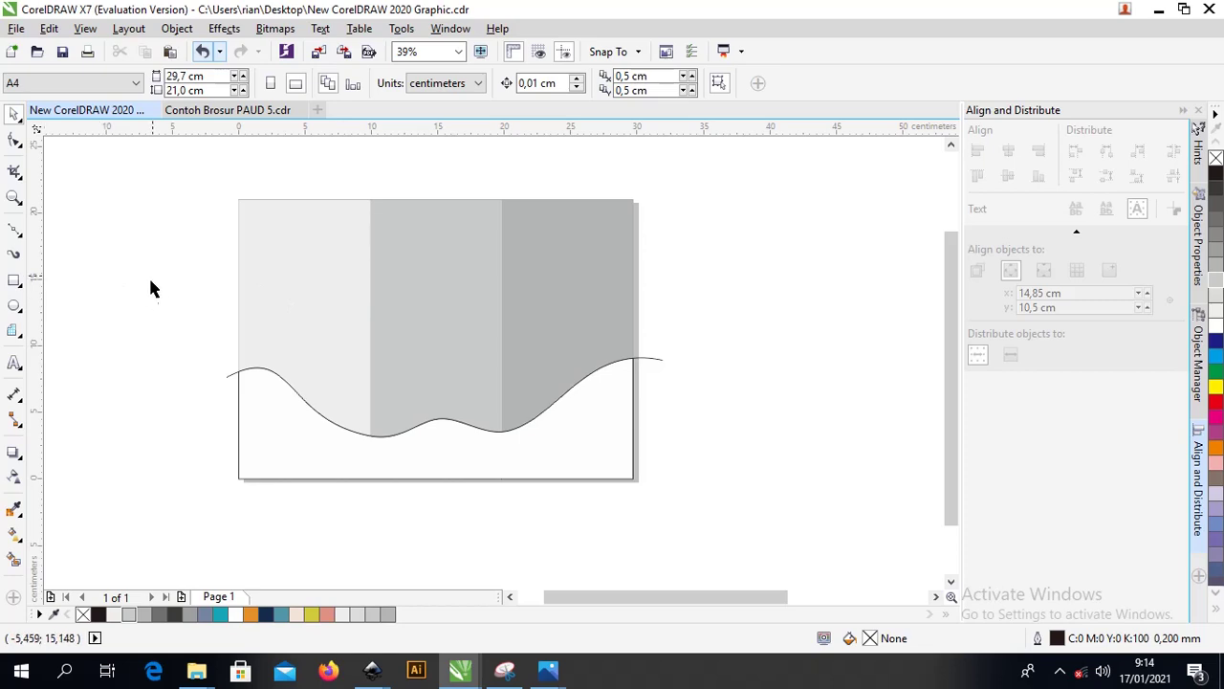
Smart-fill the areas above the wave in the left, middle and right panels with white.
{"action": "left_click", "coordinate": [14, 559]}
{"action": "left_click", "coordinate": [284, 296]}
{"action": "left_click", "coordinate": [421, 284]}
{"action": "left_click", "coordinate": [562, 271]}
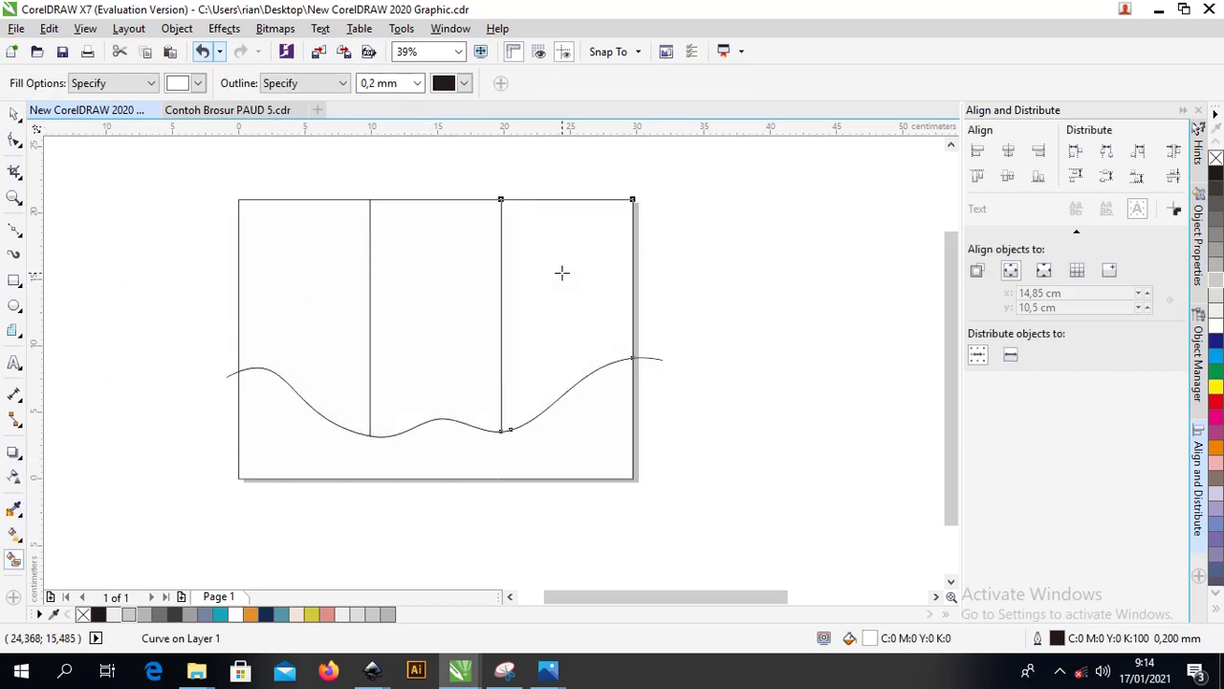
{"action": "left_click", "coordinate": [14, 114]}
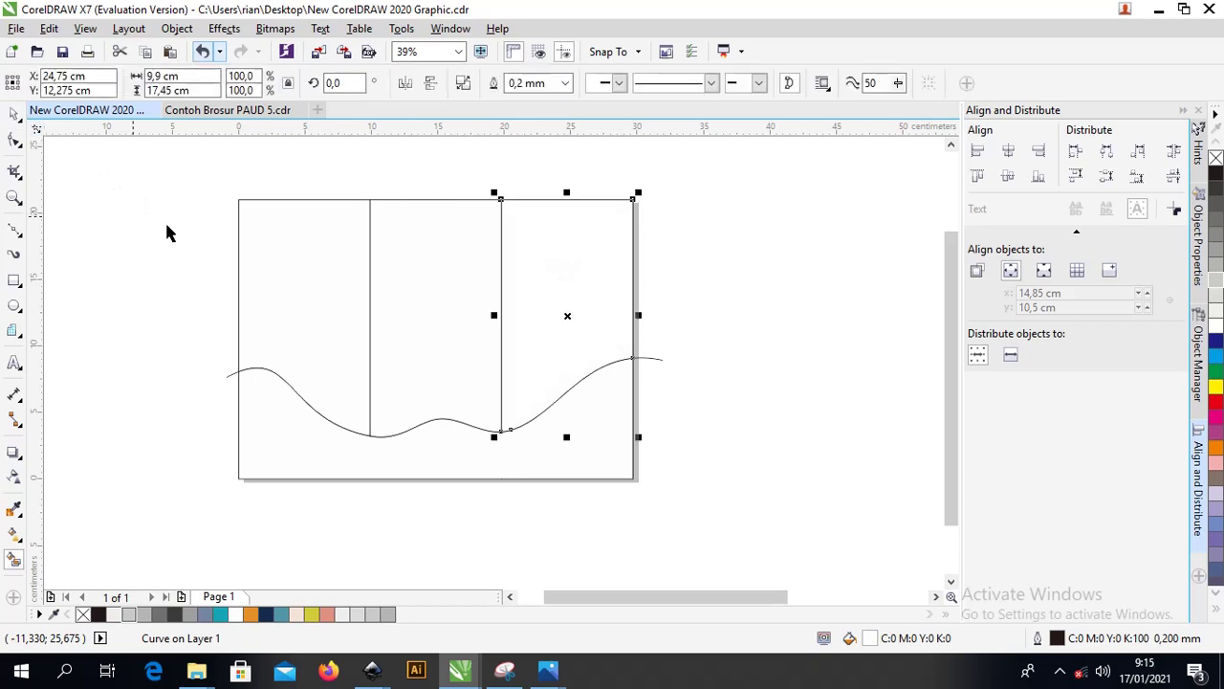
{"action": "left_click", "coordinate": [711, 248]}
{"action": "left_click", "coordinate": [568, 263]}
{"action": "left_click", "coordinate": [450, 250]}
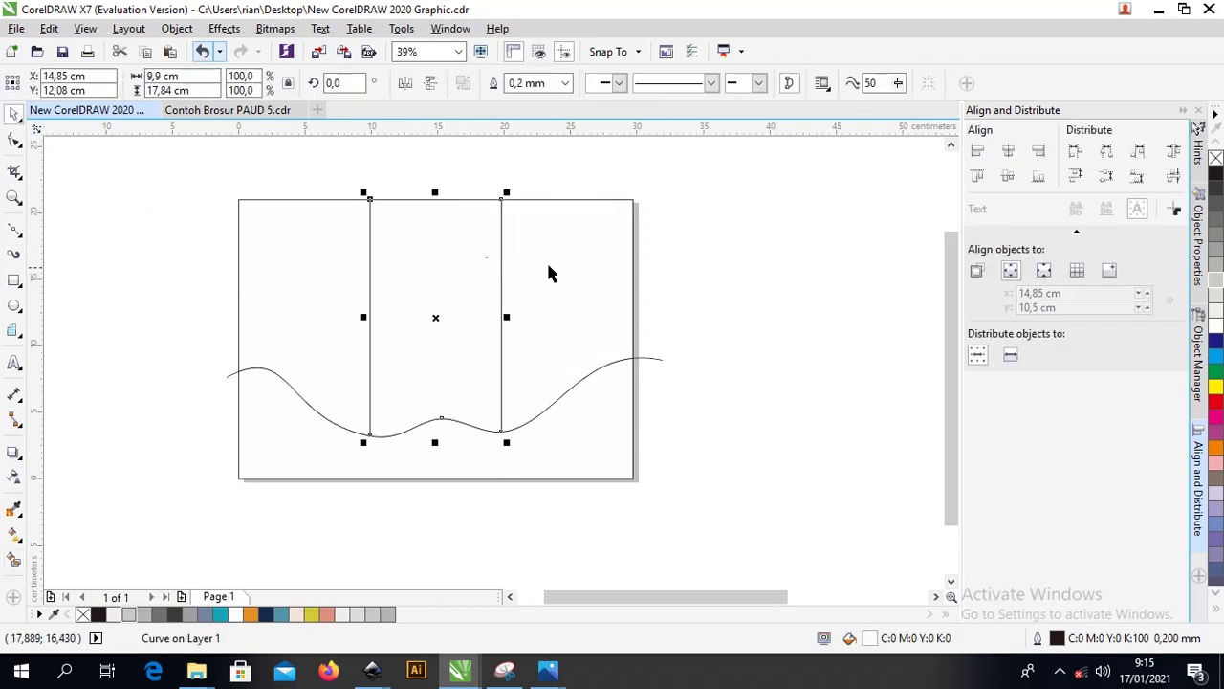
{"action": "left_click", "coordinate": [546, 260]}
{"action": "left_click", "coordinate": [468, 240]}
Apply a one-step inside contour with a 0.2 cm offset and black outline to the left panel's upper shape.
{"action": "left_click", "coordinate": [345, 248]}
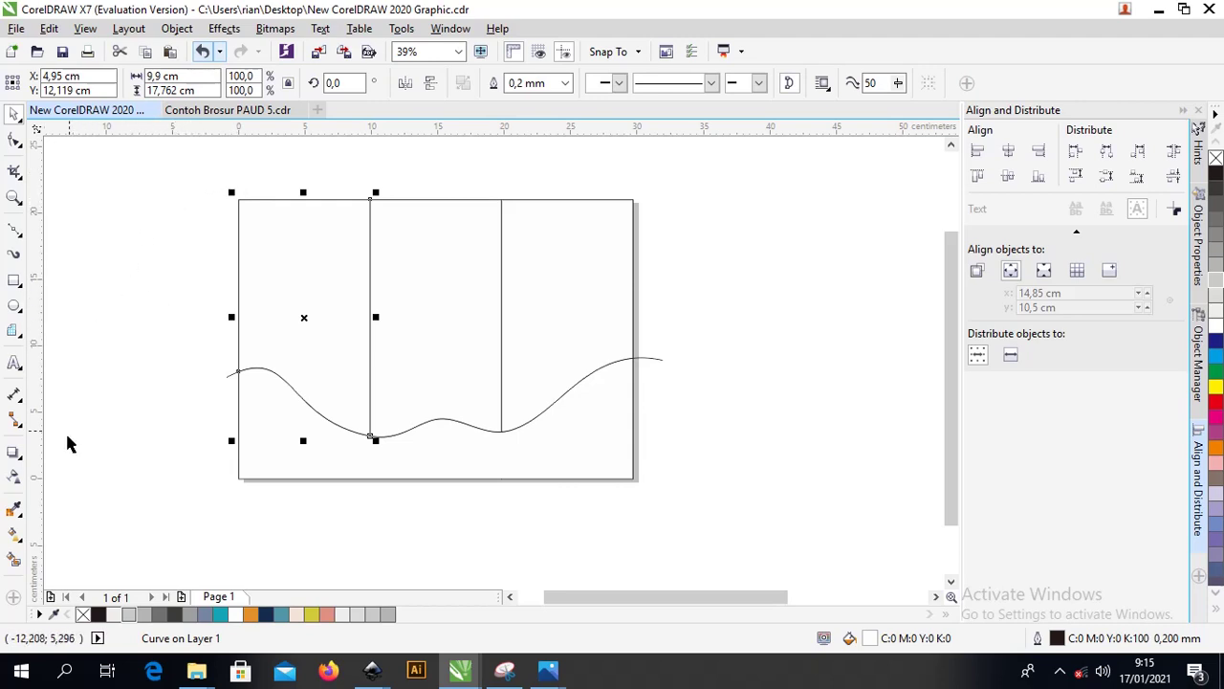
{"action": "left_click", "coordinate": [17, 456]}
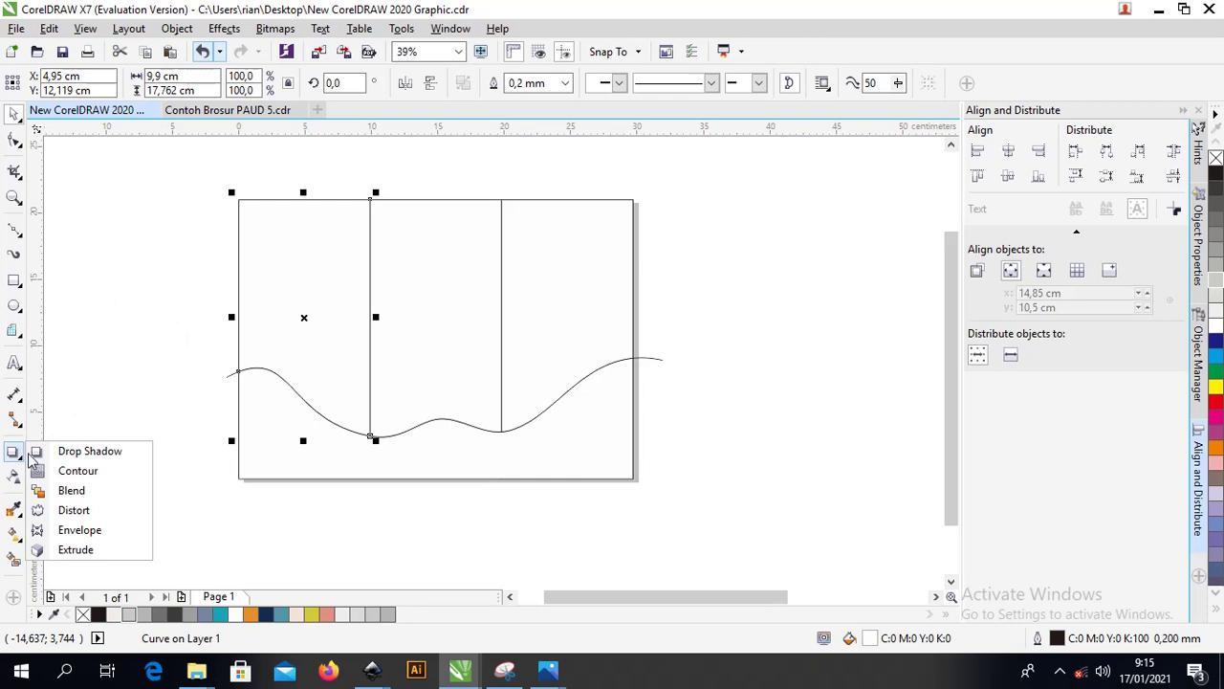
{"action": "left_click", "coordinate": [47, 469]}
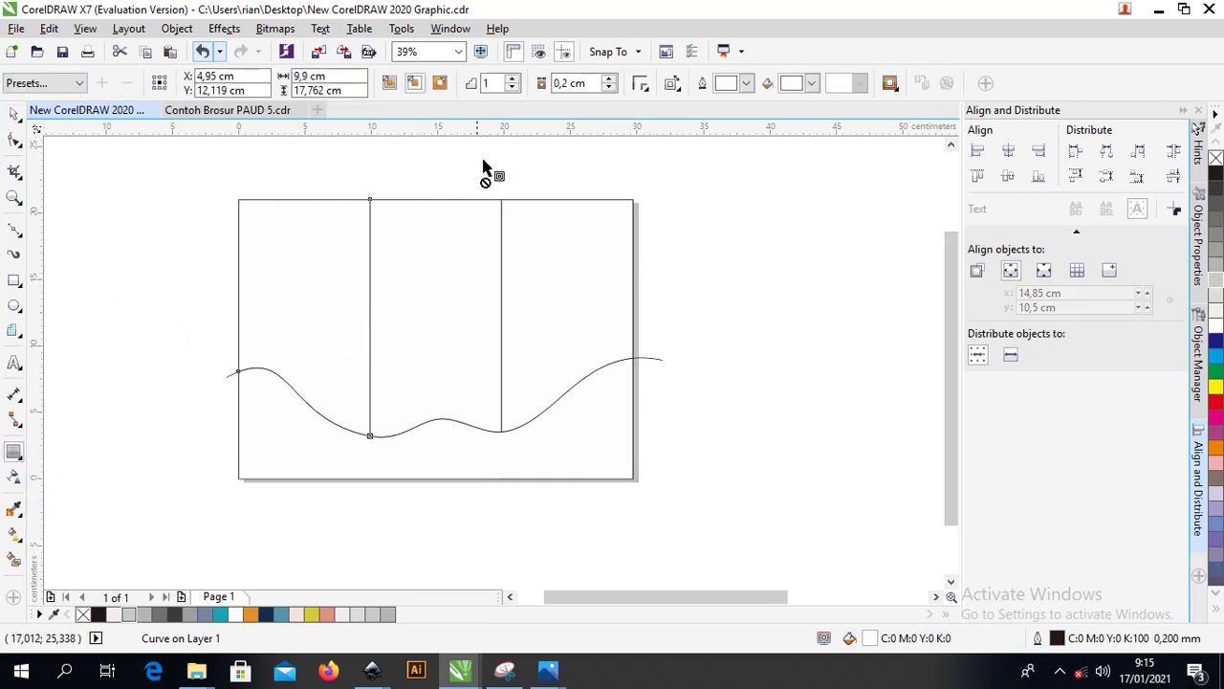
{"action": "left_click", "coordinate": [747, 83]}
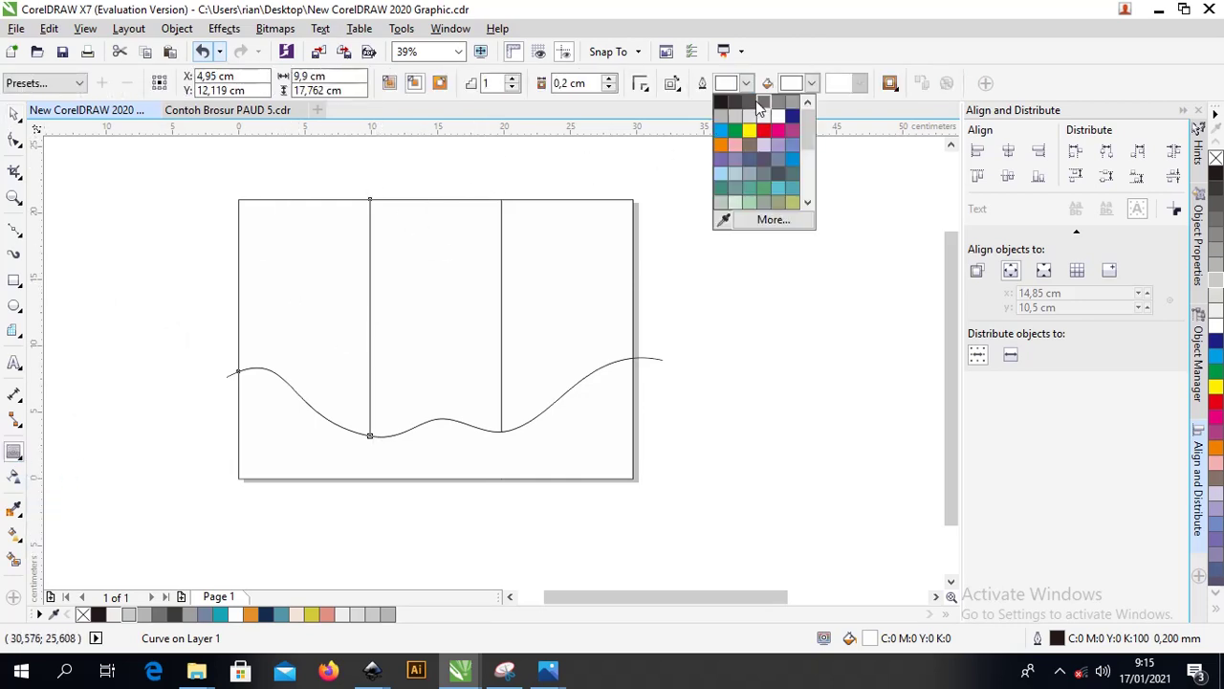
{"action": "left_click", "coordinate": [722, 102]}
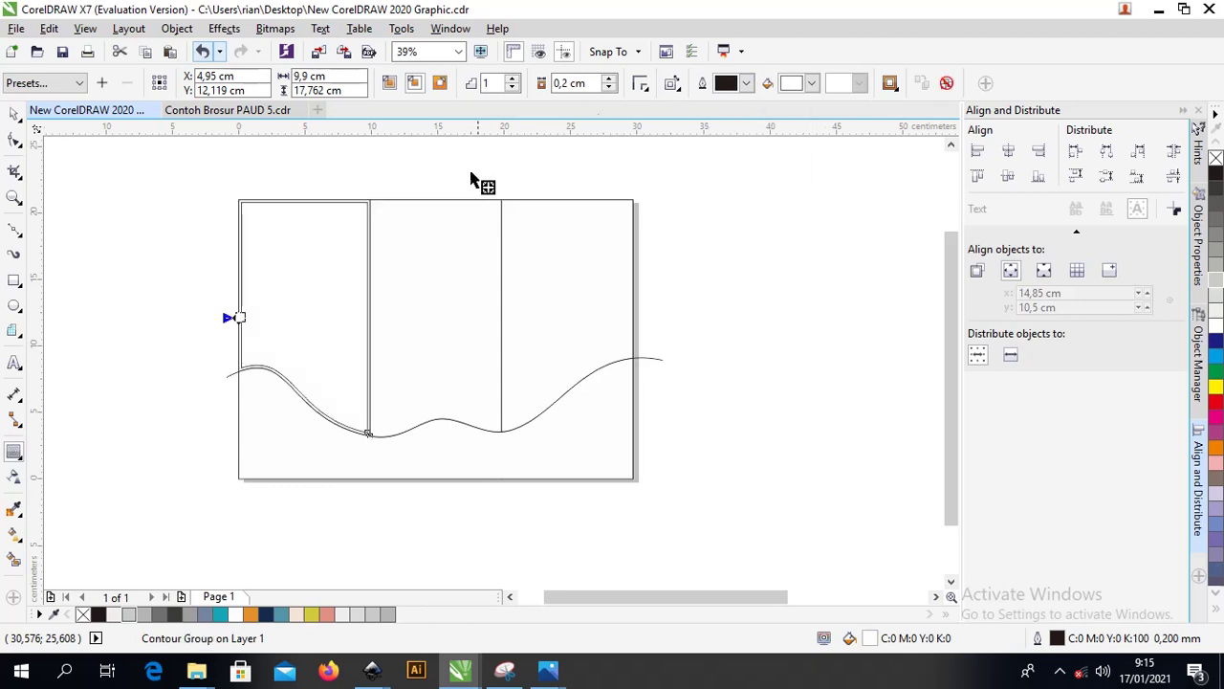
Increase the left panel's contour offset to 0.37 cm.
{"action": "scroll", "coordinate": [306, 402], "scroll_direction": "up", "scroll_amount": 1}
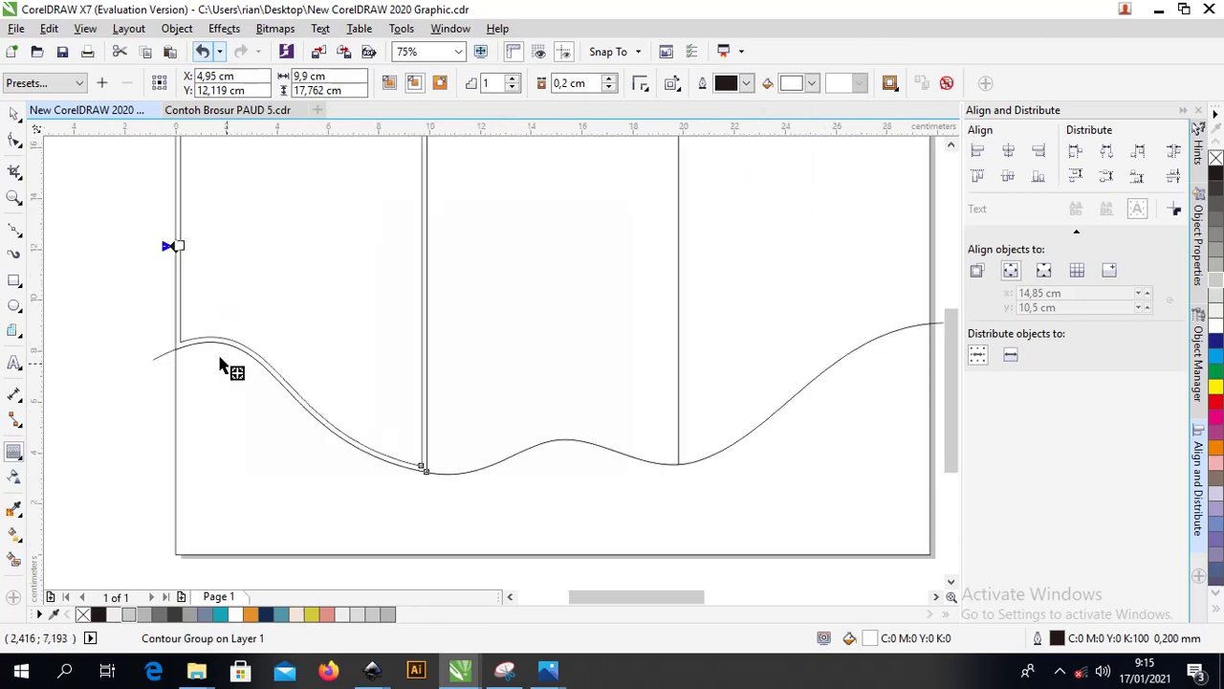
{"action": "scroll", "coordinate": [221, 292], "scroll_direction": "up", "scroll_amount": 1}
{"action": "left_click_drag", "start_coordinate": [144, 236], "coordinate": [159, 240]}
{"action": "scroll", "coordinate": [158, 232], "scroll_direction": "down", "scroll_amount": 1}
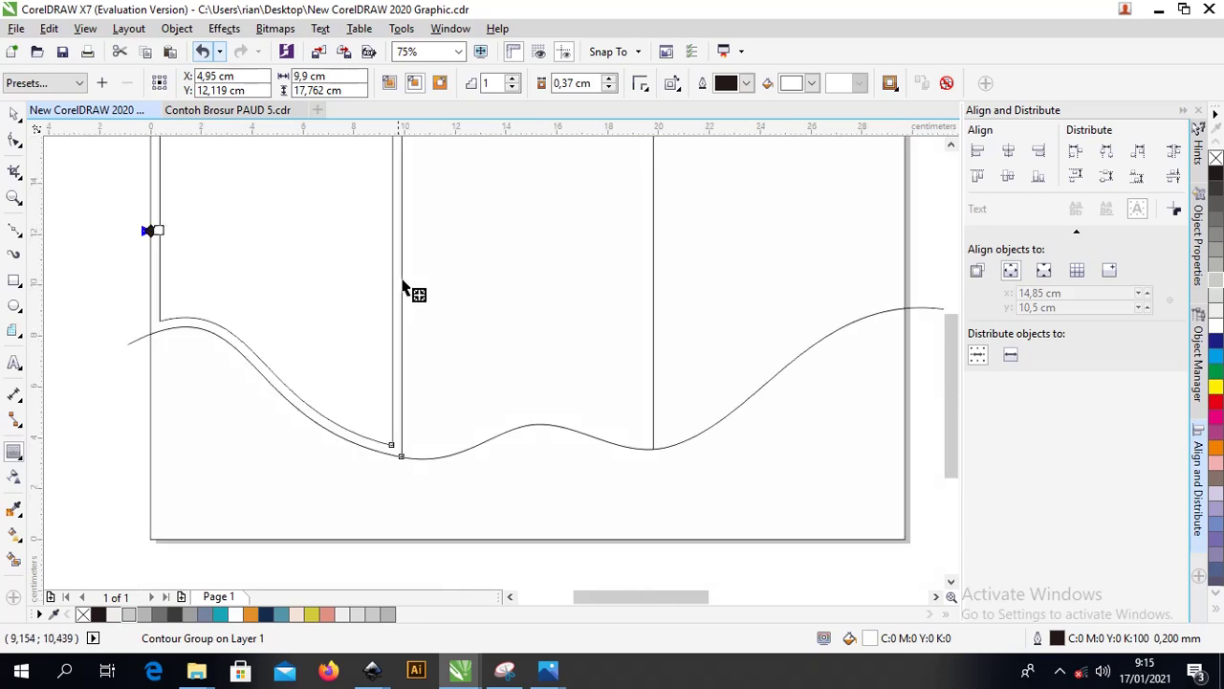
Set the contour's corners to round and examine its lower-left corner close up.
{"action": "left_click", "coordinate": [641, 86]}
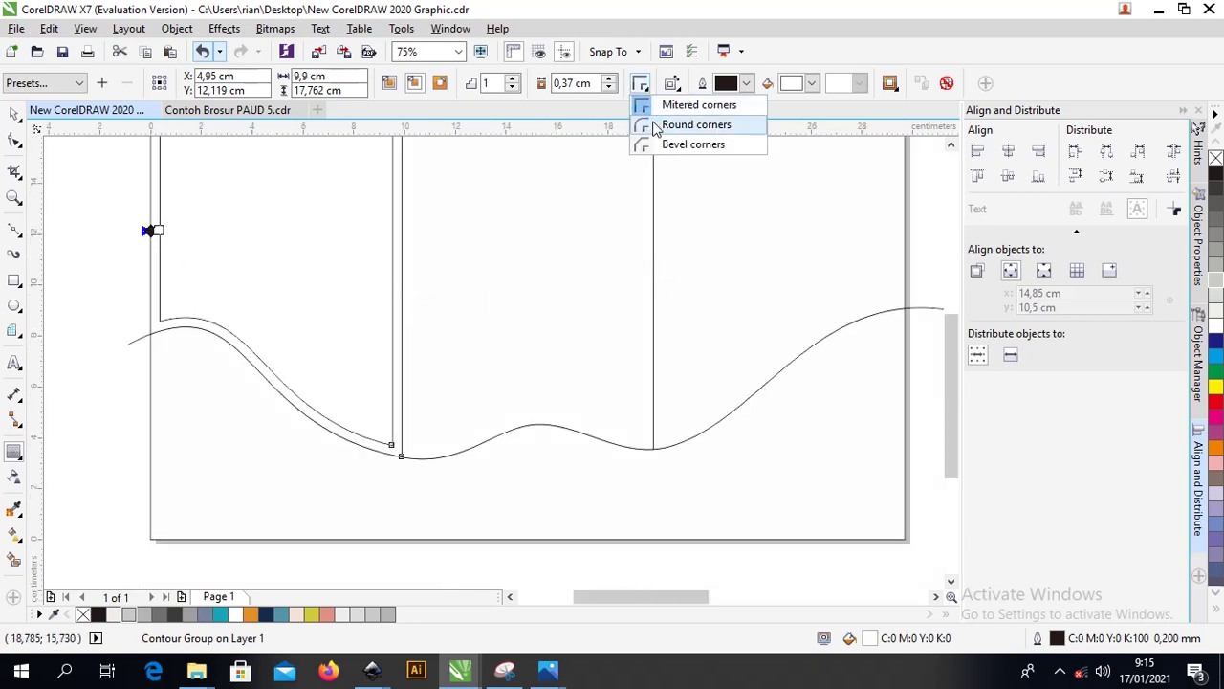
{"action": "left_click", "coordinate": [656, 125]}
{"action": "left_click", "coordinate": [641, 84]}
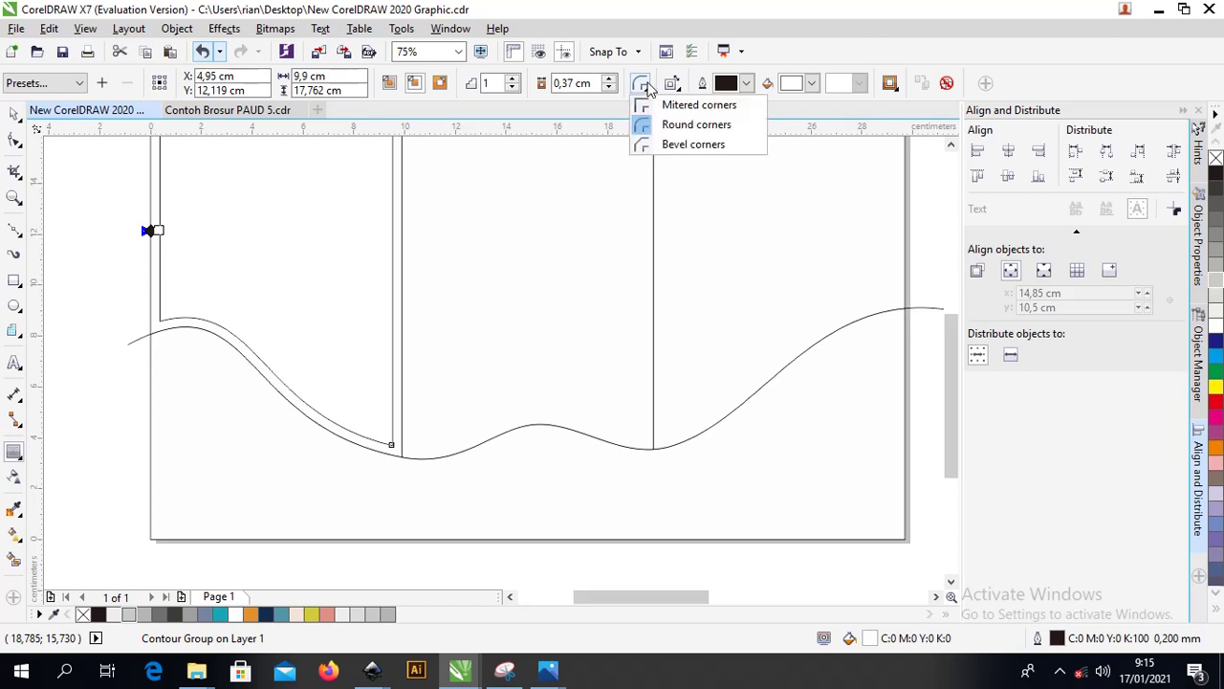
{"action": "left_click", "coordinate": [643, 86]}
{"action": "left_click", "coordinate": [672, 84]}
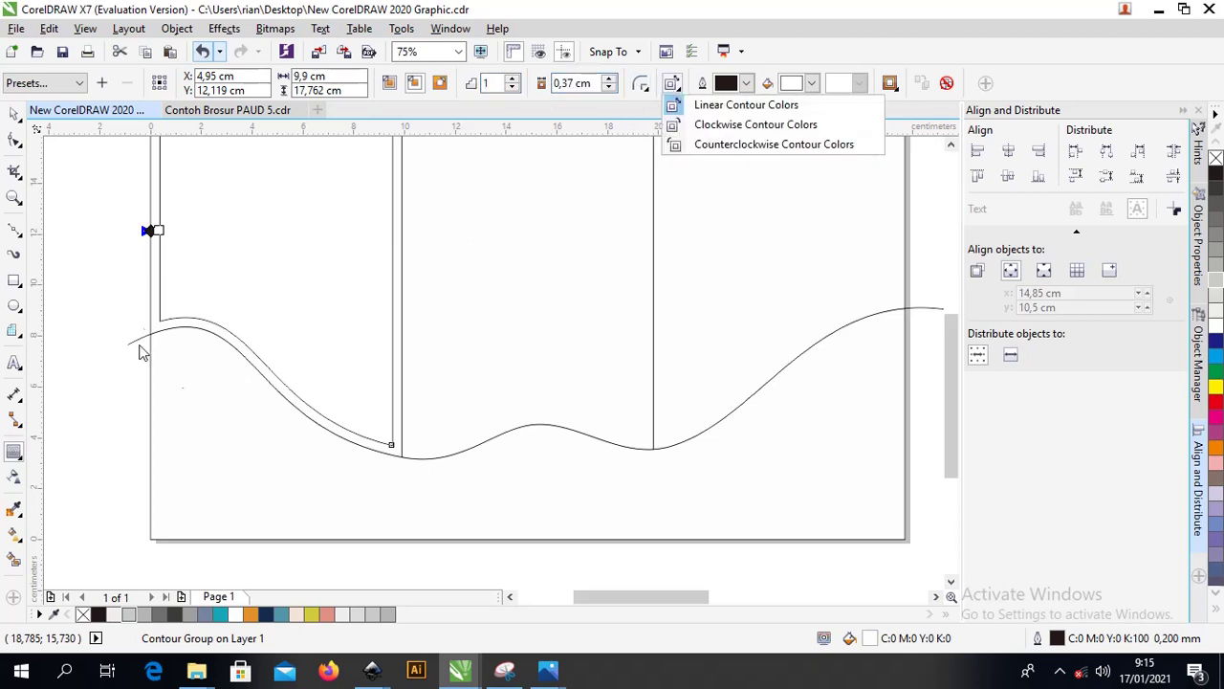
{"action": "scroll", "coordinate": [139, 352], "scroll_direction": "up", "scroll_amount": 8}
{"action": "left_click", "coordinate": [208, 431]}
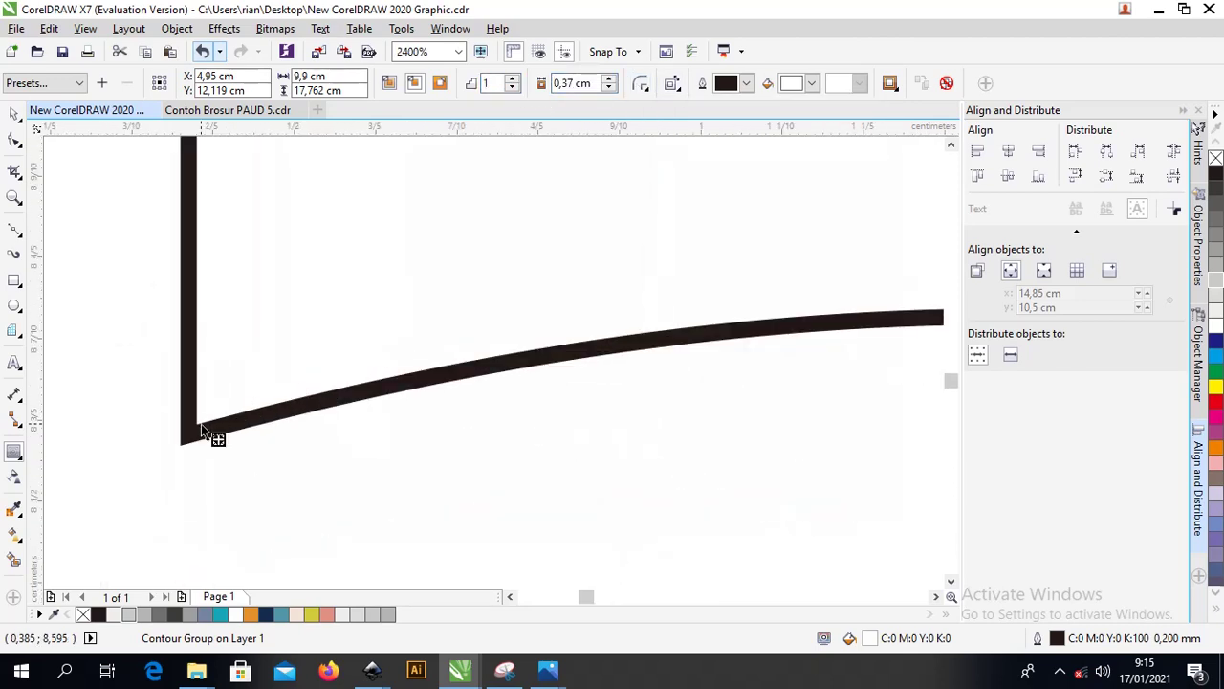
Apply a one-step inside contour with a 0.37 cm offset to the middle panel's shape above the wave.
{"action": "scroll", "coordinate": [509, 163], "scroll_direction": "down", "scroll_amount": 3}
{"action": "scroll", "coordinate": [655, 210], "scroll_direction": "down", "scroll_amount": 1}
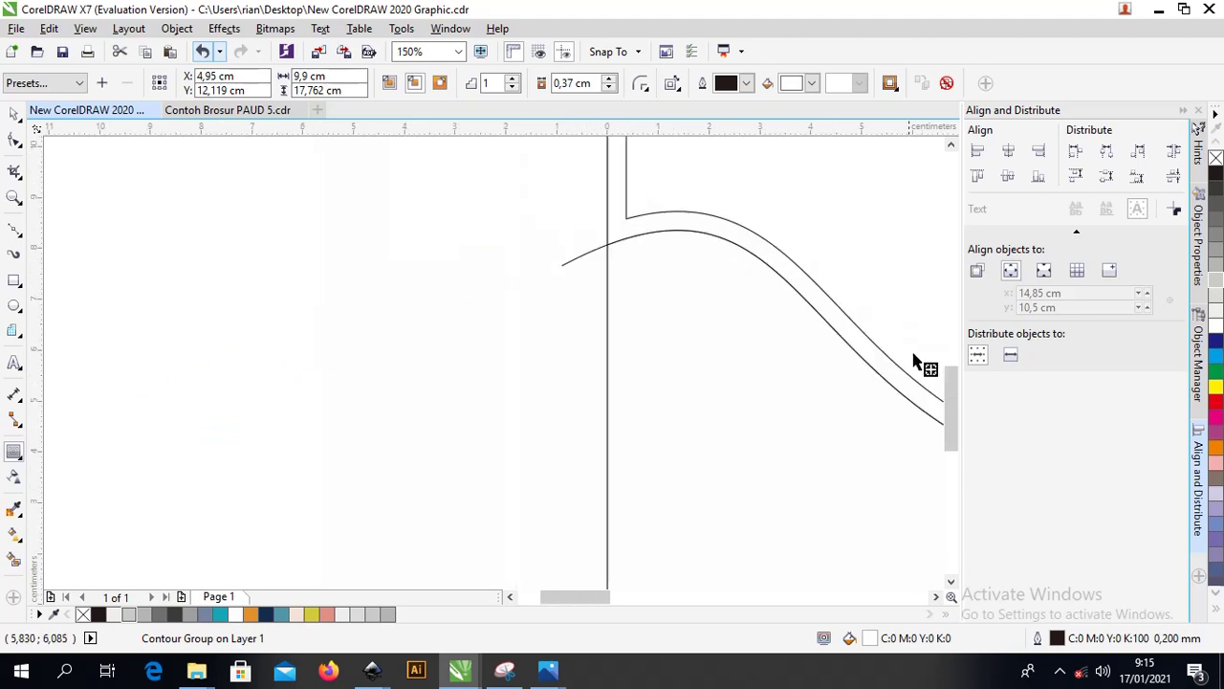
{"action": "left_click_drag", "start_coordinate": [584, 595], "coordinate": [611, 593]}
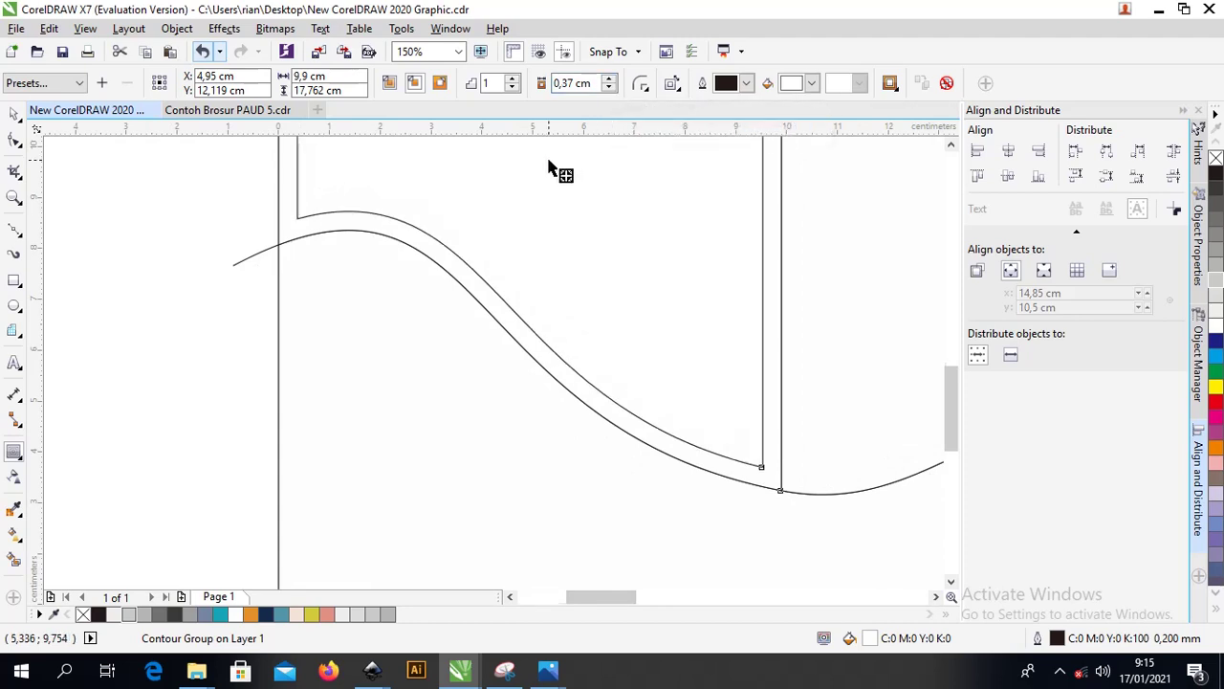
{"action": "scroll", "coordinate": [574, 186], "scroll_direction": "down", "scroll_amount": 5}
{"action": "left_click_drag", "start_coordinate": [955, 367], "coordinate": [955, 242]}
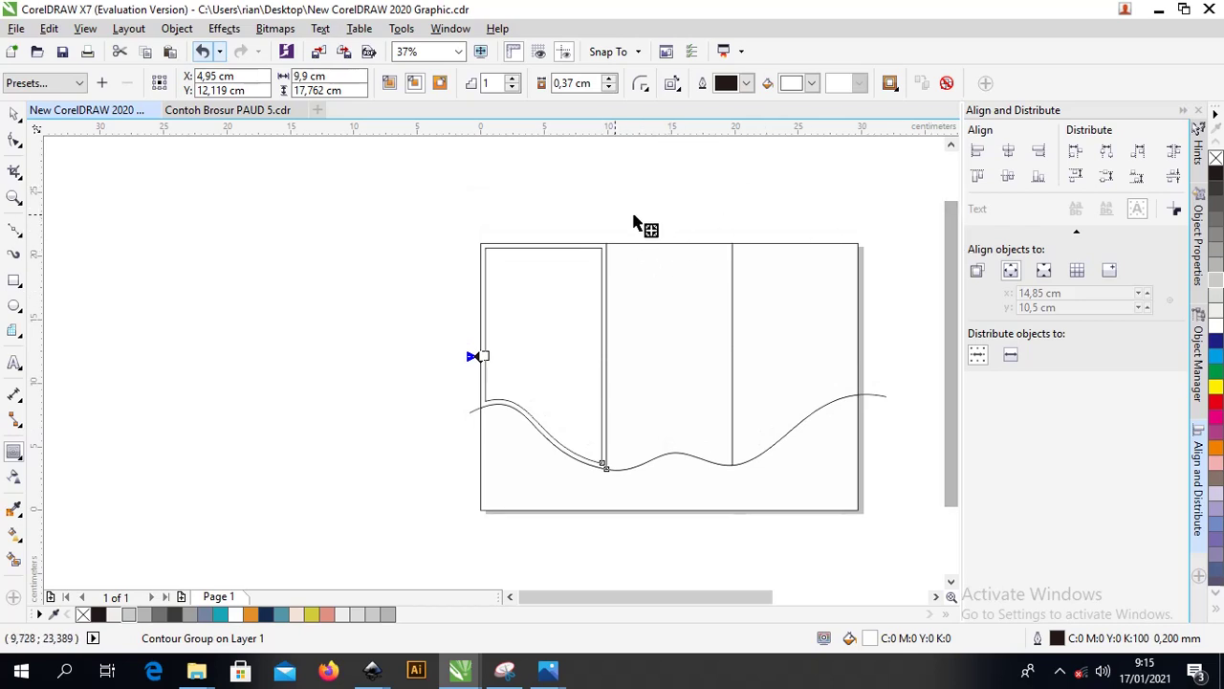
{"action": "left_click", "coordinate": [593, 84]}
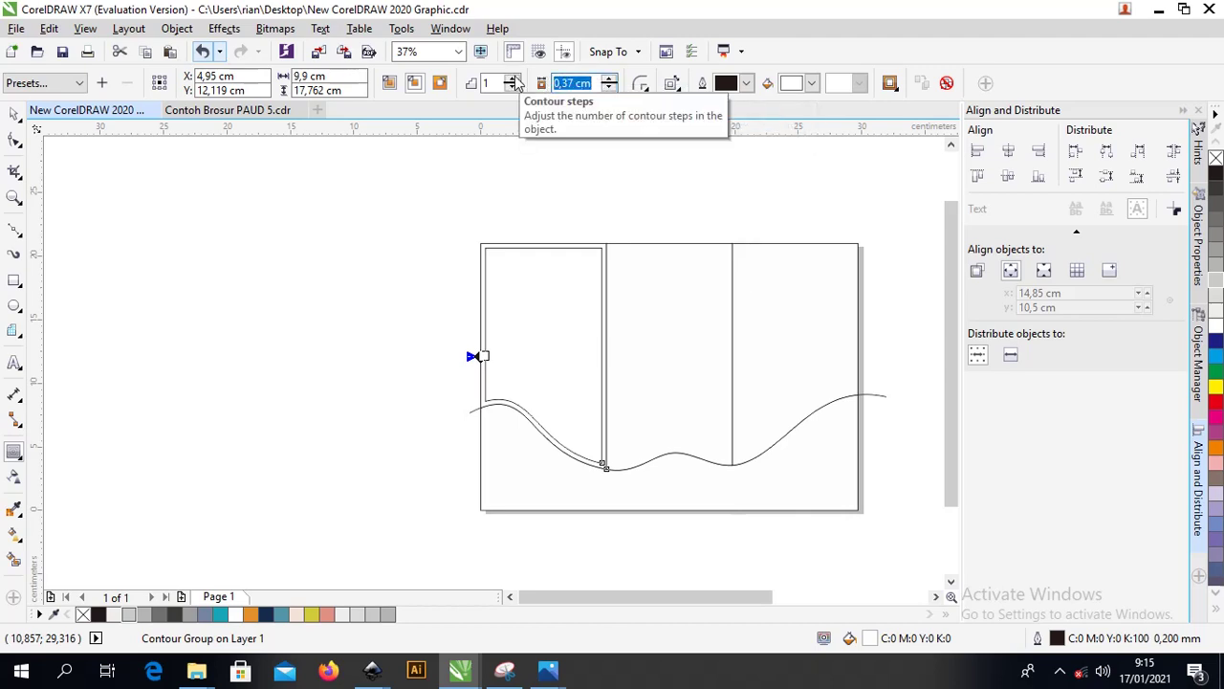
{"action": "left_click", "coordinate": [14, 114]}
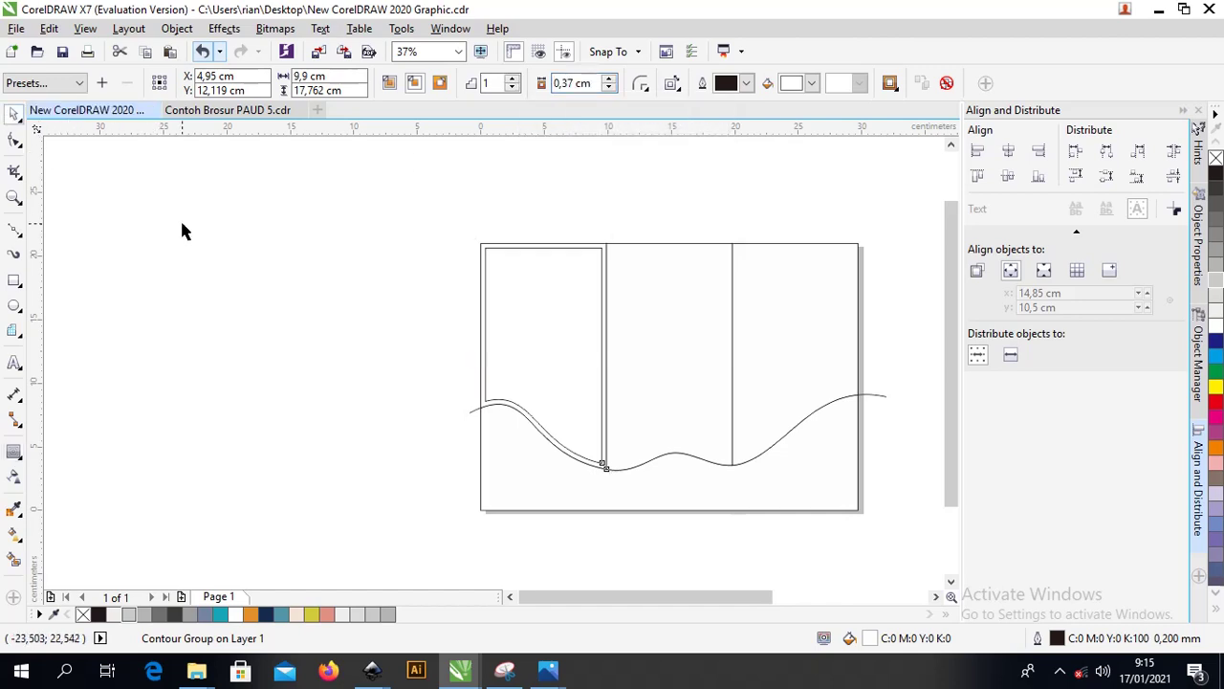
{"action": "left_click", "coordinate": [181, 226]}
{"action": "left_click", "coordinate": [681, 306]}
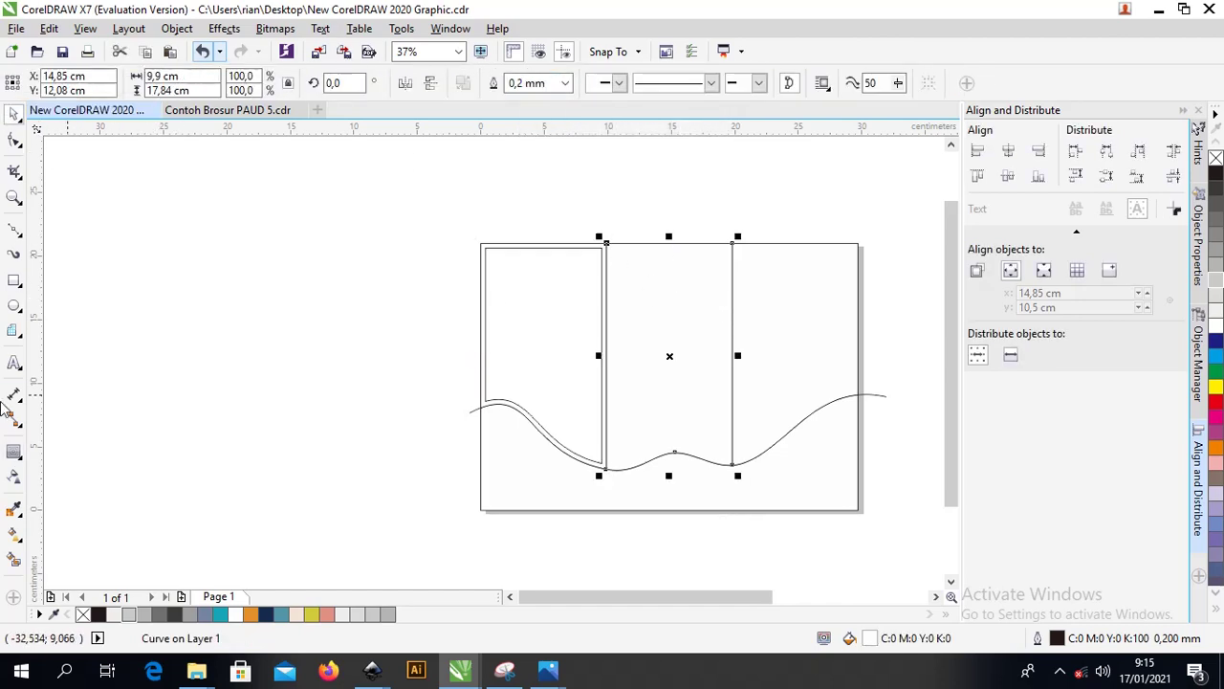
{"action": "left_click", "coordinate": [14, 451]}
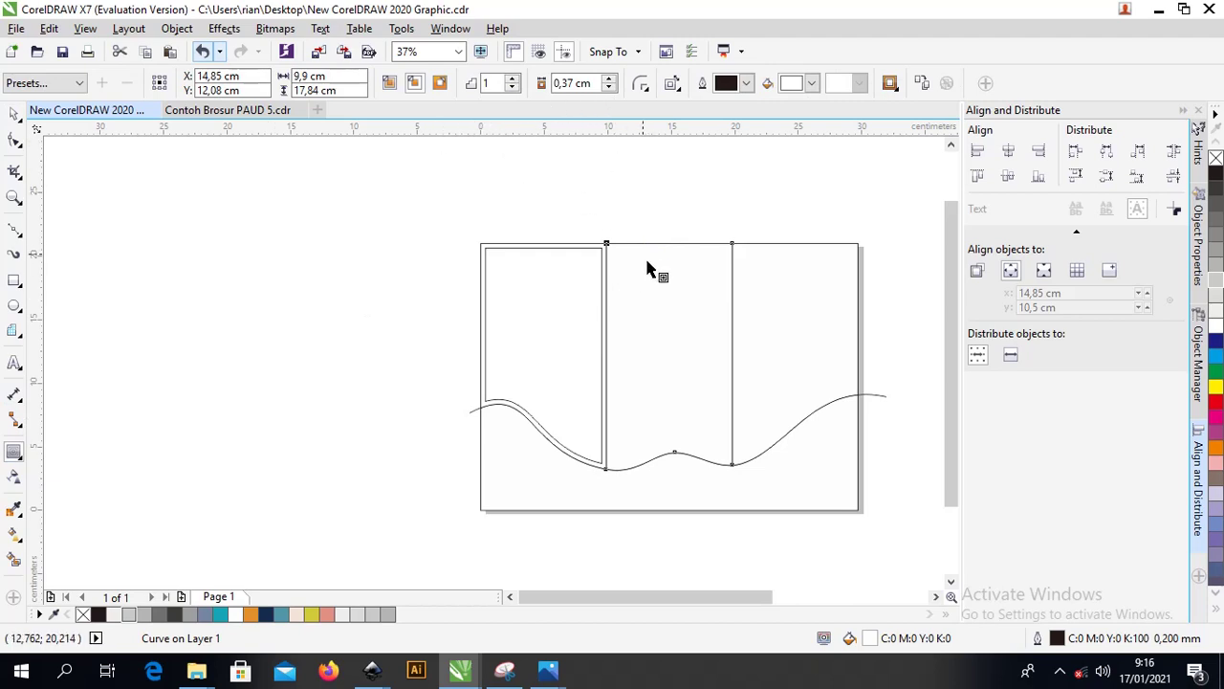
{"action": "left_click_drag", "start_coordinate": [647, 265], "coordinate": [642, 273]}
{"action": "double_click", "coordinate": [566, 84]}
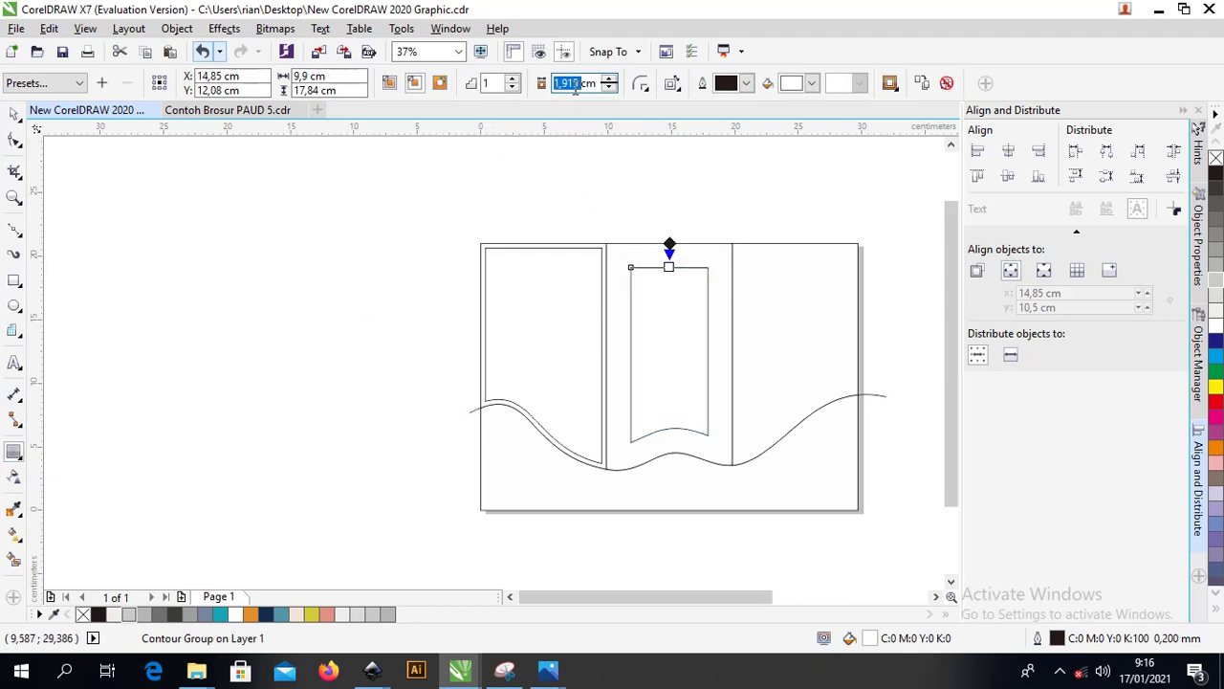
{"action": "type", "text": "0,37 cm"}
{"action": "key", "text": "Return"}
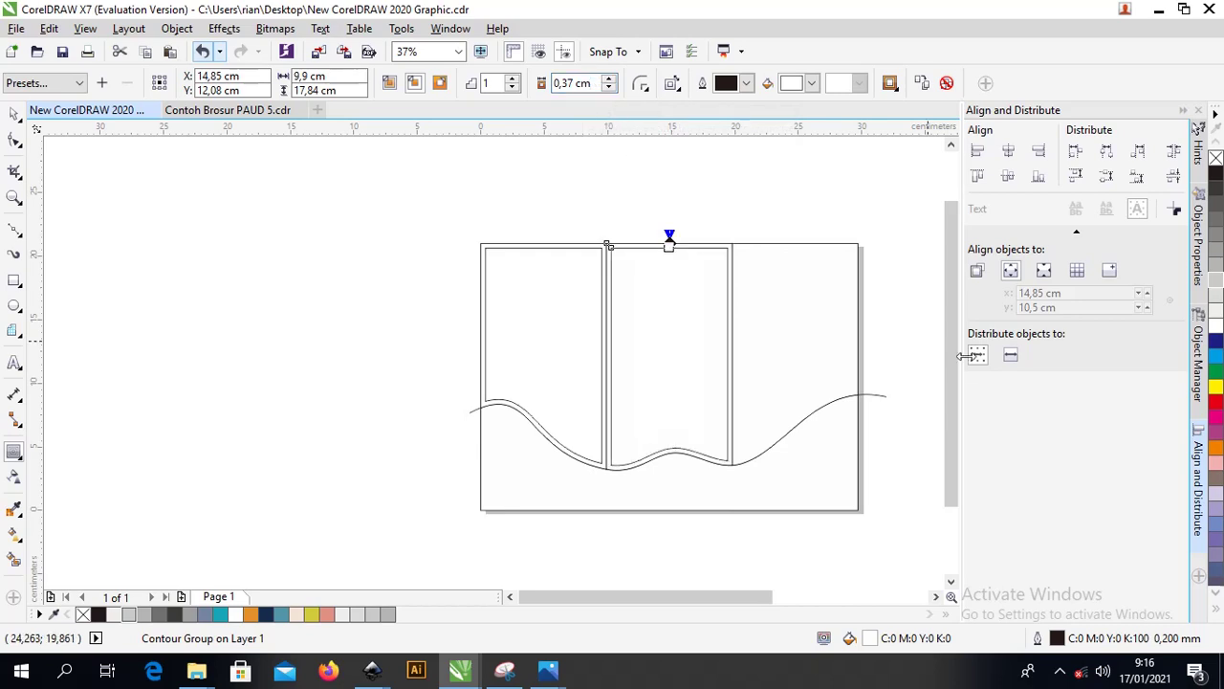
Apply a one-step inside contour with a 0.37 cm offset to the right panel's shape above the wave.
{"action": "left_click", "coordinate": [812, 332]}
{"action": "double_click", "coordinate": [572, 83]}
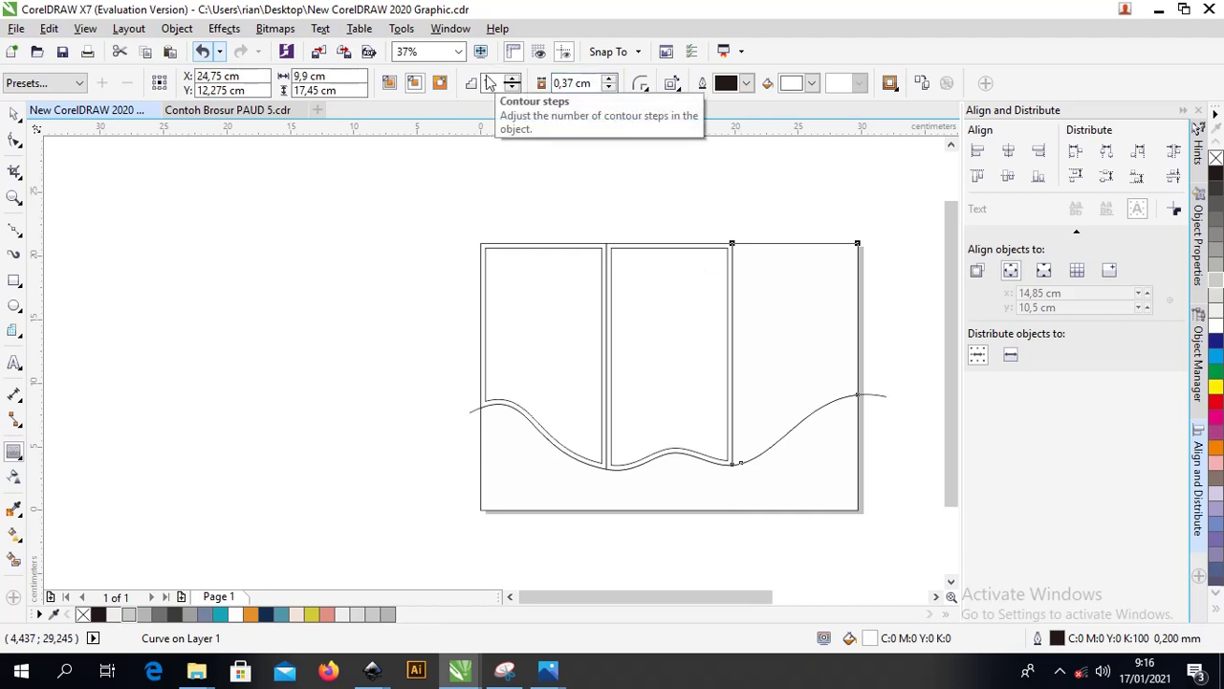
{"action": "left_click_drag", "start_coordinate": [796, 243], "coordinate": [796, 255]}
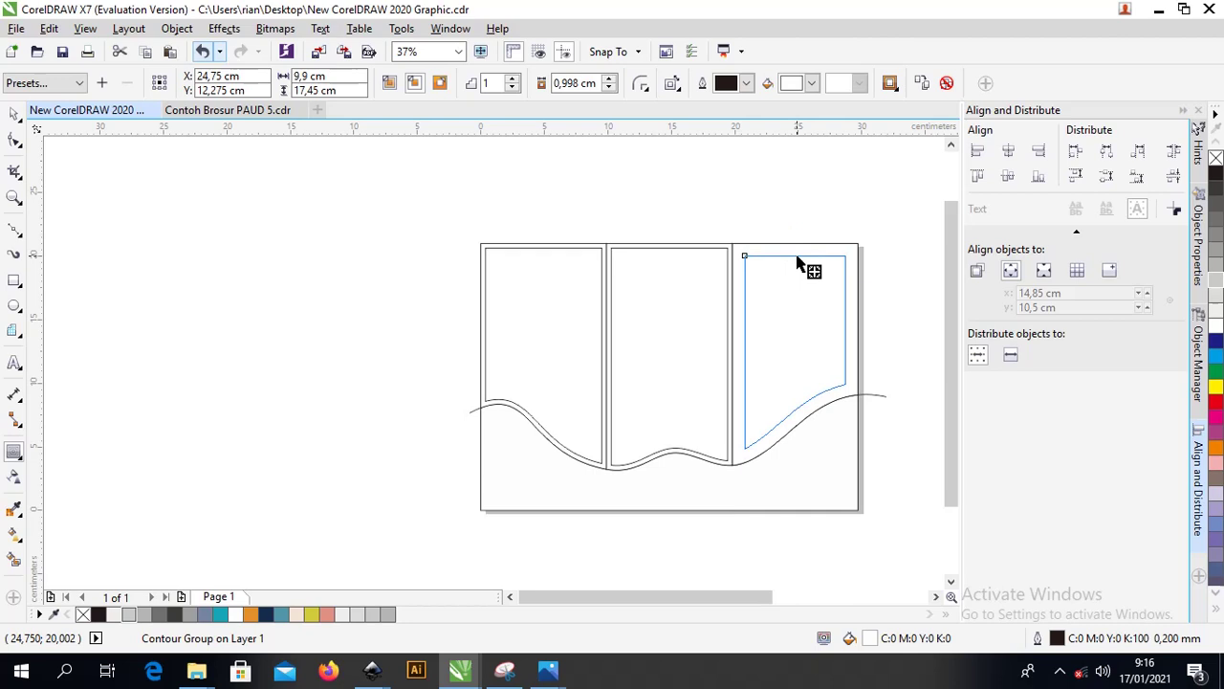
{"action": "left_click", "coordinate": [574, 83]}
{"action": "type", "text": "0,37"}
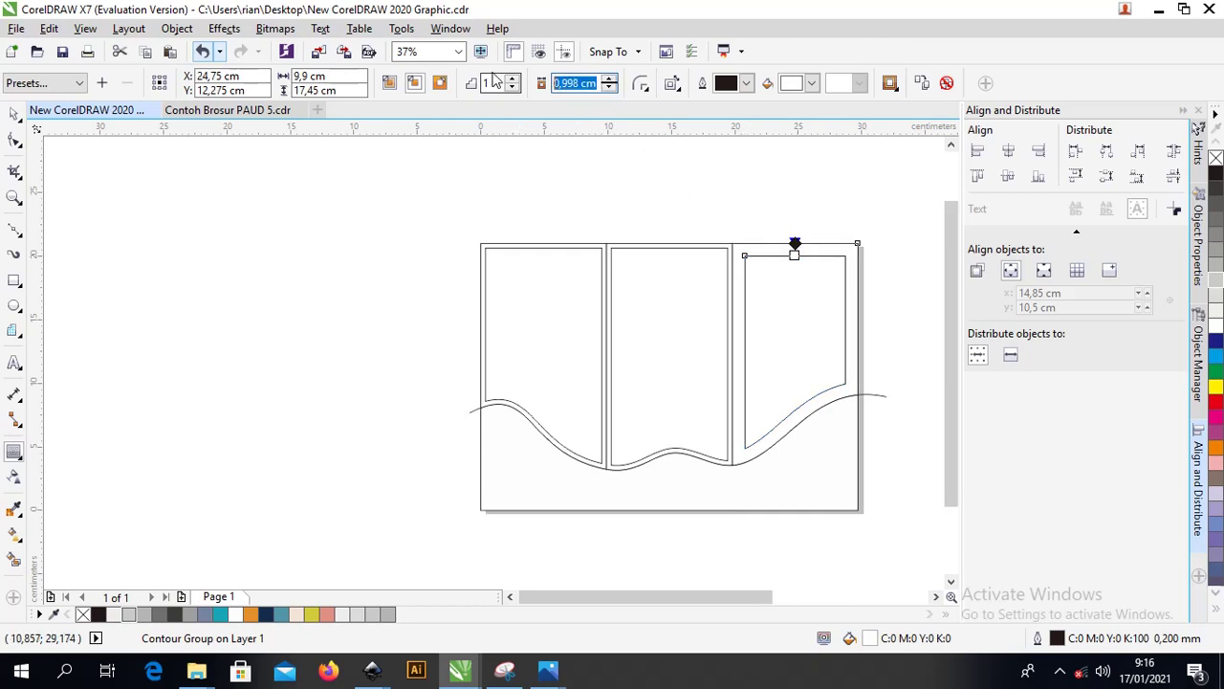
{"action": "key", "text": "Return"}
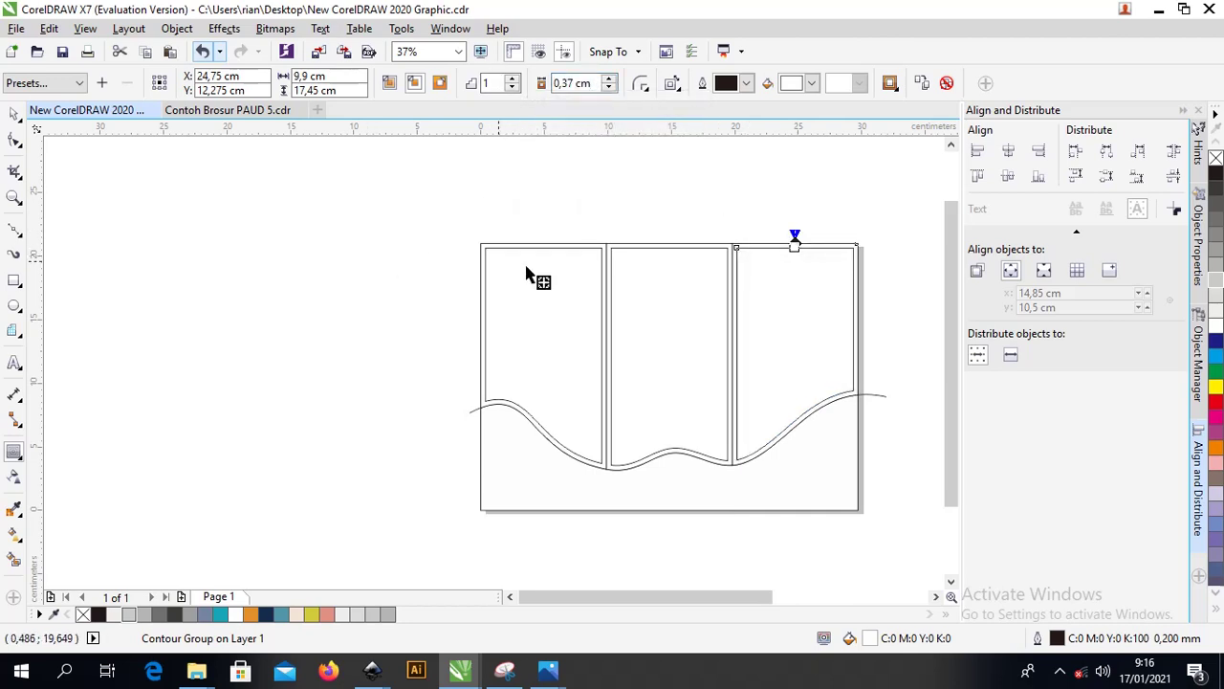
Break apart the left panel's contour group into separate shapes and clear the selection.
{"action": "left_click", "coordinate": [15, 113]}
{"action": "left_click", "coordinate": [488, 216]}
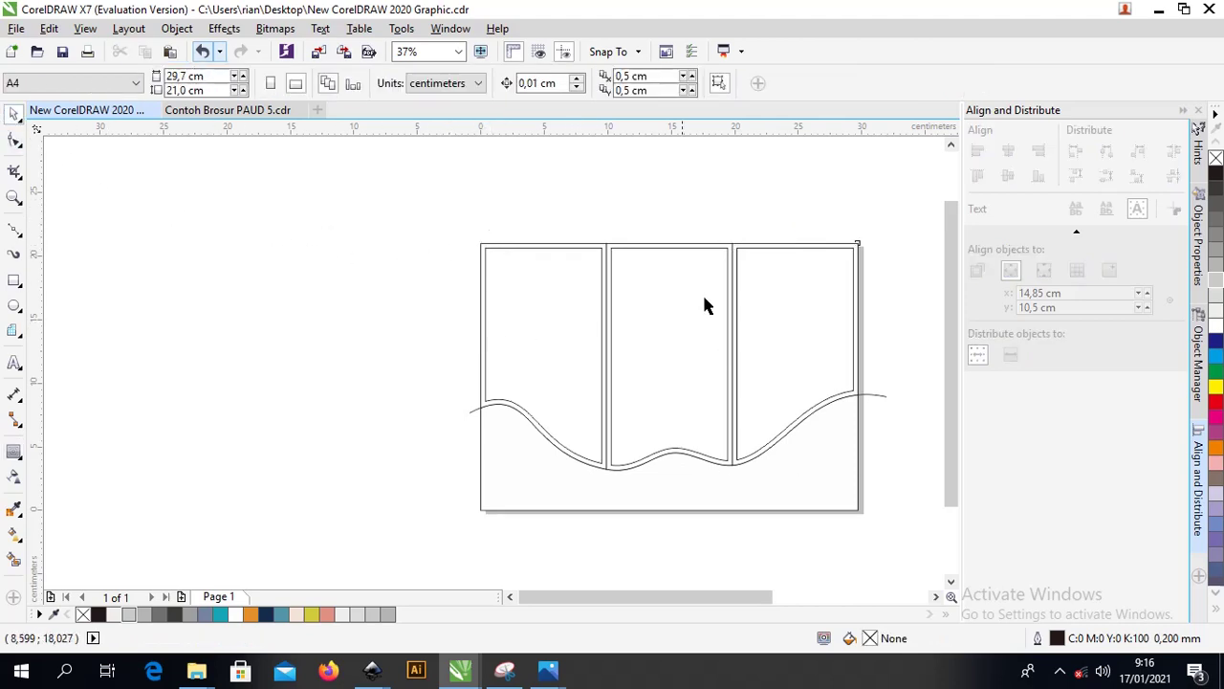
{"action": "left_click", "coordinate": [539, 274]}
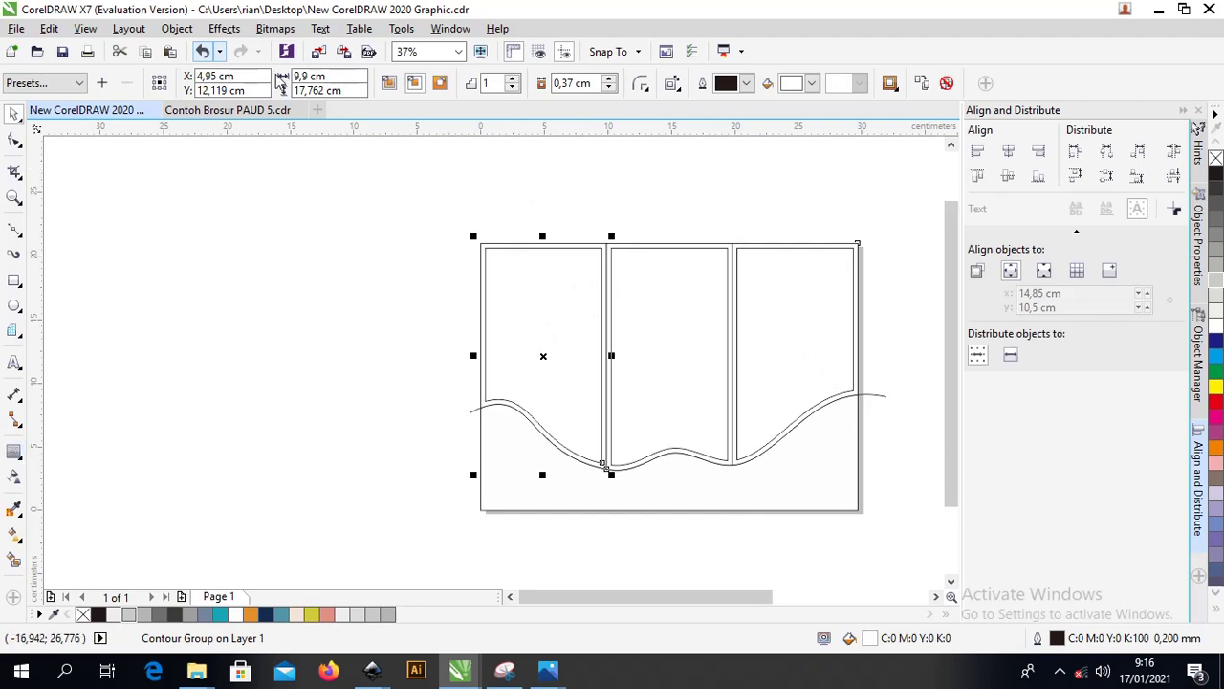
{"action": "left_click", "coordinate": [177, 28]}
{"action": "left_click", "coordinate": [274, 304]}
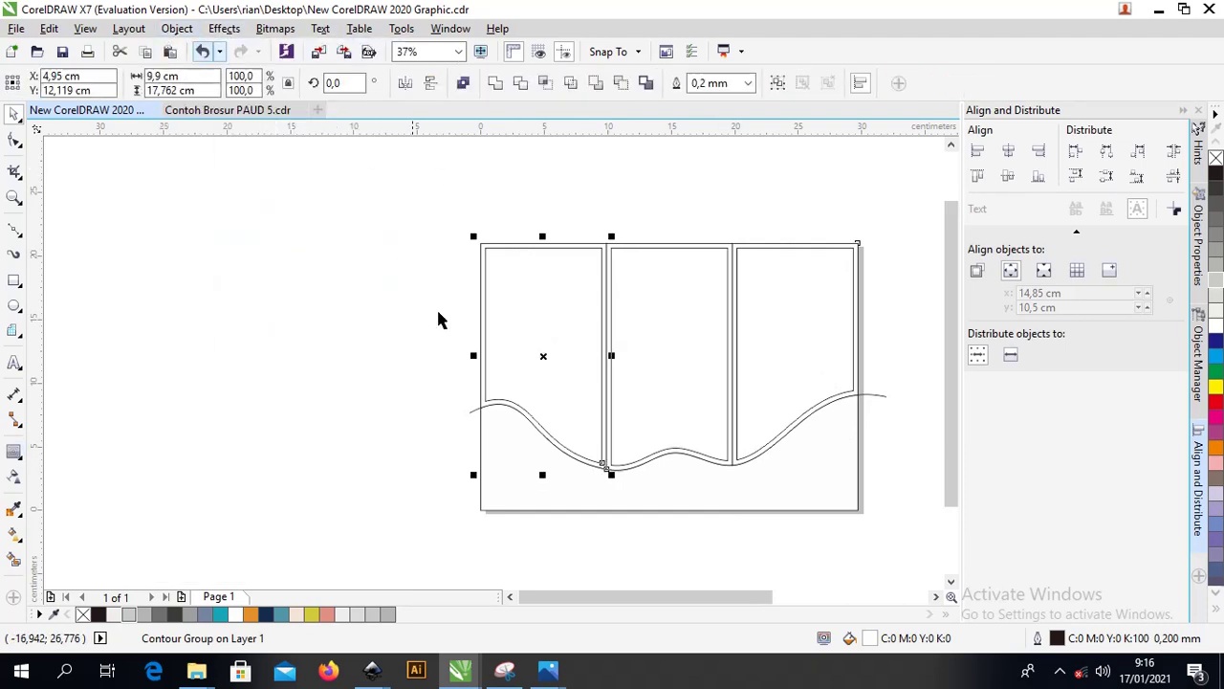
{"action": "left_click", "coordinate": [112, 223]}
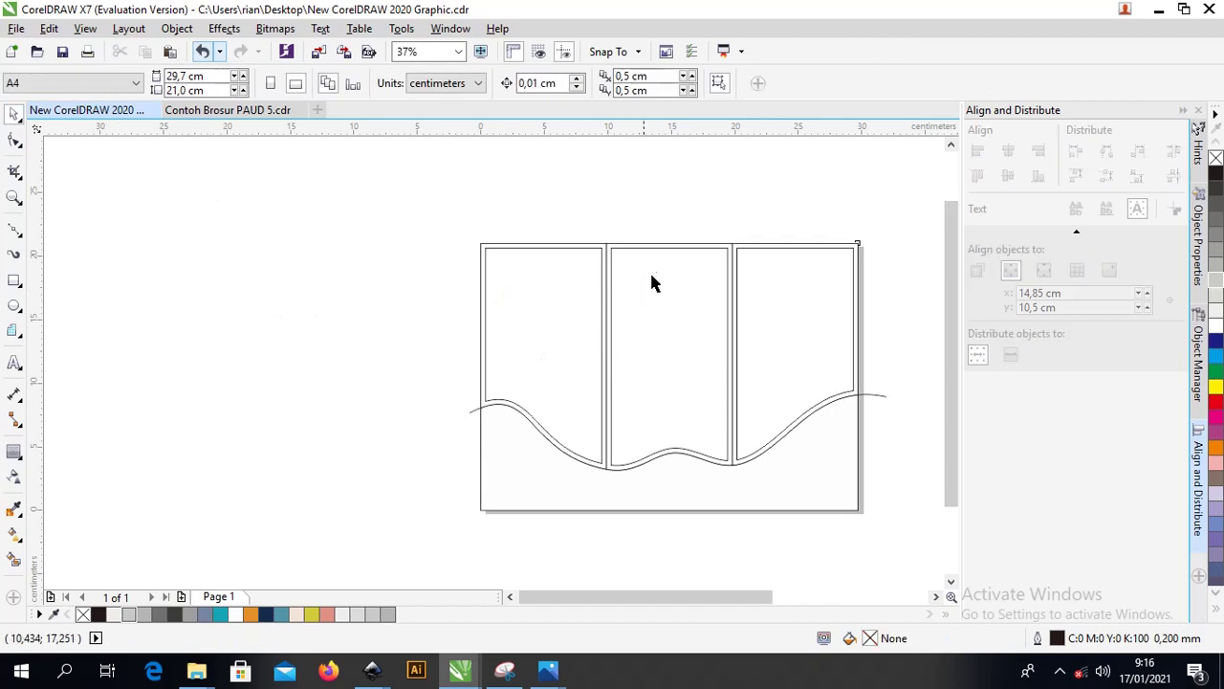
Break apart the contour groups of the middle and right panels into separate shapes.
{"action": "left_click", "coordinate": [655, 276]}
{"action": "left_click", "coordinate": [14, 454]}
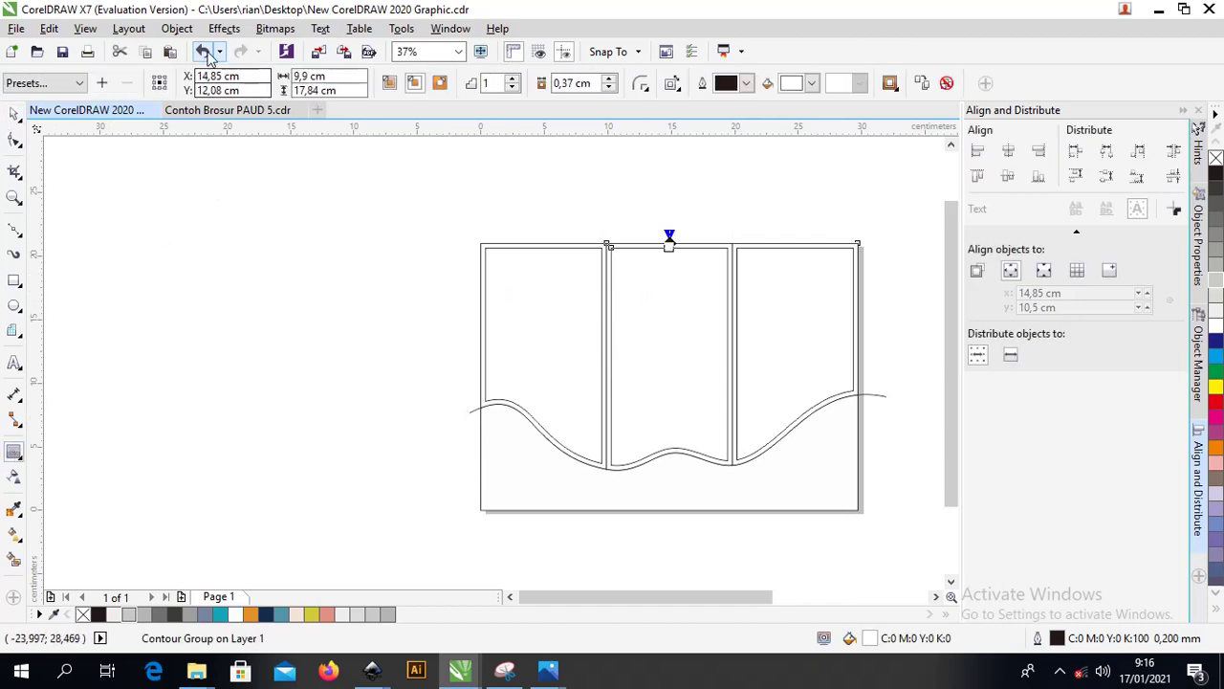
{"action": "left_click", "coordinate": [177, 28]}
{"action": "left_click", "coordinate": [230, 300]}
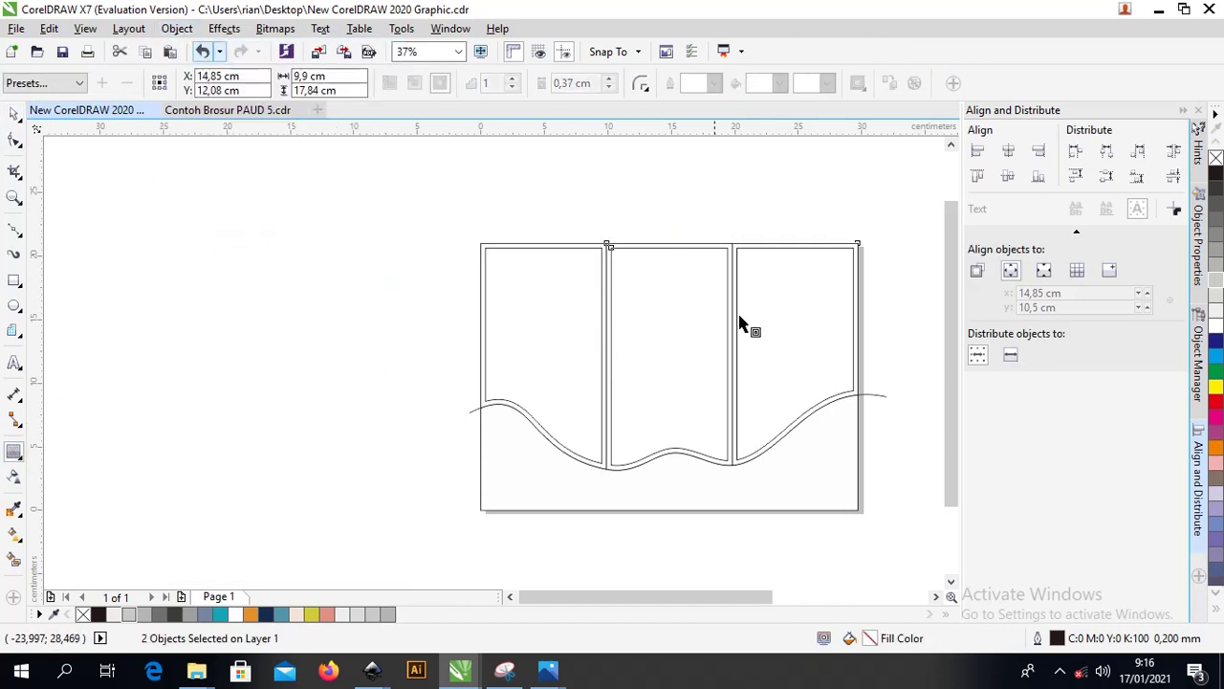
{"action": "left_click", "coordinate": [773, 293]}
{"action": "left_click", "coordinate": [191, 30]}
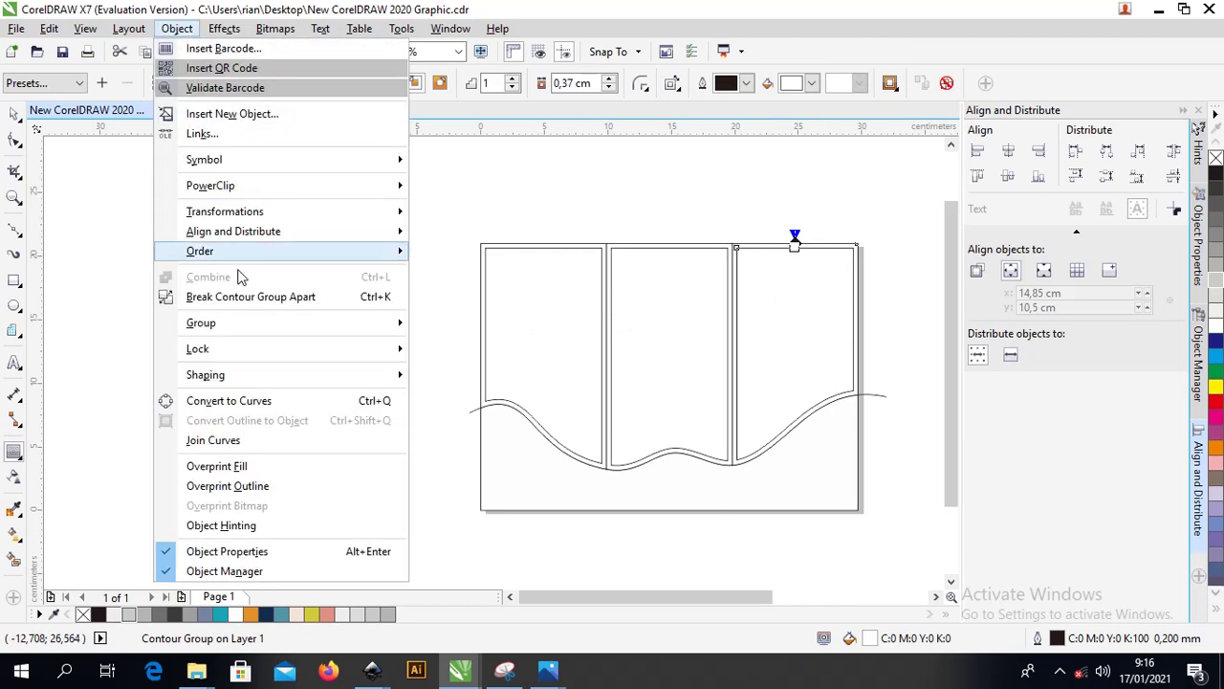
{"action": "left_click", "coordinate": [246, 299]}
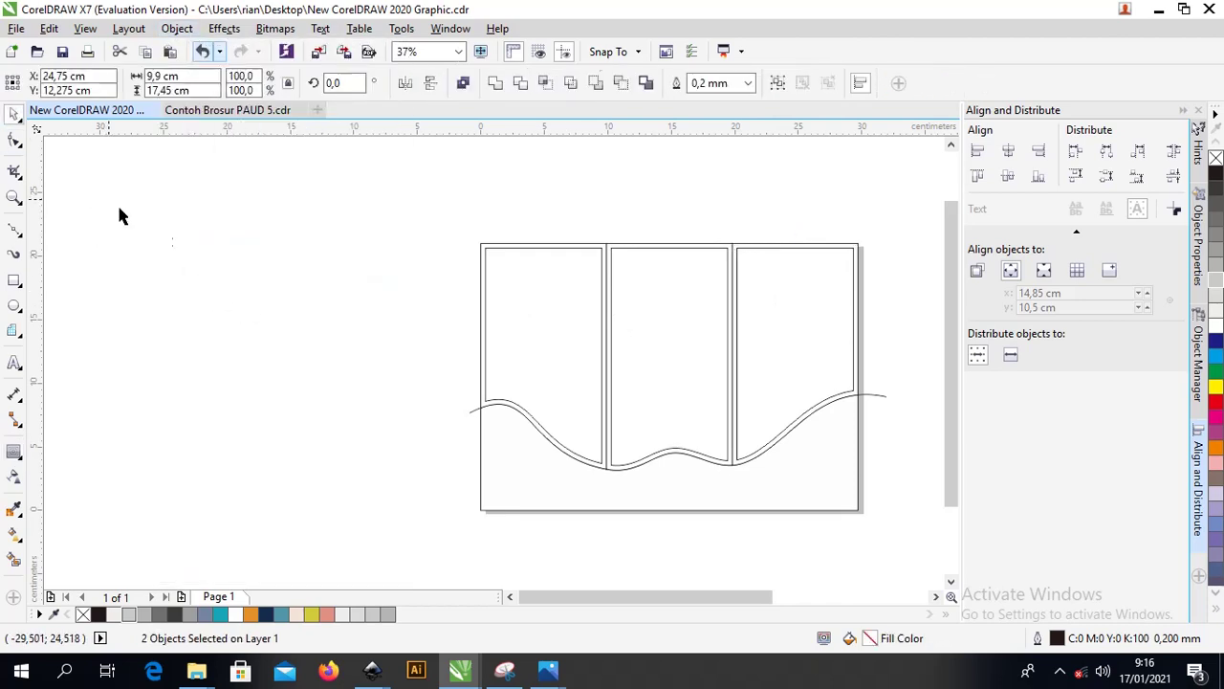
Remove the fill from the inner contour shapes of all three panels, leaving them in their original position.
{"action": "left_click", "coordinate": [500, 274]}
{"action": "left_click", "coordinate": [664, 293], "text": "shift"}
{"action": "left_click", "coordinate": [798, 287], "text": "shift"}
{"action": "left_click_drag", "start_coordinate": [797, 287], "coordinate": [528, 286]}
{"action": "key", "text": "ctrl+z"}
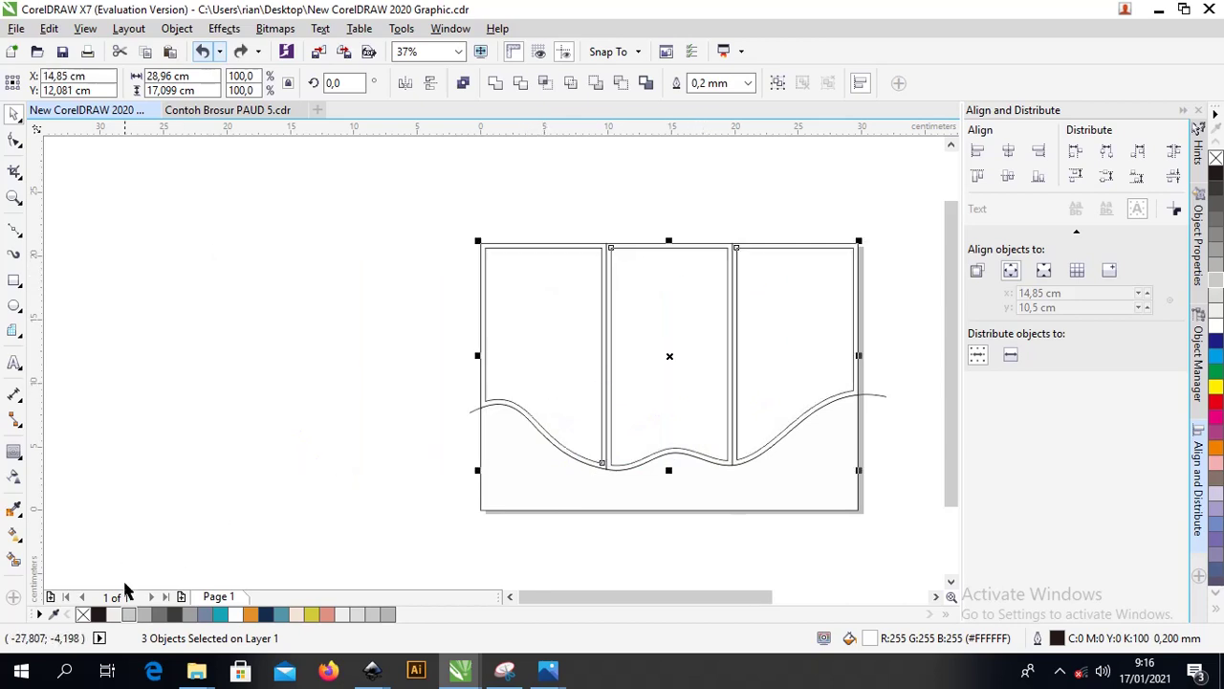
{"action": "left_click", "coordinate": [83, 614]}
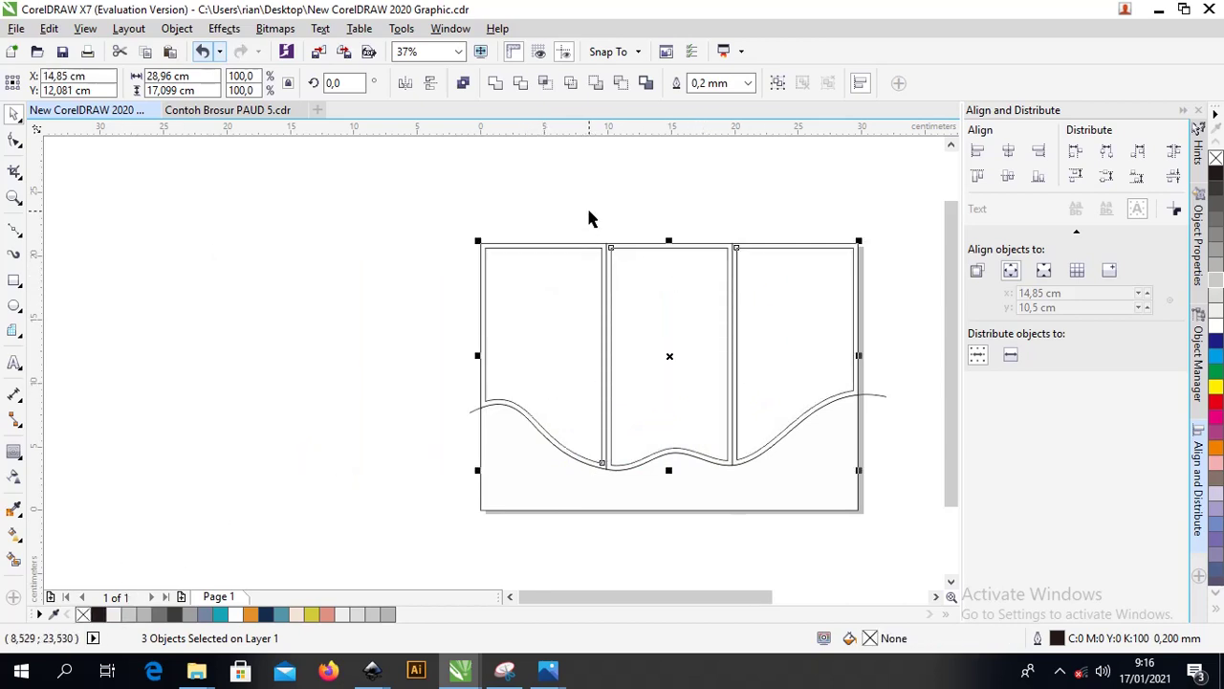
Select the three outer panel shapes above the wave.
{"action": "left_click", "coordinate": [607, 246]}
{"action": "left_click", "coordinate": [607, 242]}
{"action": "left_click", "coordinate": [632, 246], "text": "shift"}
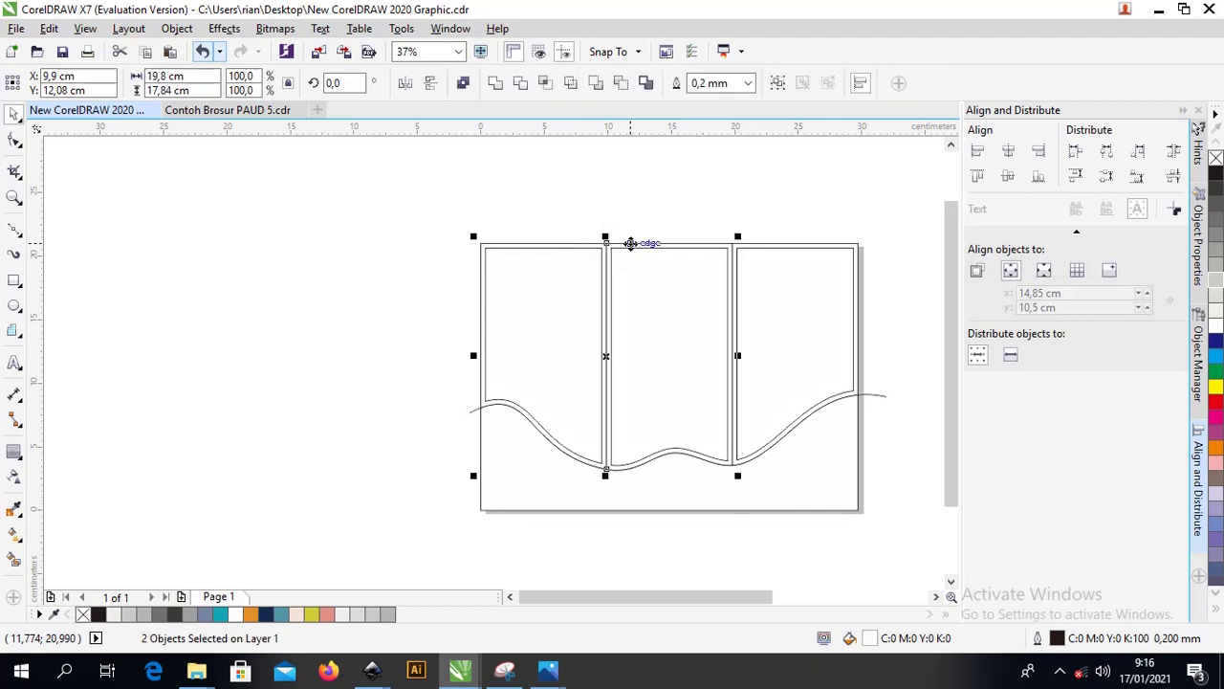
{"action": "left_click", "coordinate": [743, 246], "text": "shift"}
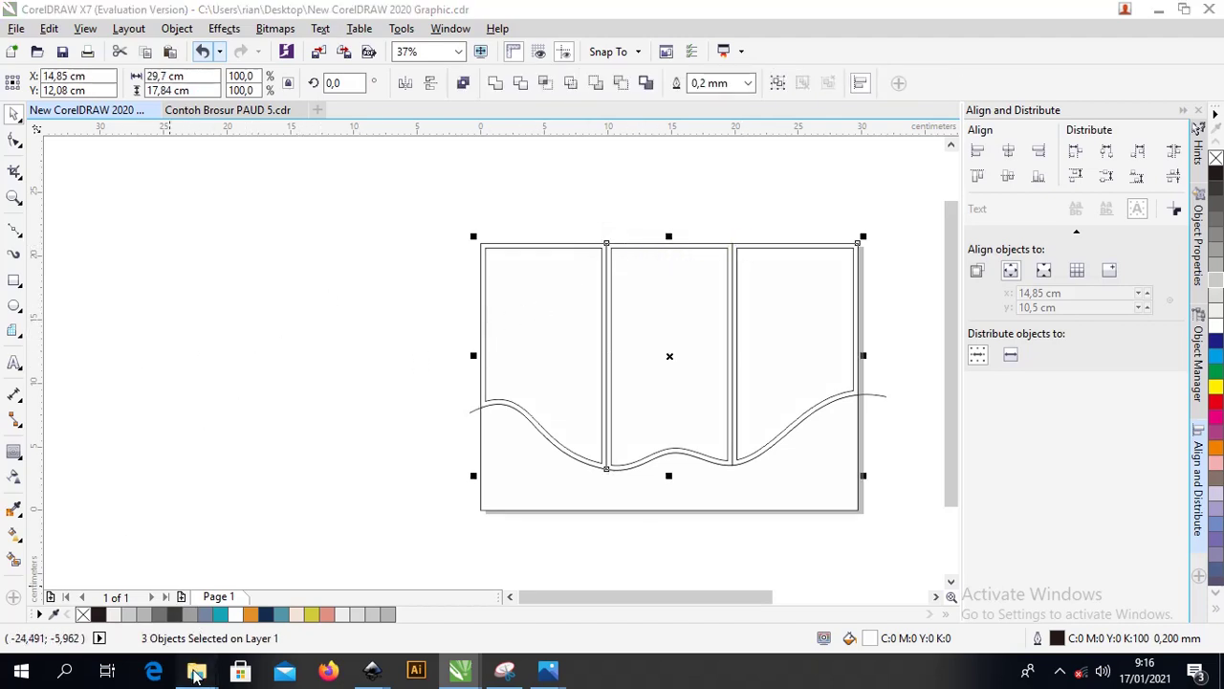
Switch to the Tutorial Dan Bahan folder in File Explorer and import its image files into the brochure drawing.
{"action": "mouse_move", "coordinate": [197, 674]}
{"action": "left_click", "coordinate": [101, 593]}
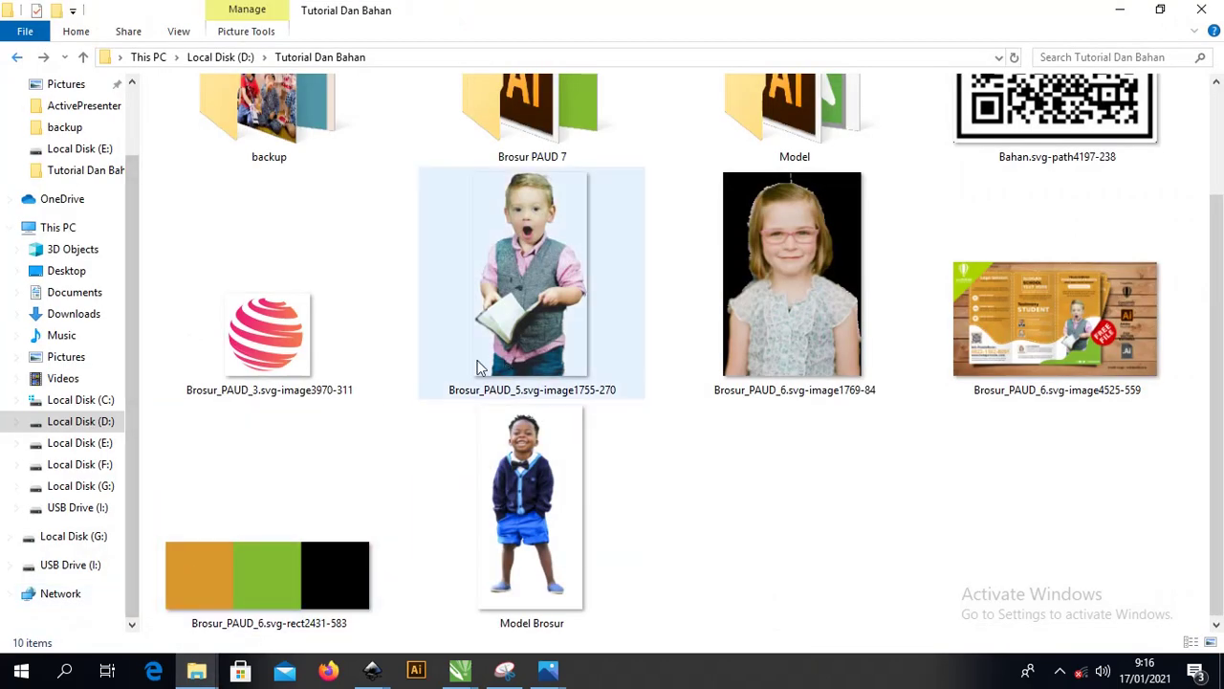
{"action": "left_click", "coordinate": [1002, 180]}
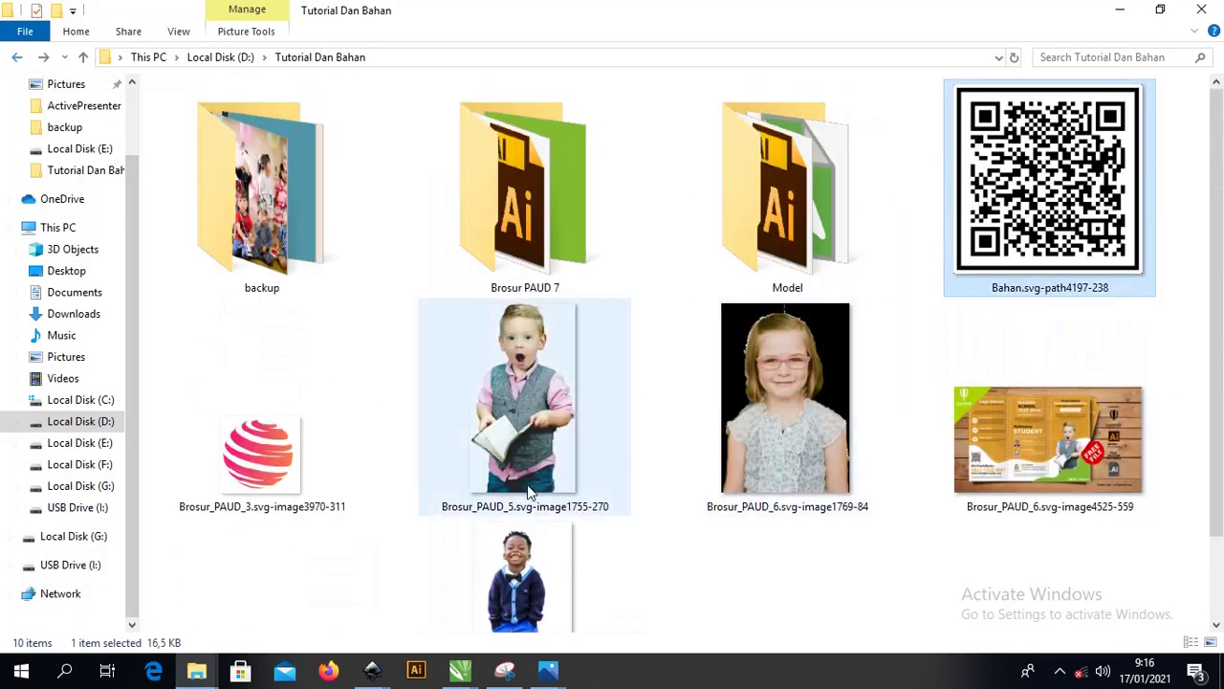
{"action": "left_click", "coordinate": [566, 483], "text": "shift"}
{"action": "left_click_drag", "start_coordinate": [521, 526], "coordinate": [235, 365]}
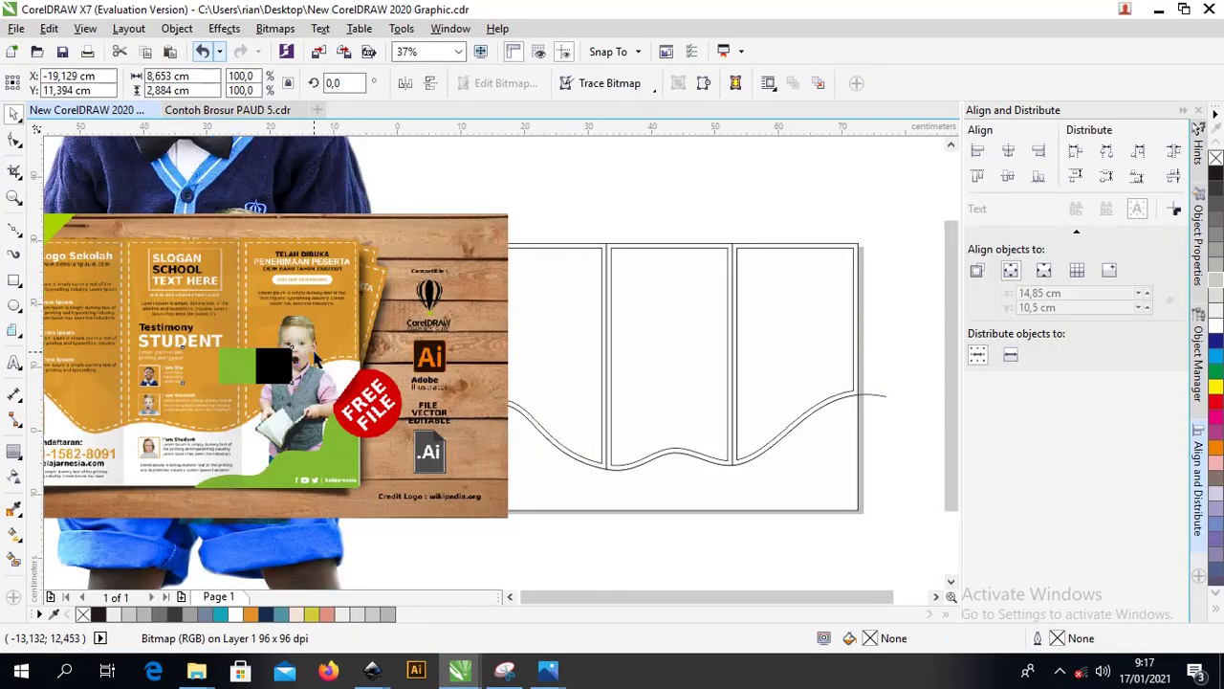
Separate the colour swatch from the stacked images by moving it above the page, and delete the sample brochure picture.
{"action": "scroll", "coordinate": [303, 355], "scroll_direction": "down", "scroll_amount": 5}
{"action": "left_click_drag", "start_coordinate": [309, 356], "coordinate": [206, 316]}
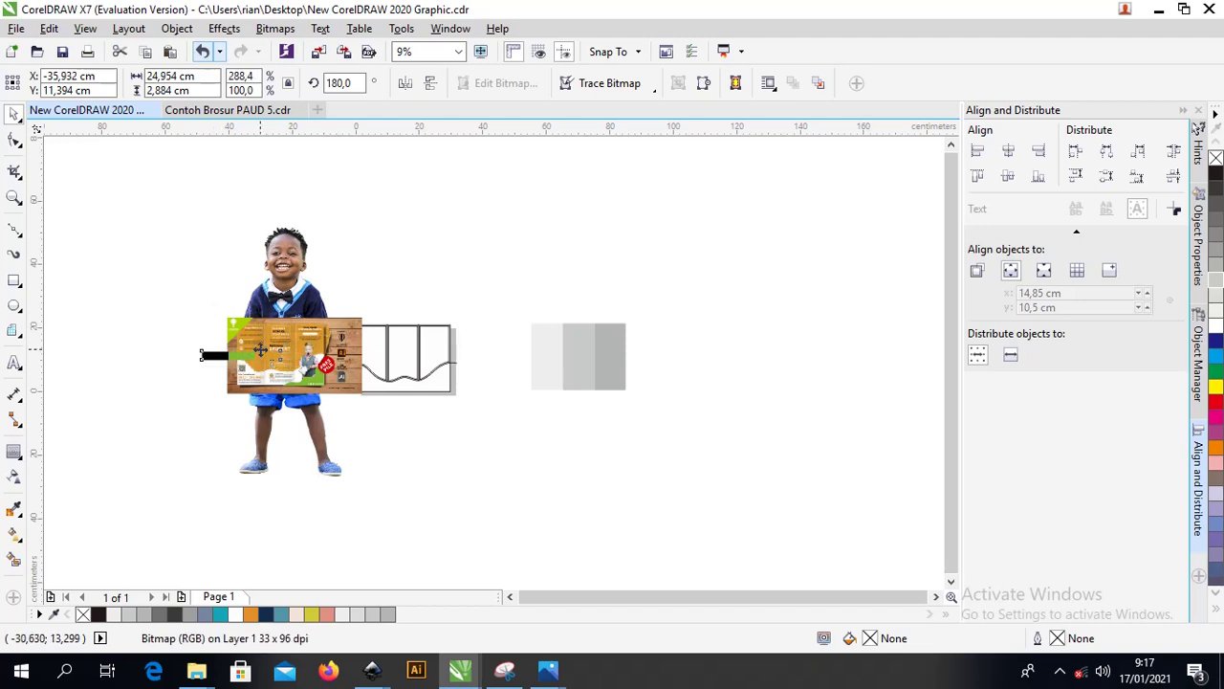
{"action": "key", "text": "ctrl+z"}
{"action": "left_click_drag", "start_coordinate": [287, 340], "coordinate": [152, 282]}
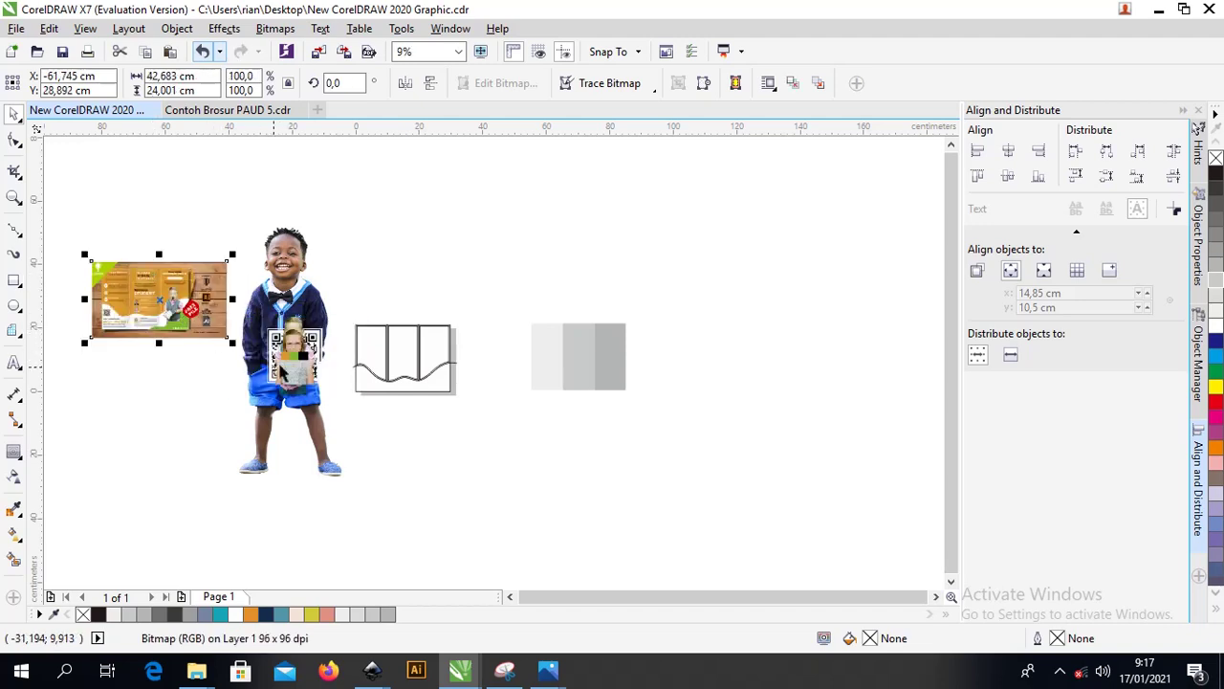
{"action": "left_click", "coordinate": [188, 304]}
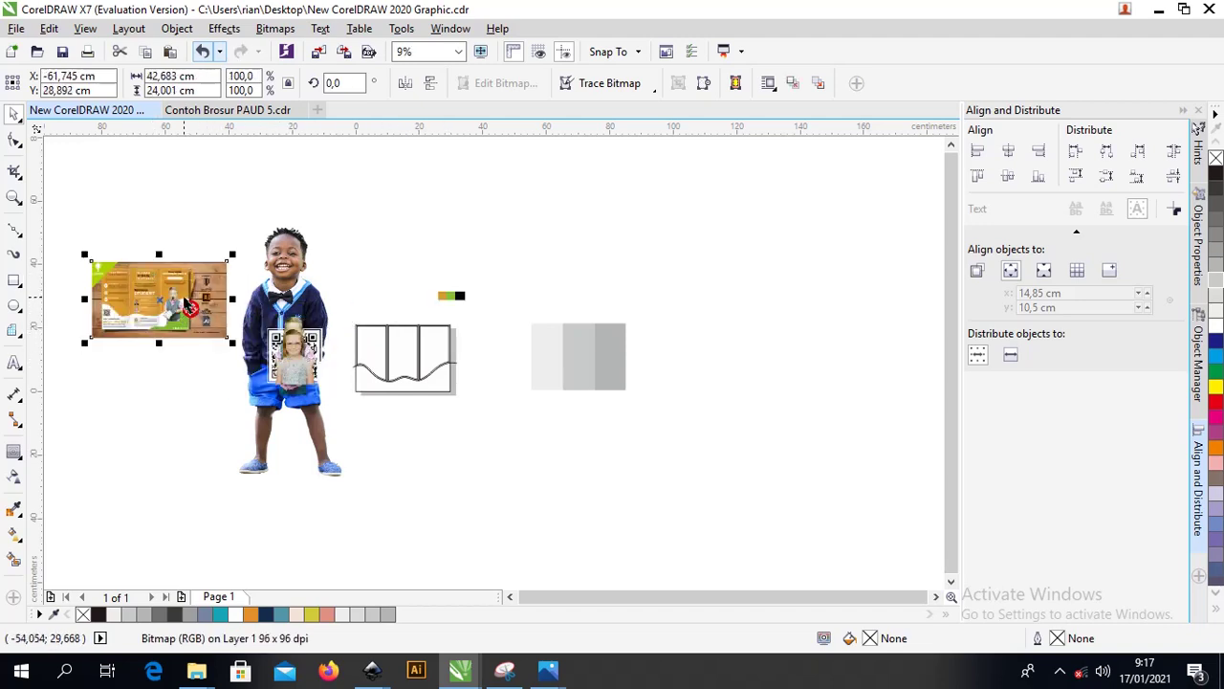
{"action": "key", "text": "Delete"}
Align the left edges of the stacked imported images and place the colour swatch just to the right of the page.
{"action": "left_click_drag", "start_coordinate": [172, 208], "coordinate": [364, 521]}
{"action": "key", "text": "l"}
{"action": "left_click_drag", "start_coordinate": [464, 304], "coordinate": [489, 359]}
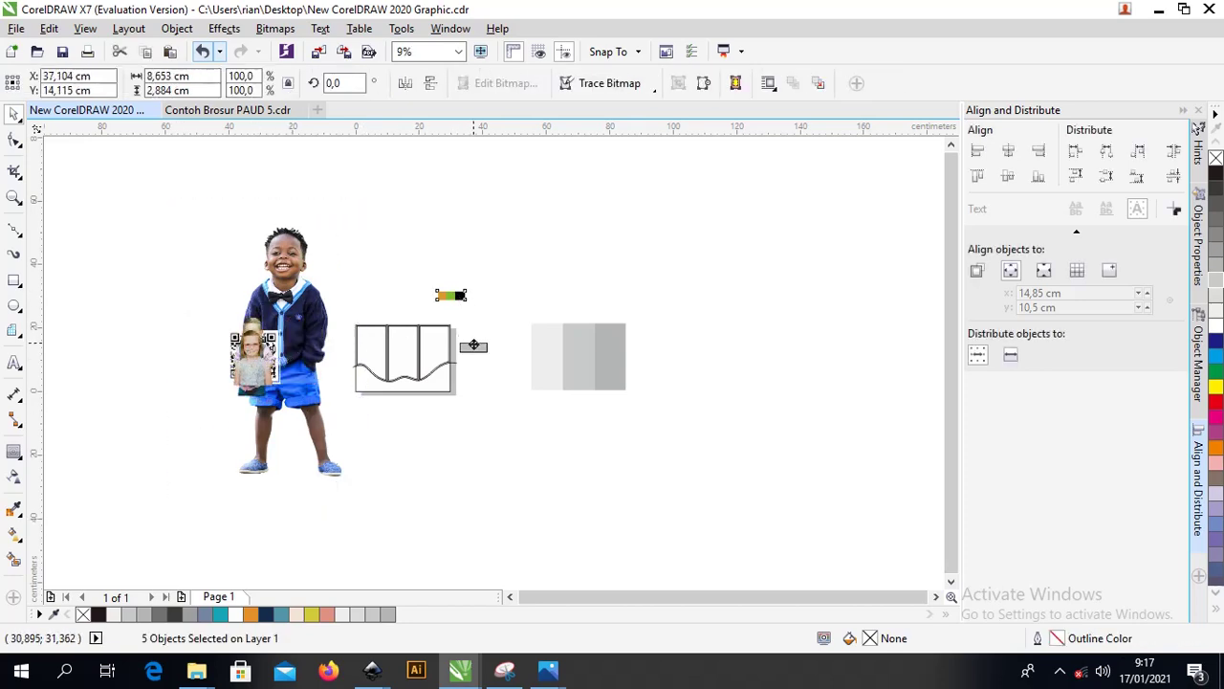
{"action": "key", "text": "z"}
{"action": "left_click_drag", "start_coordinate": [254, 335], "coordinate": [520, 424]}
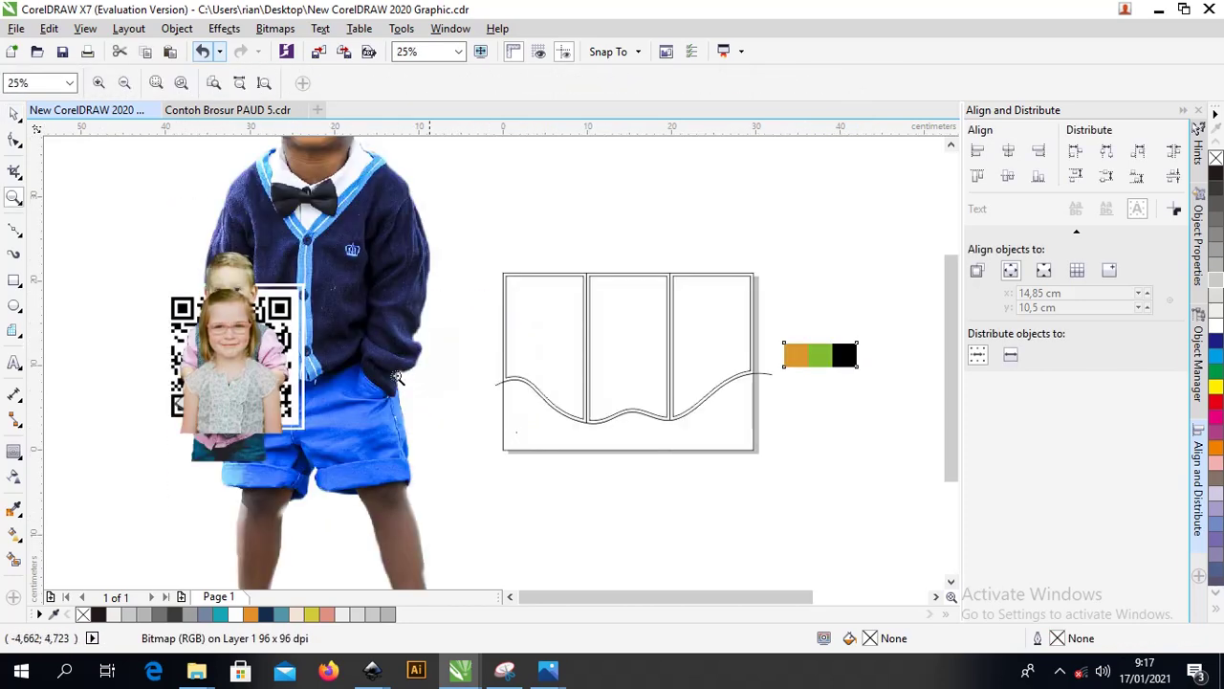
{"action": "left_click", "coordinate": [14, 114]}
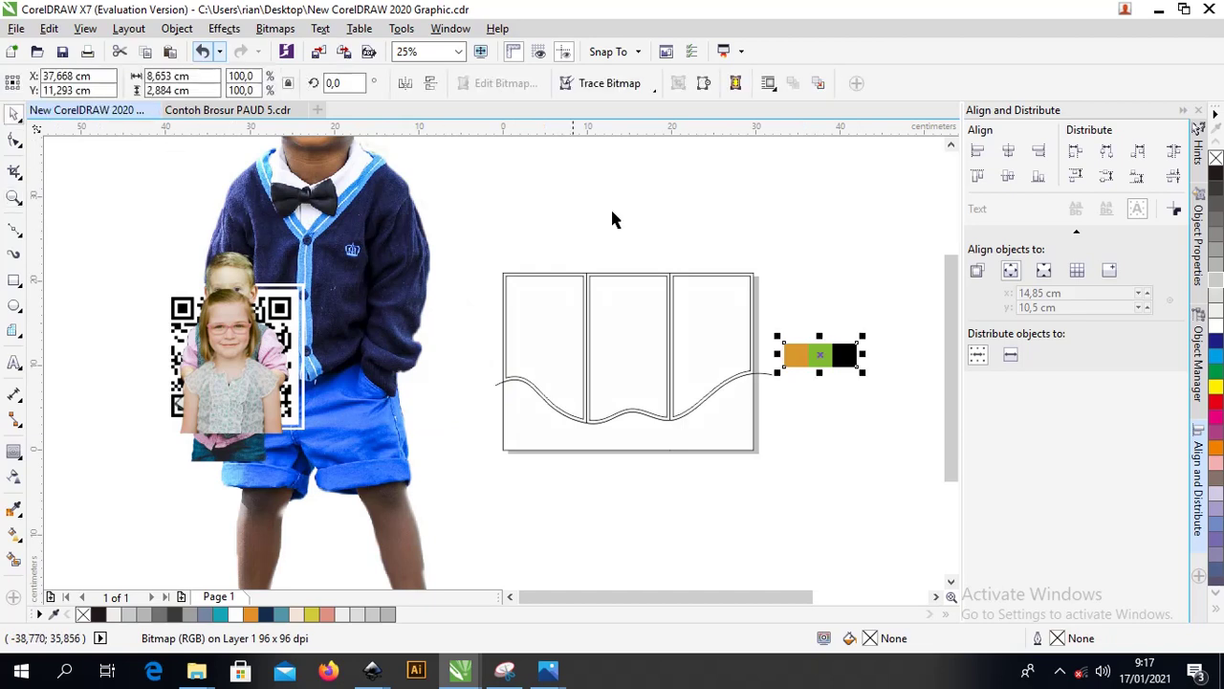
{"action": "left_click", "coordinate": [557, 292]}
{"action": "left_click", "coordinate": [672, 334], "text": "shift"}
{"action": "left_click", "coordinate": [715, 319], "text": "shift"}
{"action": "left_click_drag", "start_coordinate": [716, 319], "coordinate": [676, 302]}
{"action": "key", "text": "ctrl+z"}
Fill the three outer panel shapes above the wave with the orange sampled from the colour swatch (#D9972C).
{"action": "scroll", "coordinate": [593, 275], "scroll_direction": "up", "scroll_amount": 3}
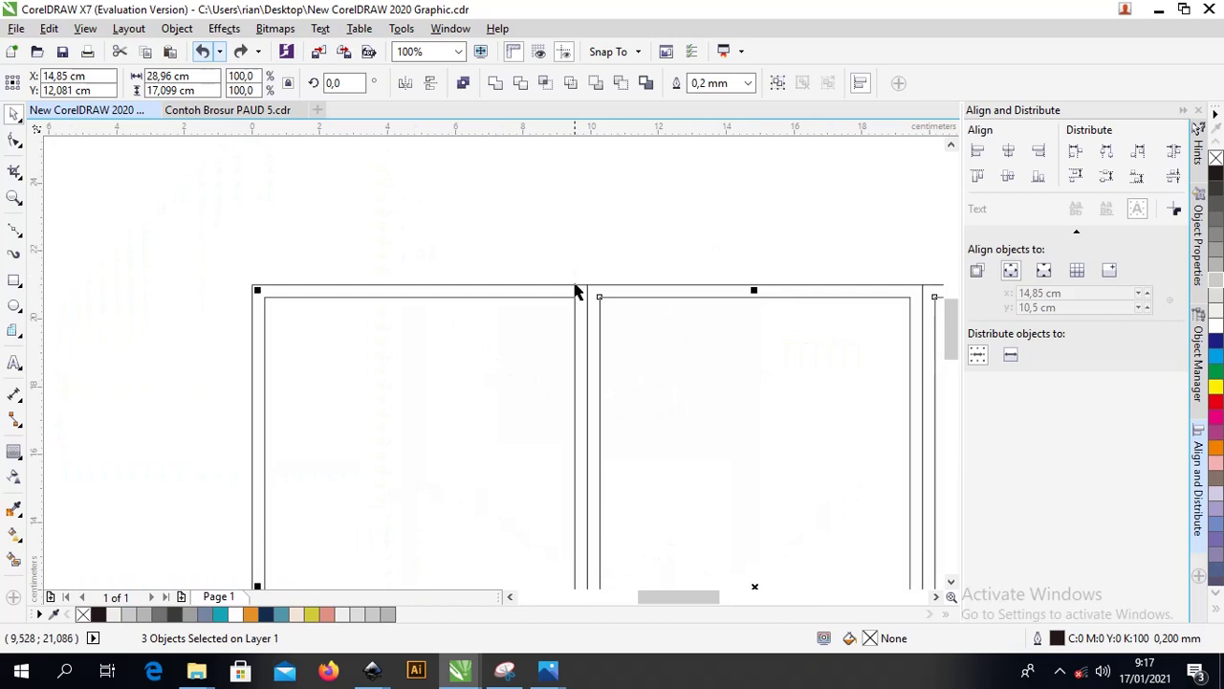
{"action": "left_click", "coordinate": [575, 291]}
{"action": "scroll", "coordinate": [579, 287], "scroll_direction": "down", "scroll_amount": 3}
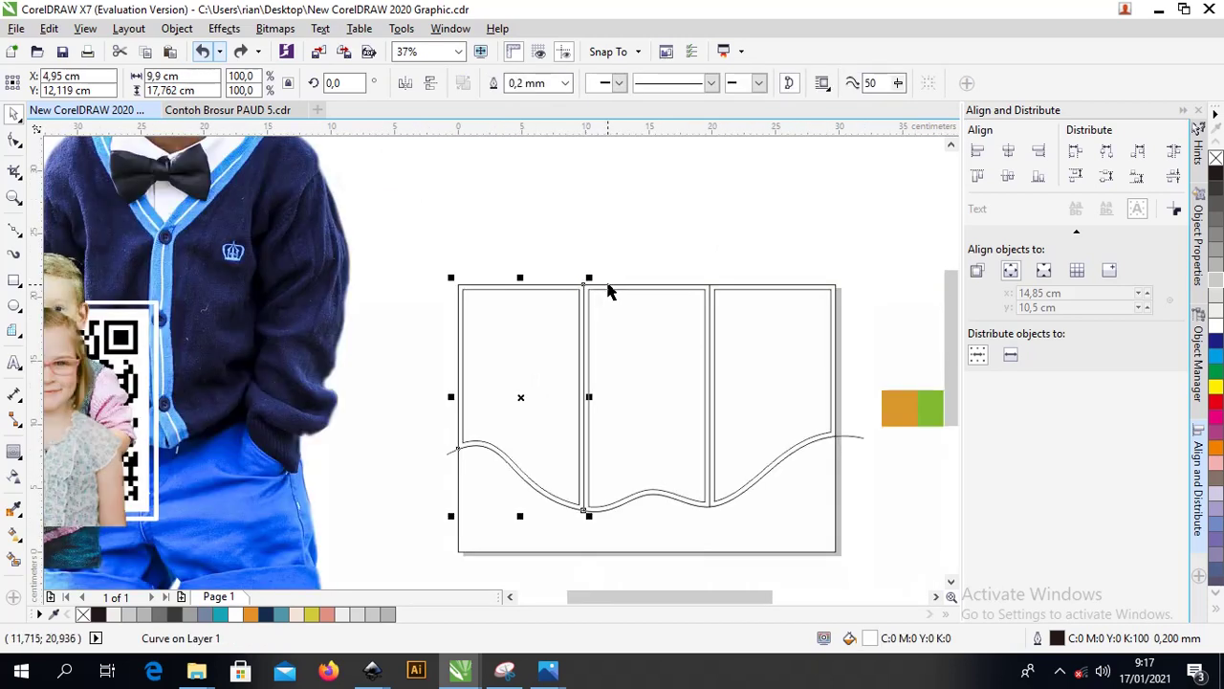
{"action": "left_click", "coordinate": [611, 287], "text": "shift"}
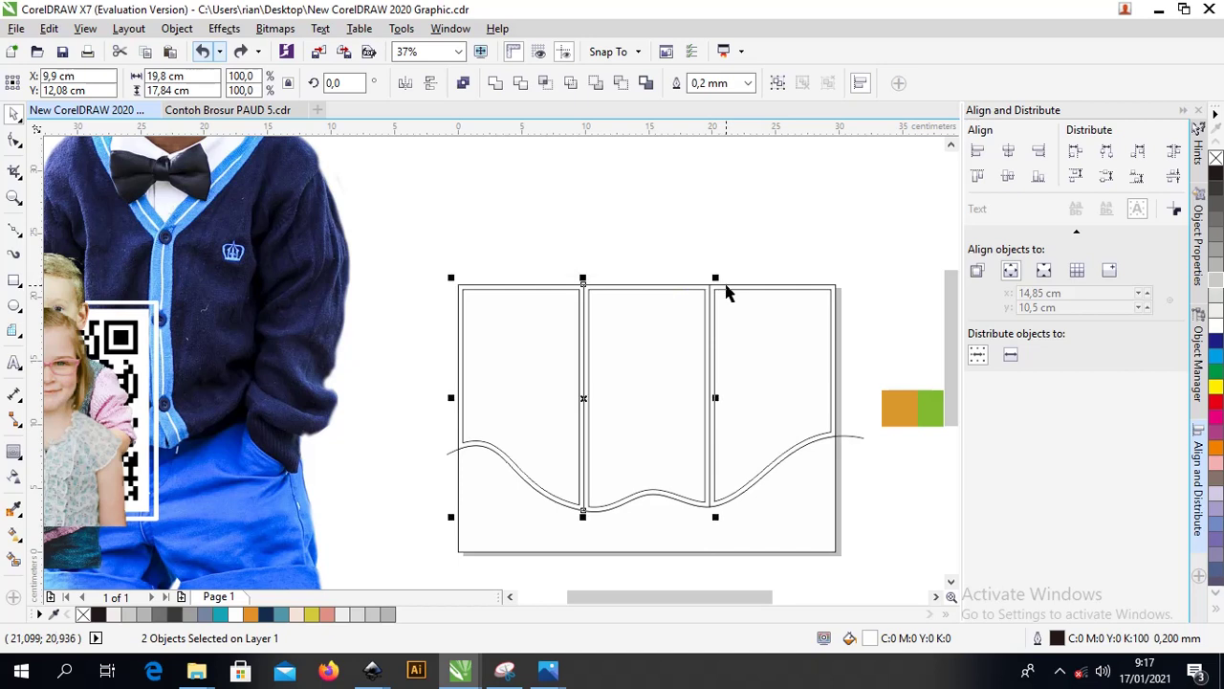
{"action": "left_click", "coordinate": [727, 292], "text": "shift"}
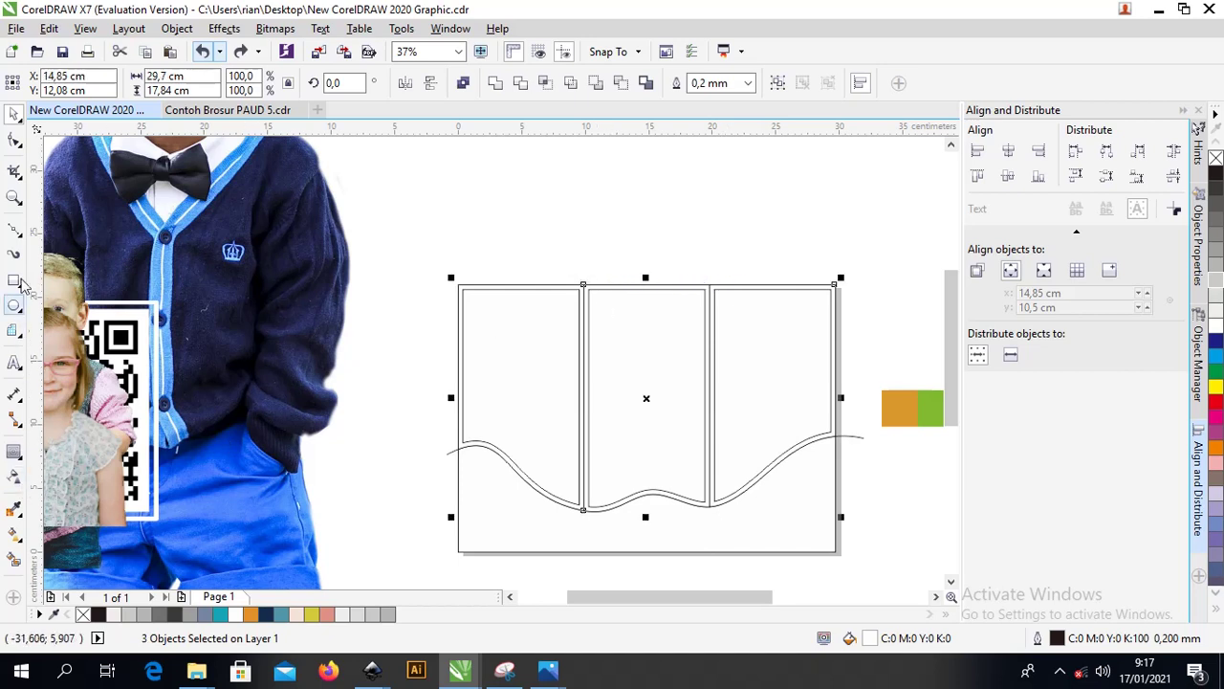
{"action": "left_click", "coordinate": [14, 510]}
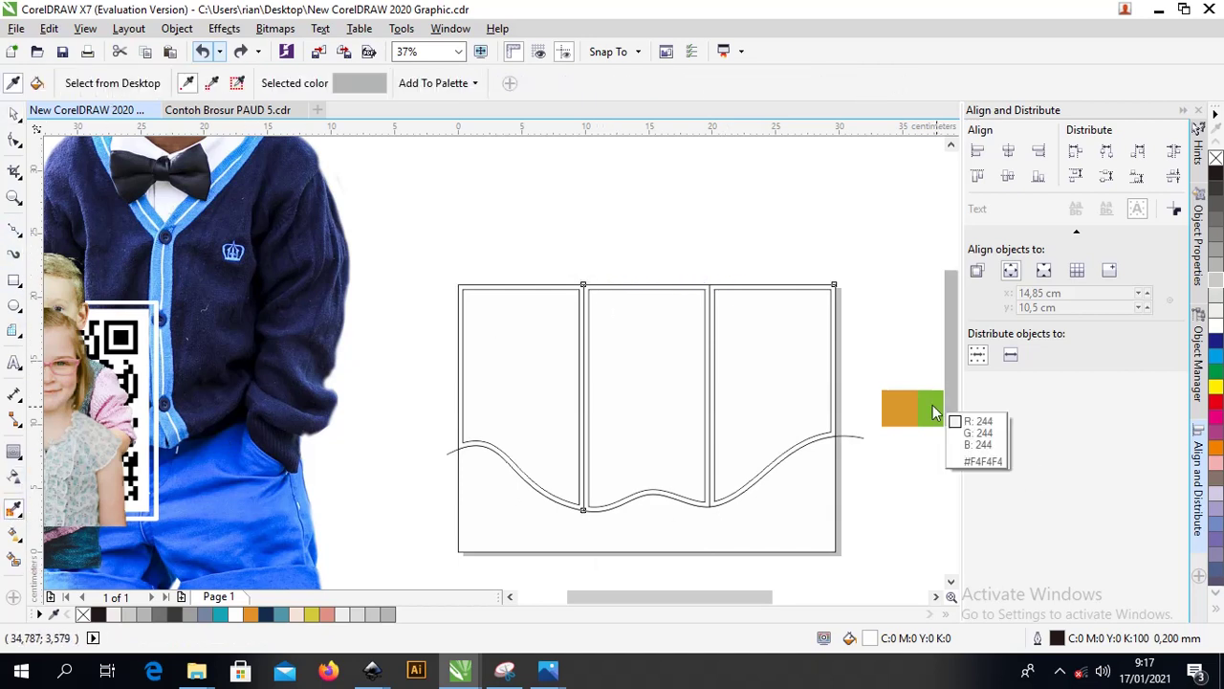
{"action": "left_click", "coordinate": [901, 398]}
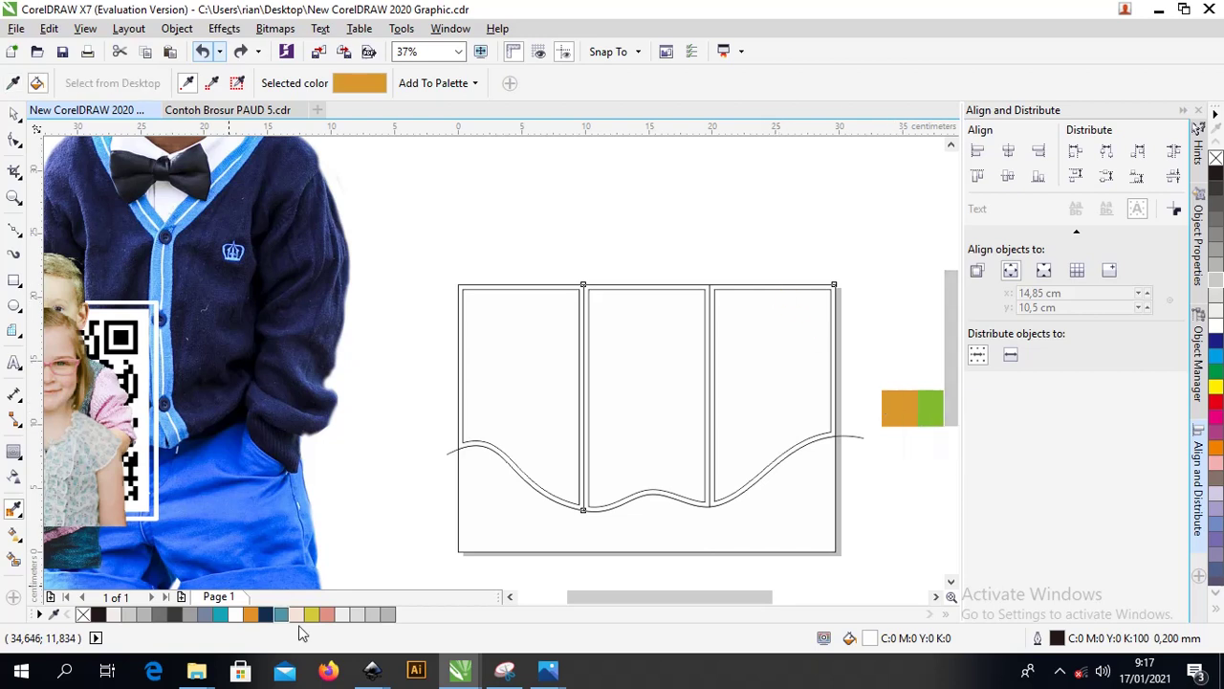
{"action": "left_click", "coordinate": [250, 615]}
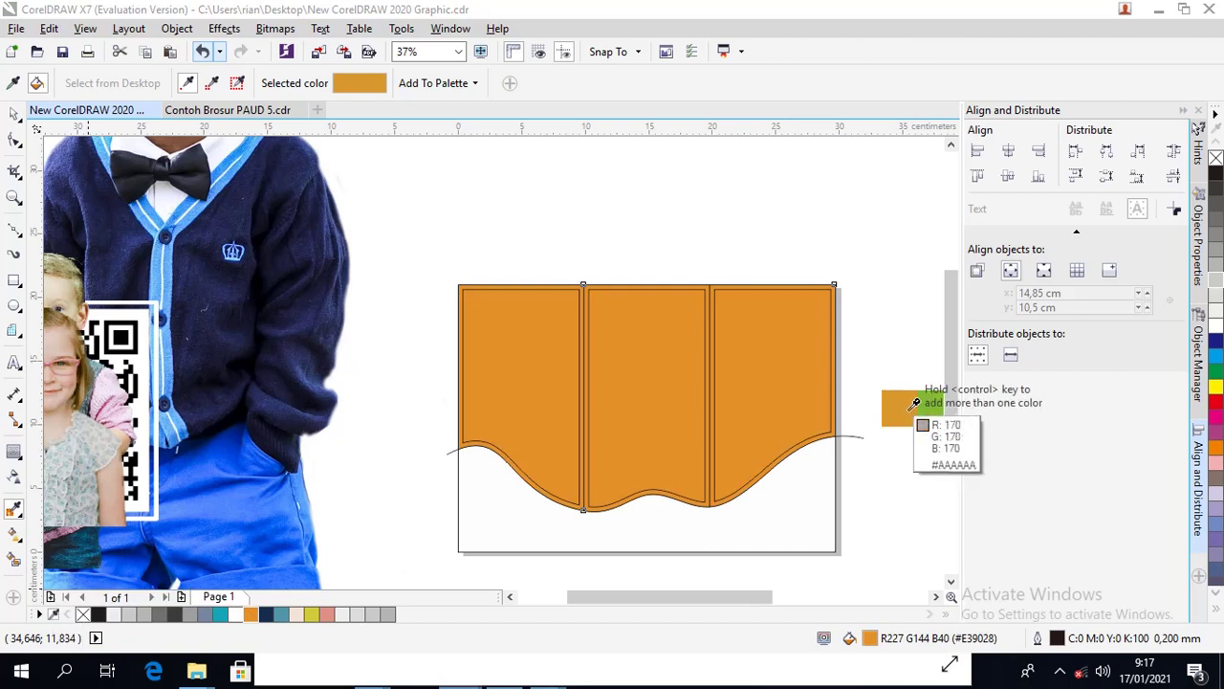
{"action": "left_click", "coordinate": [404, 615]}
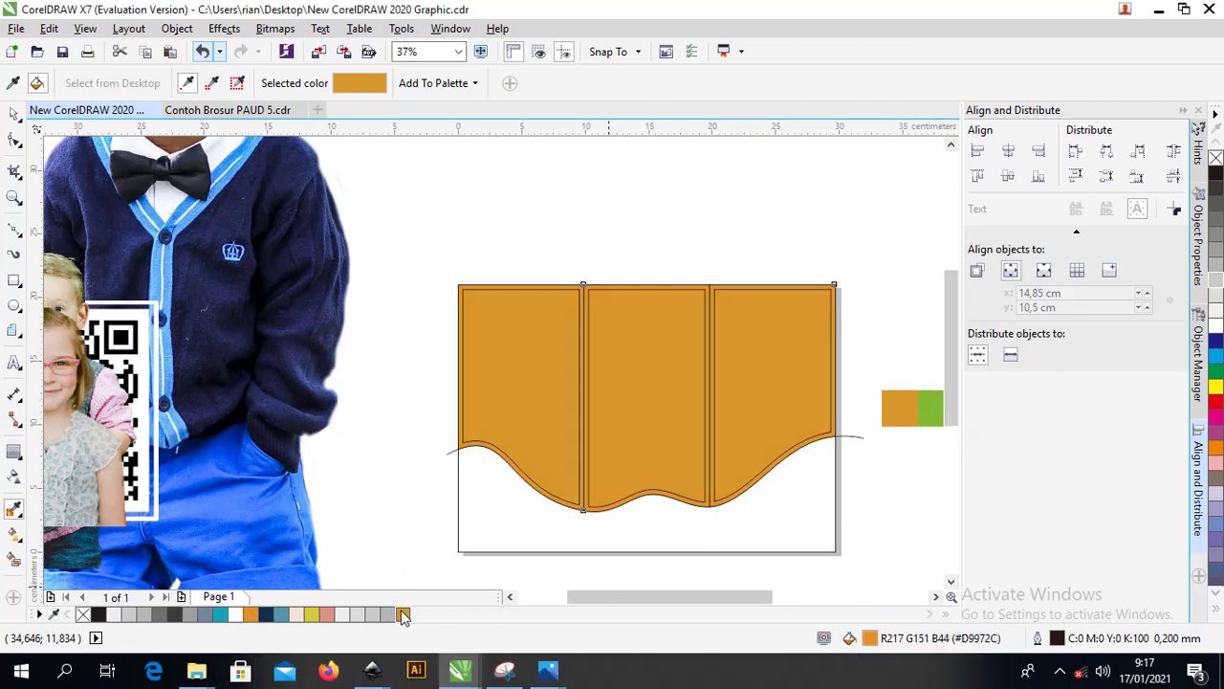
{"action": "left_click", "coordinate": [13, 114]}
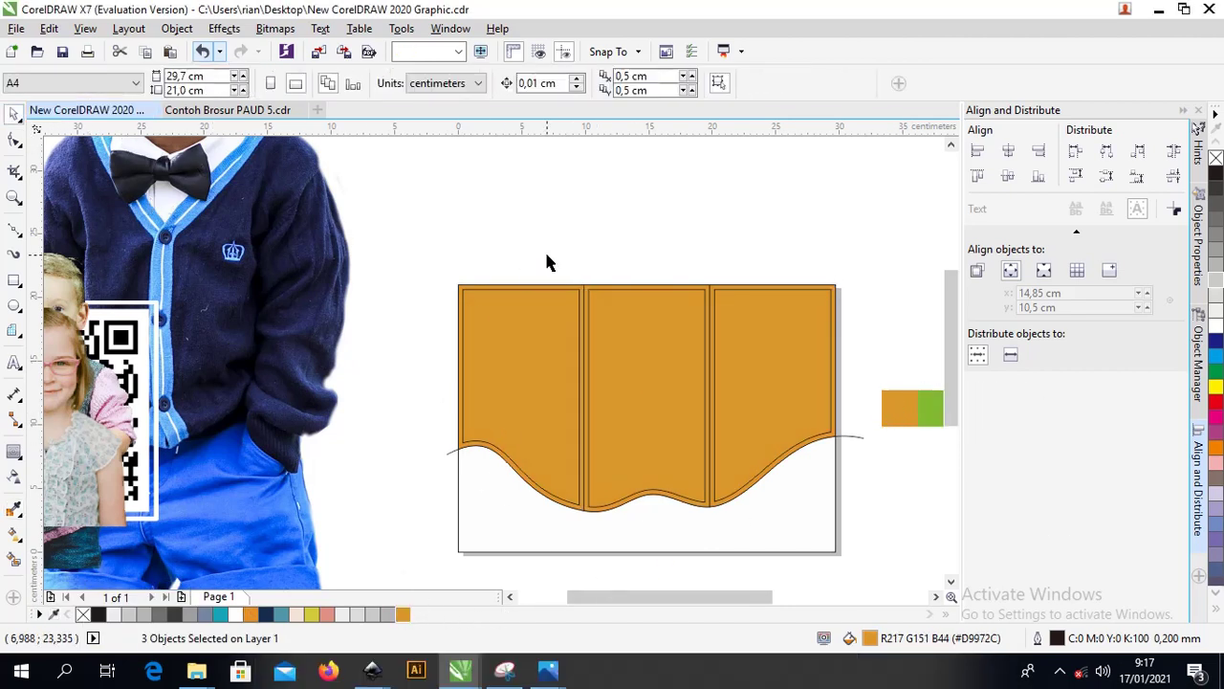
Move the open wave curve straight up off the panels so it sits above the page.
{"action": "left_click", "coordinate": [547, 258]}
{"action": "left_click", "coordinate": [453, 459]}
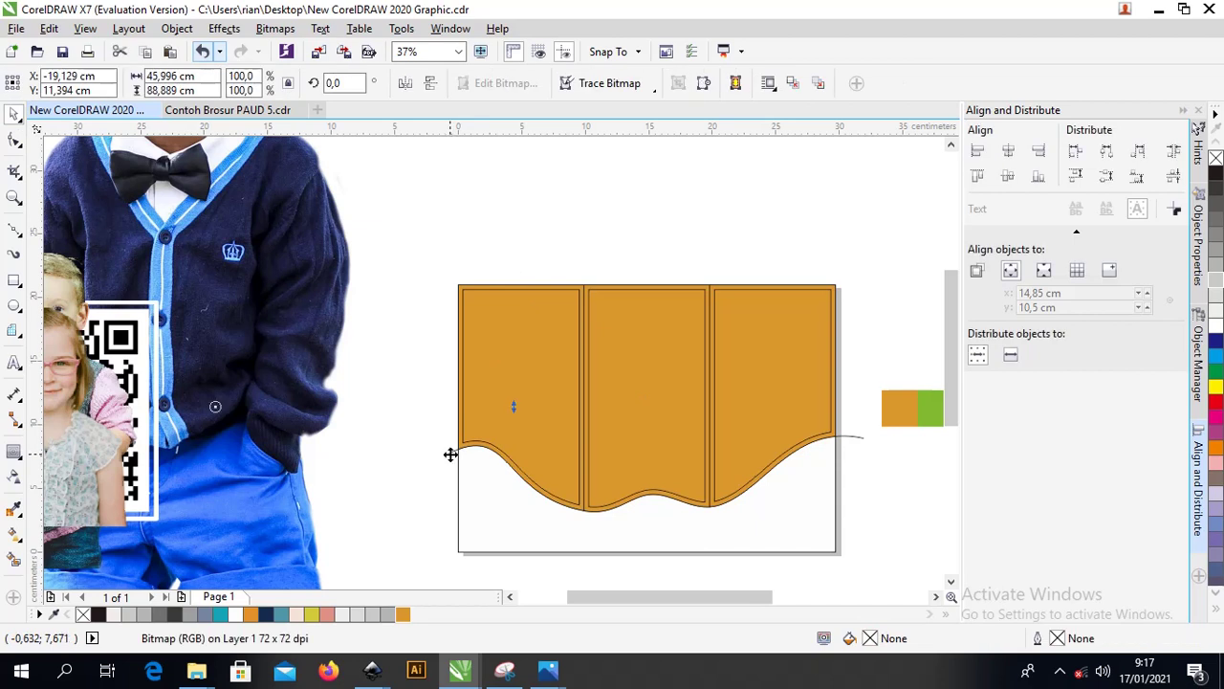
{"action": "left_click_drag", "start_coordinate": [861, 437], "coordinate": [863, 181]}
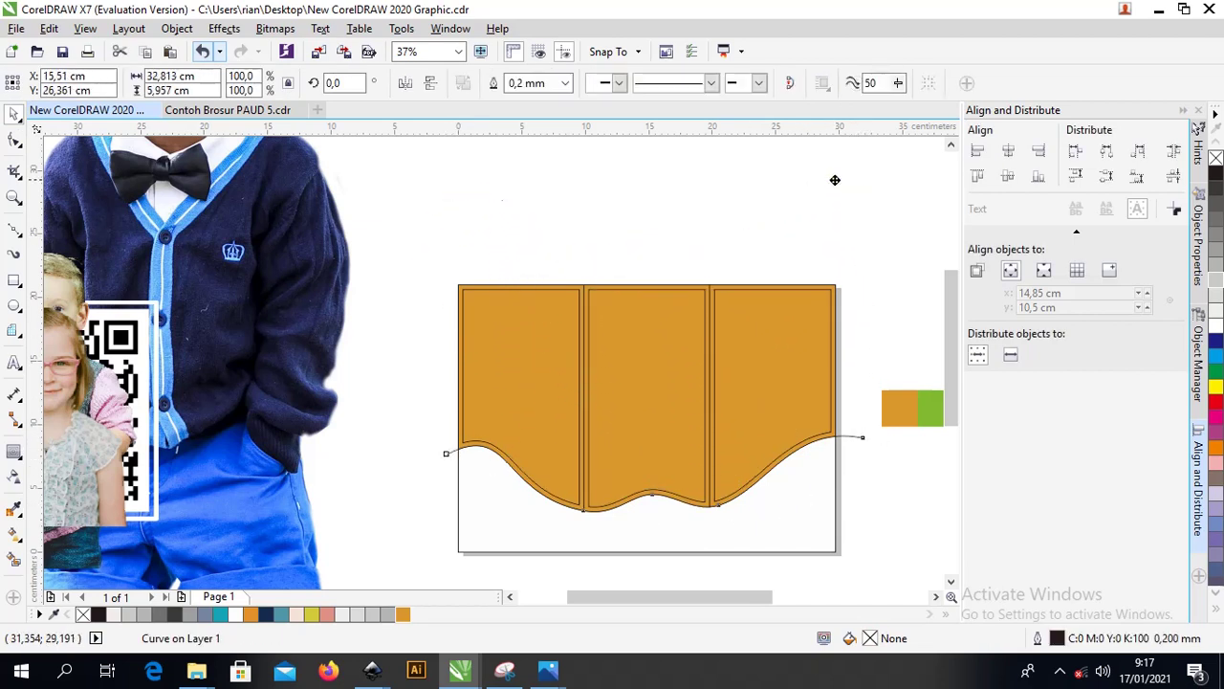
Give the three inset panel contours a white outline 1.5 mm wide.
{"action": "left_click", "coordinate": [601, 297]}
{"action": "left_click", "coordinate": [571, 289], "text": "shift"}
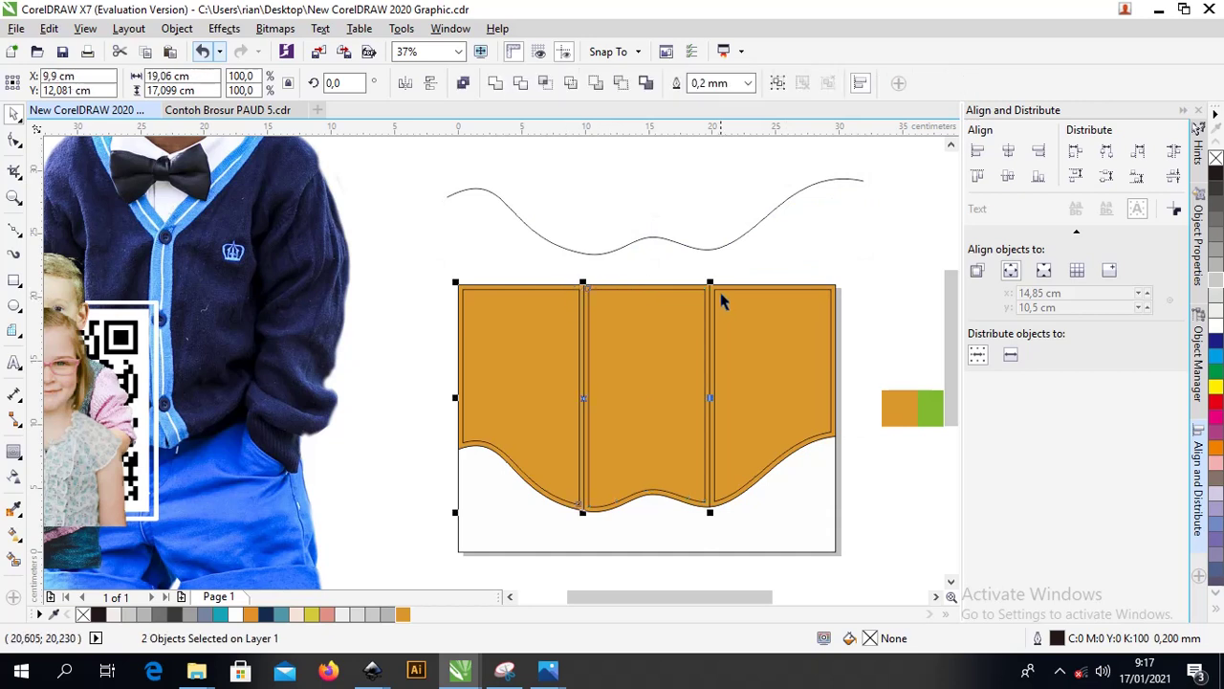
{"action": "left_click", "coordinate": [724, 298], "text": "shift"}
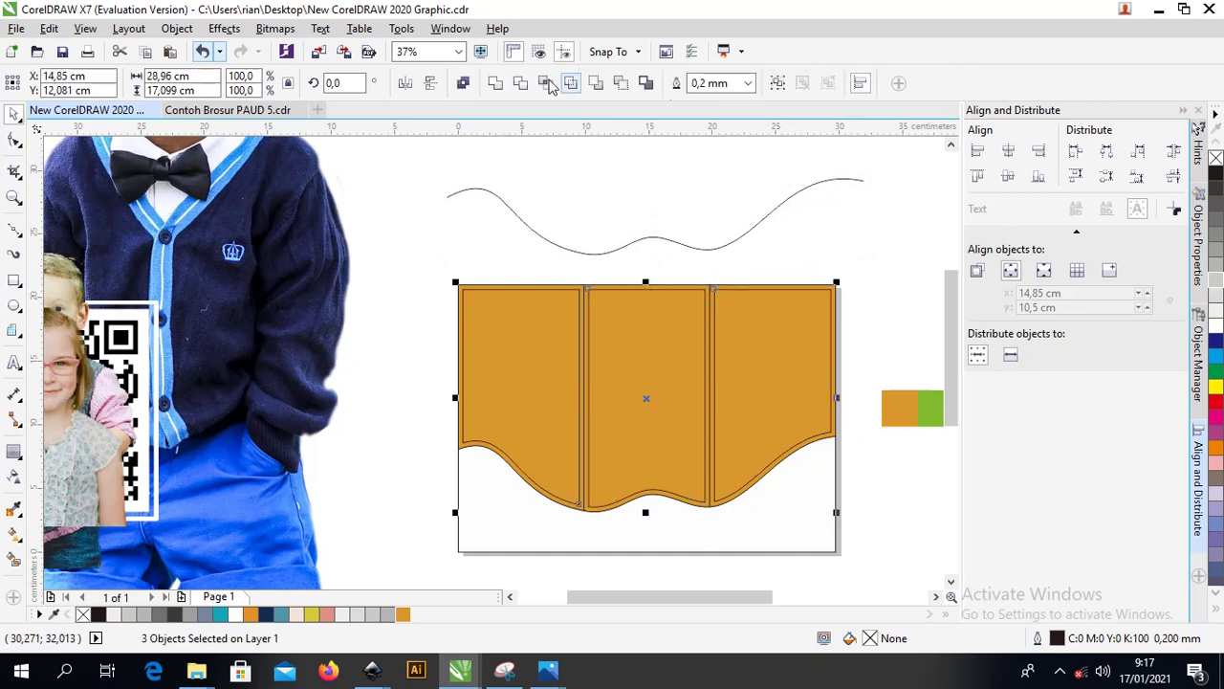
{"action": "left_click", "coordinate": [749, 83]}
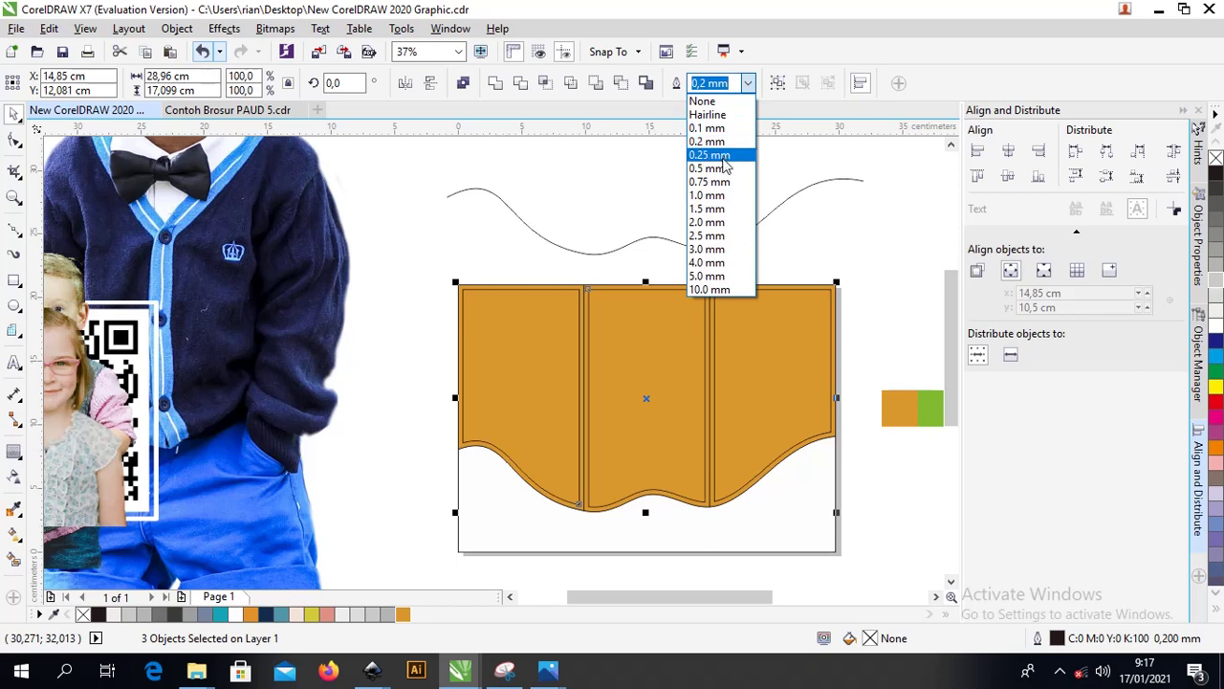
{"action": "left_click", "coordinate": [724, 183]}
{"action": "left_click", "coordinate": [749, 83]}
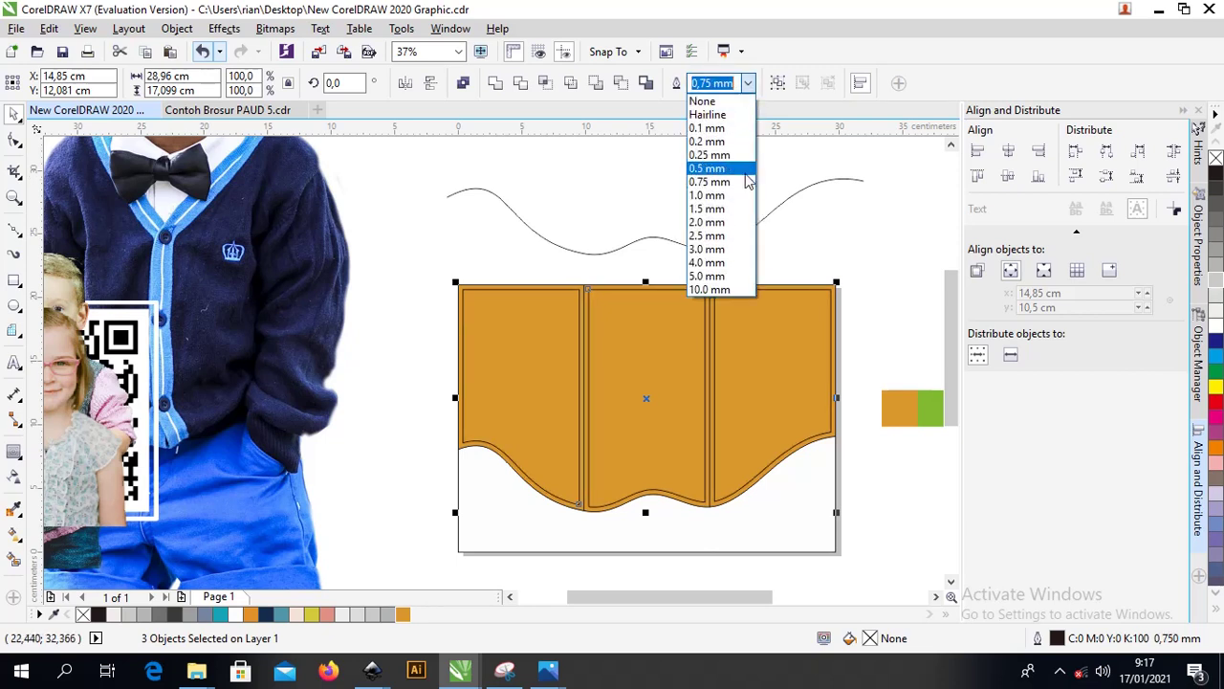
{"action": "left_click", "coordinate": [729, 211]}
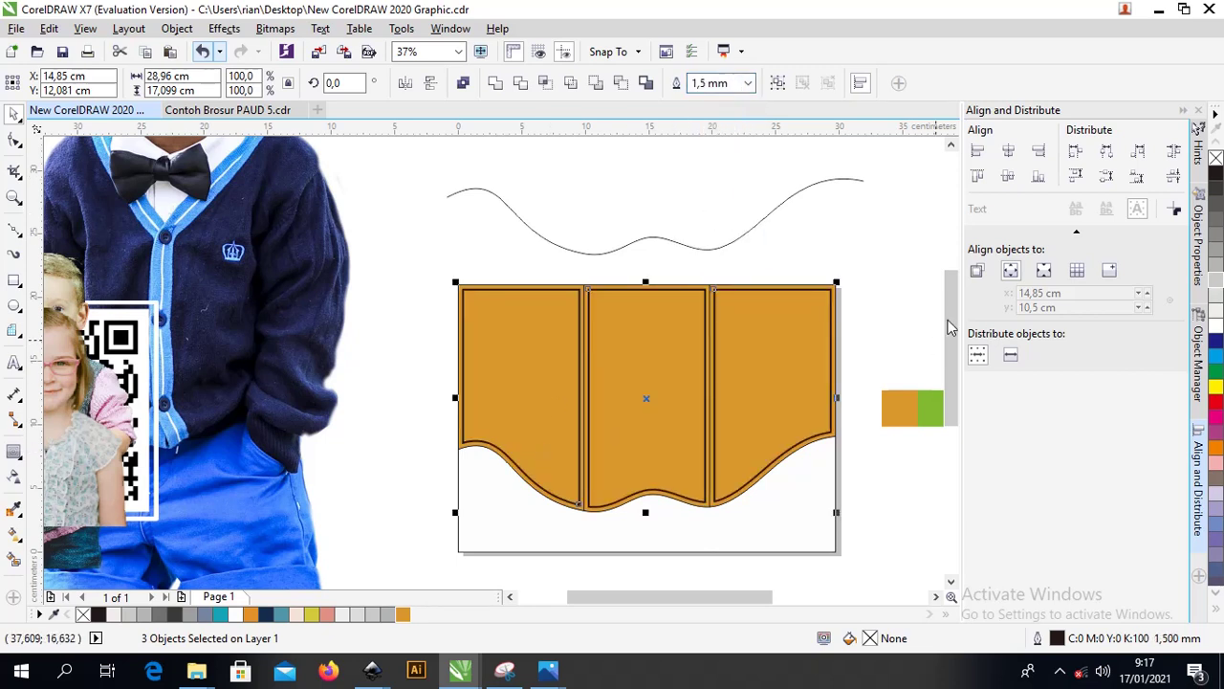
{"action": "right_click", "coordinate": [237, 615]}
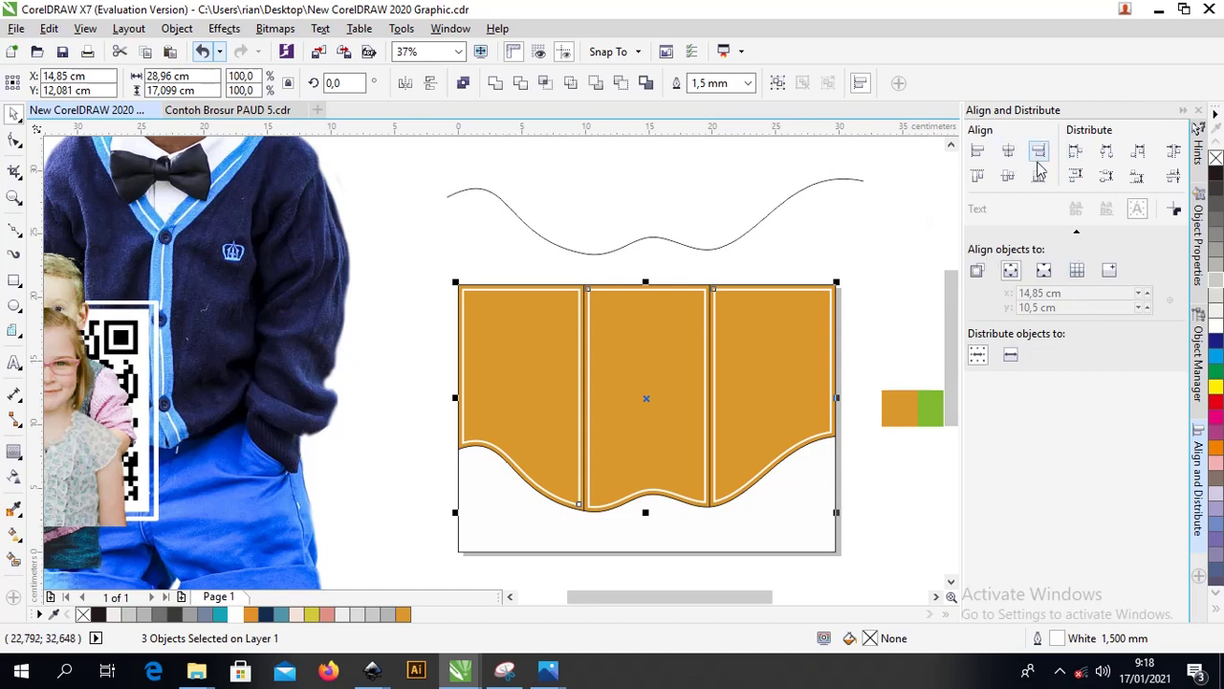
Change the line style of the three white inset contours to a long-dash pattern with wide gaps.
{"action": "left_click", "coordinate": [1196, 250]}
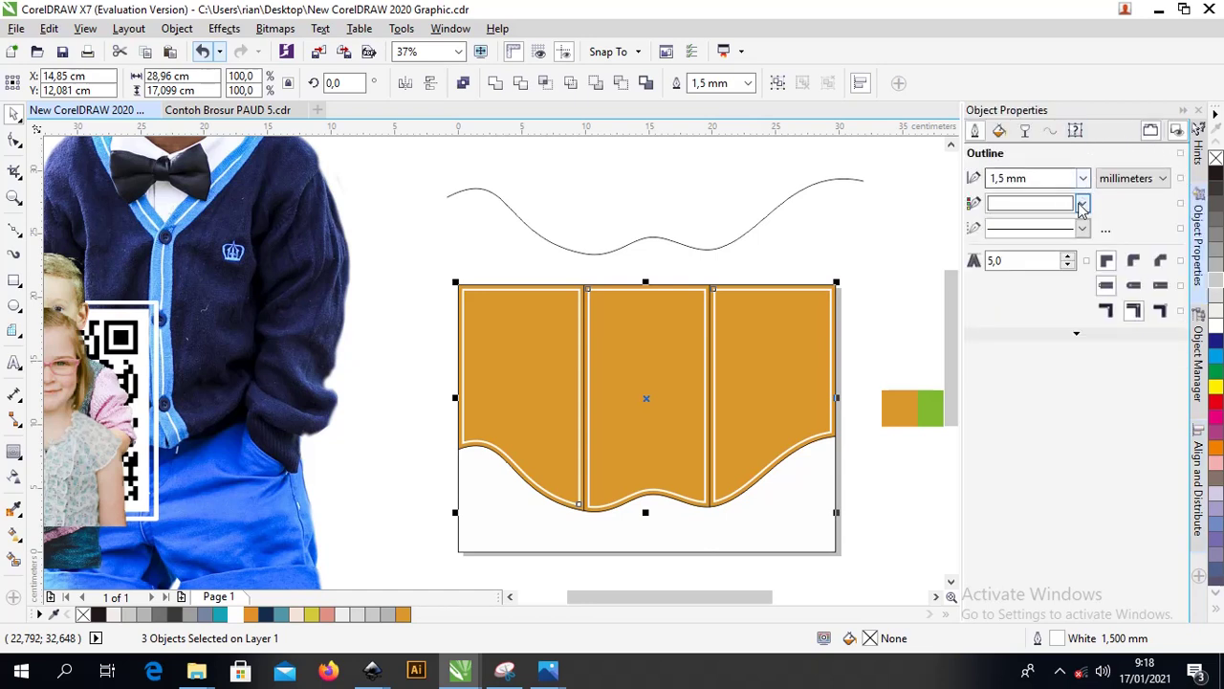
{"action": "left_click", "coordinate": [1083, 203]}
{"action": "left_click", "coordinate": [1125, 211]}
{"action": "left_click", "coordinate": [1082, 229]}
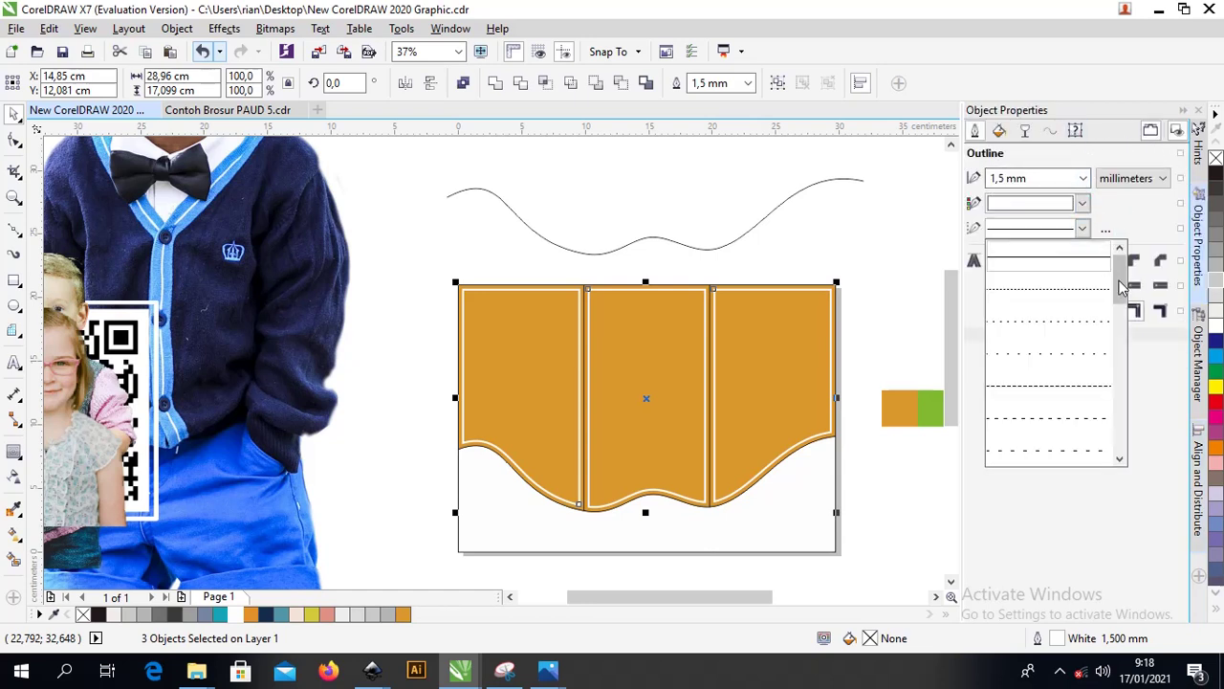
{"action": "left_click_drag", "start_coordinate": [1120, 280], "coordinate": [1120, 328]}
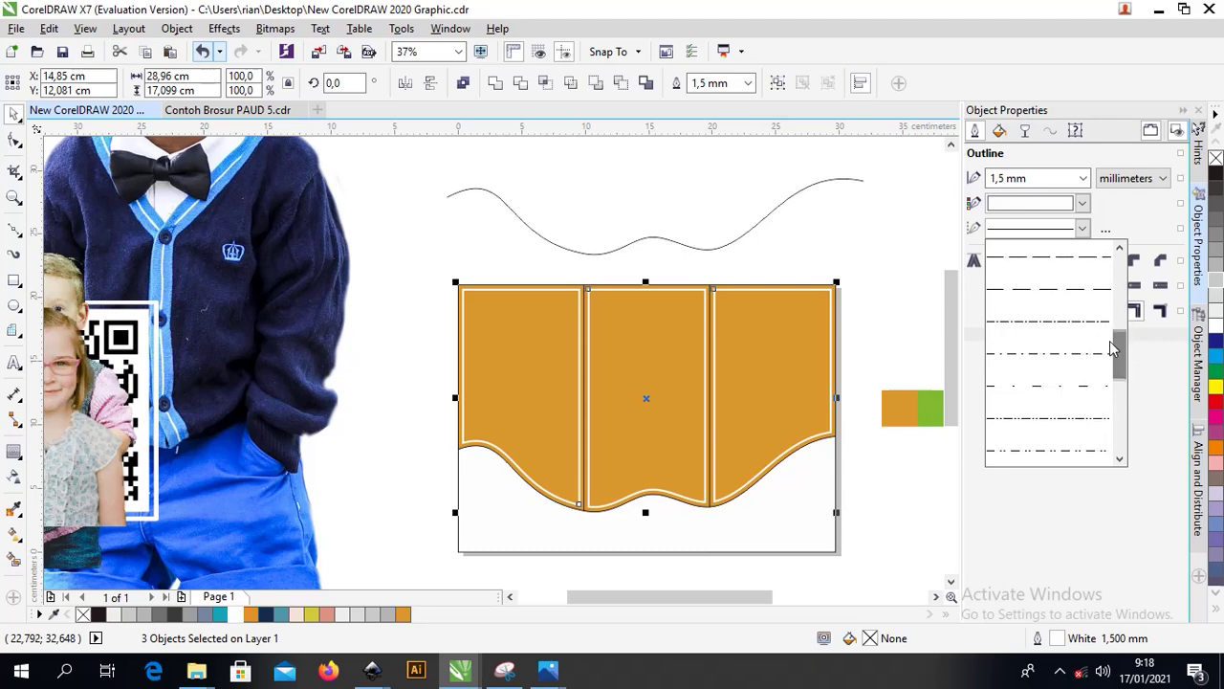
{"action": "left_click", "coordinate": [1085, 289]}
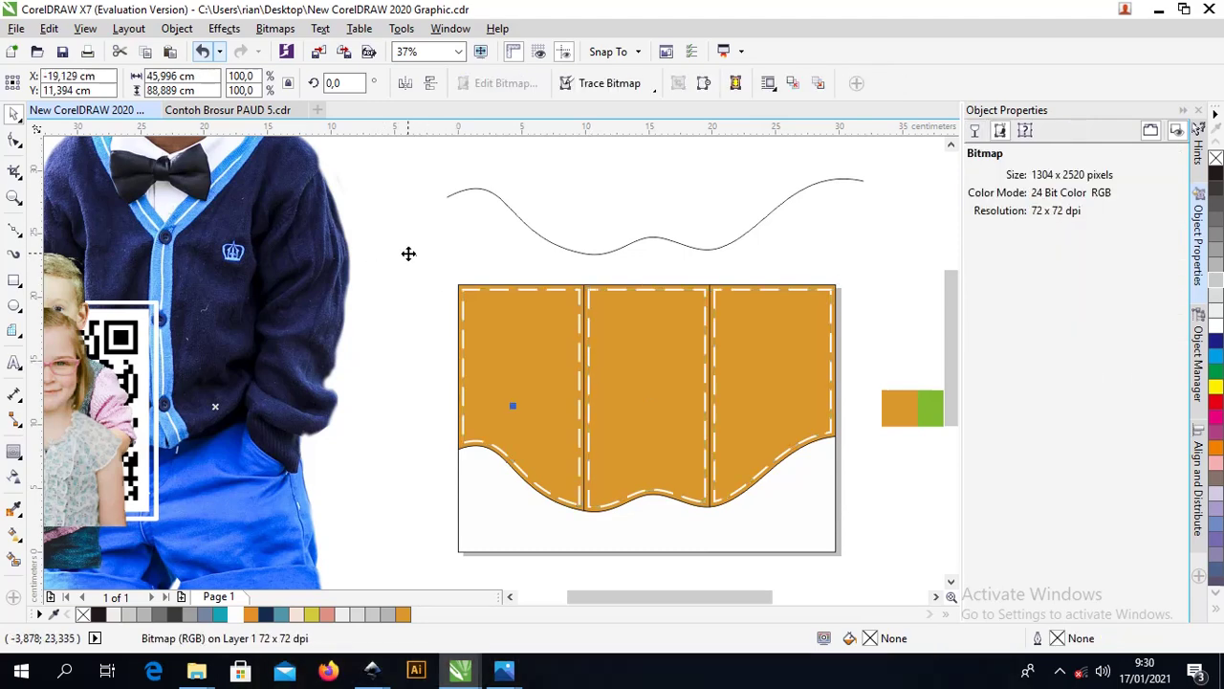
Remove the outline from the shape below the wave and from the right outer panel.
{"action": "scroll", "coordinate": [398, 265], "scroll_direction": "down", "scroll_amount": 2}
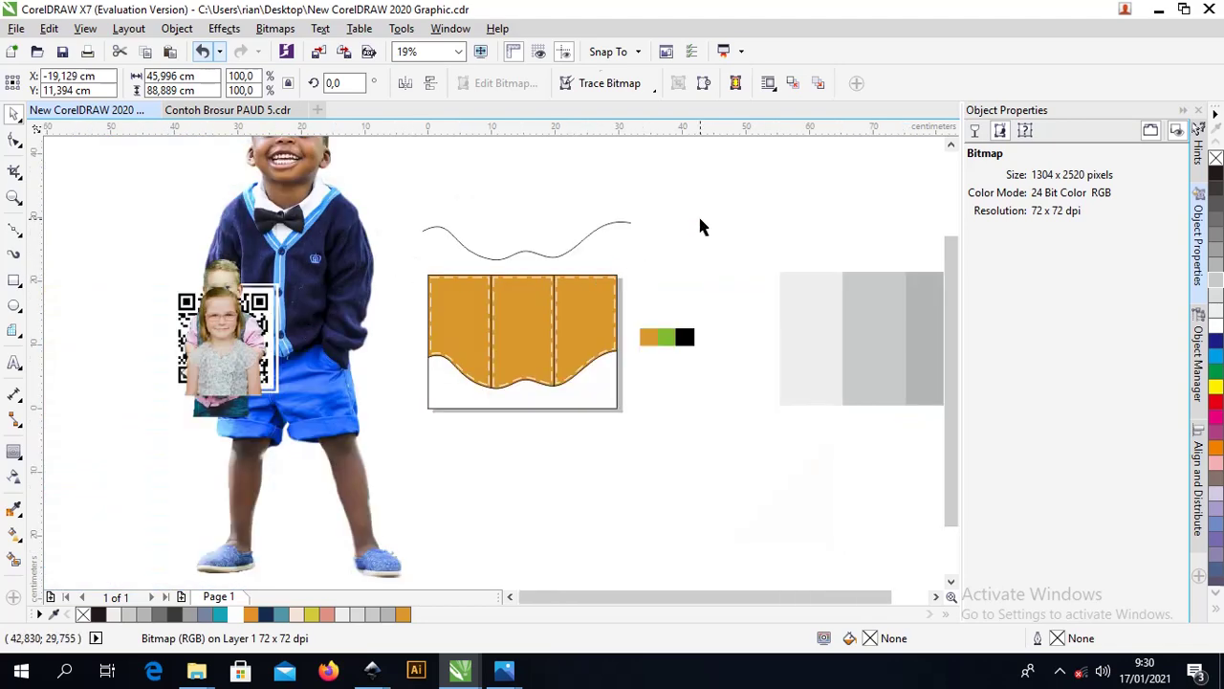
{"action": "left_click_drag", "start_coordinate": [370, 246], "coordinate": [641, 426]}
{"action": "scroll", "coordinate": [611, 373], "scroll_direction": "up", "scroll_amount": 2}
{"action": "left_click", "coordinate": [592, 350]}
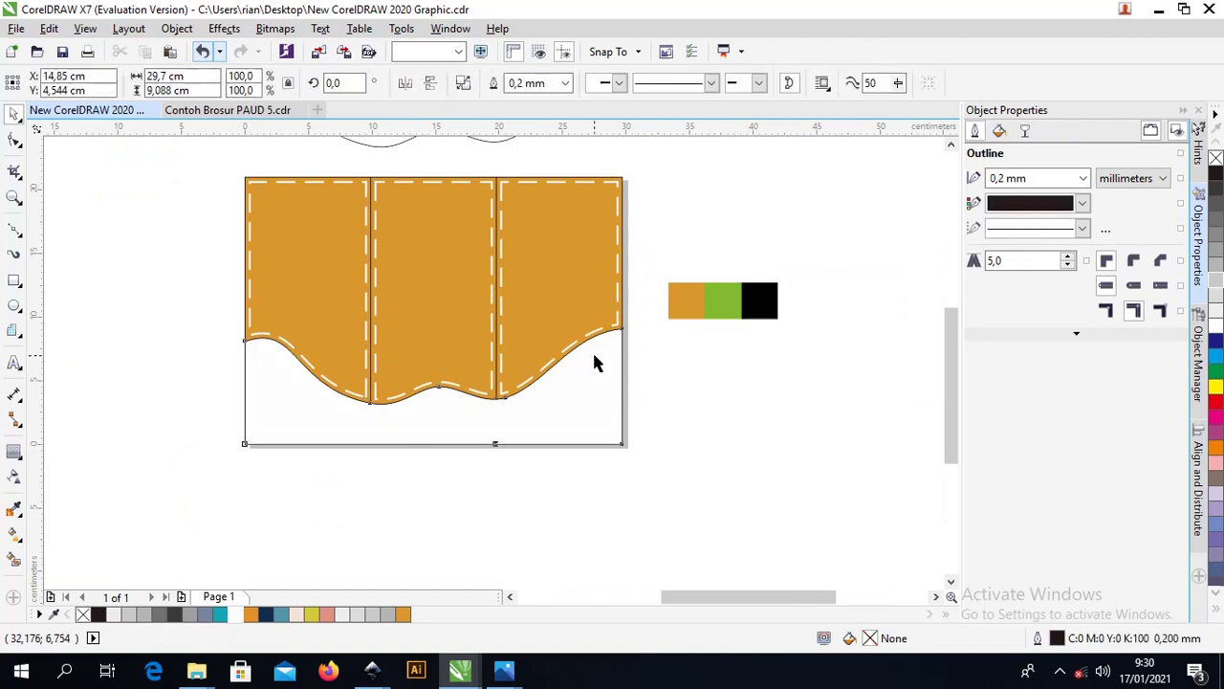
{"action": "left_click", "coordinate": [622, 291], "text": "shift"}
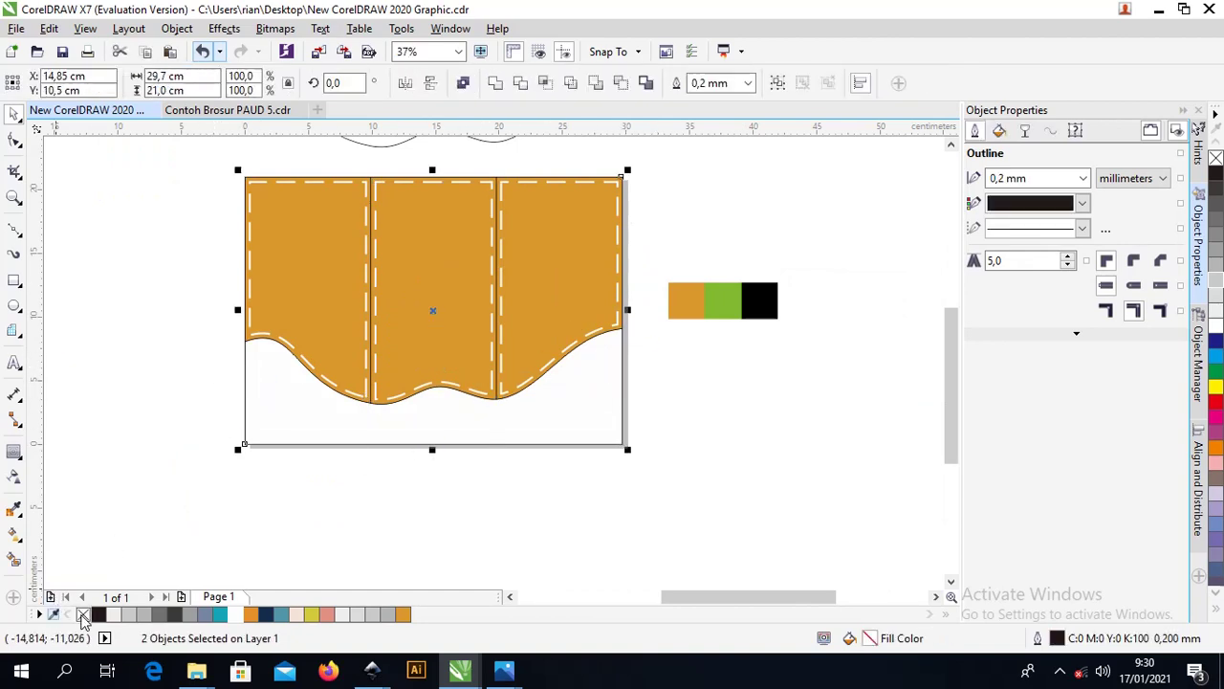
{"action": "right_click", "coordinate": [82, 614]}
{"action": "left_click", "coordinate": [116, 364]}
Remove the outlines from the left and middle outer orange panels.
{"action": "scroll", "coordinate": [209, 352], "scroll_direction": "up", "scroll_amount": 2}
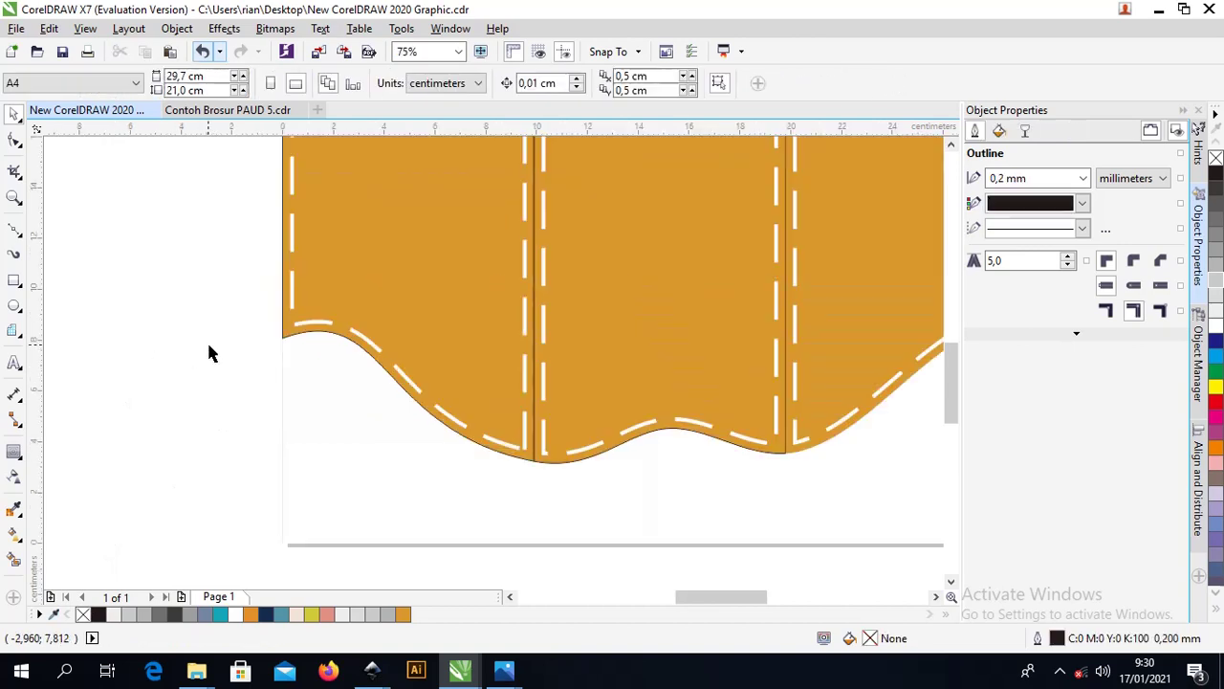
{"action": "left_click", "coordinate": [281, 342]}
{"action": "left_click", "coordinate": [265, 278]}
{"action": "left_click", "coordinate": [285, 276]}
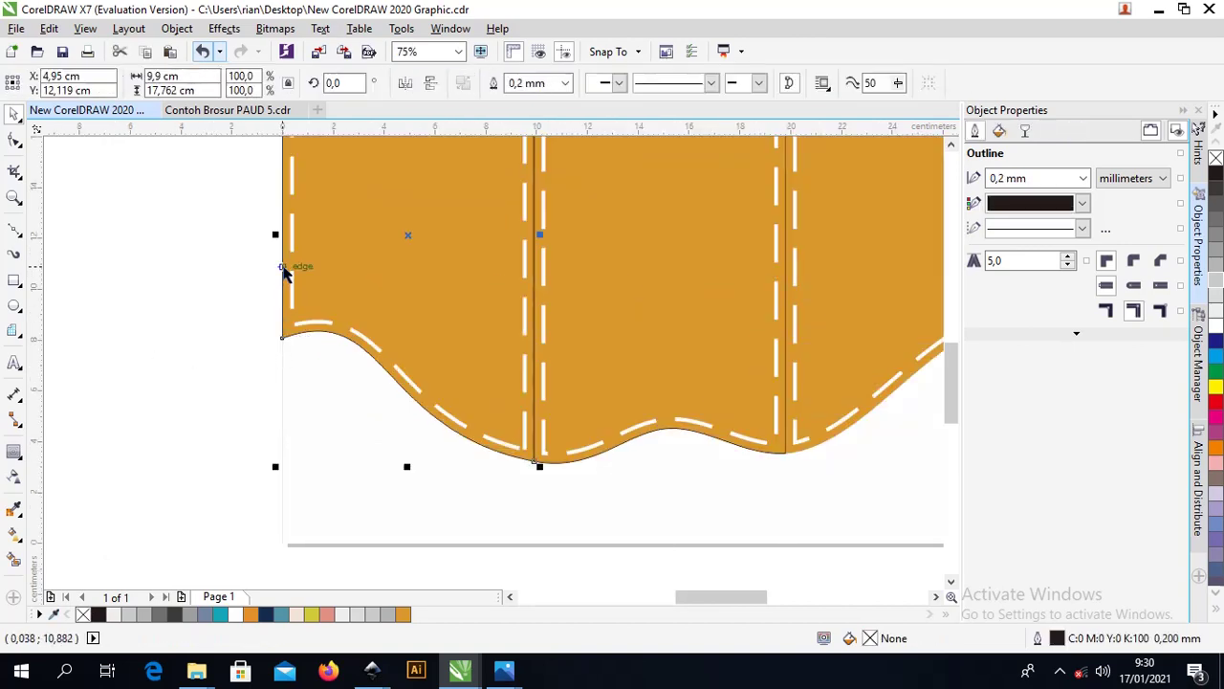
{"action": "right_click", "coordinate": [84, 614]}
{"action": "left_click", "coordinate": [172, 322]}
{"action": "scroll", "coordinate": [171, 322], "scroll_direction": "down", "scroll_amount": 2}
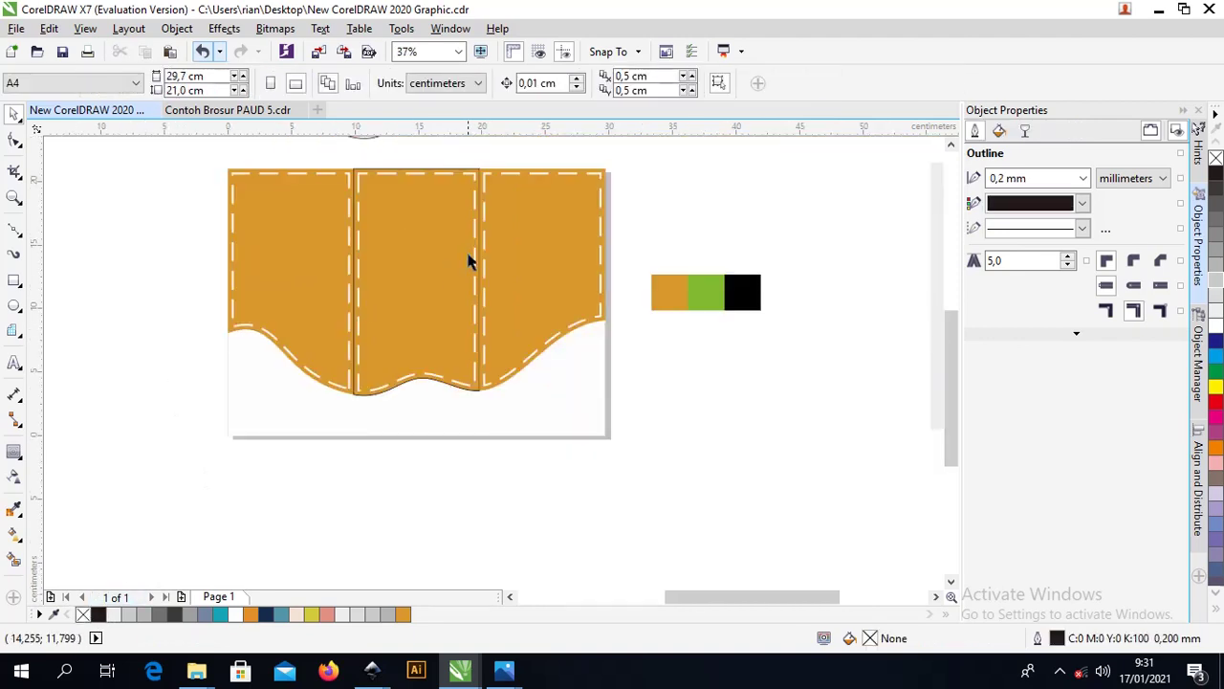
{"action": "left_click", "coordinate": [351, 170]}
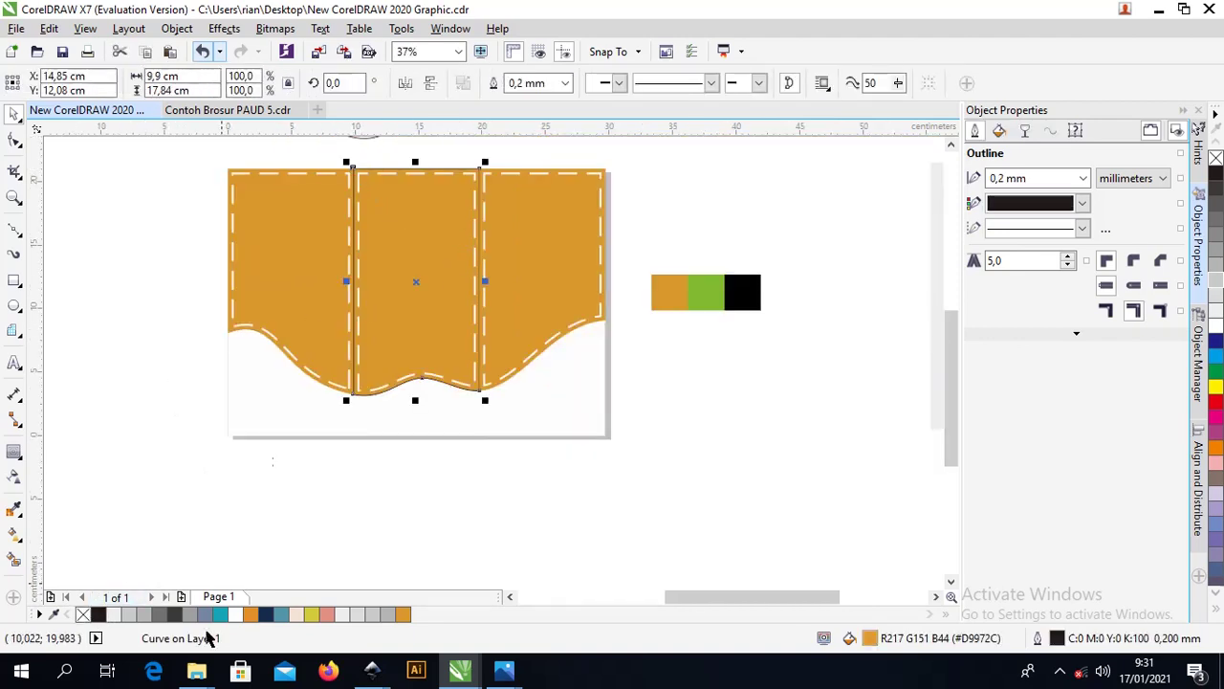
{"action": "right_click", "coordinate": [85, 616]}
{"action": "left_click", "coordinate": [118, 418]}
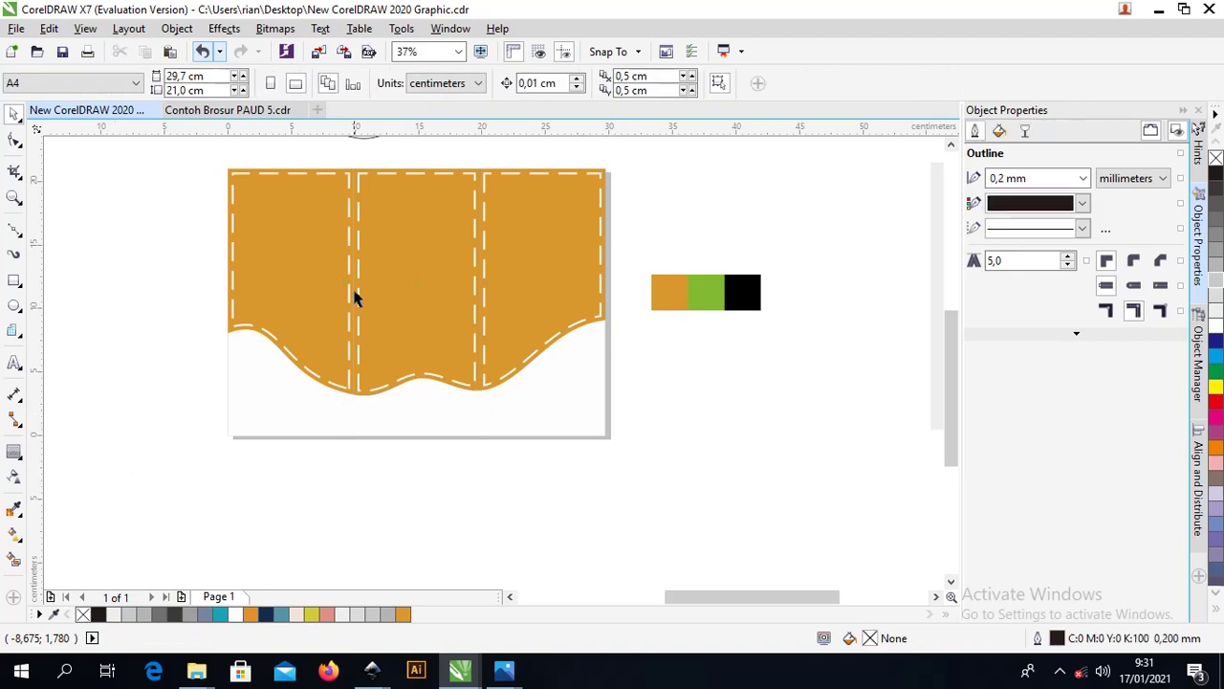
Switch the line style of the three dashed inset contours to the long-dash pattern with shorter gaps.
{"action": "left_click", "coordinate": [350, 287]}
{"action": "left_click", "coordinate": [389, 172], "text": "shift"}
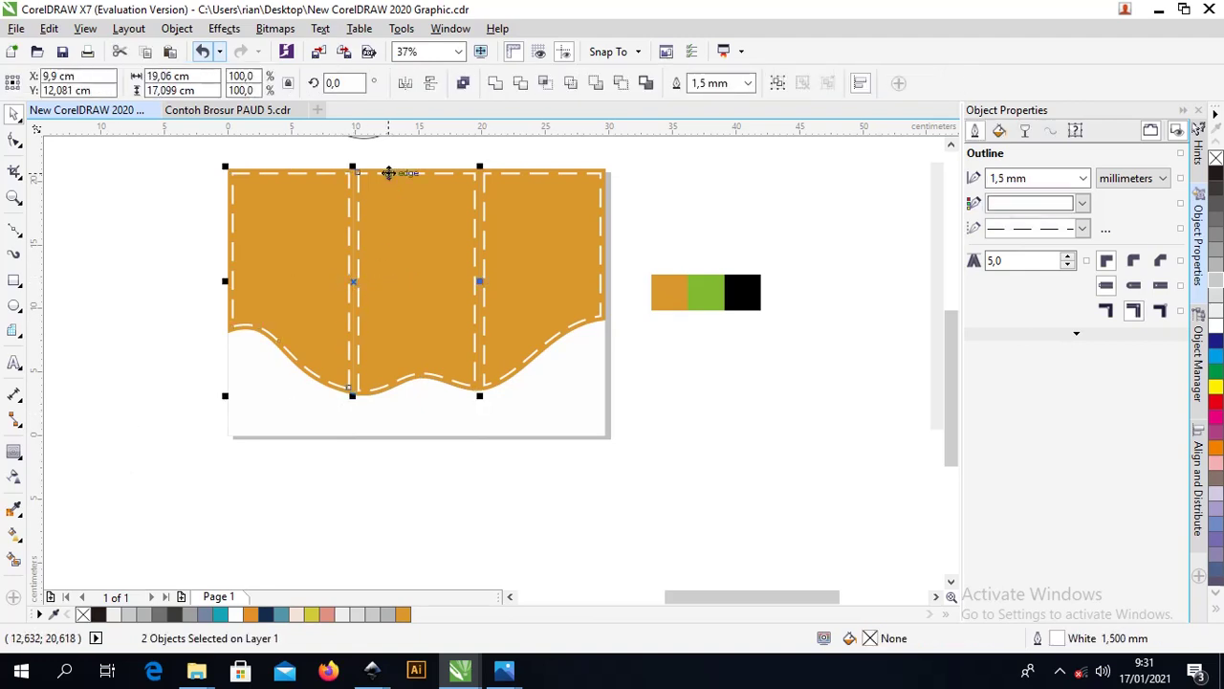
{"action": "left_click", "coordinate": [503, 172], "text": "shift"}
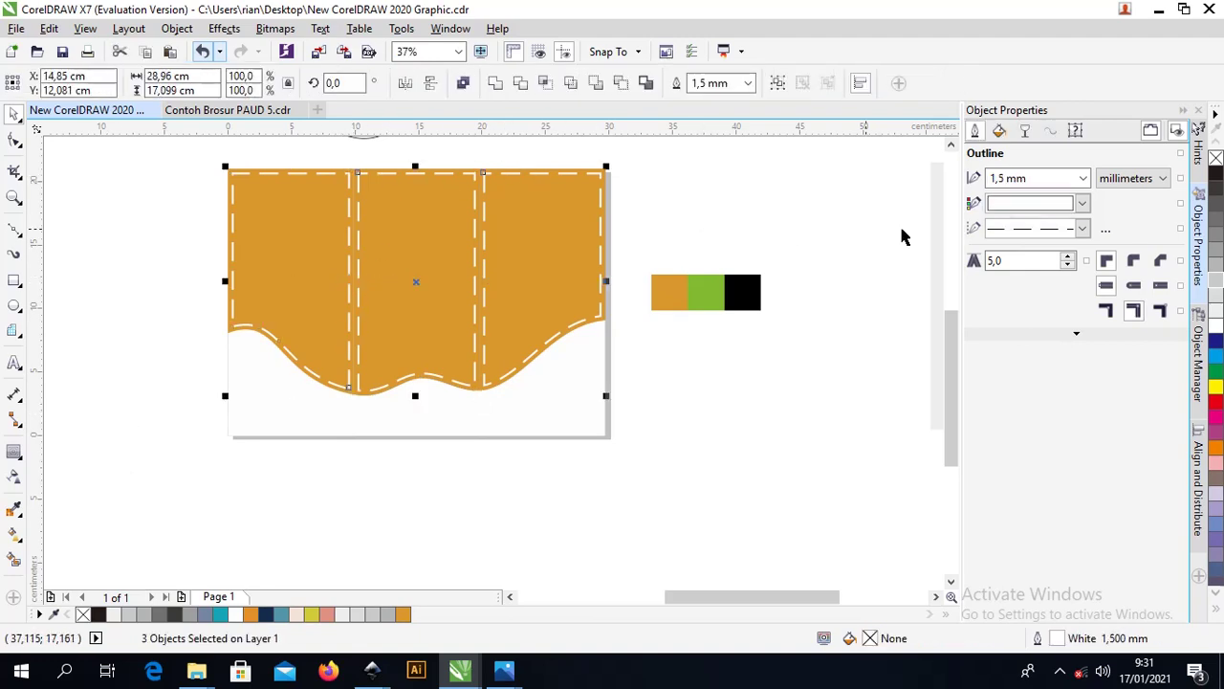
{"action": "left_click", "coordinate": [1082, 229]}
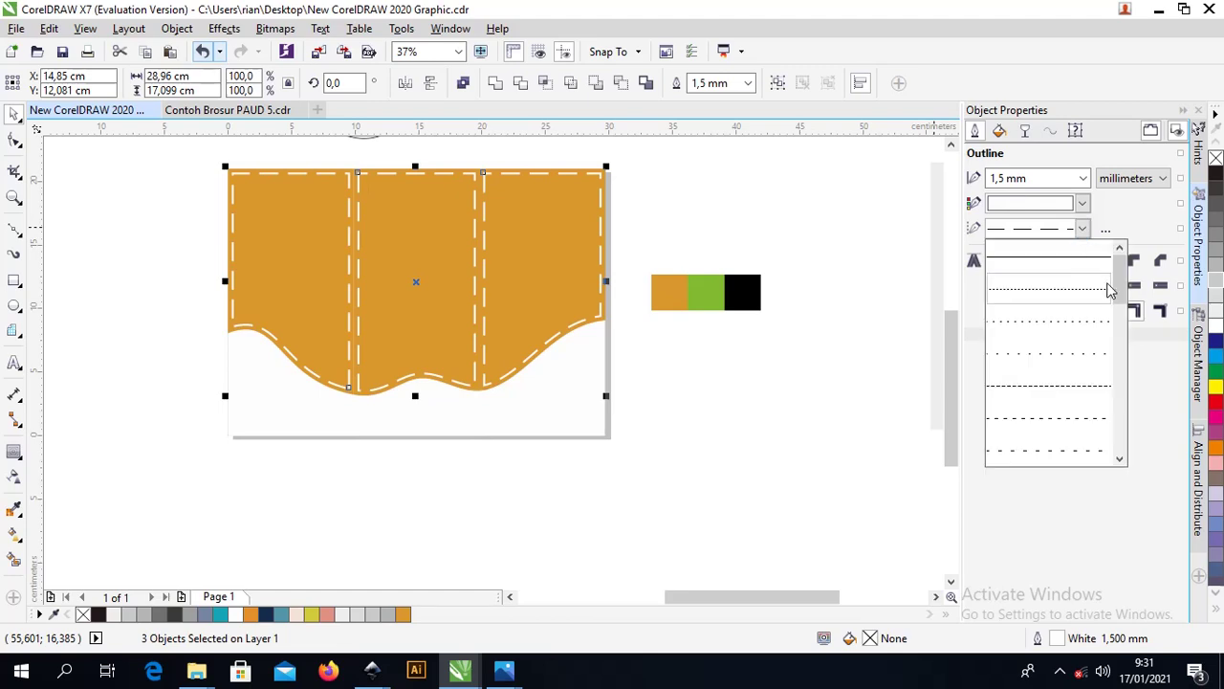
{"action": "left_click_drag", "start_coordinate": [1115, 284], "coordinate": [1124, 325]}
{"action": "left_click", "coordinate": [995, 257]}
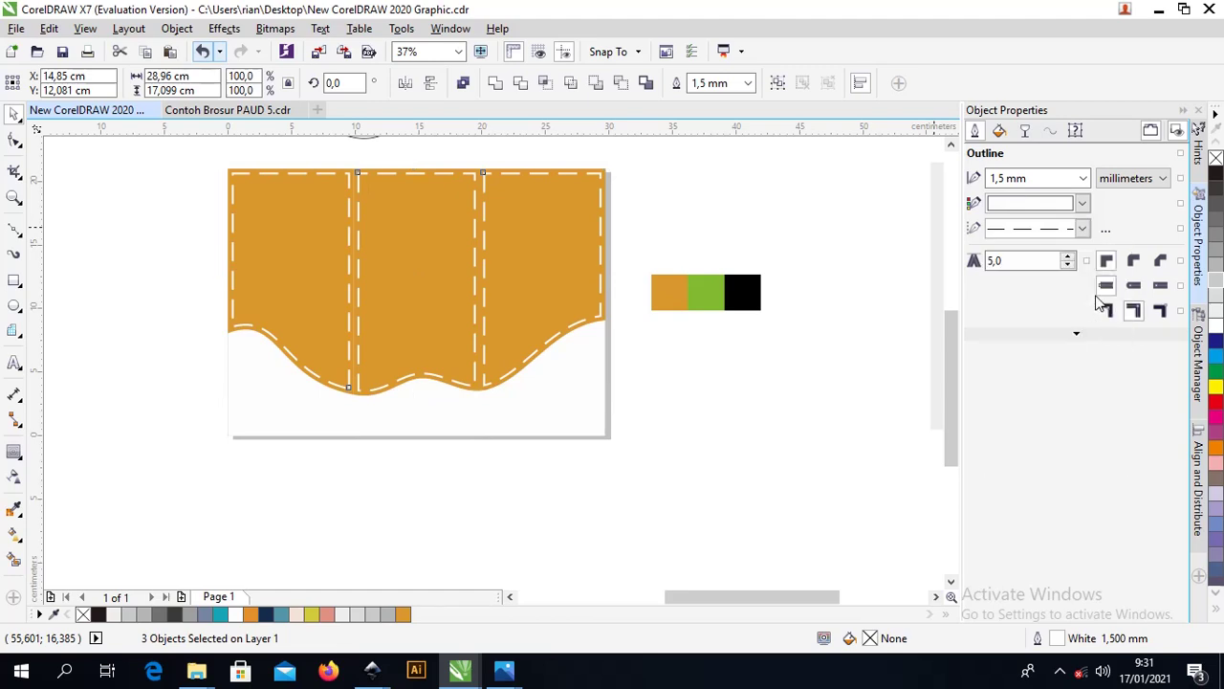
Give the three inset contours a medium-dash line style with rounded corners and rounded line caps.
{"action": "left_click", "coordinate": [1083, 230]}
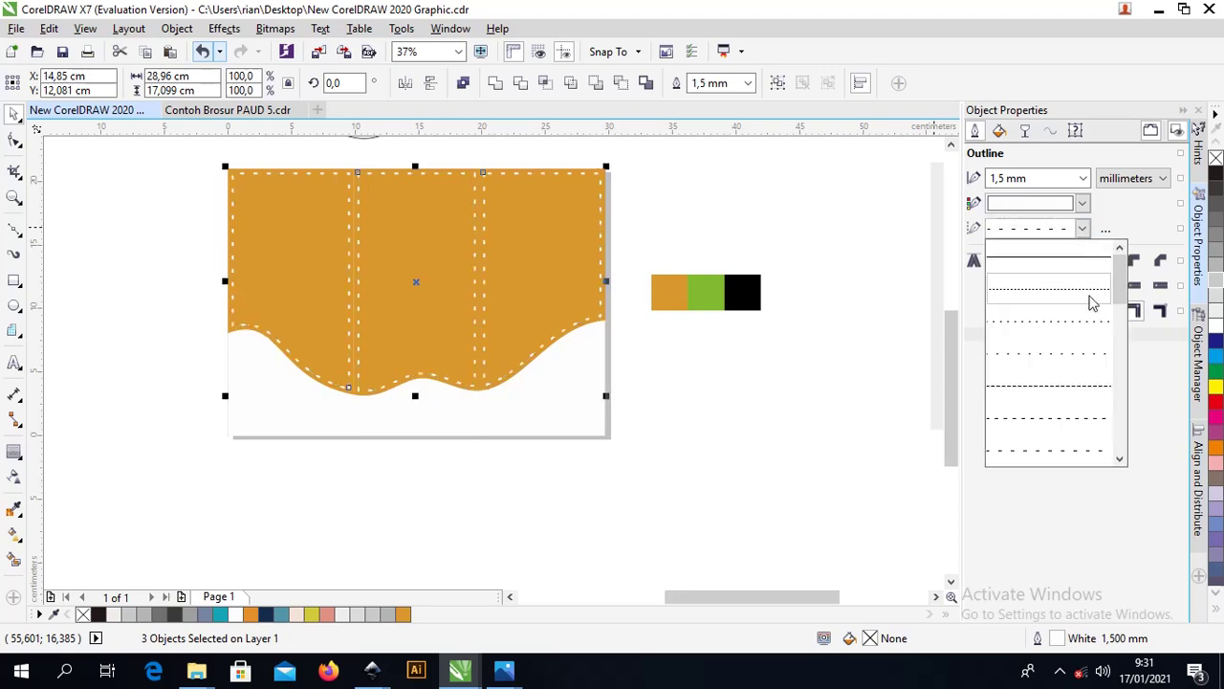
{"action": "left_click_drag", "start_coordinate": [1119, 273], "coordinate": [1120, 332]}
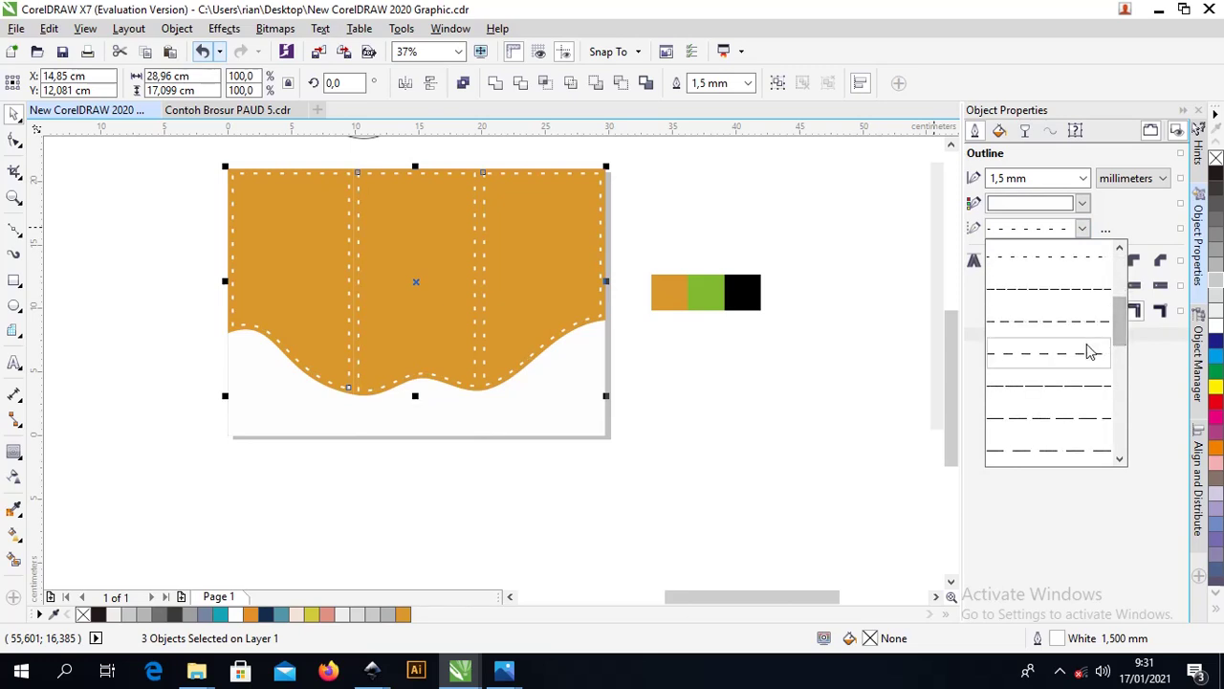
{"action": "left_click", "coordinate": [1085, 352]}
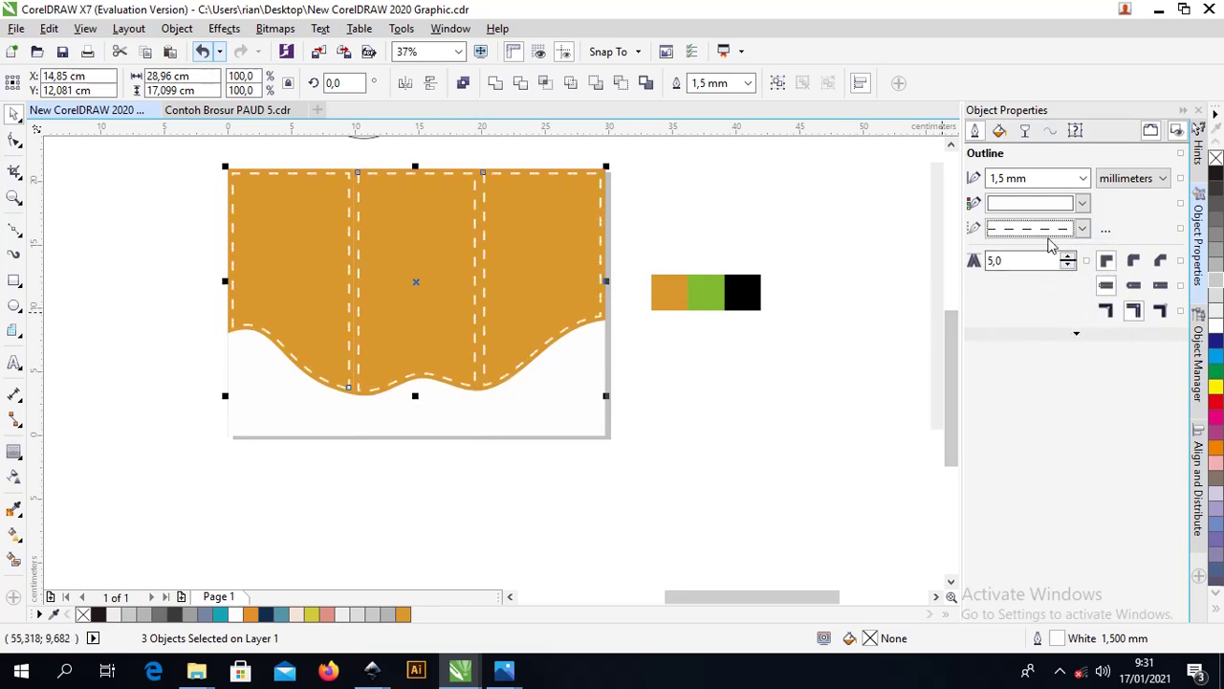
{"action": "left_click", "coordinate": [1134, 261]}
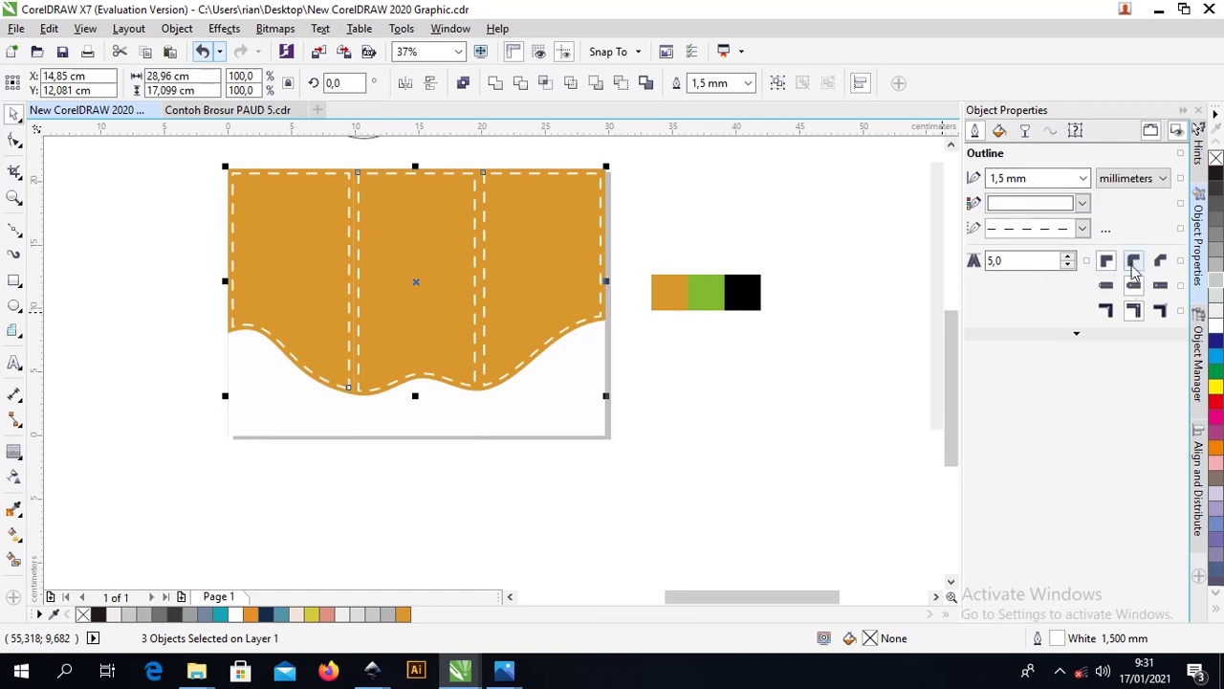
{"action": "scroll", "coordinate": [470, 383], "scroll_direction": "up", "scroll_amount": 6}
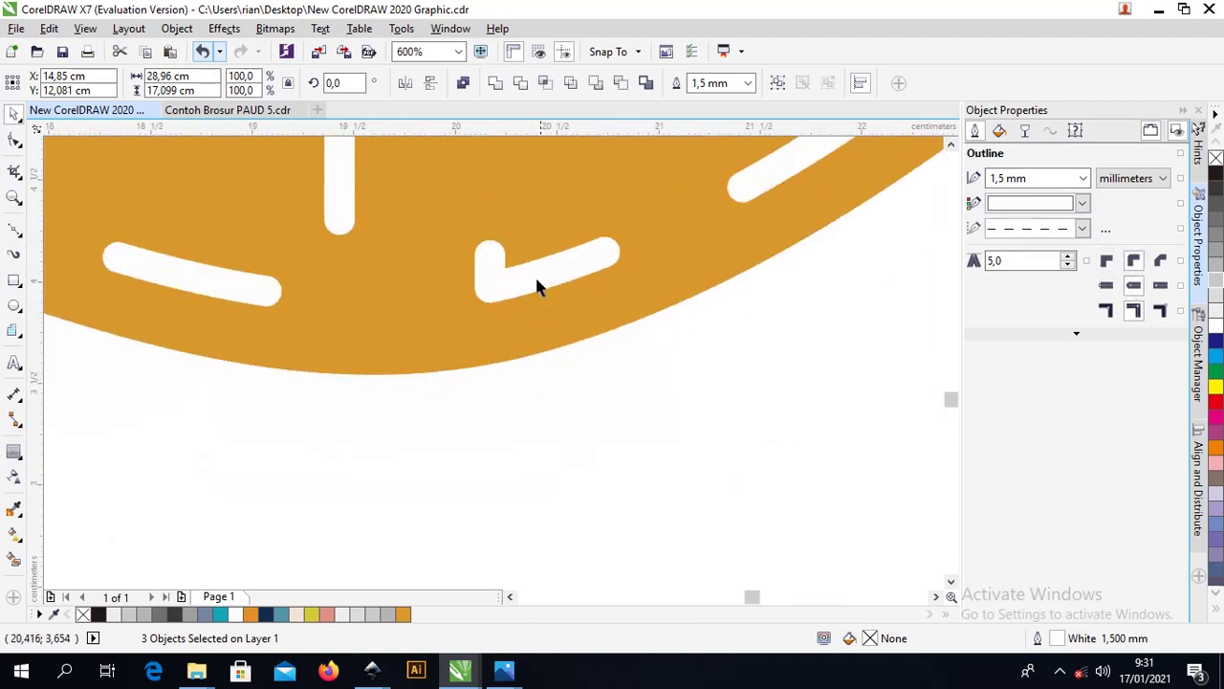
{"action": "scroll", "coordinate": [535, 287], "scroll_direction": "down", "scroll_amount": 6}
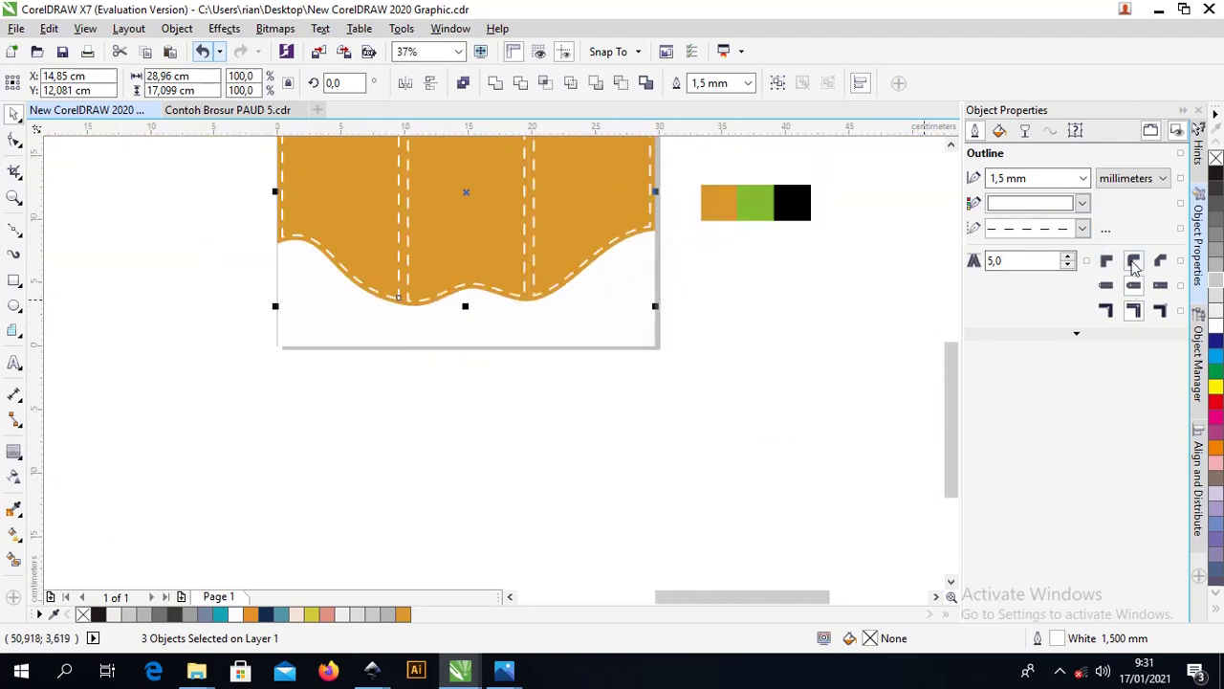
{"action": "left_click", "coordinate": [789, 292]}
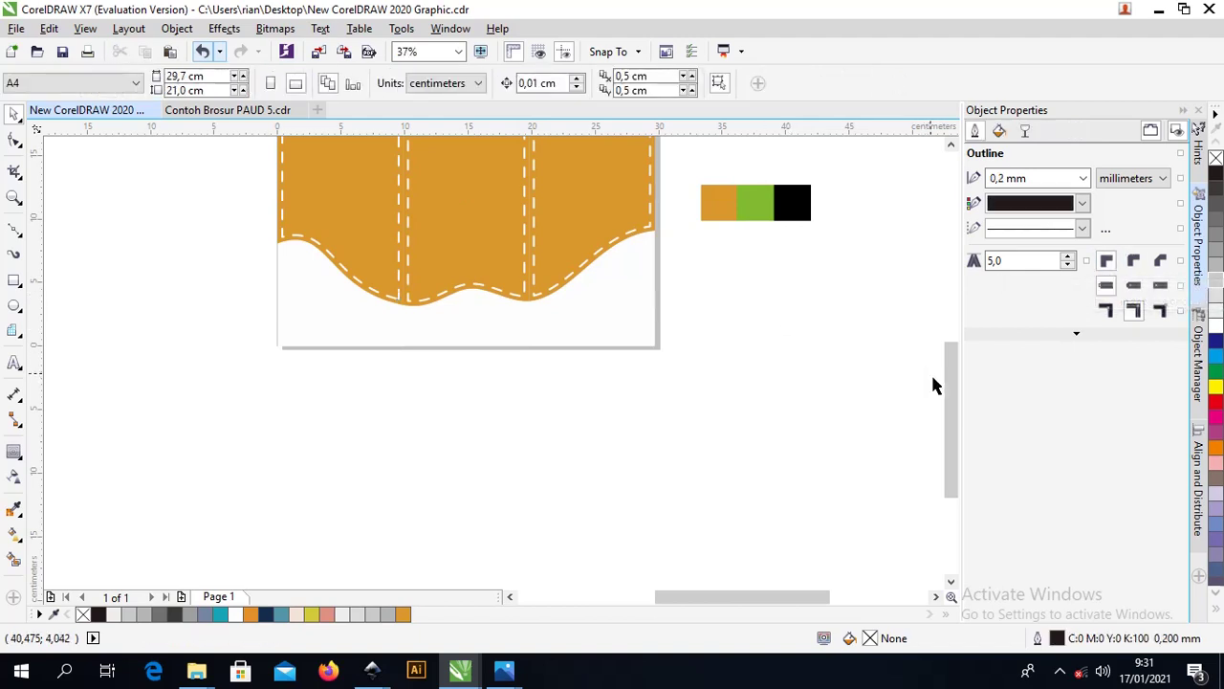
Import the Unsplash photo of the craft table from the Tutorial Dan Bahan folder onto the brochure page.
{"action": "left_click_drag", "start_coordinate": [947, 383], "coordinate": [940, 341]}
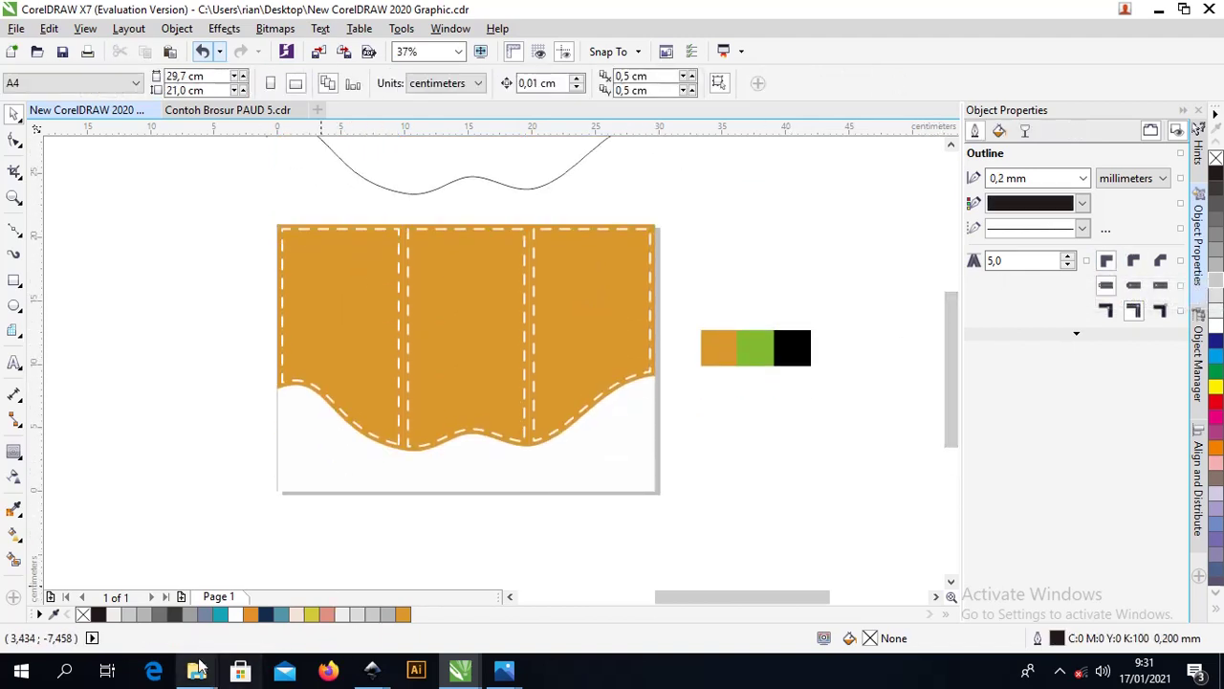
{"action": "mouse_move", "coordinate": [199, 667]}
{"action": "left_click", "coordinate": [105, 594]}
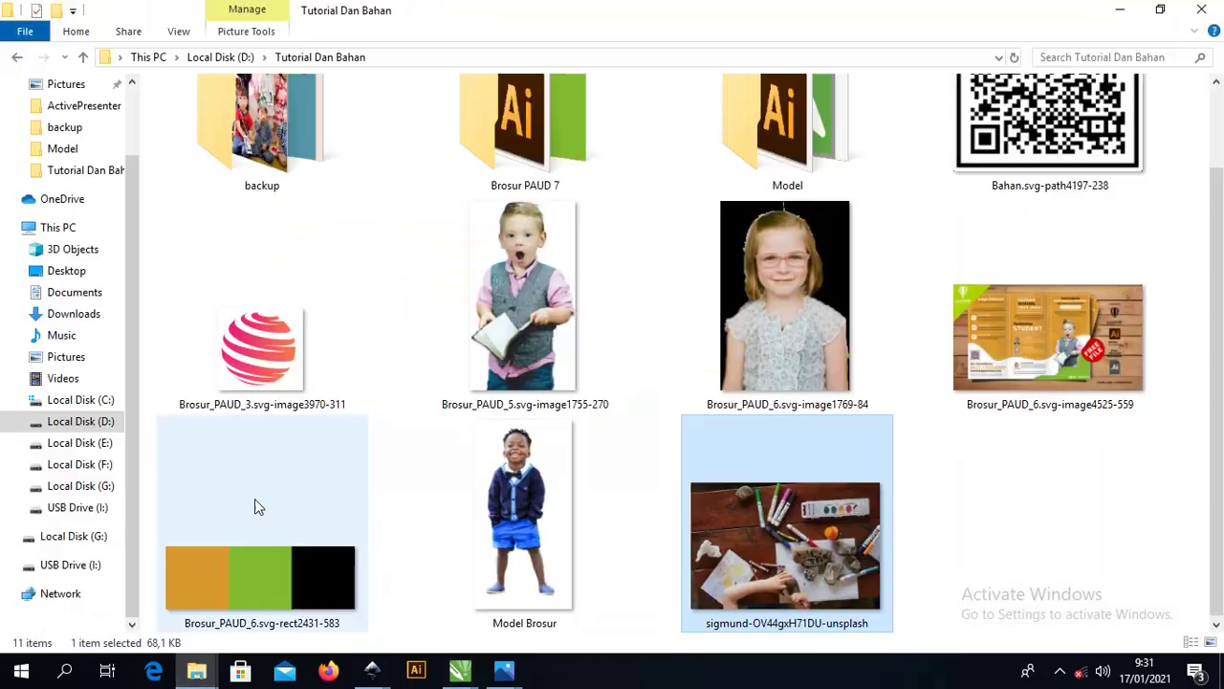
{"action": "left_click_drag", "start_coordinate": [809, 546], "coordinate": [671, 480]}
{"action": "left_click_drag", "start_coordinate": [739, 504], "coordinate": [487, 345]}
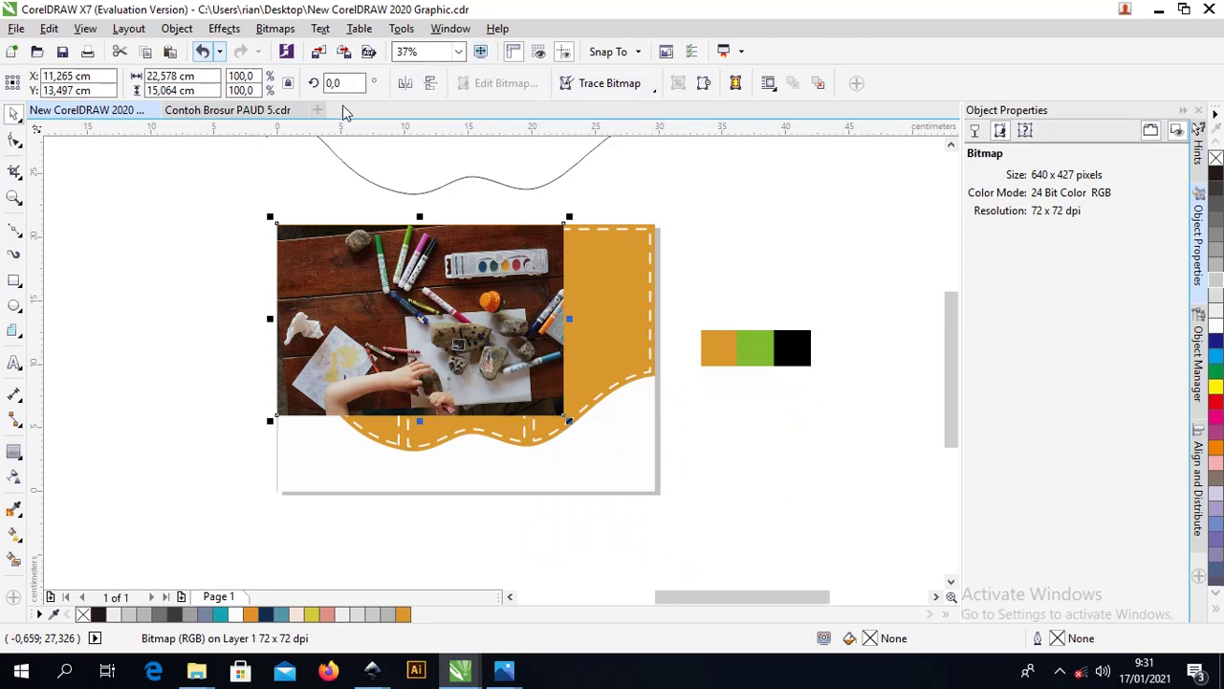
Scale the craft-table photo proportionally to a width of 29.7 cm.
{"action": "left_click", "coordinate": [202, 79]}
{"action": "type", "text": "21"}
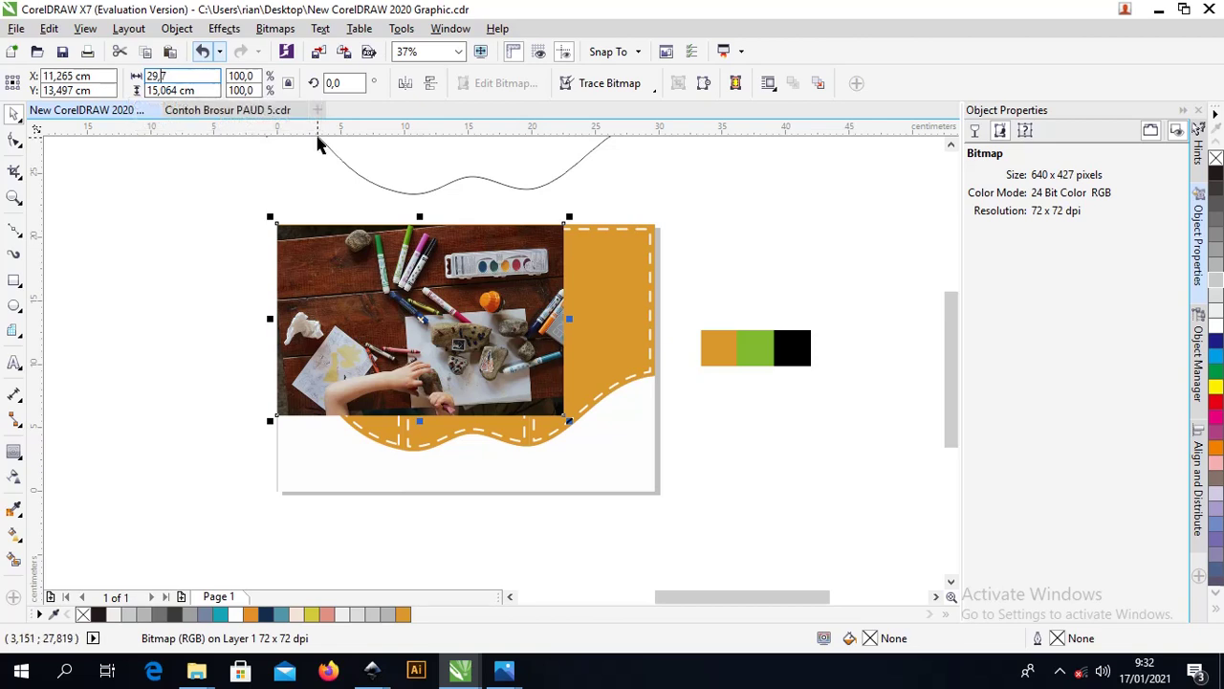
{"action": "key", "text": "Return"}
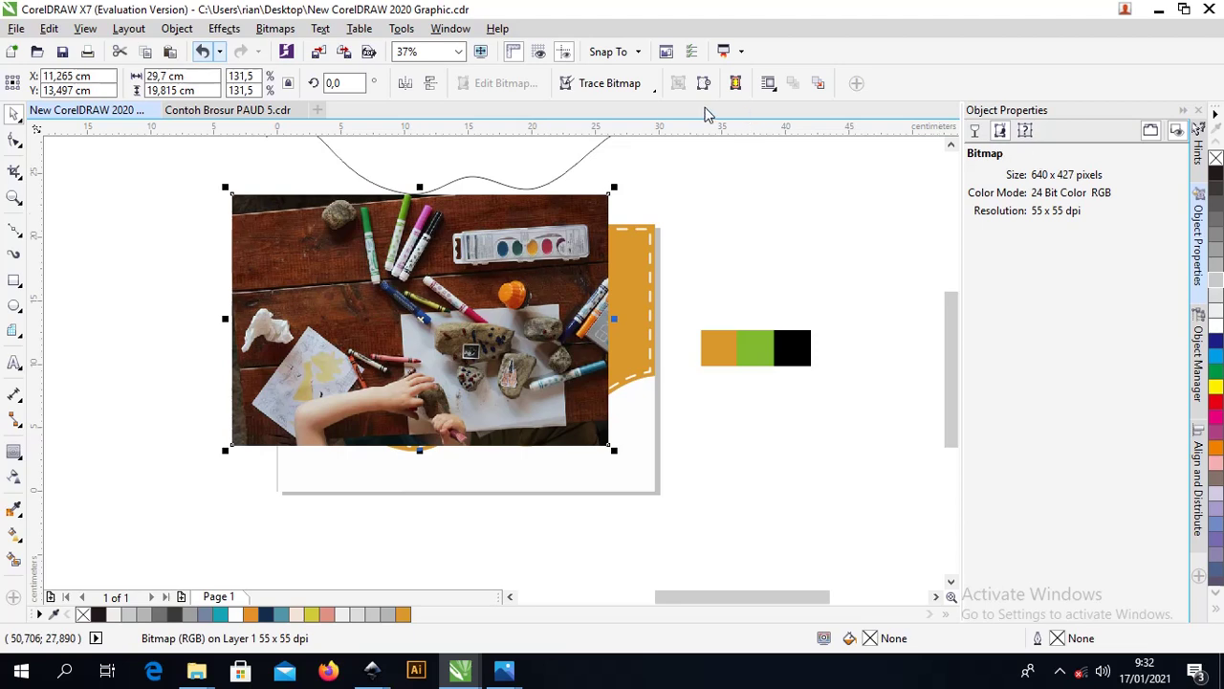
Centre the photo horizontally on the page and align its upper edge with the page's upper edge.
{"action": "left_click", "coordinate": [177, 28]}
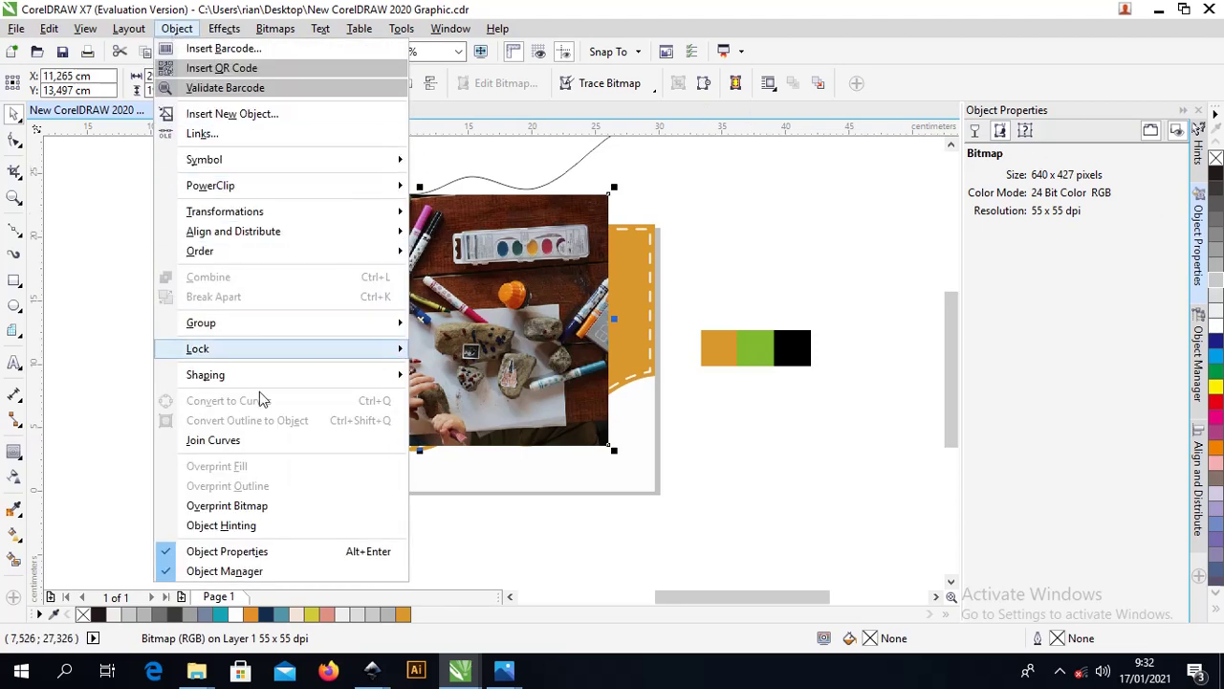
{"action": "left_click", "coordinate": [1196, 474]}
{"action": "left_click", "coordinate": [1010, 151]}
{"action": "left_click", "coordinate": [1011, 176]}
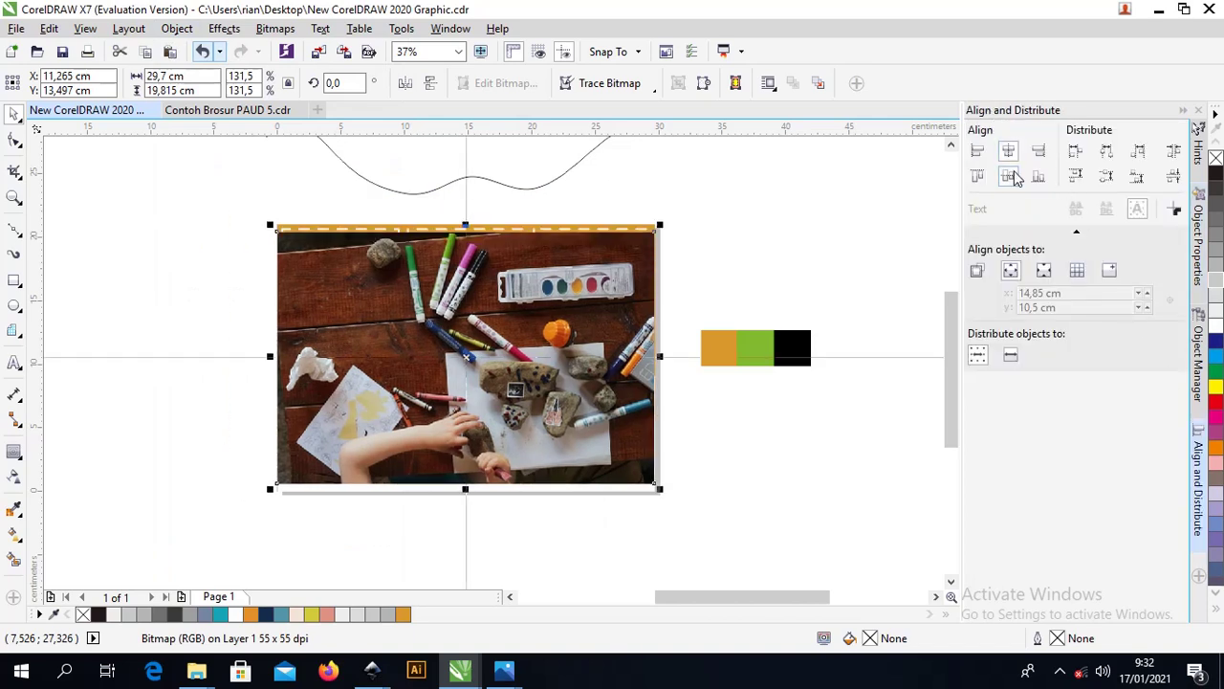
{"action": "left_click", "coordinate": [688, 240]}
{"action": "key", "text": "Tab"}
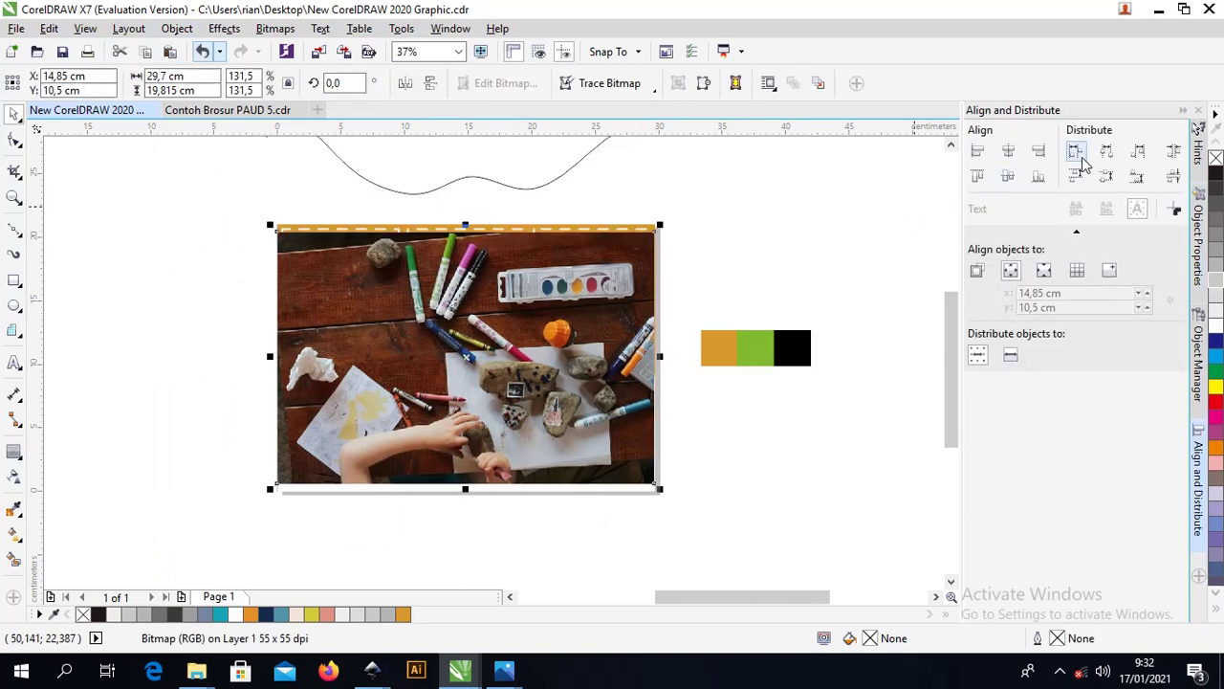
{"action": "left_click", "coordinate": [753, 173]}
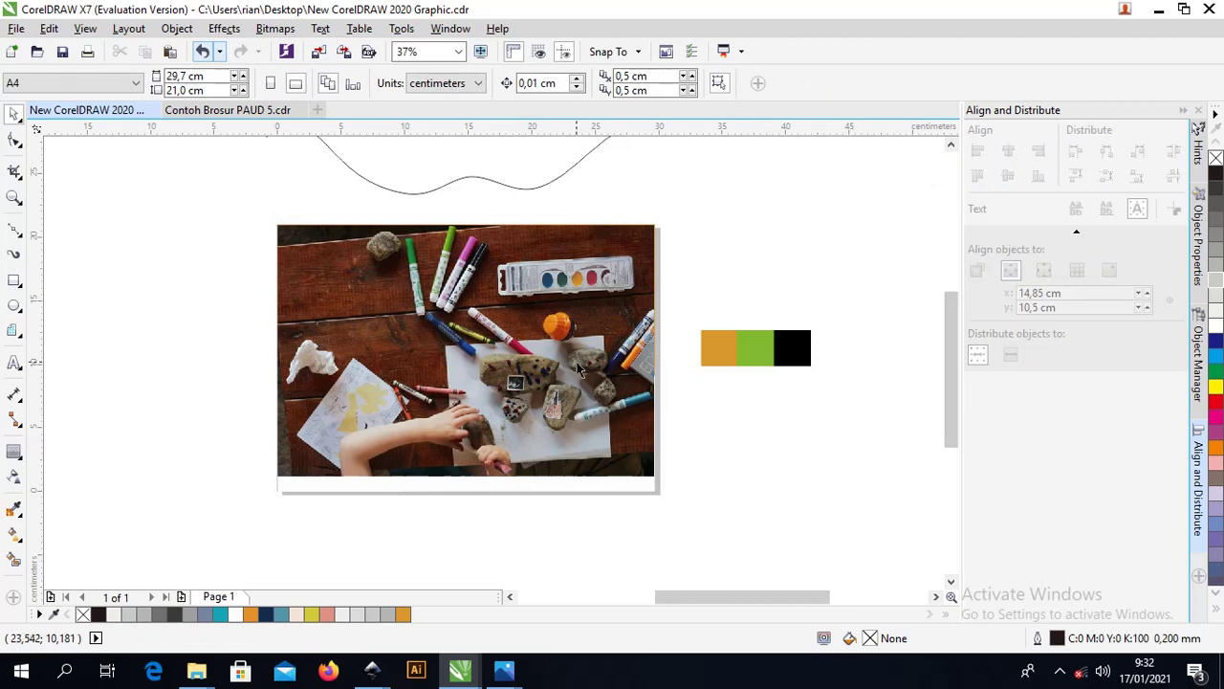
Apply uniform transparency of 90 with the Multiply merge mode to the photo.
{"action": "left_click", "coordinate": [534, 350]}
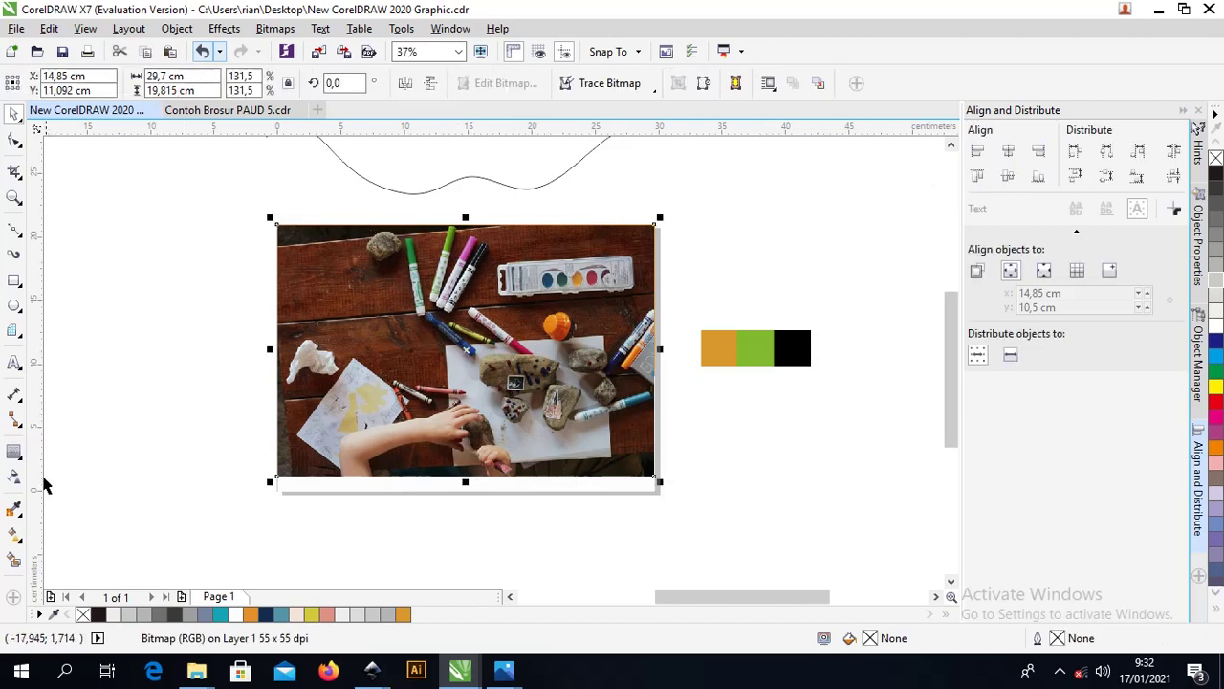
{"action": "left_click", "coordinate": [11, 478]}
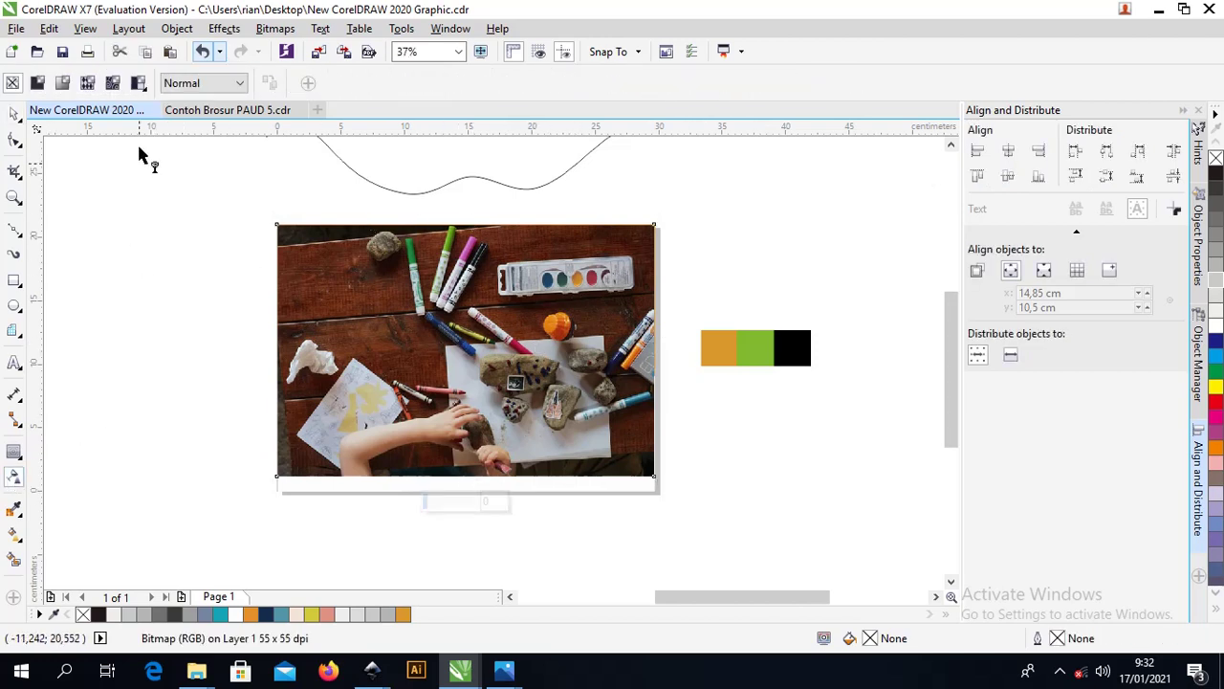
{"action": "left_click", "coordinate": [38, 84]}
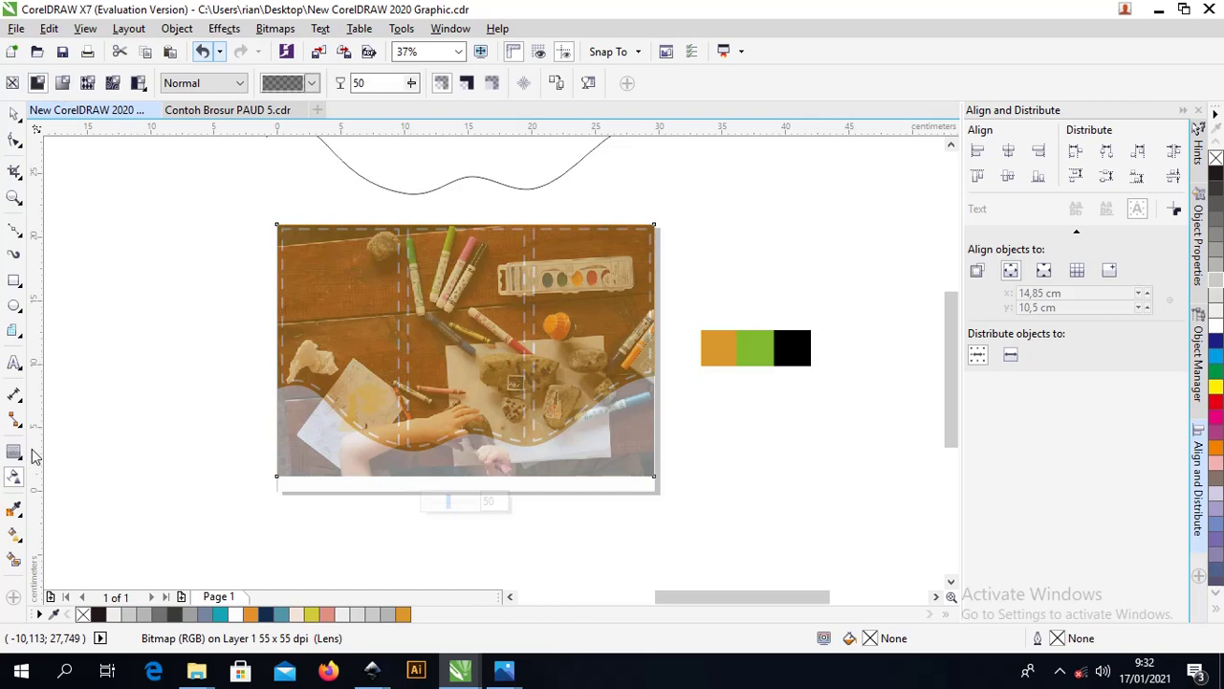
{"action": "left_click", "coordinate": [204, 84]}
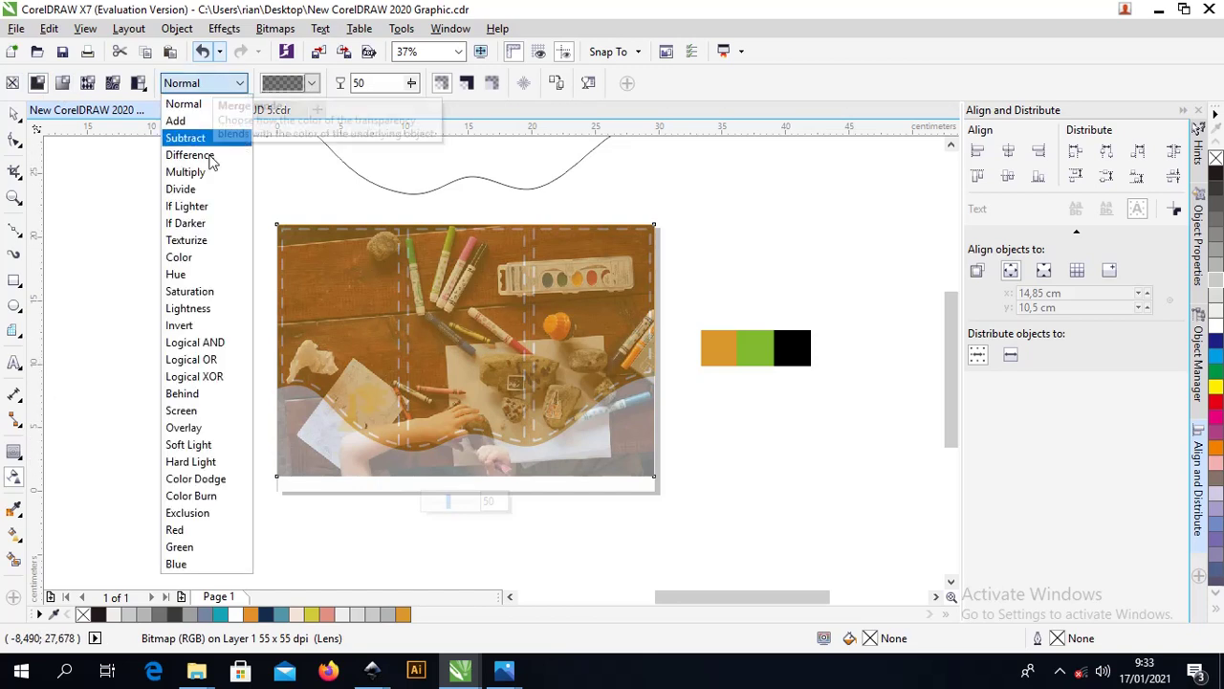
{"action": "left_click", "coordinate": [185, 172]}
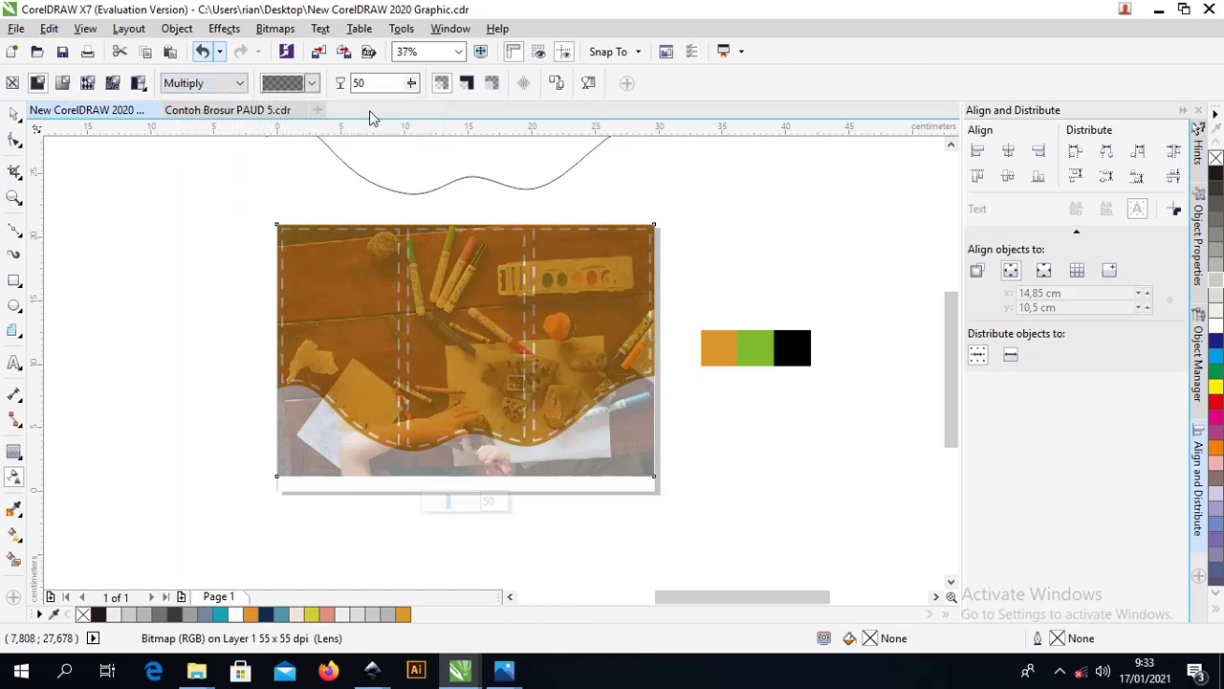
{"action": "left_click_drag", "start_coordinate": [412, 89], "coordinate": [443, 99]}
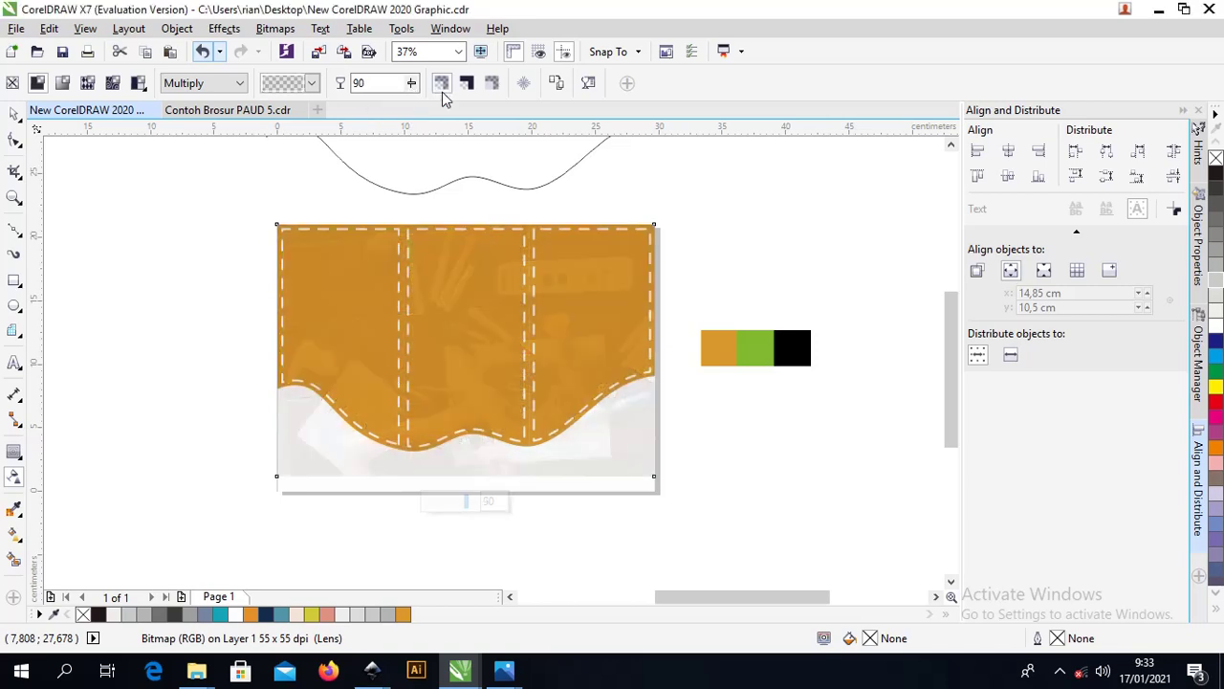
{"action": "left_click", "coordinate": [14, 115]}
Bring the white shape below the wave in front of the transparent photo.
{"action": "scroll", "coordinate": [505, 457], "scroll_direction": "up", "scroll_amount": 1}
{"action": "scroll", "coordinate": [506, 457], "scroll_direction": "up", "scroll_amount": 1}
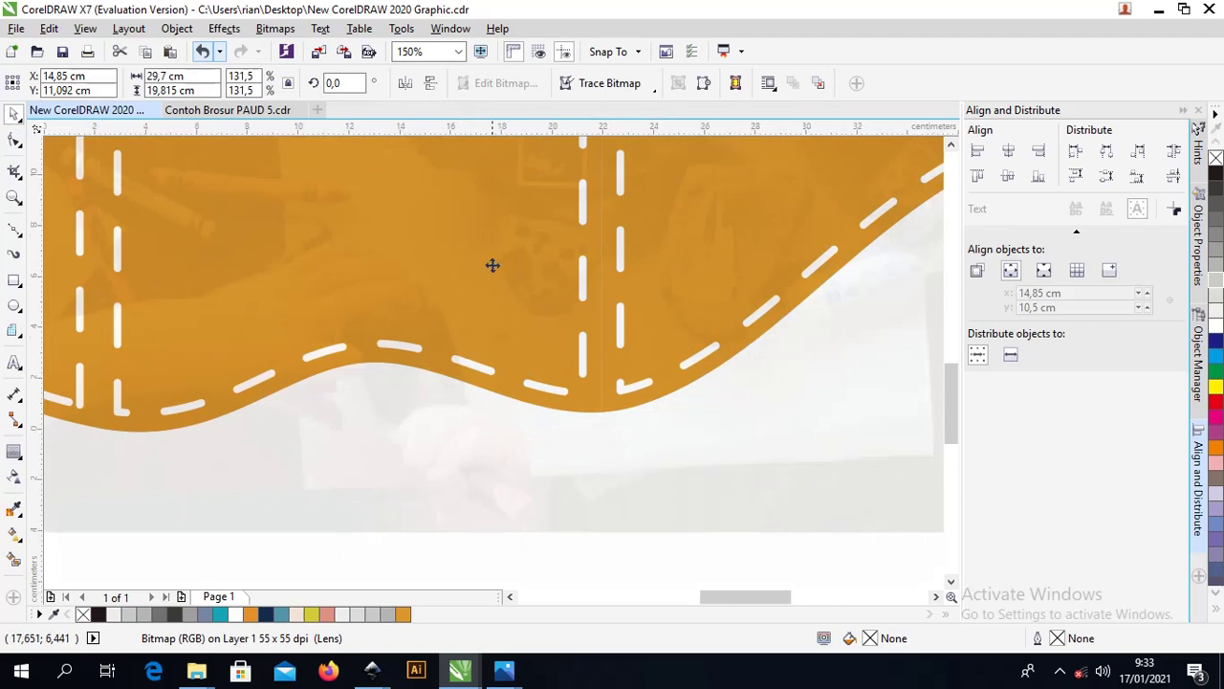
{"action": "scroll", "coordinate": [492, 265], "scroll_direction": "down", "scroll_amount": 1}
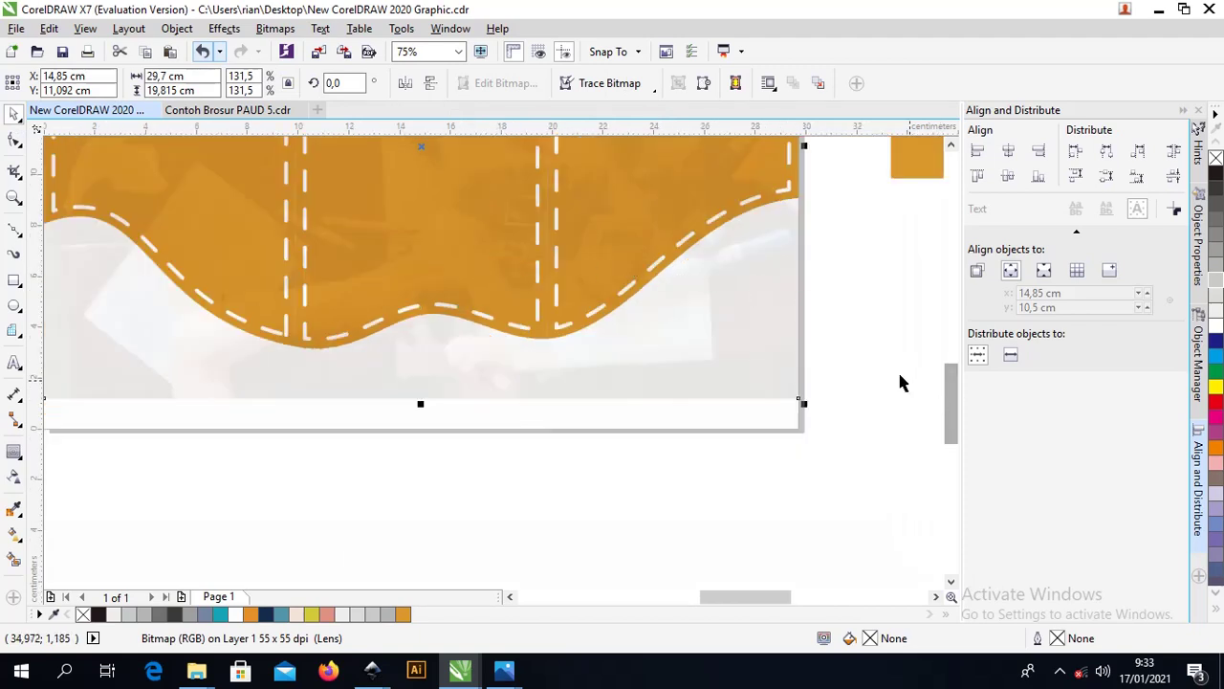
{"action": "scroll", "coordinate": [799, 315], "scroll_direction": "down", "scroll_amount": 1}
{"action": "left_click", "coordinate": [891, 418]}
{"action": "left_click_drag", "start_coordinate": [892, 418], "coordinate": [361, 241]}
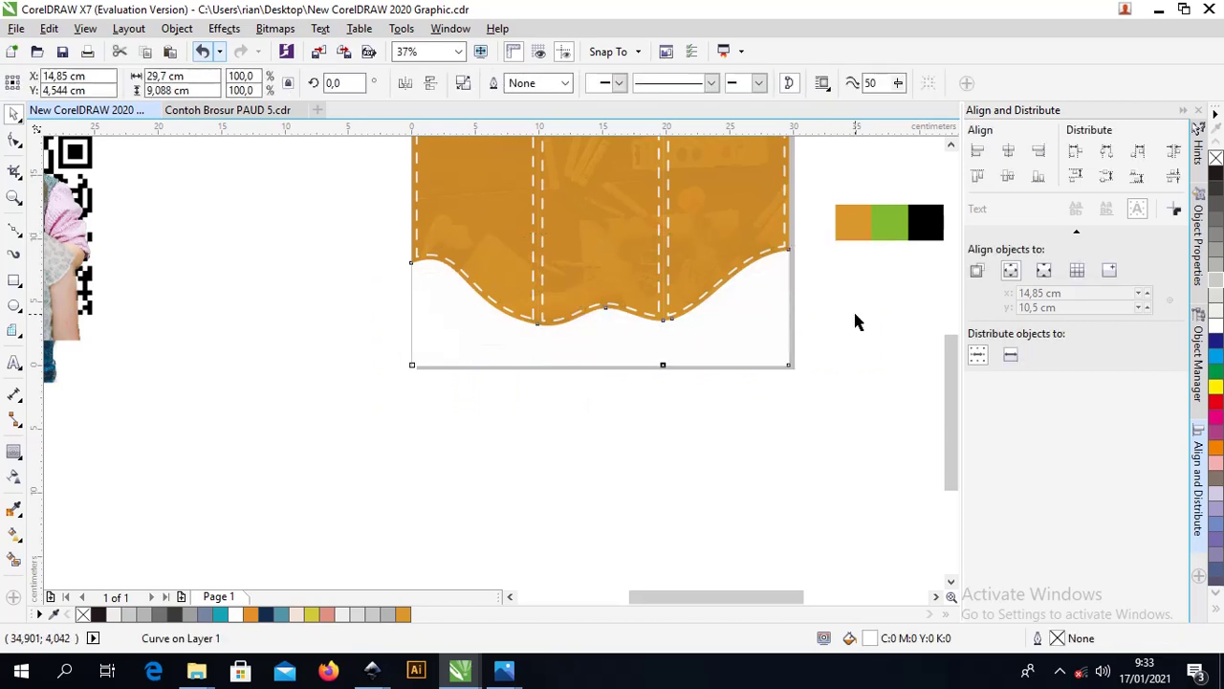
{"action": "left_click", "coordinate": [937, 362]}
{"action": "left_click_drag", "start_coordinate": [951, 374], "coordinate": [951, 315]}
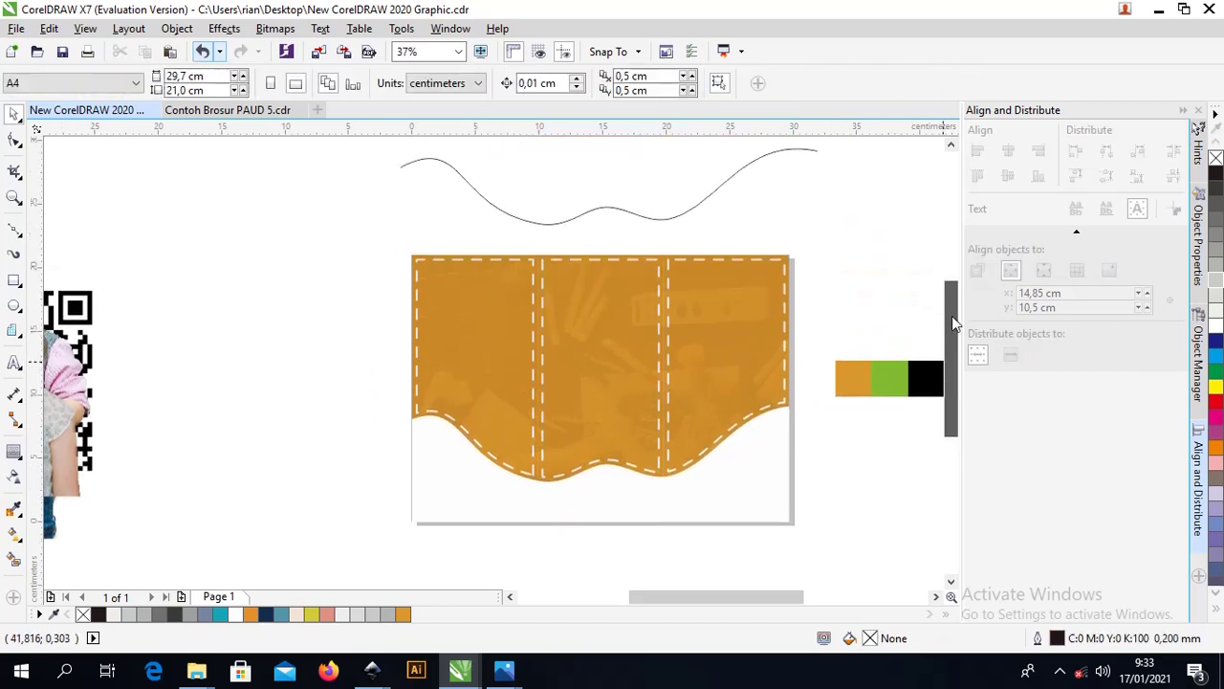
Raise the photo's uniform transparency to about 93.
{"action": "left_click", "coordinate": [736, 304]}
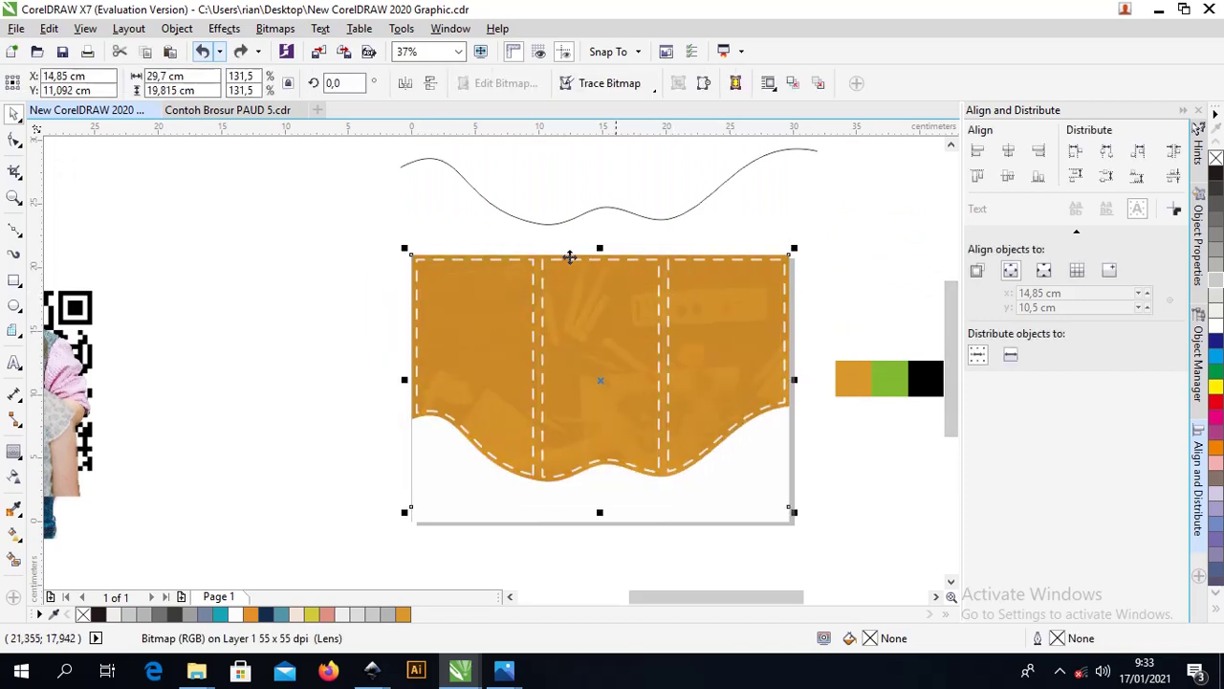
{"action": "left_click", "coordinate": [14, 475]}
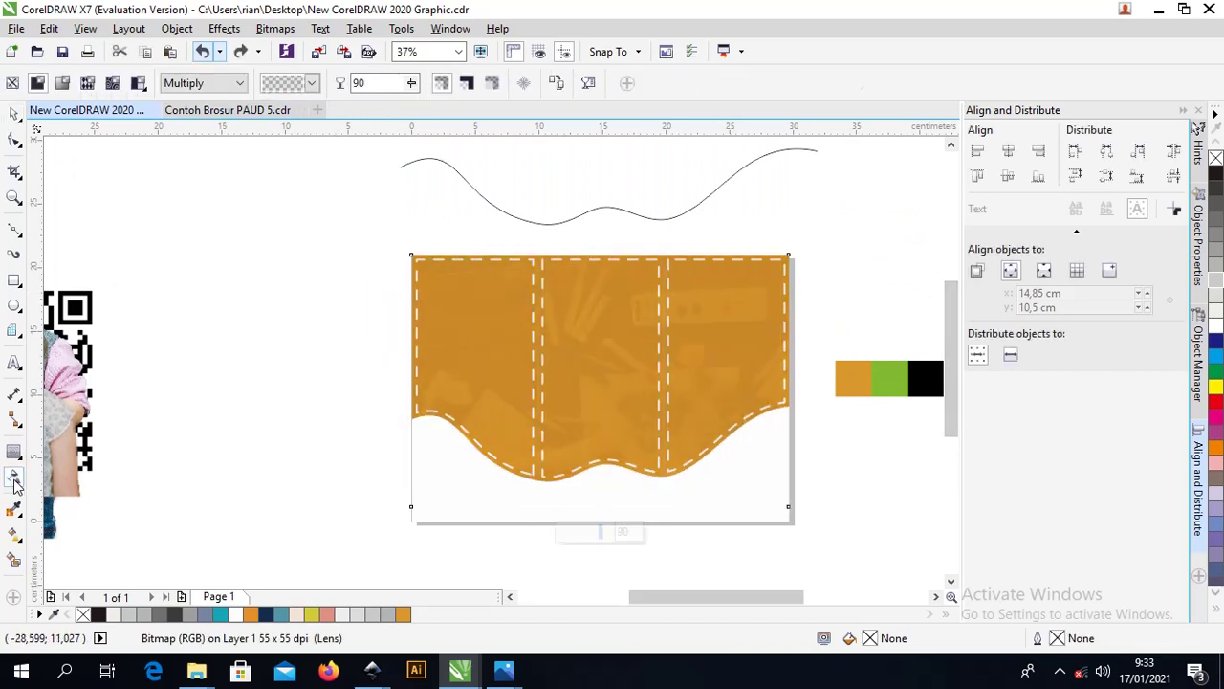
{"action": "left_click", "coordinate": [411, 84]}
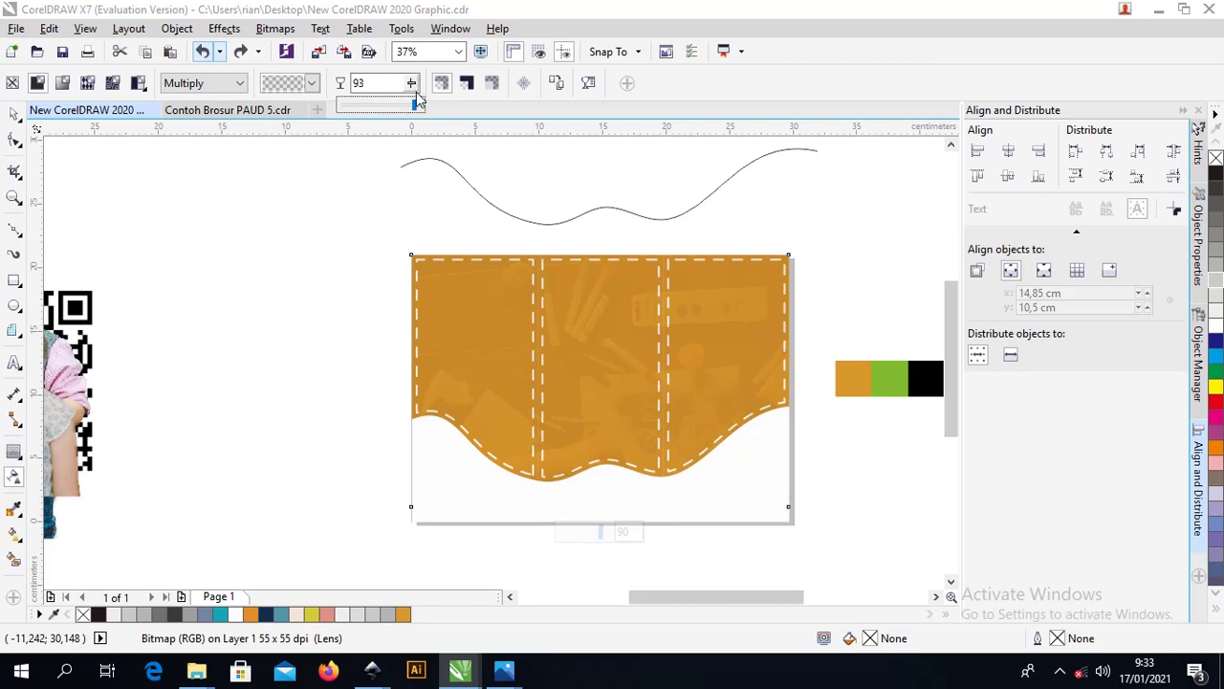
{"action": "left_click", "coordinate": [368, 248]}
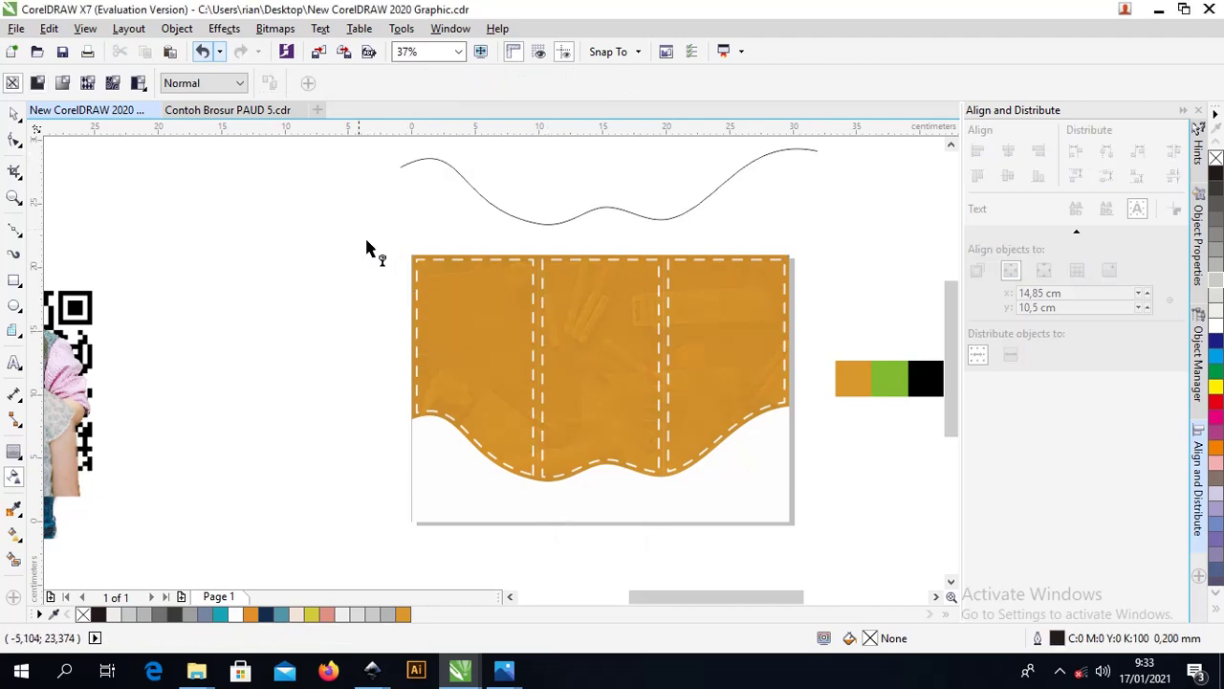
{"action": "left_click", "coordinate": [14, 115]}
{"action": "left_click_drag", "start_coordinate": [277, 214], "coordinate": [826, 495]}
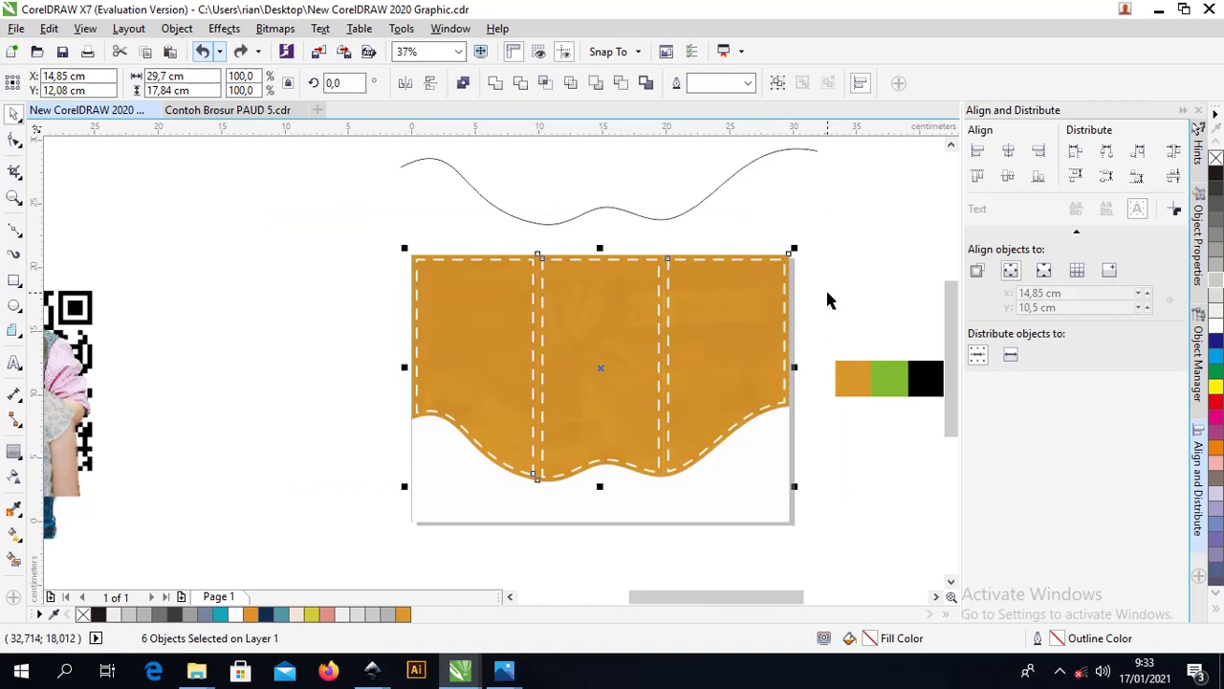
{"action": "key", "text": "Escape"}
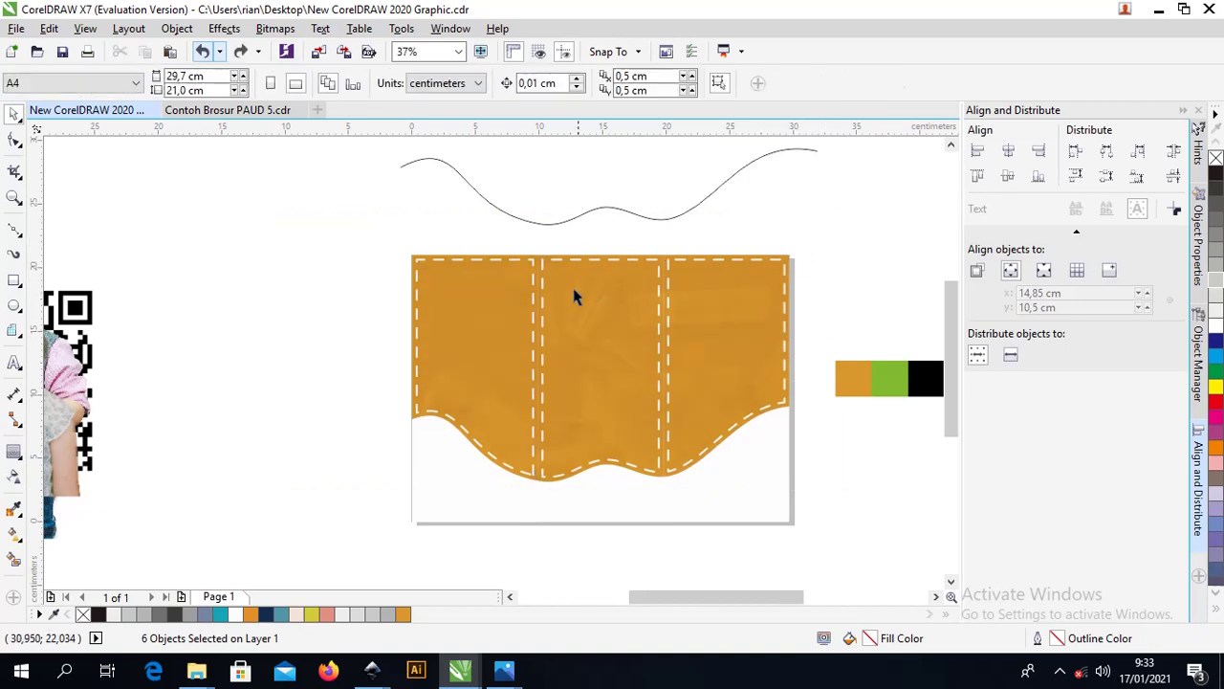
{"action": "left_click", "coordinate": [533, 268]}
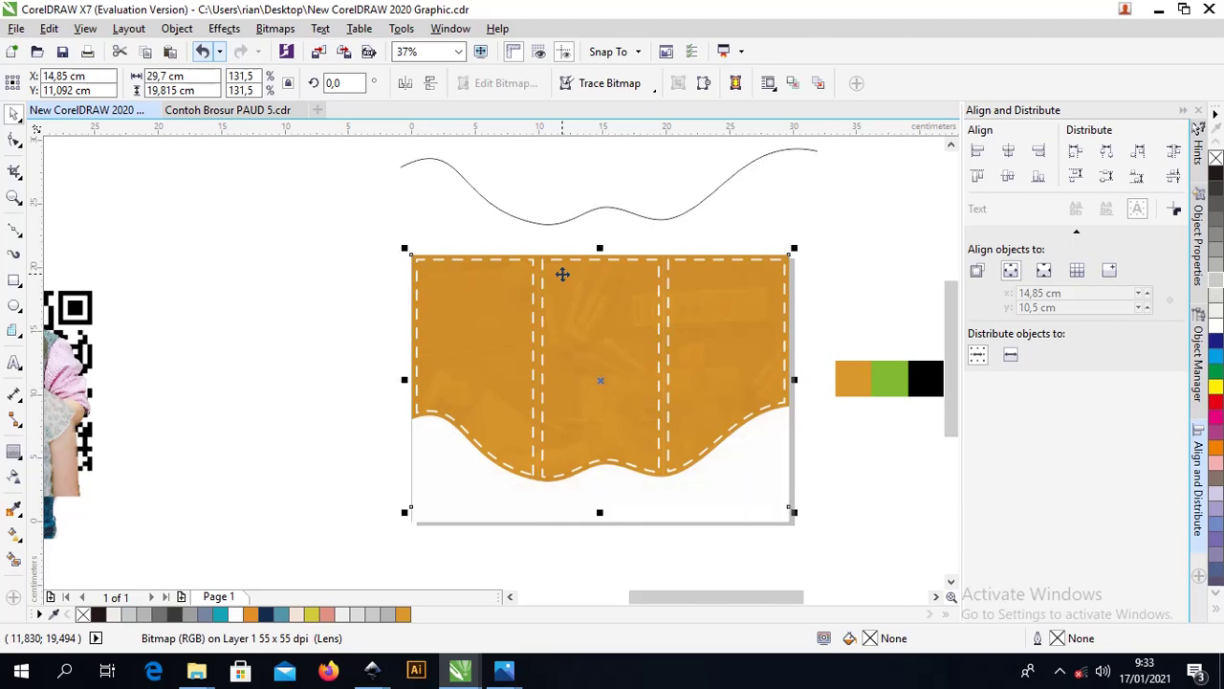
{"action": "left_click", "coordinate": [514, 238]}
Bring the transparent photo to the front of the layer.
{"action": "scroll", "coordinate": [503, 267], "scroll_direction": "up", "scroll_amount": 5}
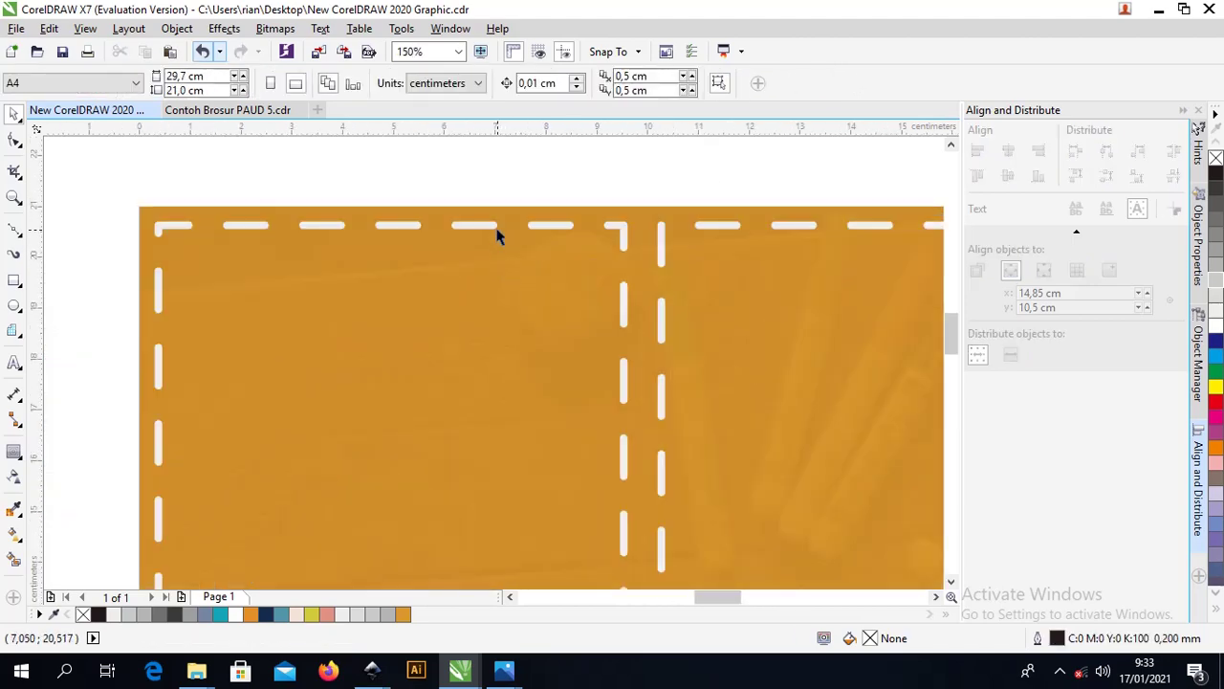
{"action": "left_click", "coordinate": [495, 235]}
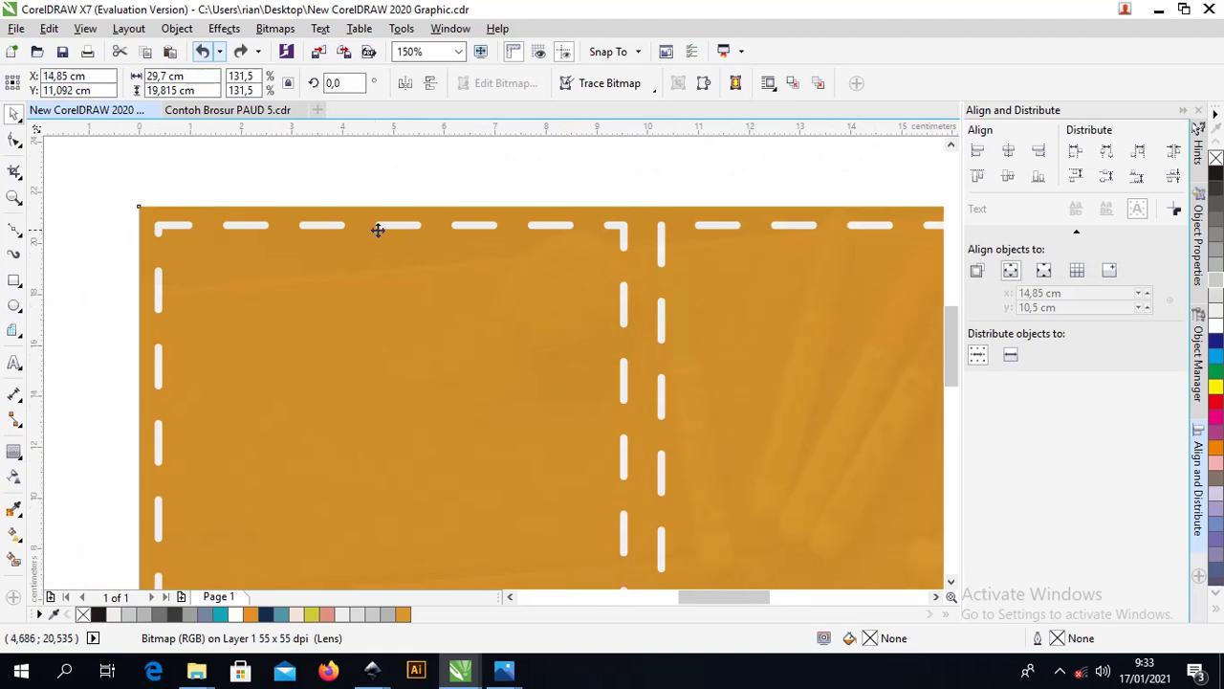
{"action": "scroll", "coordinate": [378, 230], "scroll_direction": "down", "scroll_amount": 5}
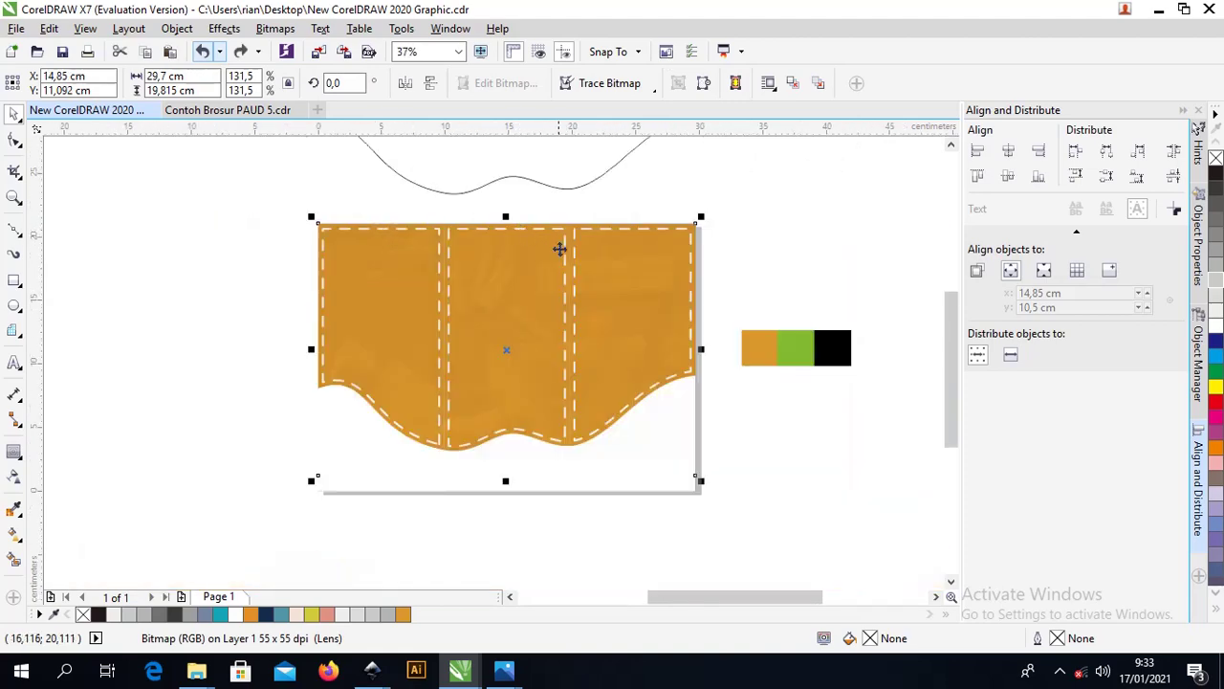
{"action": "right_click", "coordinate": [631, 237]}
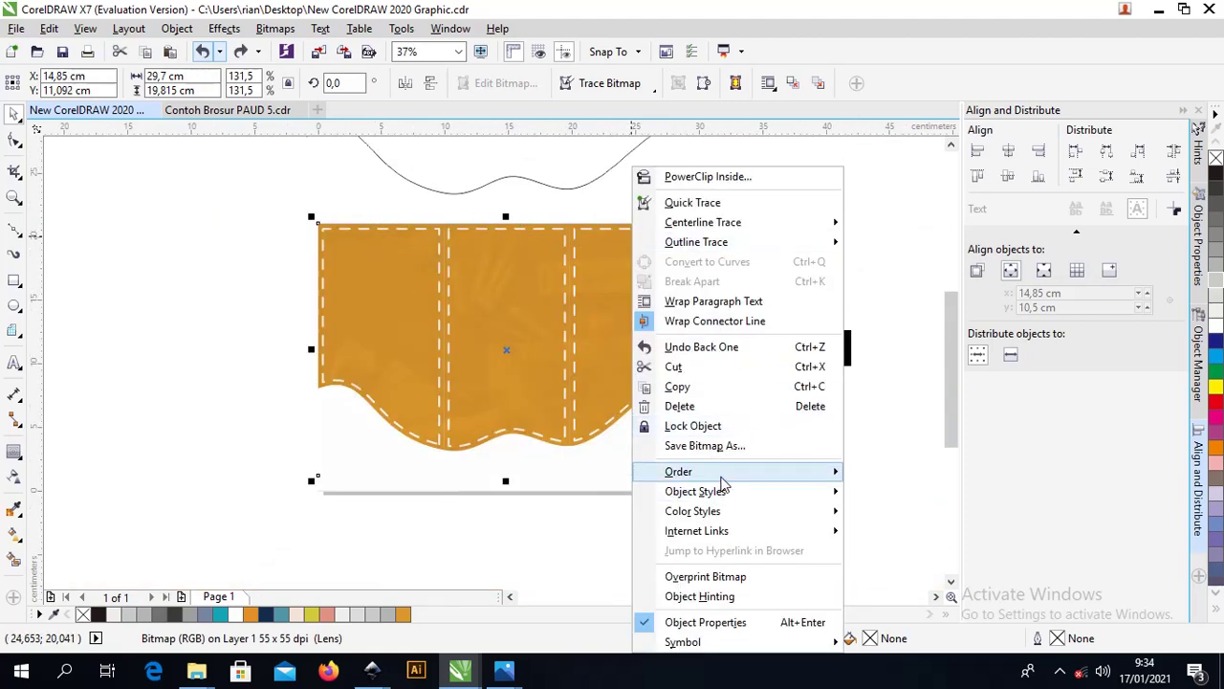
{"action": "mouse_move", "coordinate": [723, 481]}
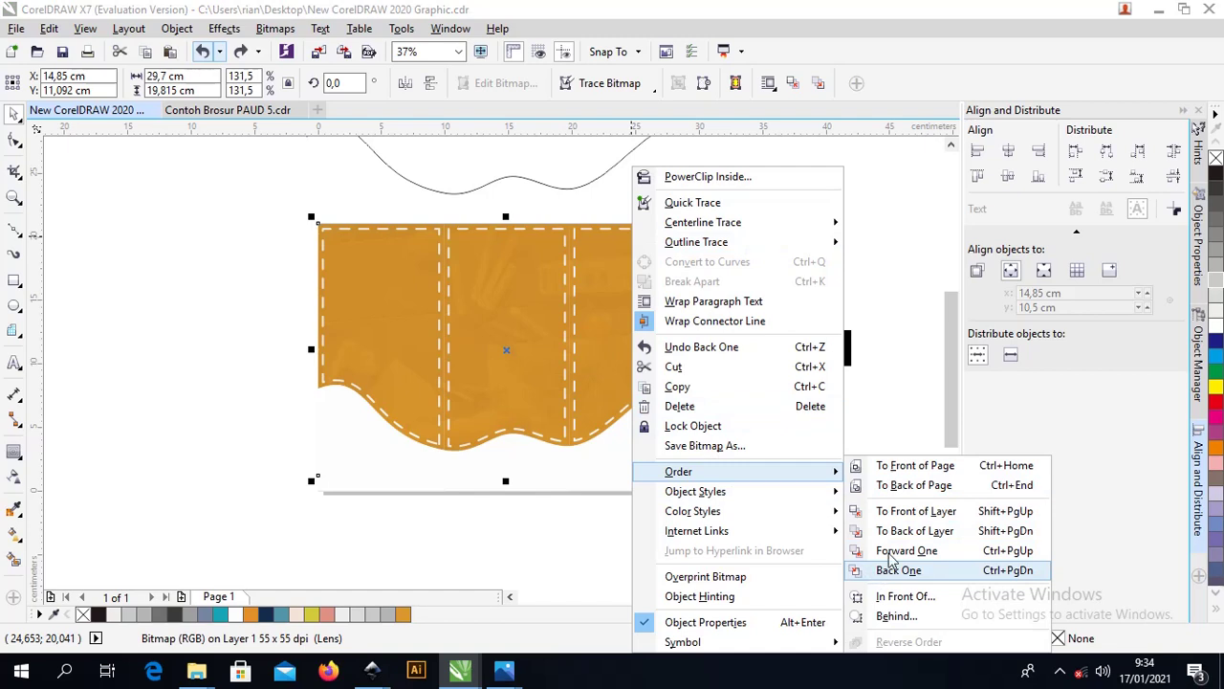
{"action": "left_click", "coordinate": [893, 517]}
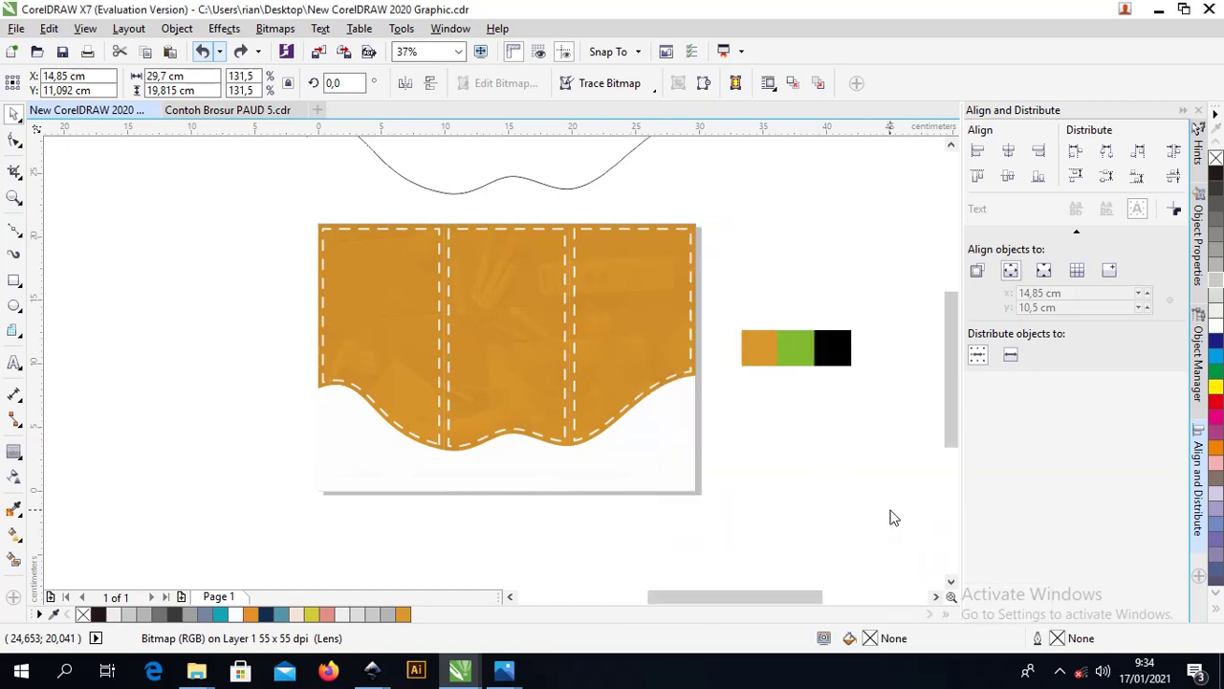
{"action": "left_click", "coordinate": [748, 243]}
Send the transparent photo to the back of the page, behind the orange panels.
{"action": "left_click", "coordinate": [647, 278]}
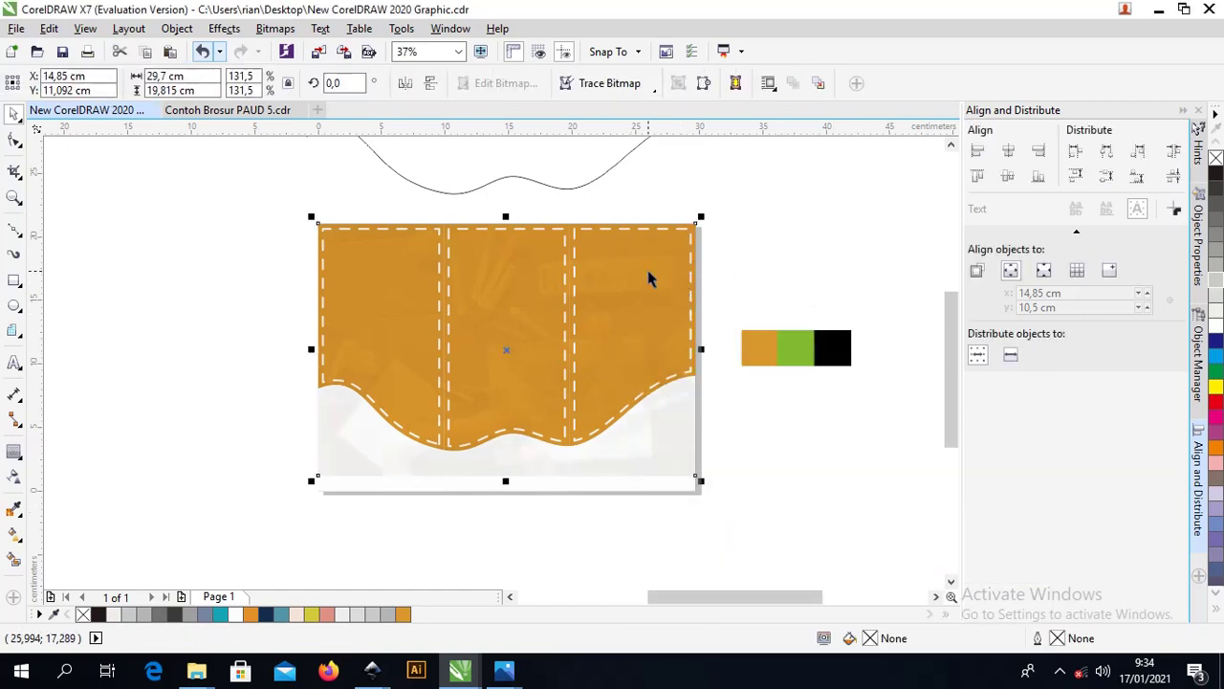
{"action": "right_click", "coordinate": [670, 402]}
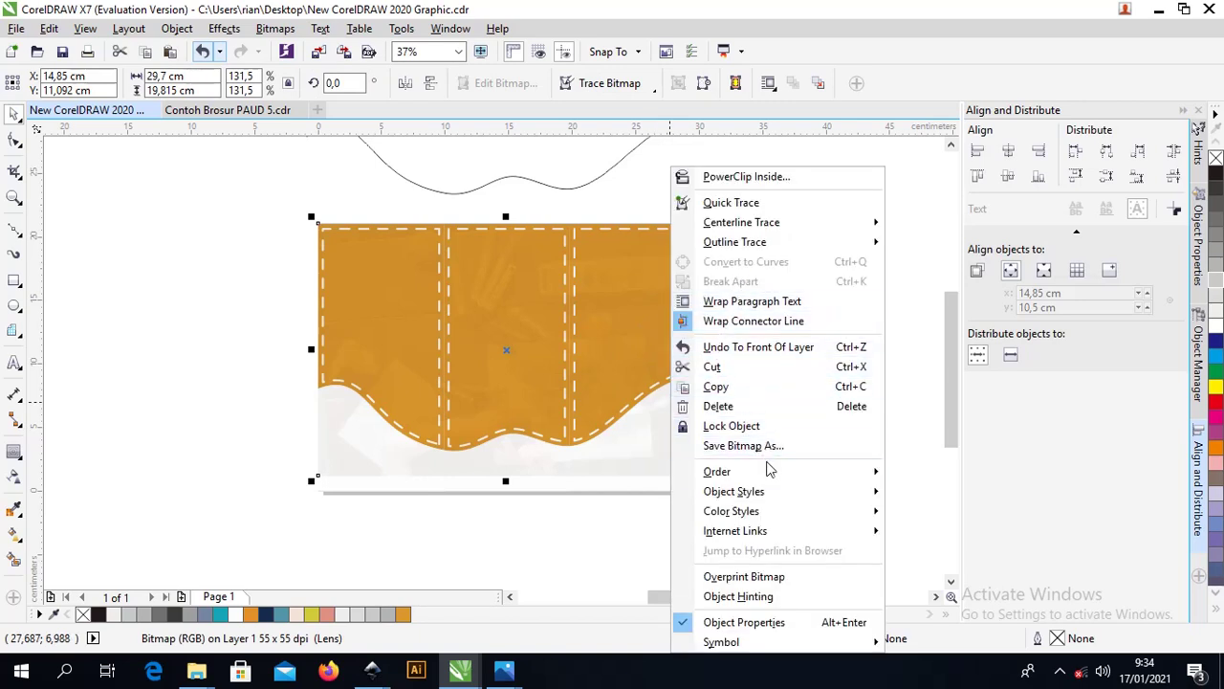
{"action": "mouse_move", "coordinate": [771, 473]}
{"action": "left_click", "coordinate": [942, 485]}
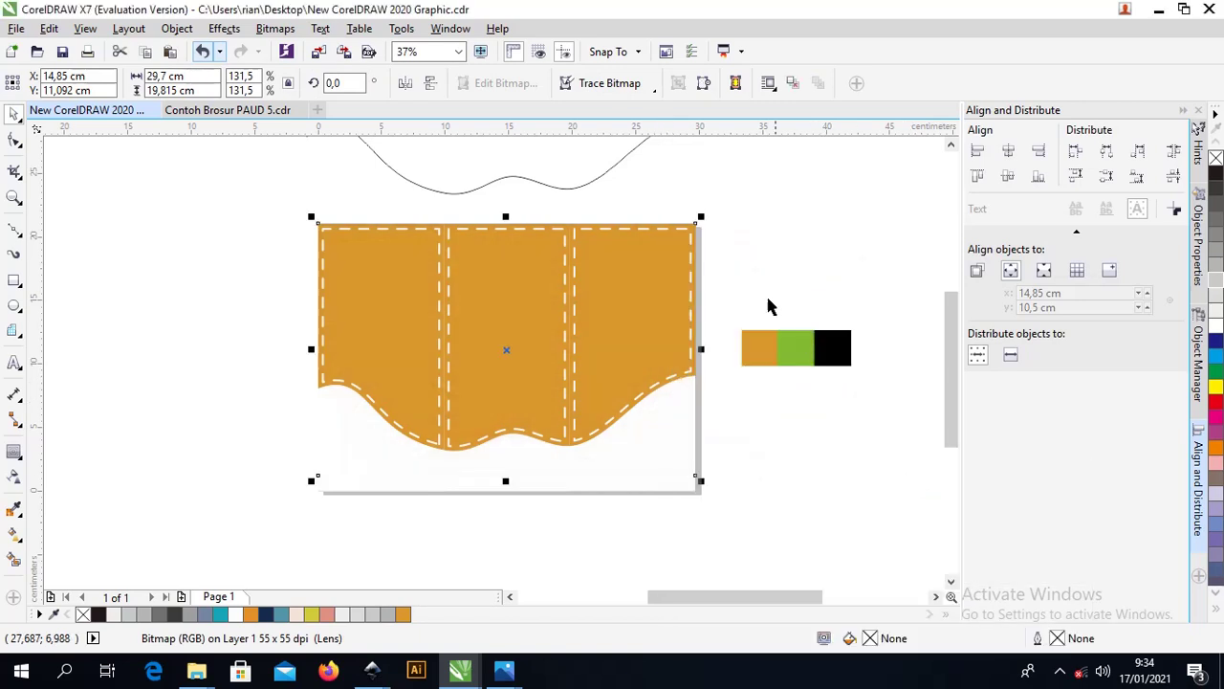
{"action": "left_click", "coordinate": [736, 306]}
Select the three white dashed contours together and try to shift them slightly left across the panels.
{"action": "left_click", "coordinate": [568, 300]}
{"action": "left_click", "coordinate": [510, 295], "text": "shift"}
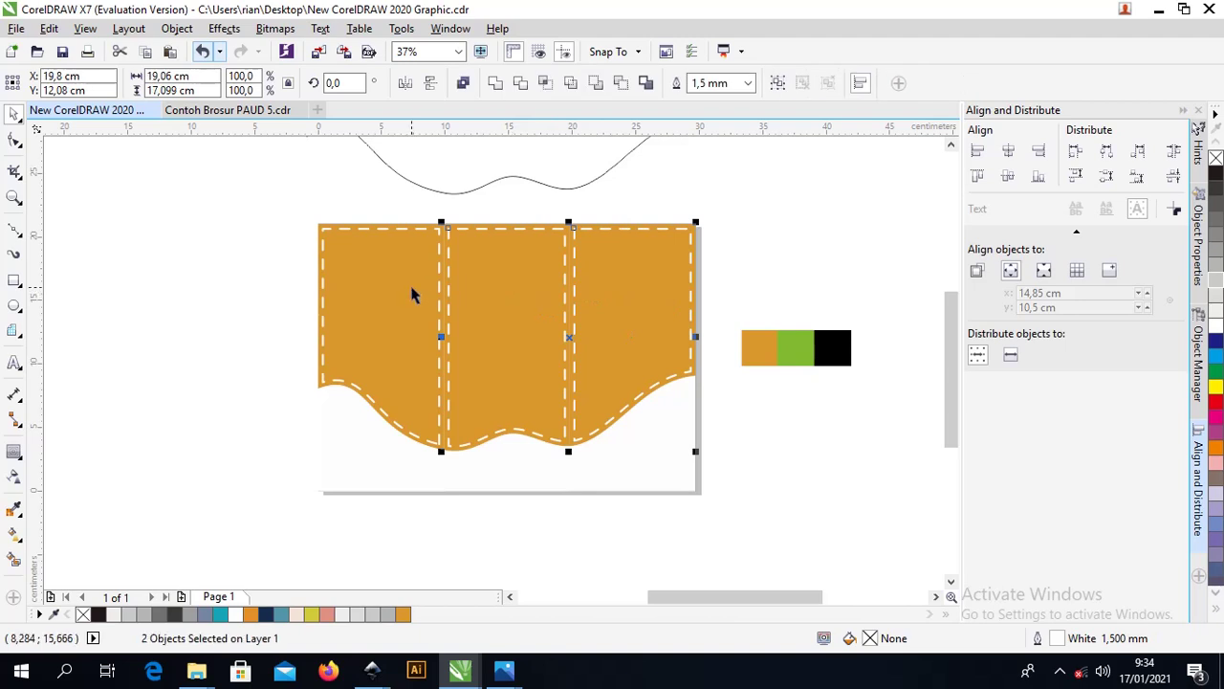
{"action": "left_click", "coordinate": [416, 293], "text": "shift"}
{"action": "left_click_drag", "start_coordinate": [510, 294], "coordinate": [469, 296]}
{"action": "left_click", "coordinate": [438, 227]}
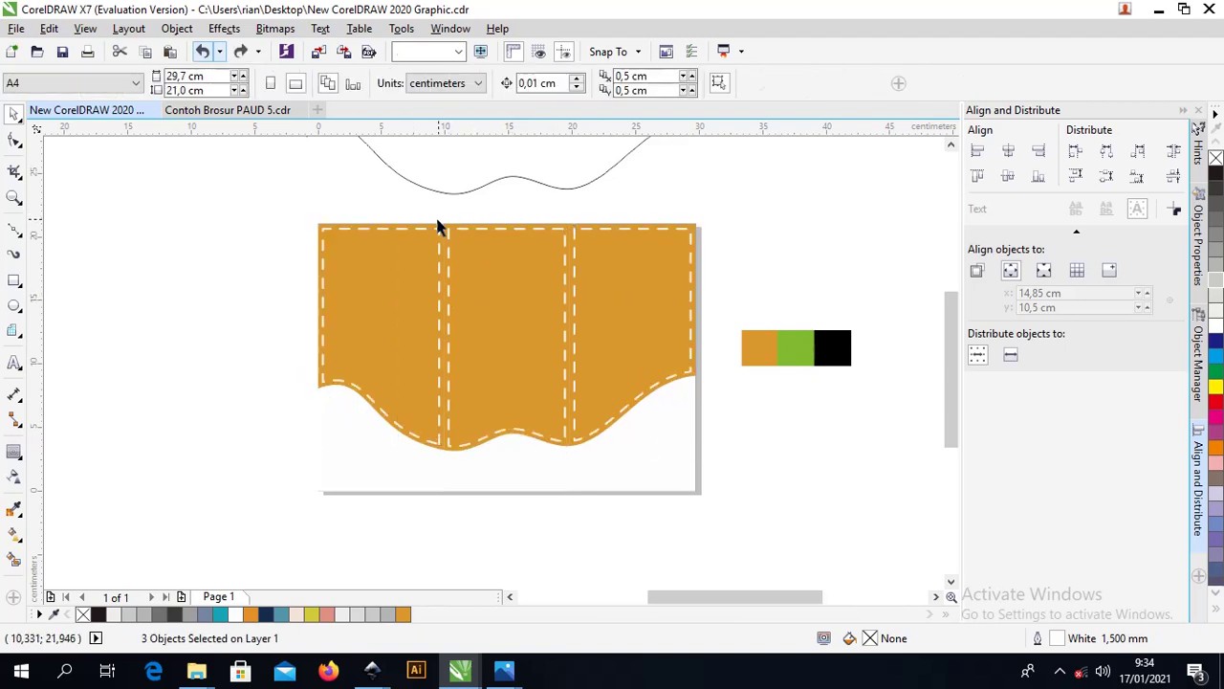
Select the three orange wavy-bottomed panels without their dashed outlines and send them to the back of the page.
{"action": "scroll", "coordinate": [438, 226], "scroll_direction": "up", "scroll_amount": 2}
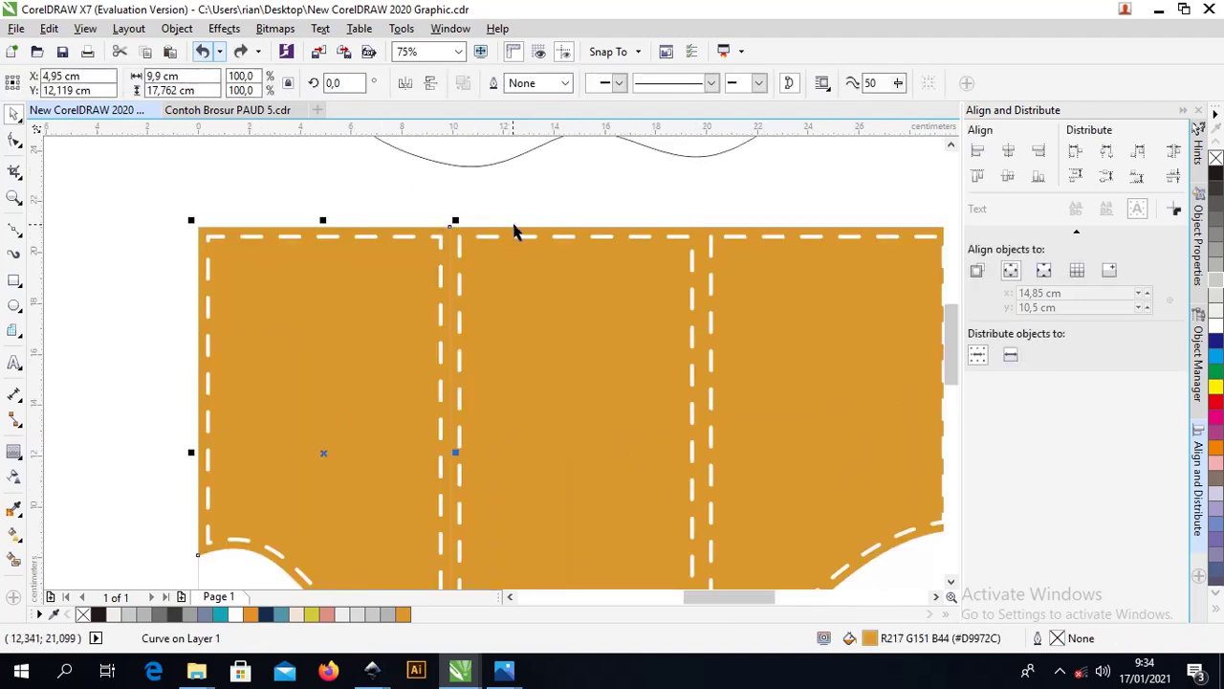
{"action": "left_click", "coordinate": [520, 230], "text": "shift"}
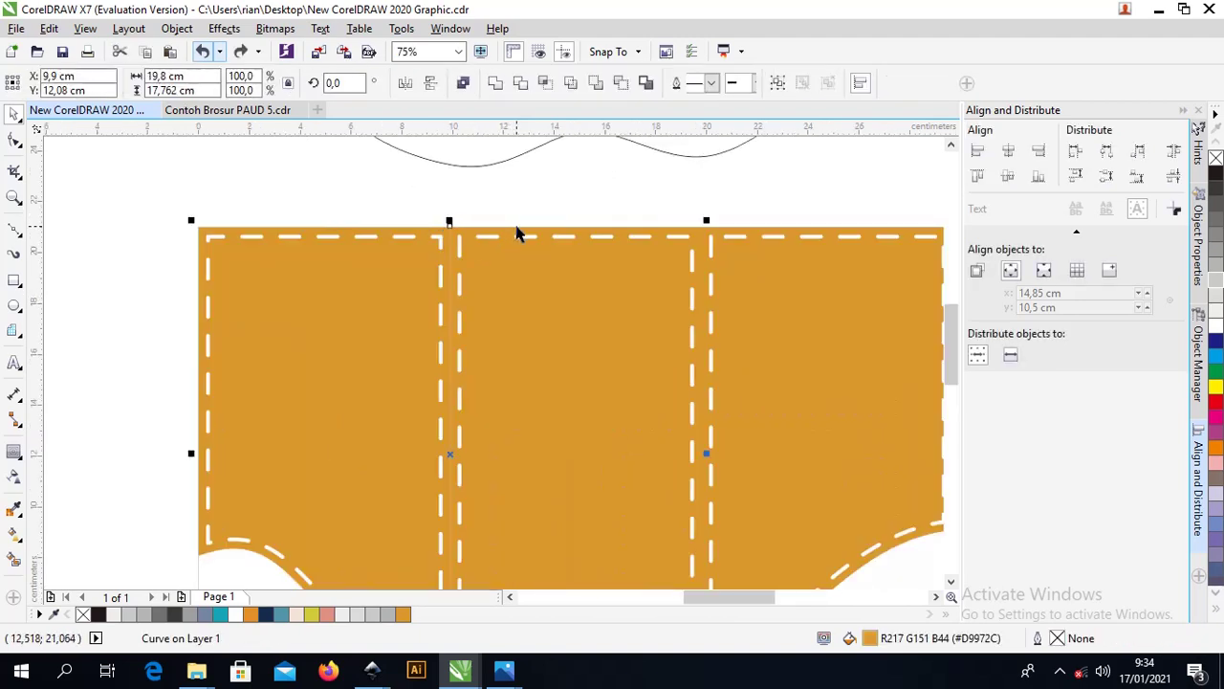
{"action": "left_click", "coordinate": [751, 233], "text": "shift"}
{"action": "scroll", "coordinate": [670, 234], "scroll_direction": "down", "scroll_amount": 4}
{"action": "scroll", "coordinate": [687, 242], "scroll_direction": "up", "scroll_amount": 2}
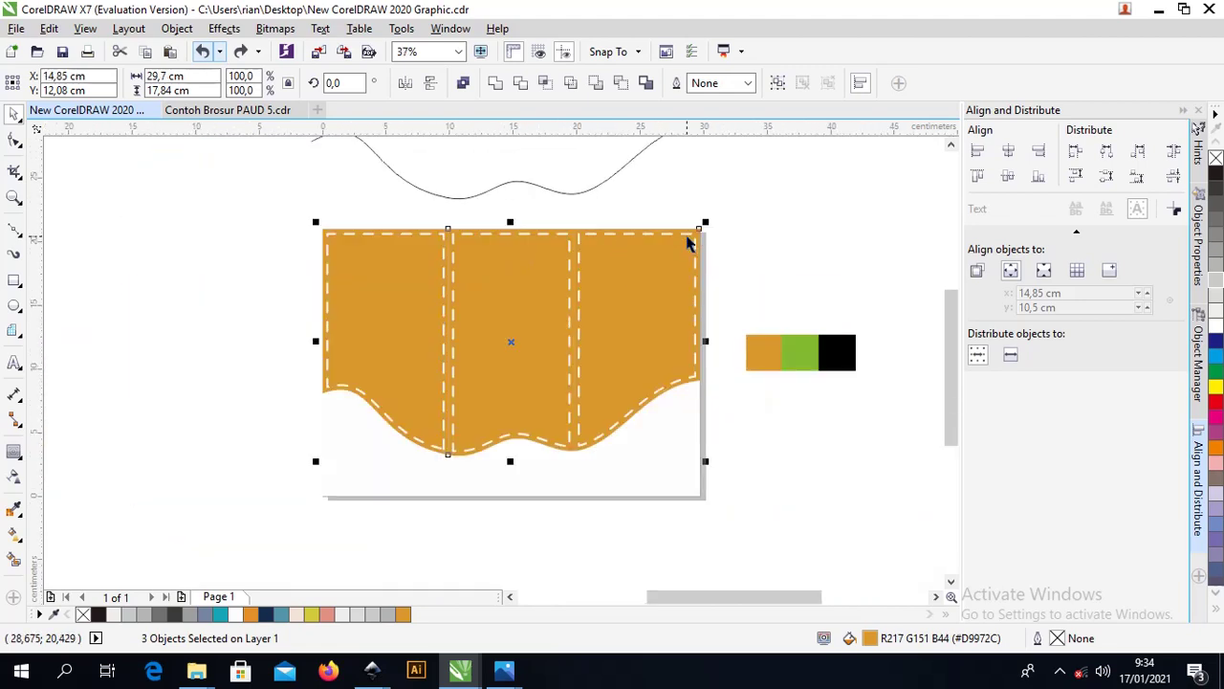
{"action": "right_click", "coordinate": [685, 230]}
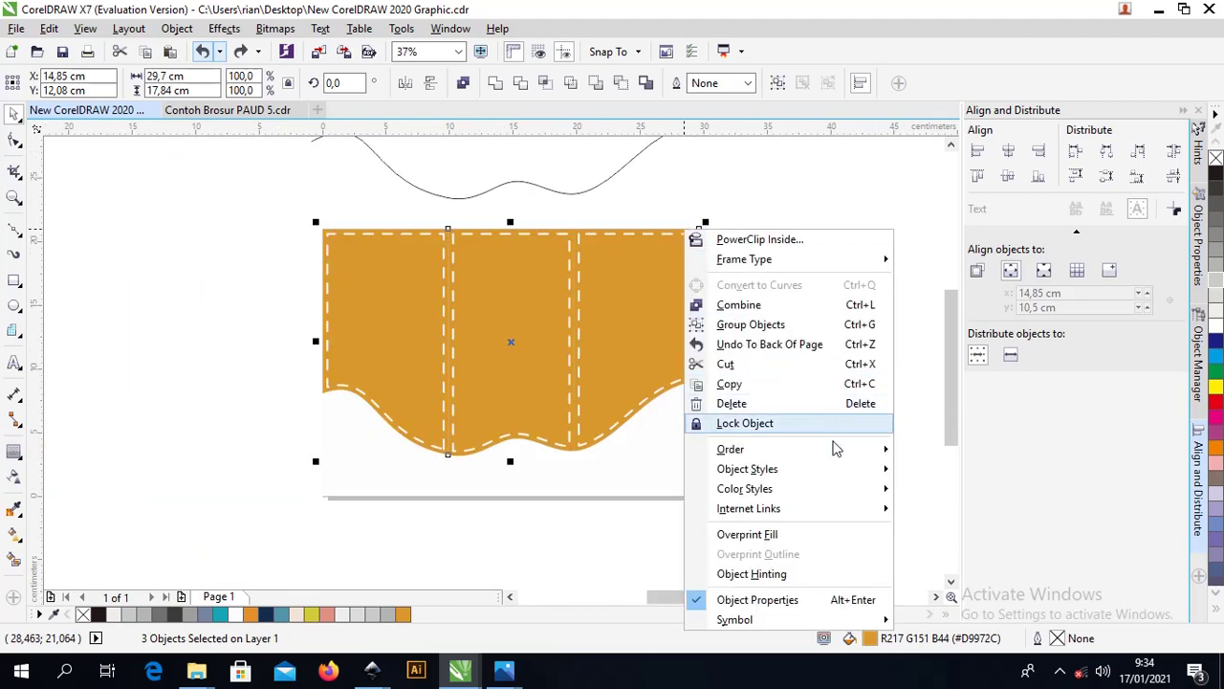
{"action": "mouse_move", "coordinate": [835, 455]}
{"action": "left_click", "coordinate": [943, 469]}
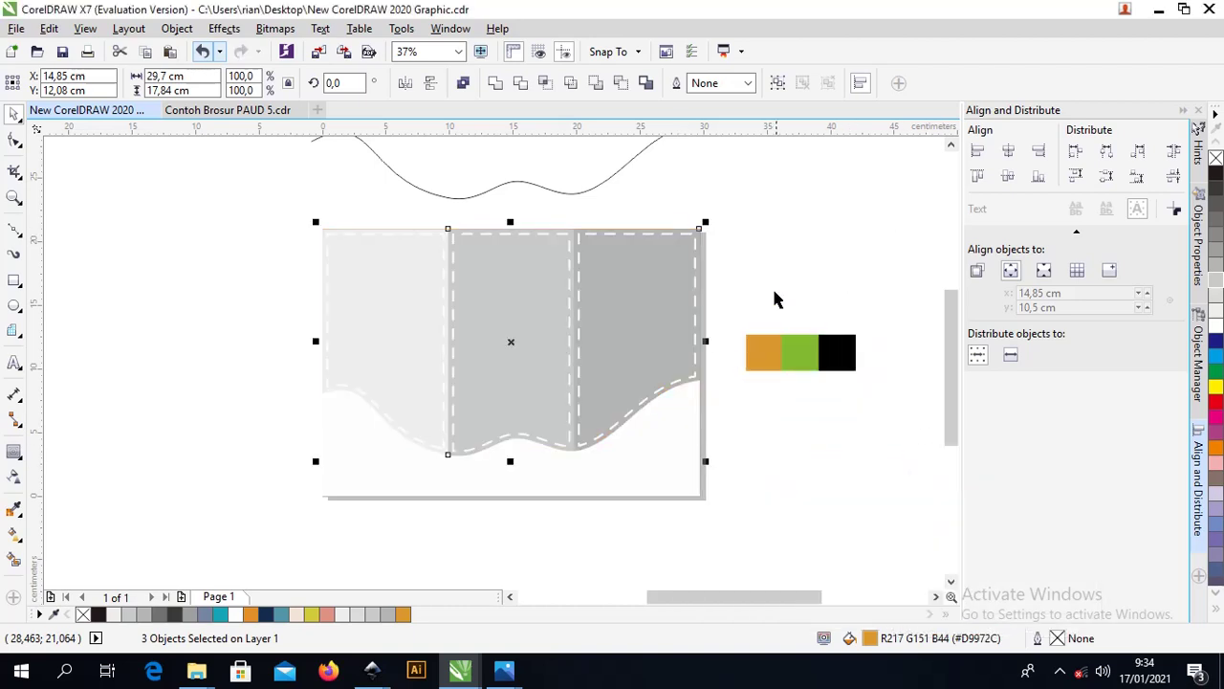
{"action": "left_click", "coordinate": [767, 255]}
{"action": "left_click", "coordinate": [656, 268]}
{"action": "left_click", "coordinate": [526, 276], "text": "shift"}
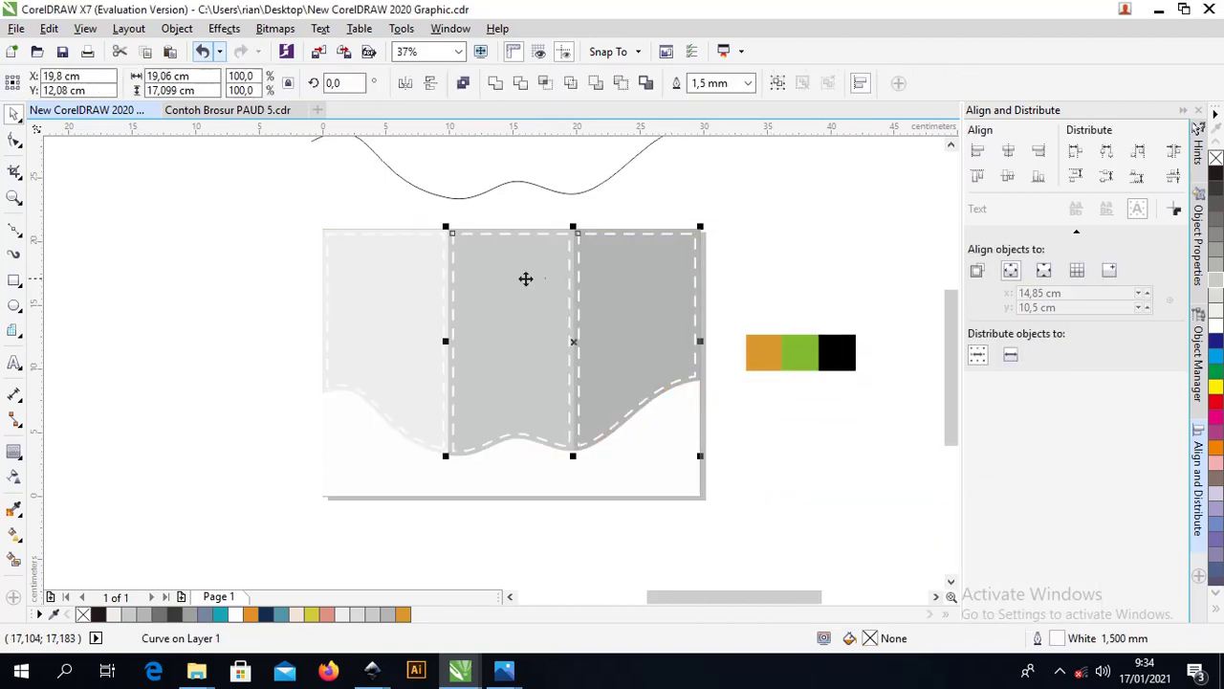
{"action": "left_click", "coordinate": [388, 283], "text": "shift"}
{"action": "left_click_drag", "start_coordinate": [388, 283], "coordinate": [331, 279]}
{"action": "key", "text": "ctrl+z"}
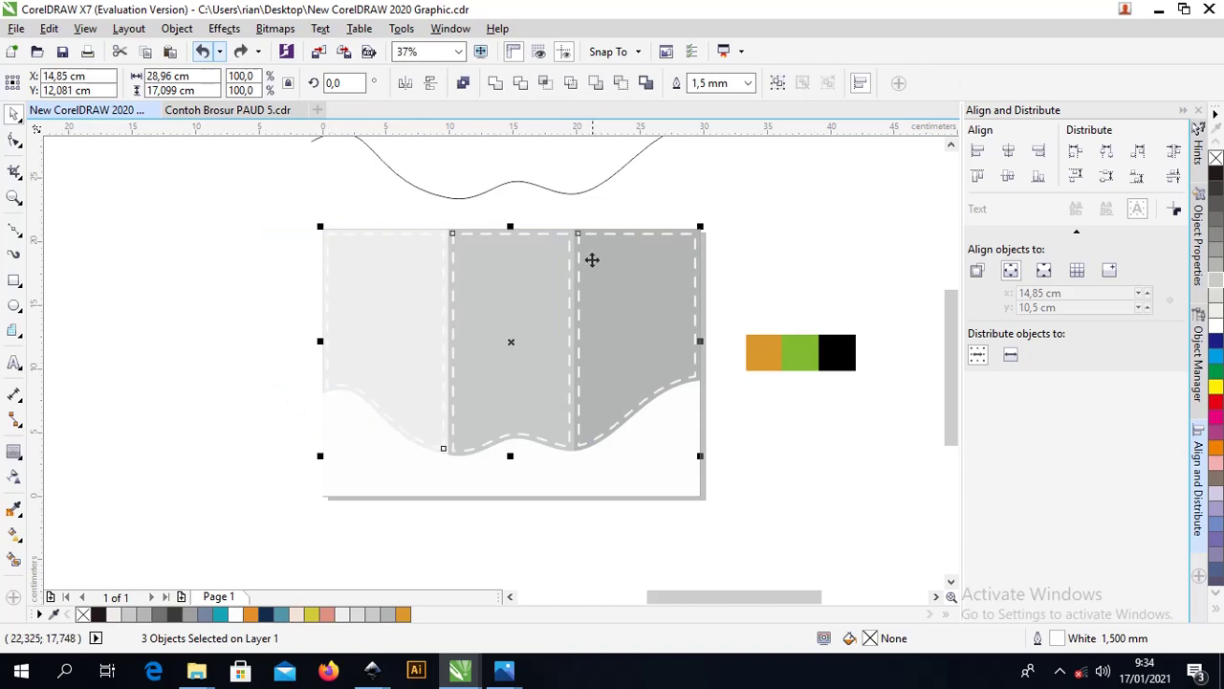
Send the three grey full-height panels to the back of the page, behind the orange shapes.
{"action": "scroll", "coordinate": [591, 240], "scroll_direction": "up", "scroll_amount": 2}
{"action": "scroll", "coordinate": [594, 181], "scroll_direction": "down", "scroll_amount": 2}
{"action": "left_click", "coordinate": [577, 169]}
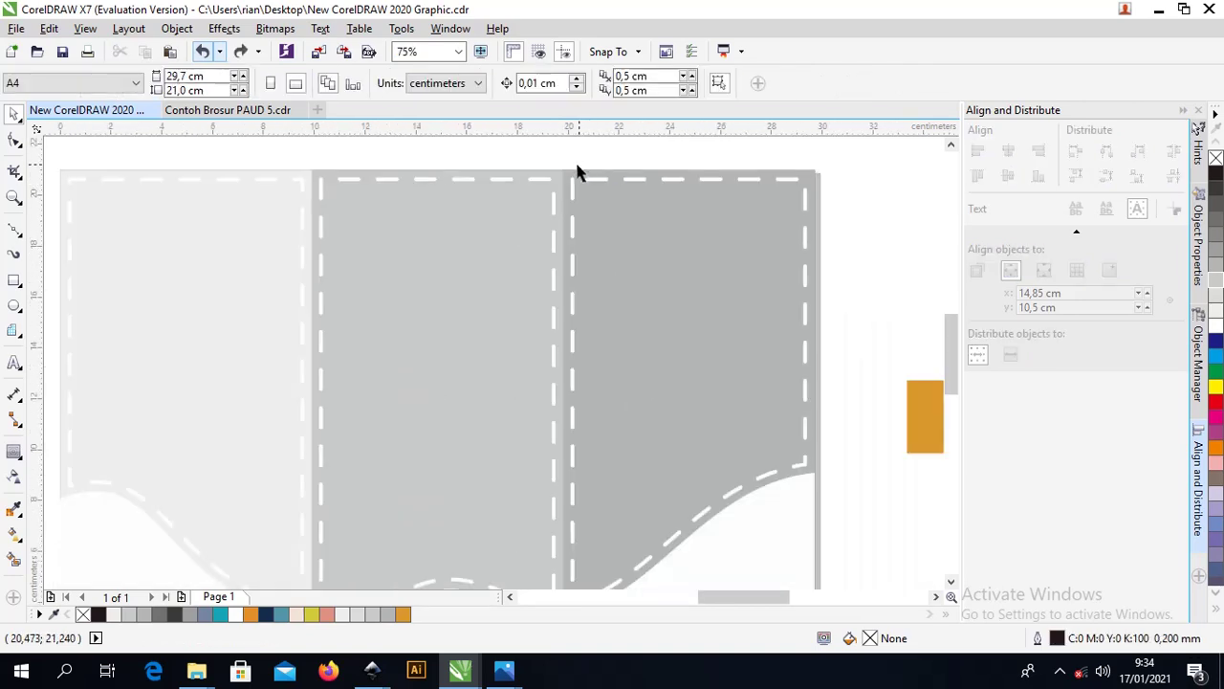
{"action": "left_click", "coordinate": [577, 175]}
{"action": "left_click", "coordinate": [525, 172], "text": "shift"}
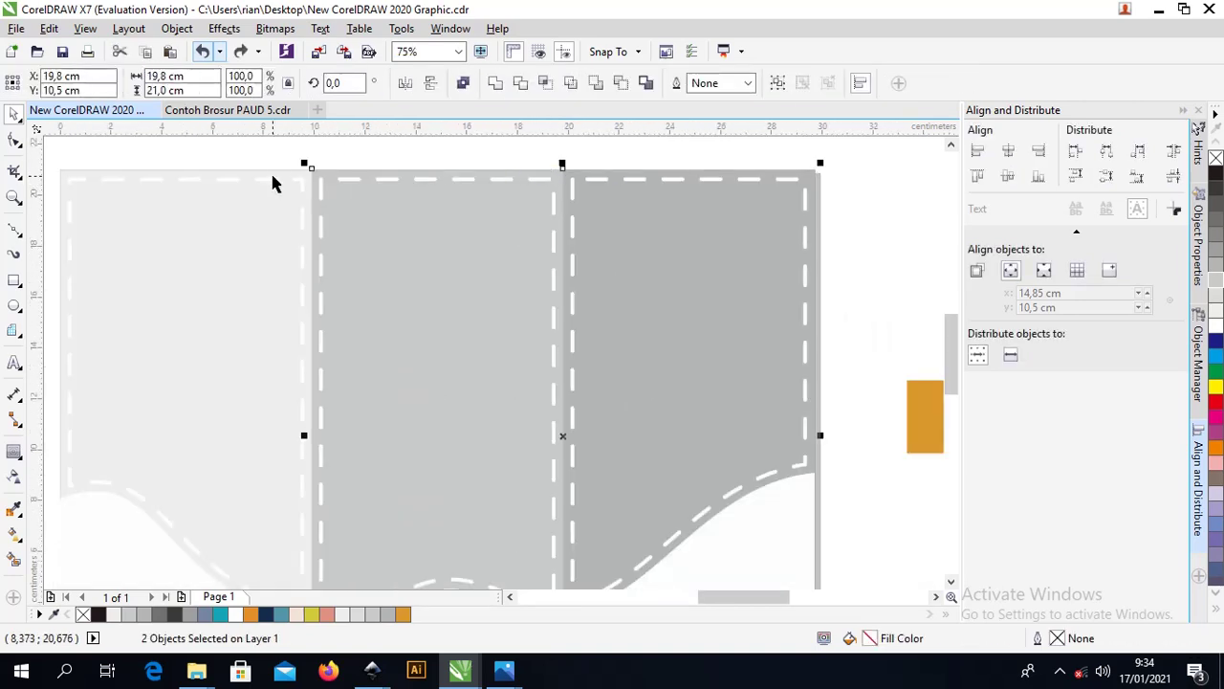
{"action": "left_click", "coordinate": [272, 171], "text": "shift"}
{"action": "key", "text": "ctrl+r"}
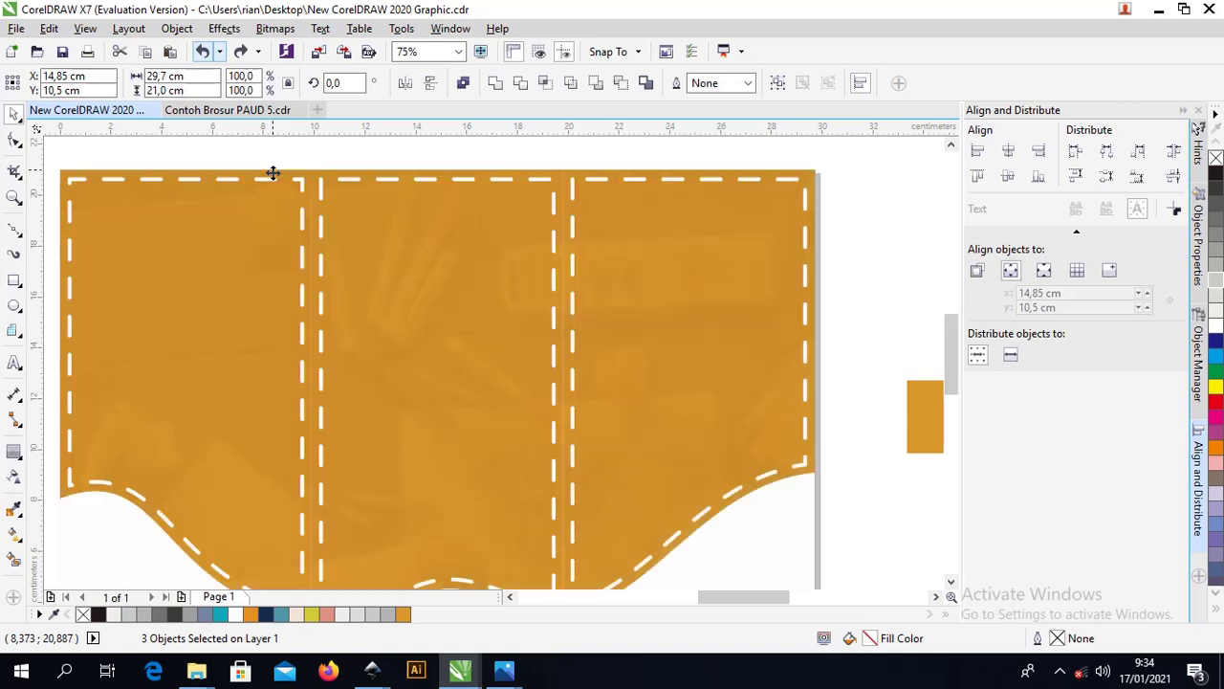
{"action": "key", "text": "Escape"}
{"action": "scroll", "coordinate": [470, 405], "scroll_direction": "down", "scroll_amount": 2}
{"action": "scroll", "coordinate": [377, 350], "scroll_direction": "up", "scroll_amount": 2}
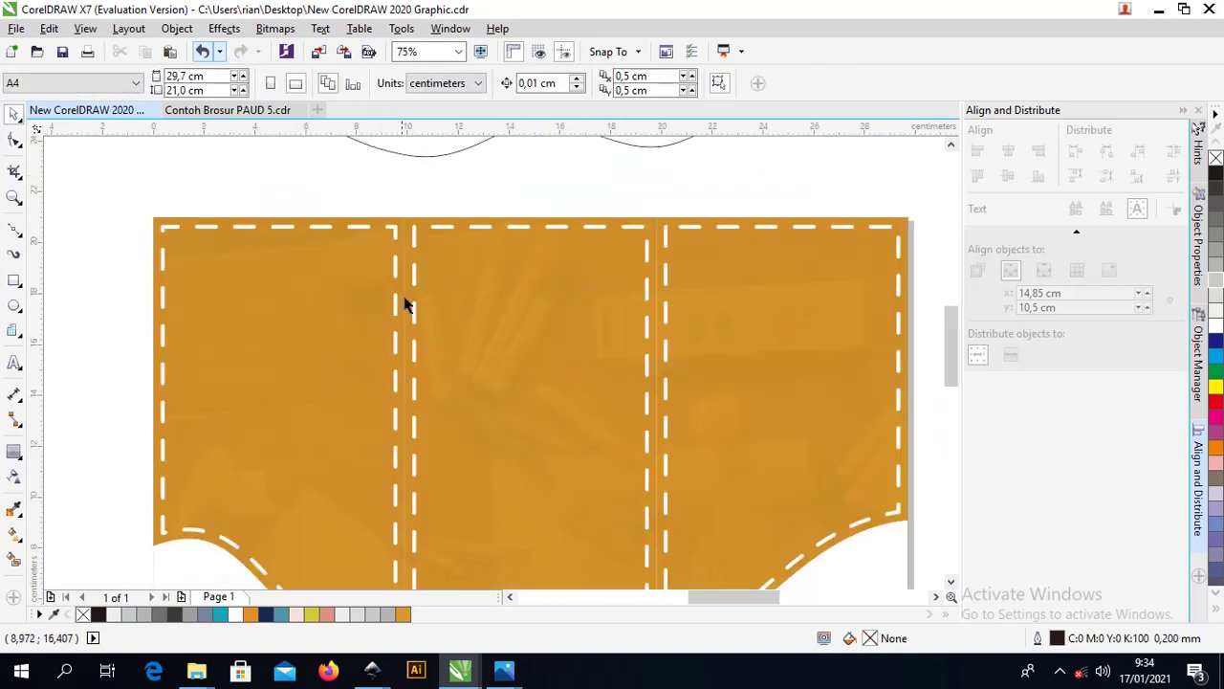
{"action": "left_click", "coordinate": [392, 283]}
{"action": "left_click", "coordinate": [379, 172]}
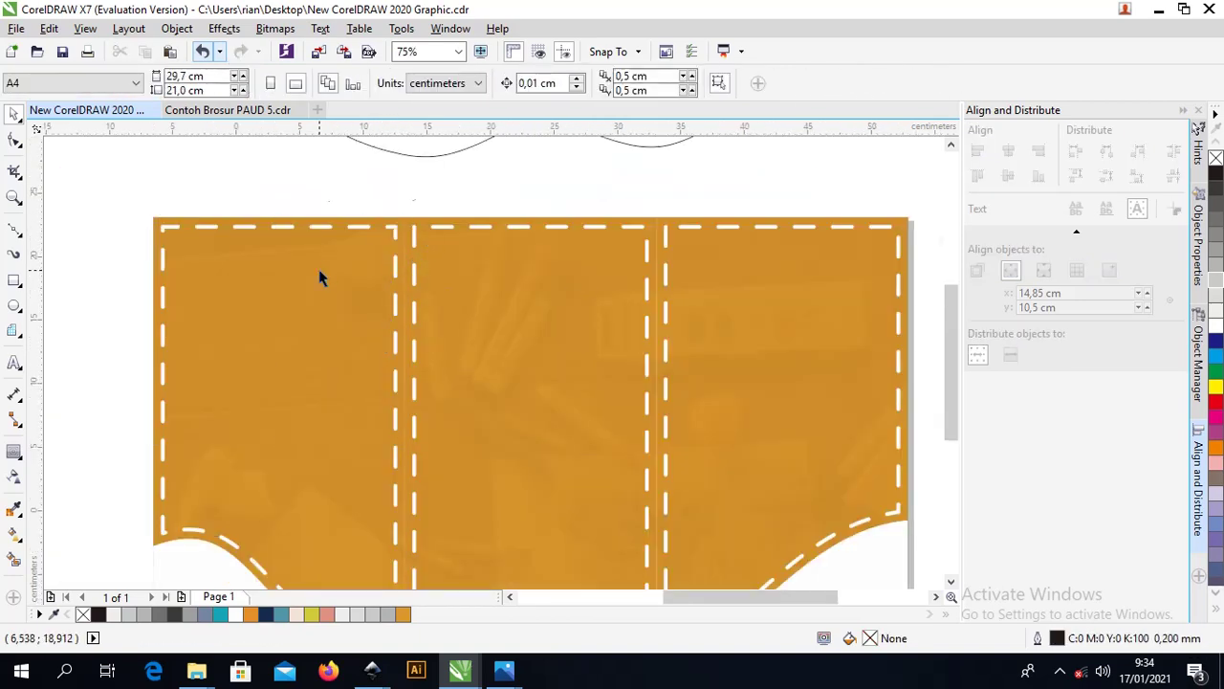
{"action": "scroll", "coordinate": [318, 270], "scroll_direction": "down", "scroll_amount": 2}
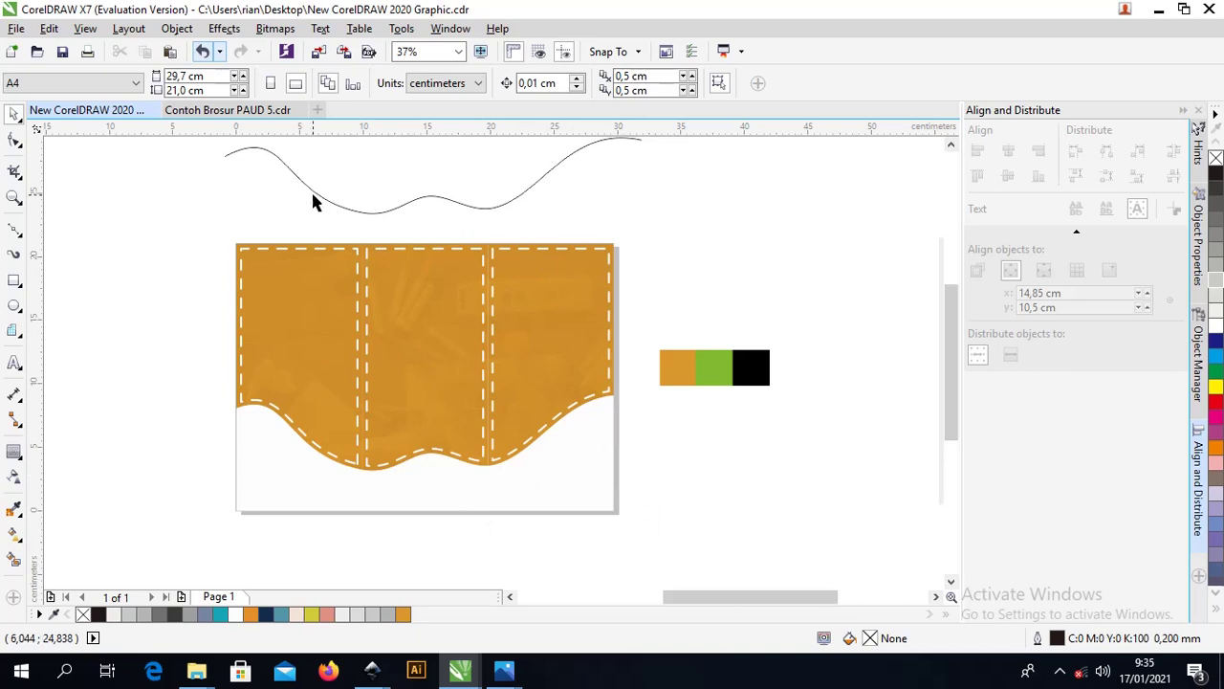
Draw a stepped seven-node Bézier line descending from the page's right edge, below the orange wave, to a point beneath the page's bottom edge.
{"action": "scroll", "coordinate": [620, 399], "scroll_direction": "up", "scroll_amount": 2}
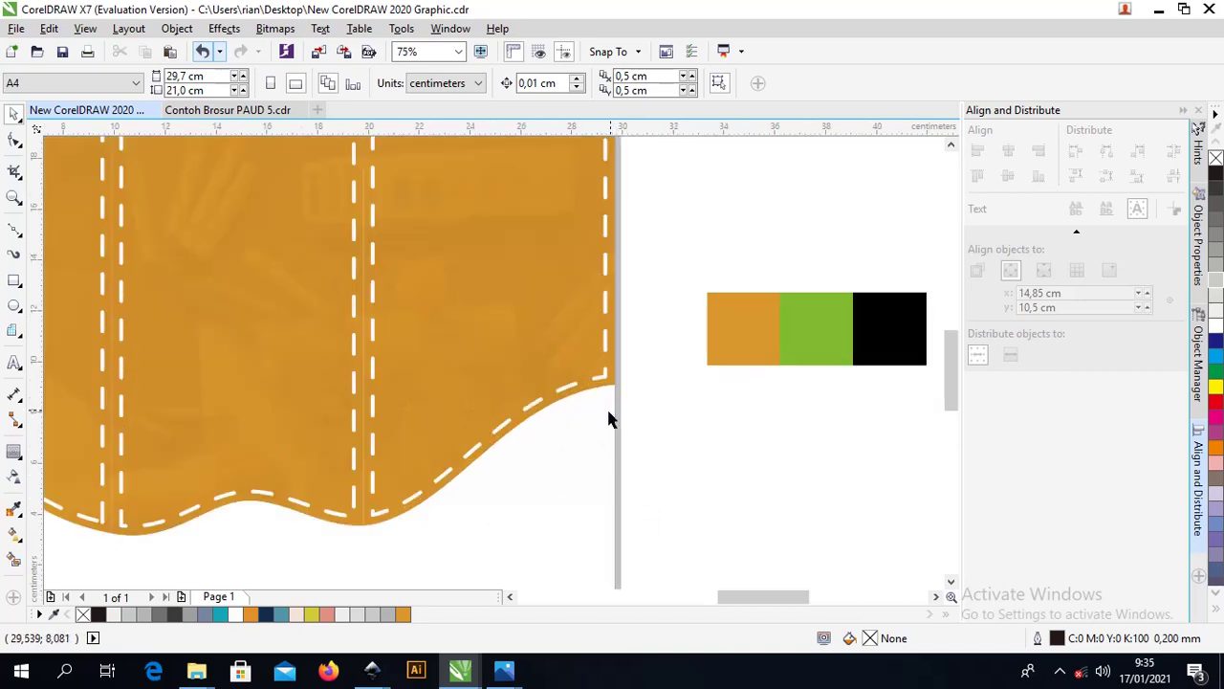
{"action": "left_click_drag", "start_coordinate": [956, 370], "coordinate": [948, 399]}
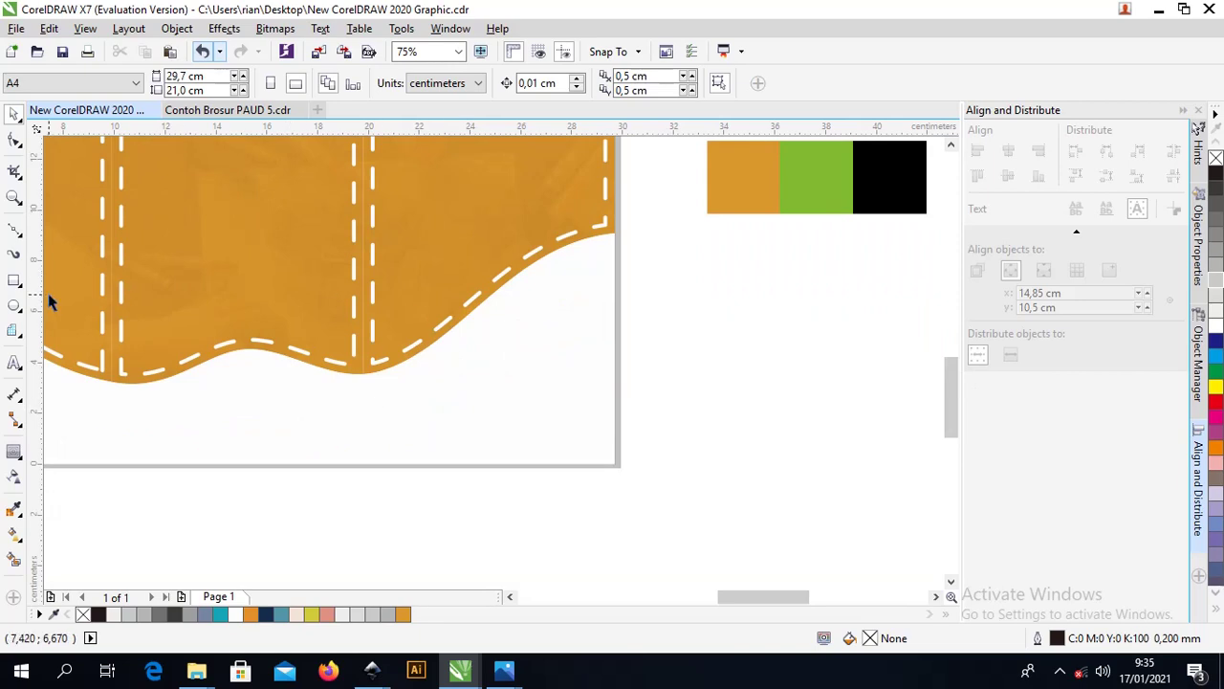
{"action": "left_click", "coordinate": [12, 232]}
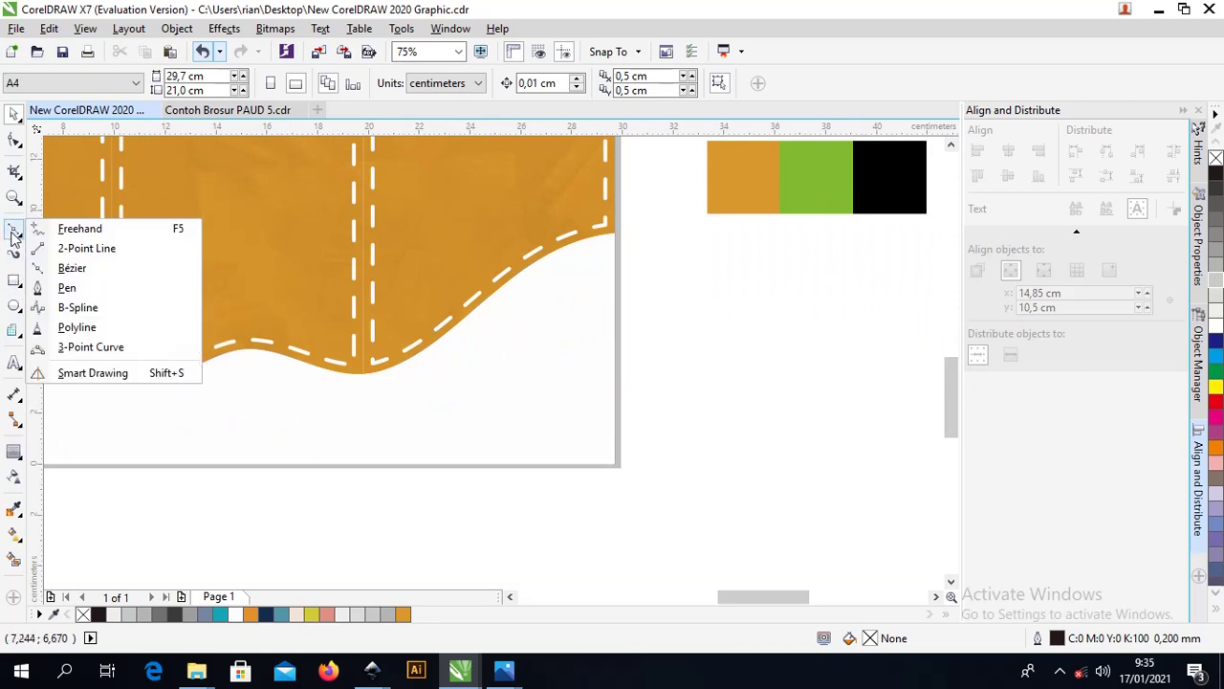
{"action": "left_click", "coordinate": [72, 268]}
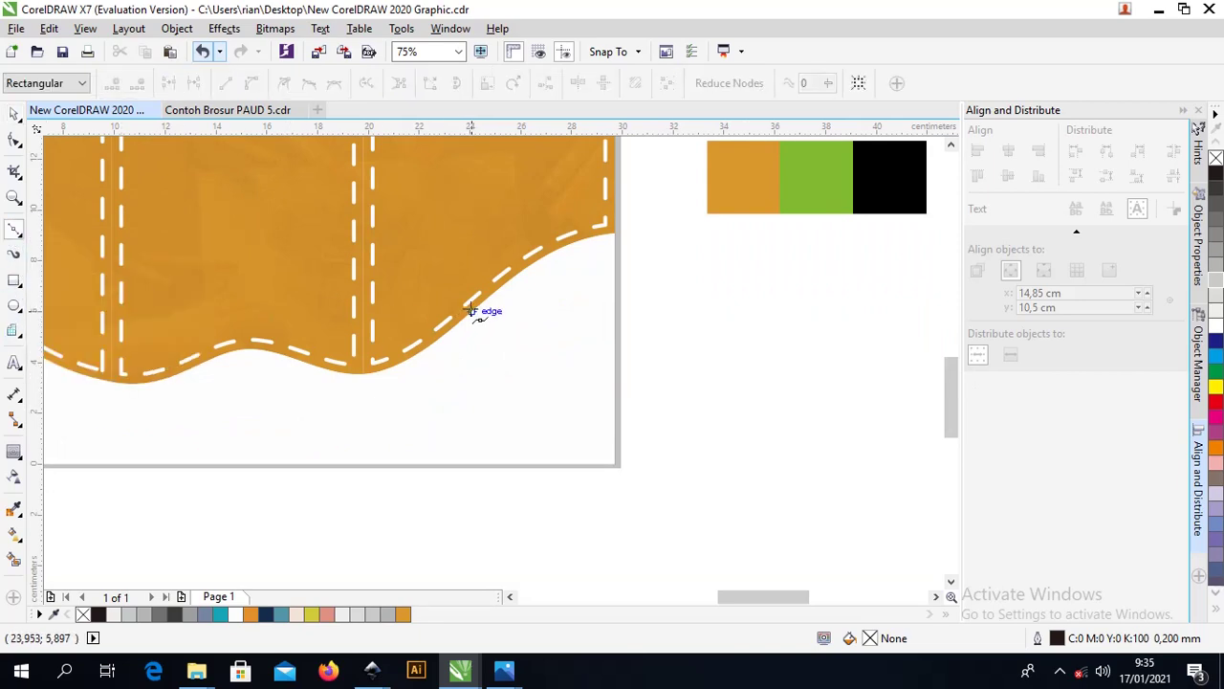
{"action": "left_click", "coordinate": [614, 313]}
{"action": "left_click", "coordinate": [559, 314]}
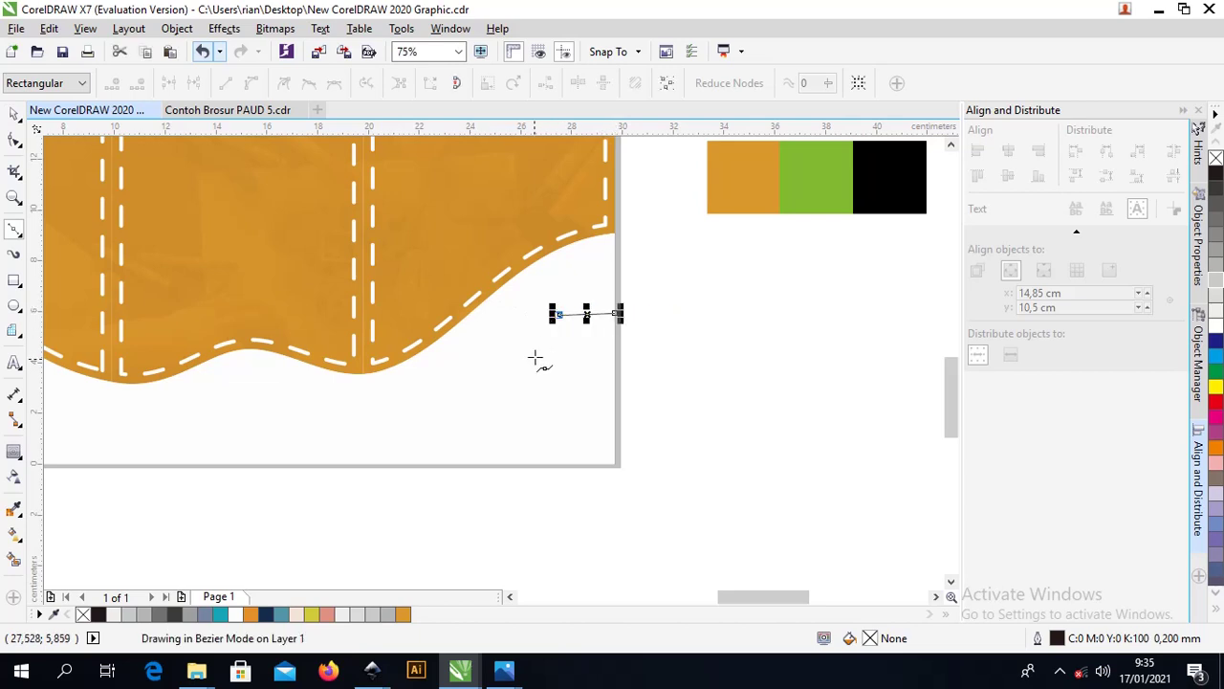
{"action": "left_click", "coordinate": [522, 377]}
{"action": "left_click", "coordinate": [451, 388]}
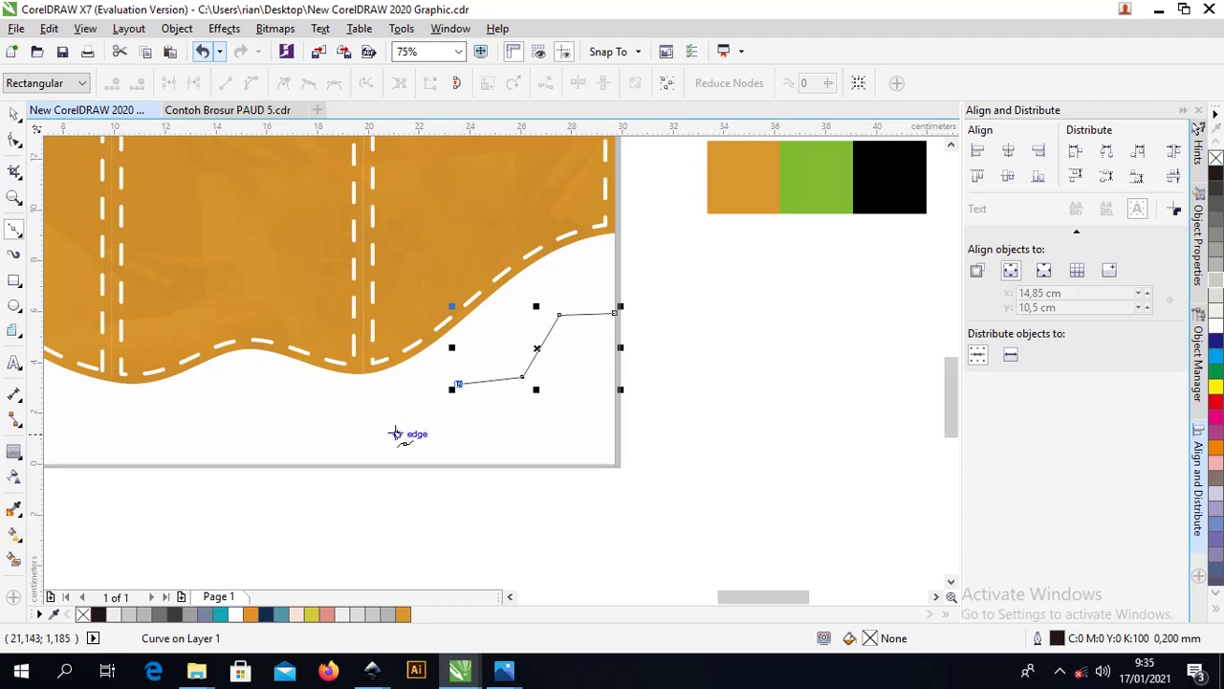
{"action": "left_click", "coordinate": [356, 434]}
{"action": "left_click", "coordinate": [328, 428]}
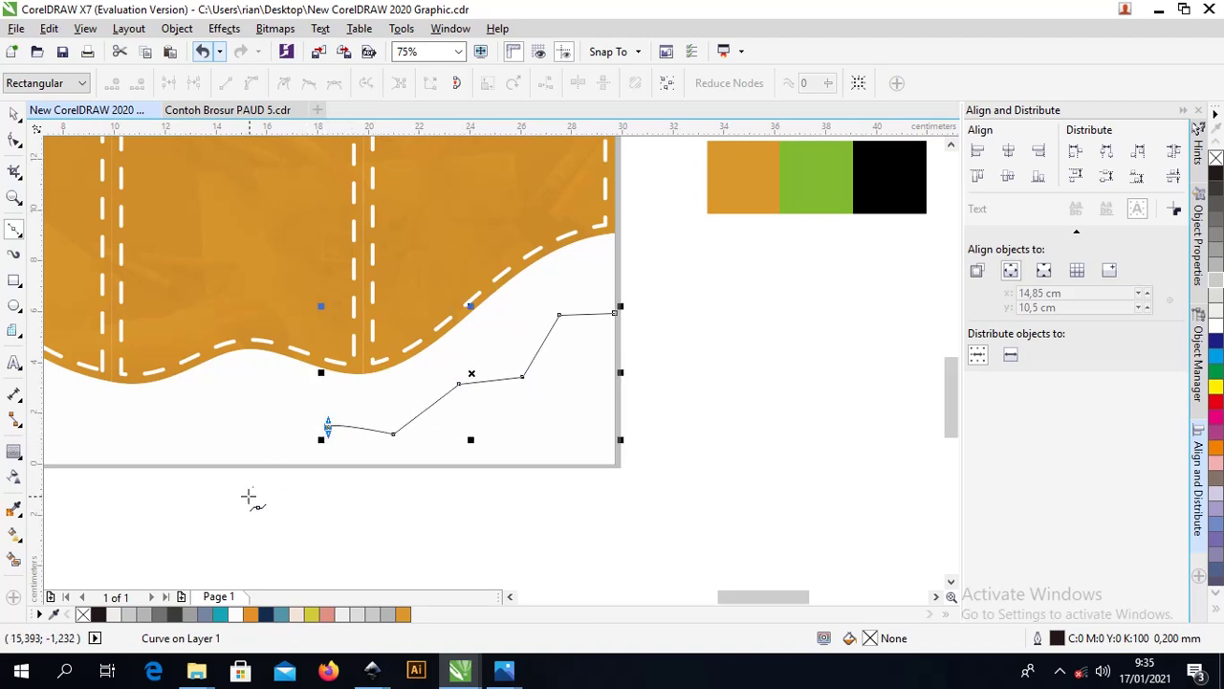
{"action": "left_click", "coordinate": [248, 496]}
Select all nodes of the stepped line, convert its segments to curves and make the nodes symmetrical.
{"action": "left_click", "coordinate": [14, 140]}
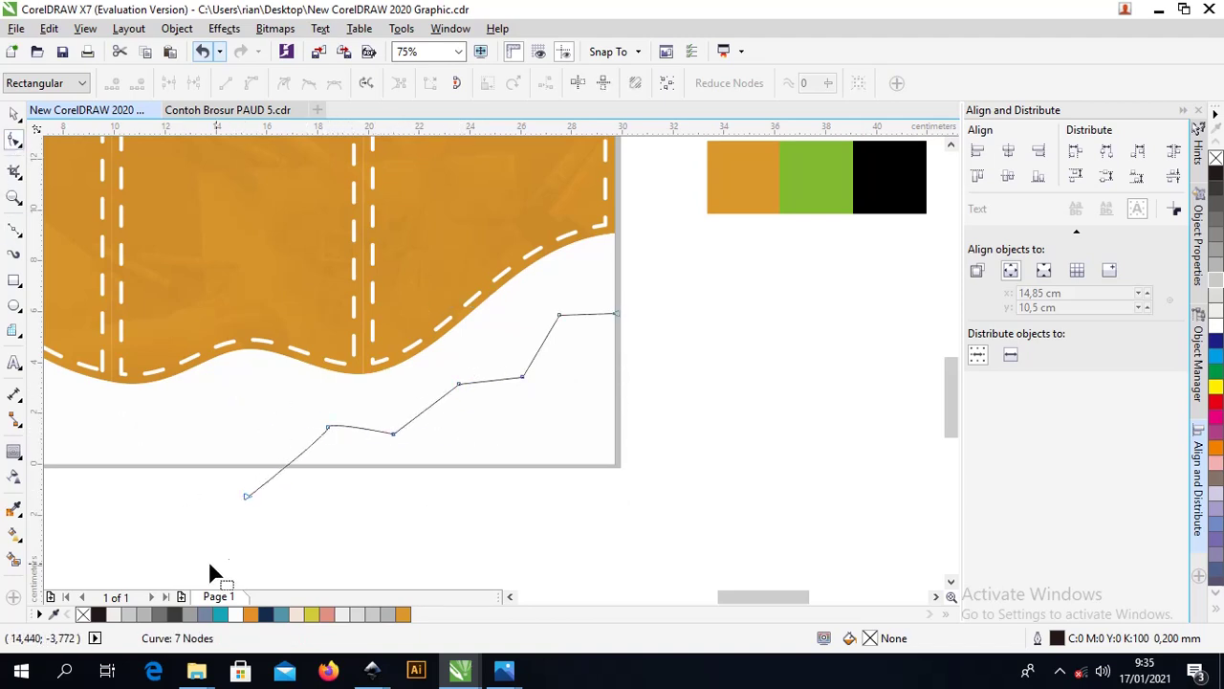
{"action": "left_click_drag", "start_coordinate": [172, 561], "coordinate": [686, 282]}
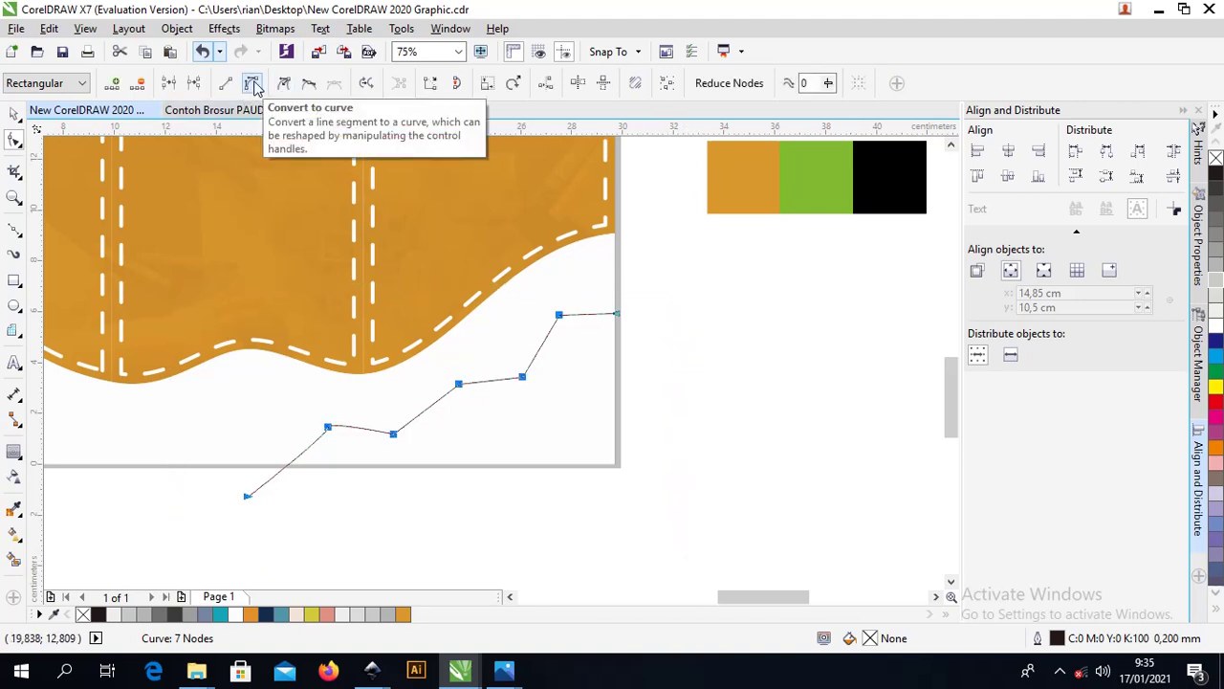
{"action": "left_click", "coordinate": [252, 84]}
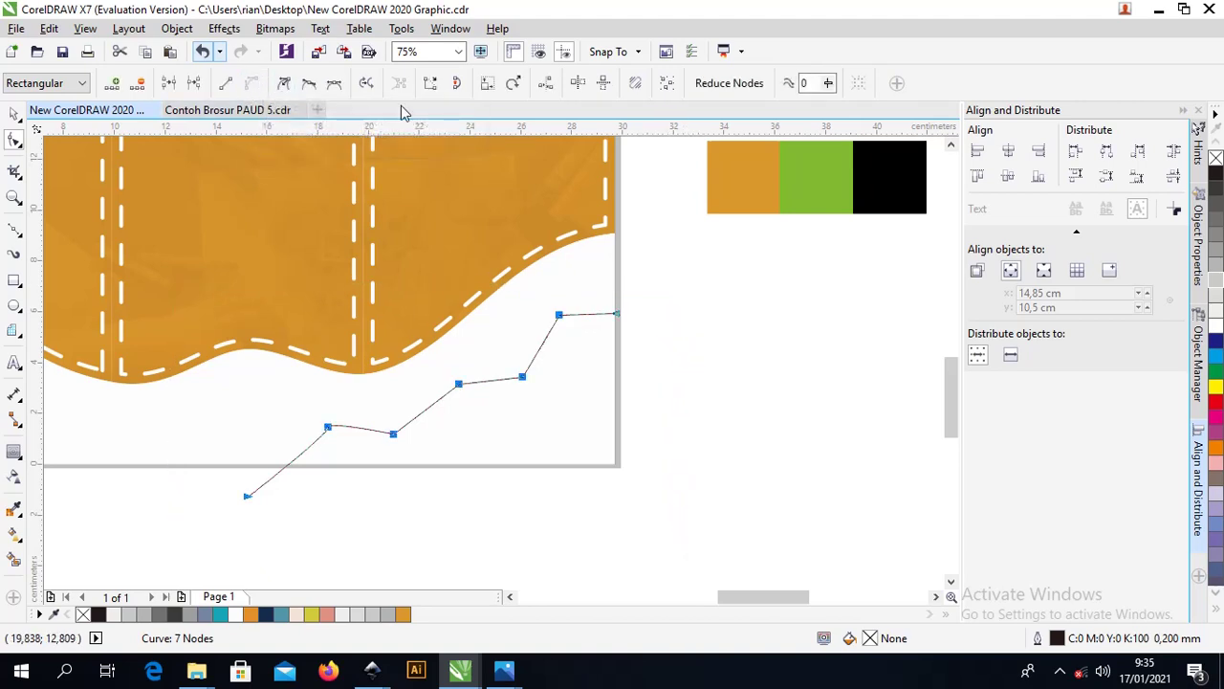
{"action": "left_click", "coordinate": [335, 84]}
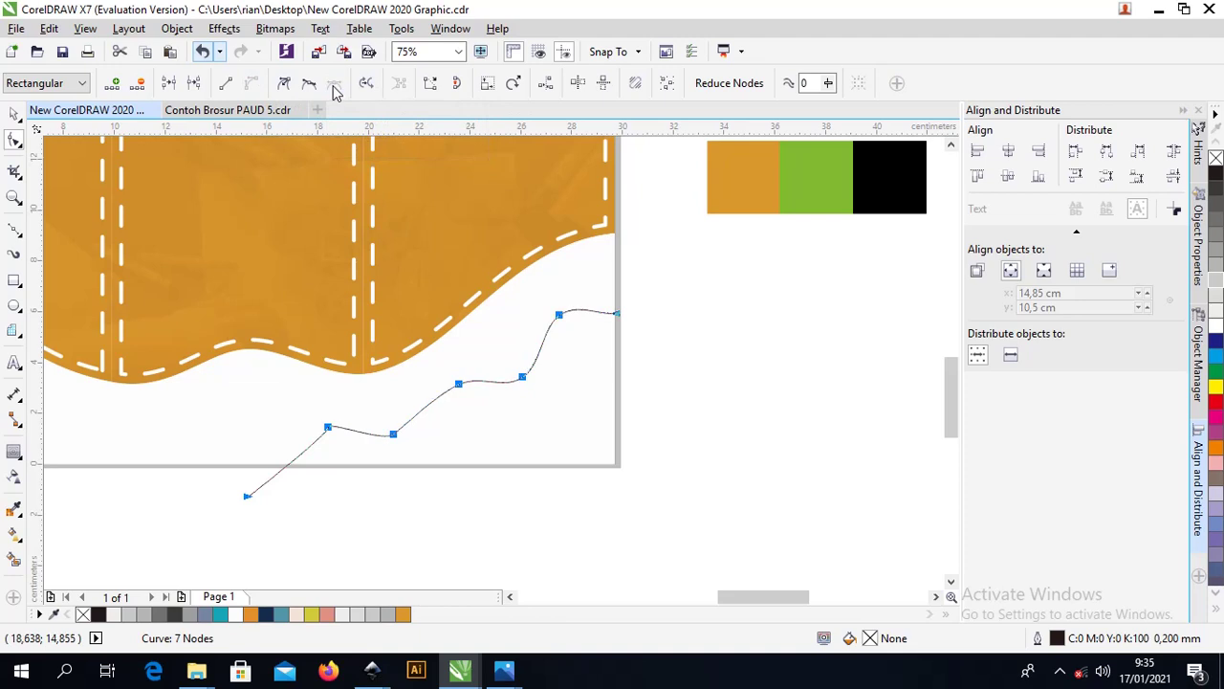
Bend the curve's lower end by adjusting the control handles of its lowest two nodes.
{"action": "left_click", "coordinate": [247, 497]}
{"action": "left_click", "coordinate": [327, 427]}
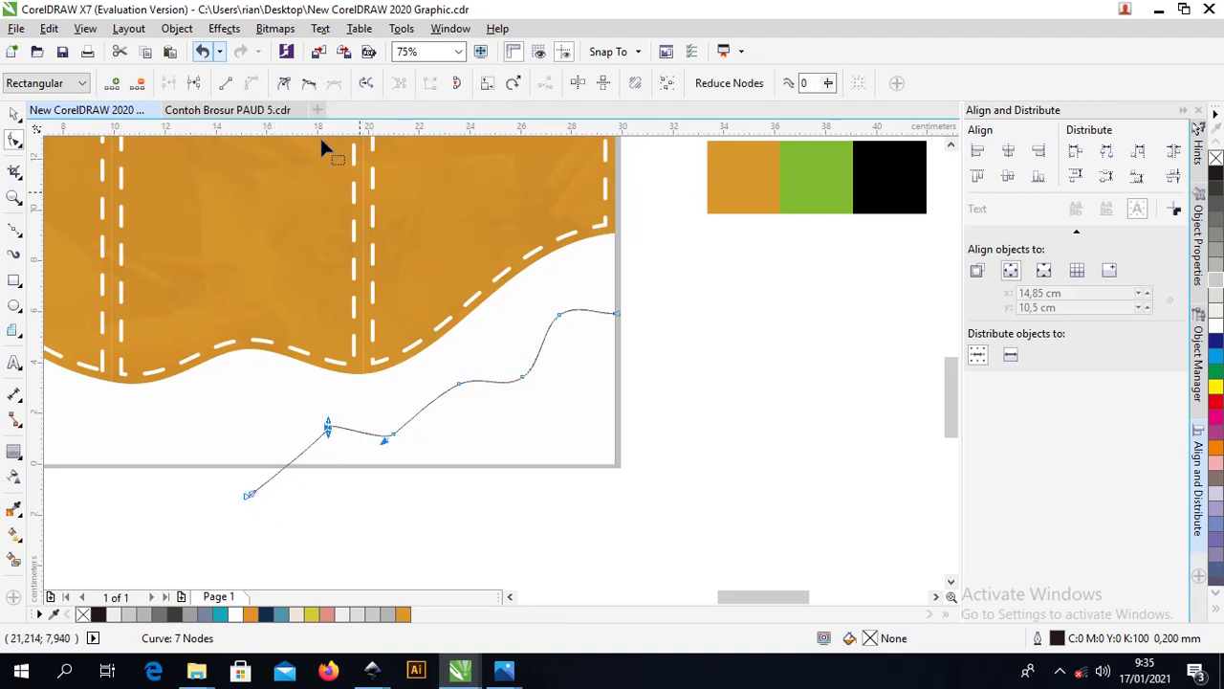
{"action": "left_click_drag", "start_coordinate": [331, 428], "coordinate": [350, 410]}
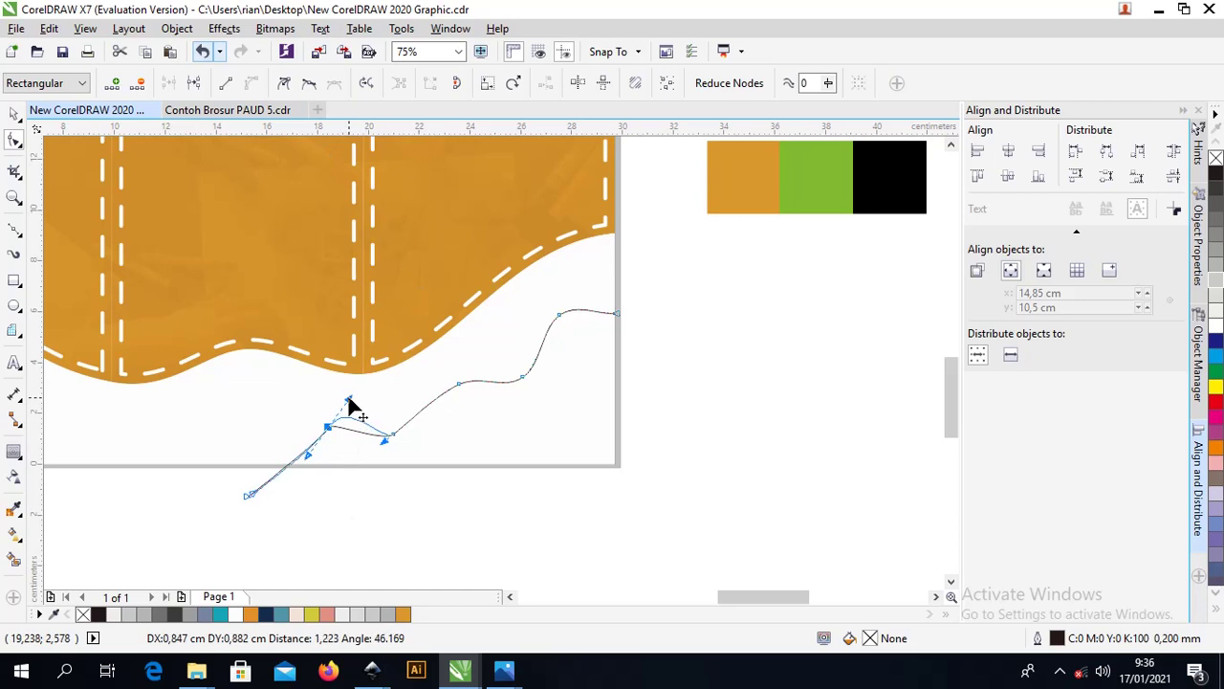
{"action": "left_click", "coordinate": [249, 496]}
{"action": "left_click_drag", "start_coordinate": [249, 494], "coordinate": [230, 460]}
Shift the curve's lowest dip node to the right and stretch its upper end past the page's right edge.
{"action": "scroll", "coordinate": [246, 526], "scroll_direction": "up", "scroll_amount": 2}
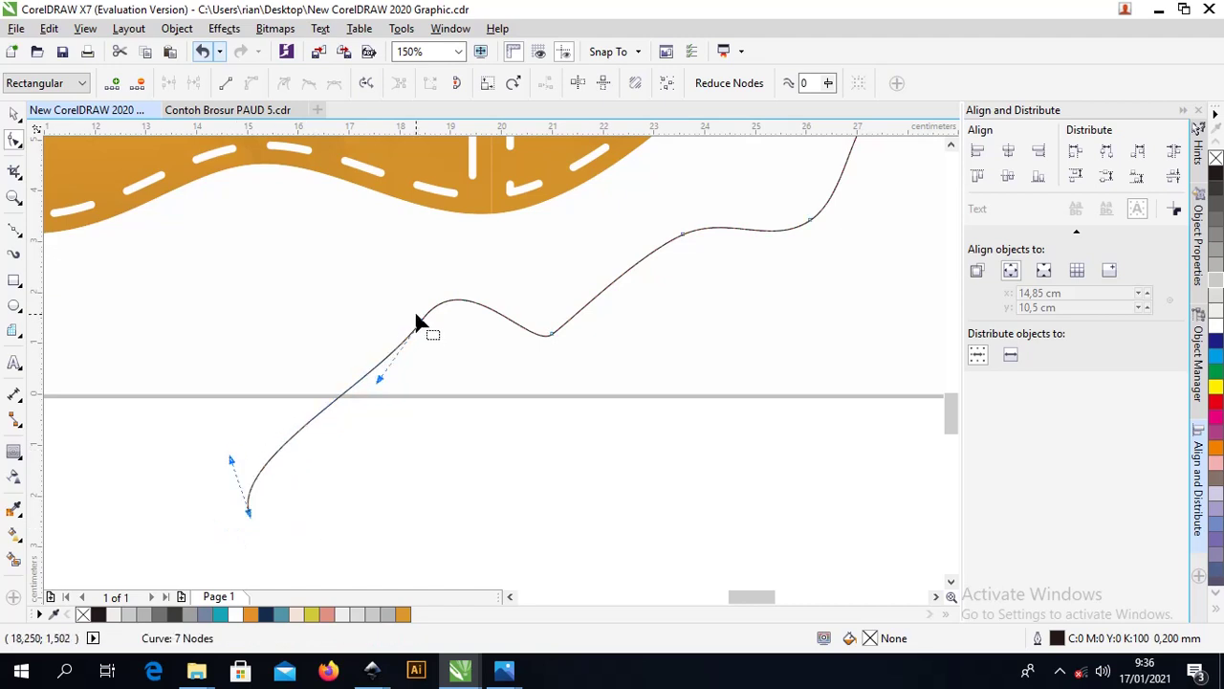
{"action": "left_click_drag", "start_coordinate": [553, 342], "coordinate": [585, 341]}
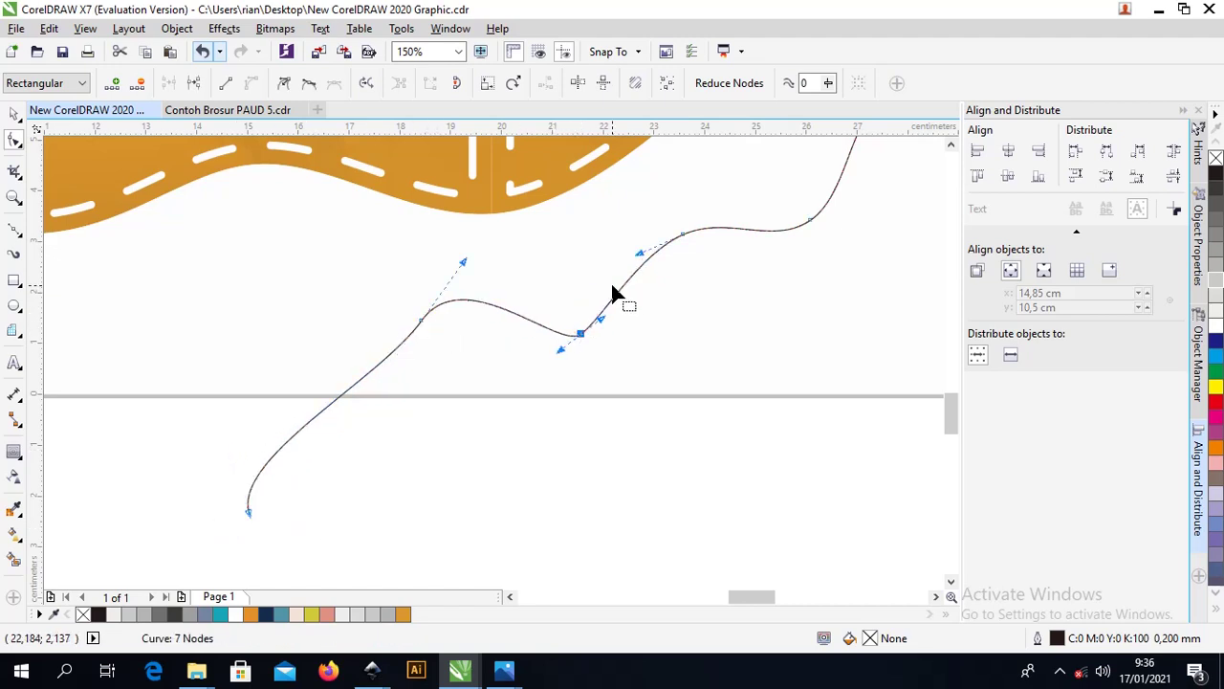
{"action": "scroll", "coordinate": [641, 287], "scroll_direction": "down", "scroll_amount": 2}
{"action": "left_click_drag", "start_coordinate": [818, 186], "coordinate": [858, 199]}
{"action": "left_click_drag", "start_coordinate": [775, 187], "coordinate": [863, 183]}
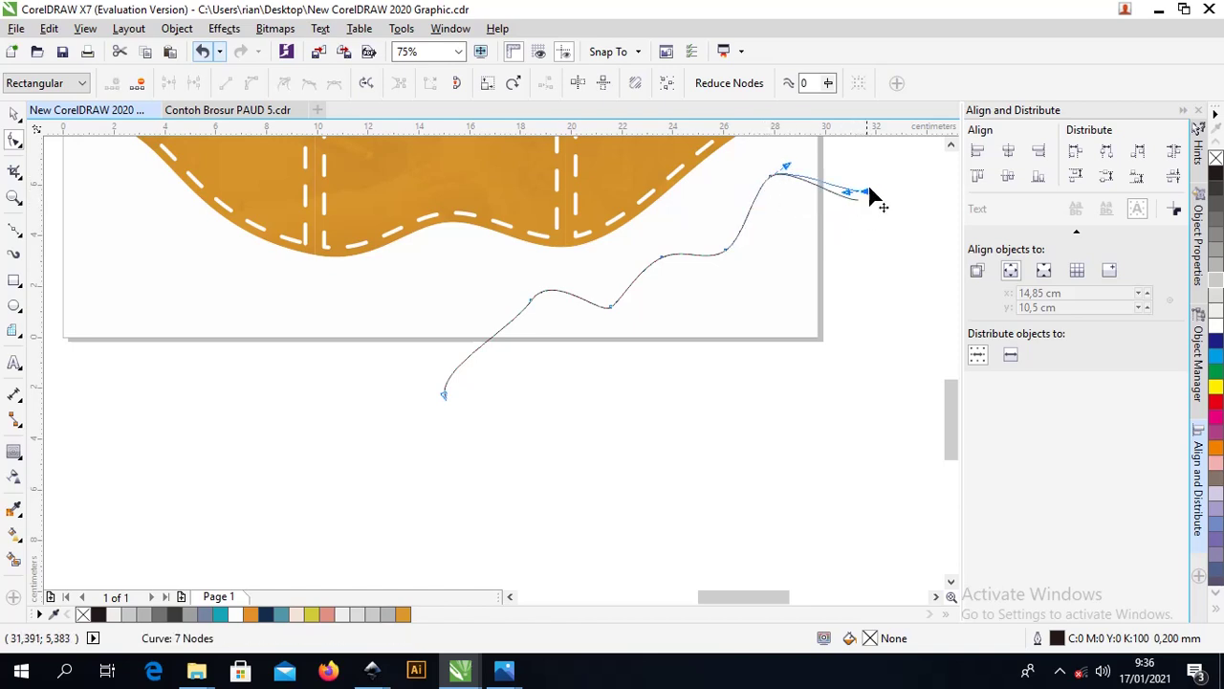
{"action": "left_click_drag", "start_coordinate": [773, 179], "coordinate": [772, 195]}
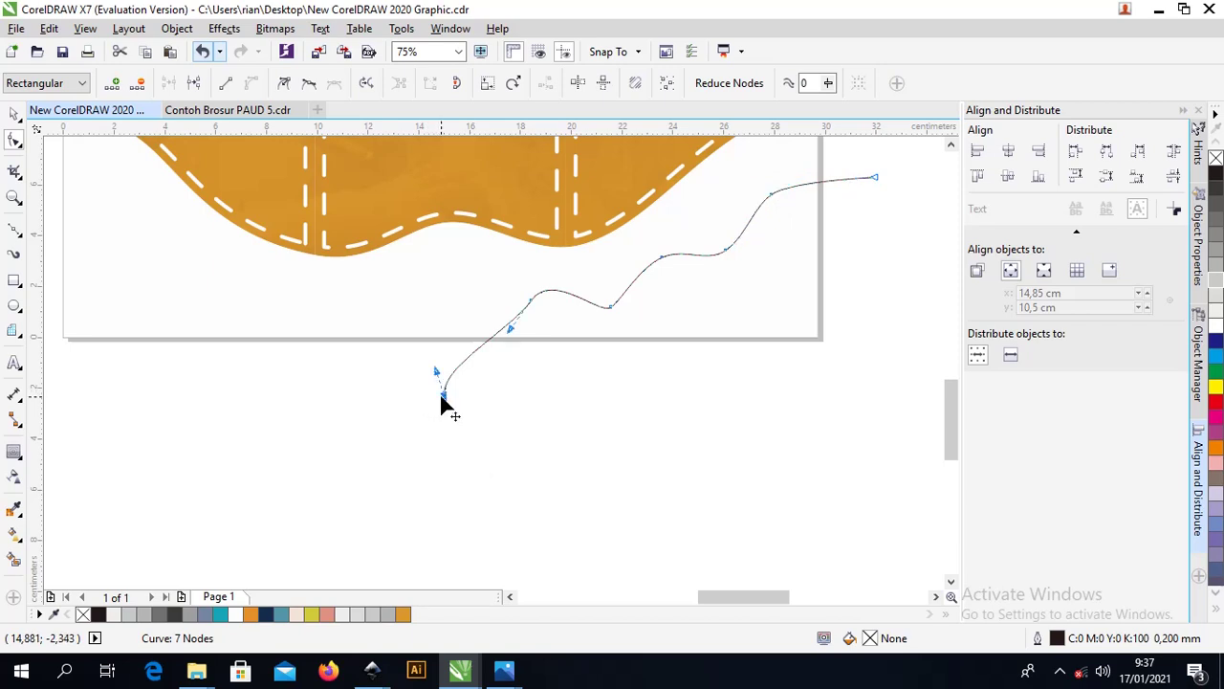
Move the curve's lower end node slightly left and delete the crest node just above it.
{"action": "left_click_drag", "start_coordinate": [442, 396], "coordinate": [430, 395]}
{"action": "left_click_drag", "start_coordinate": [532, 303], "coordinate": [555, 278]}
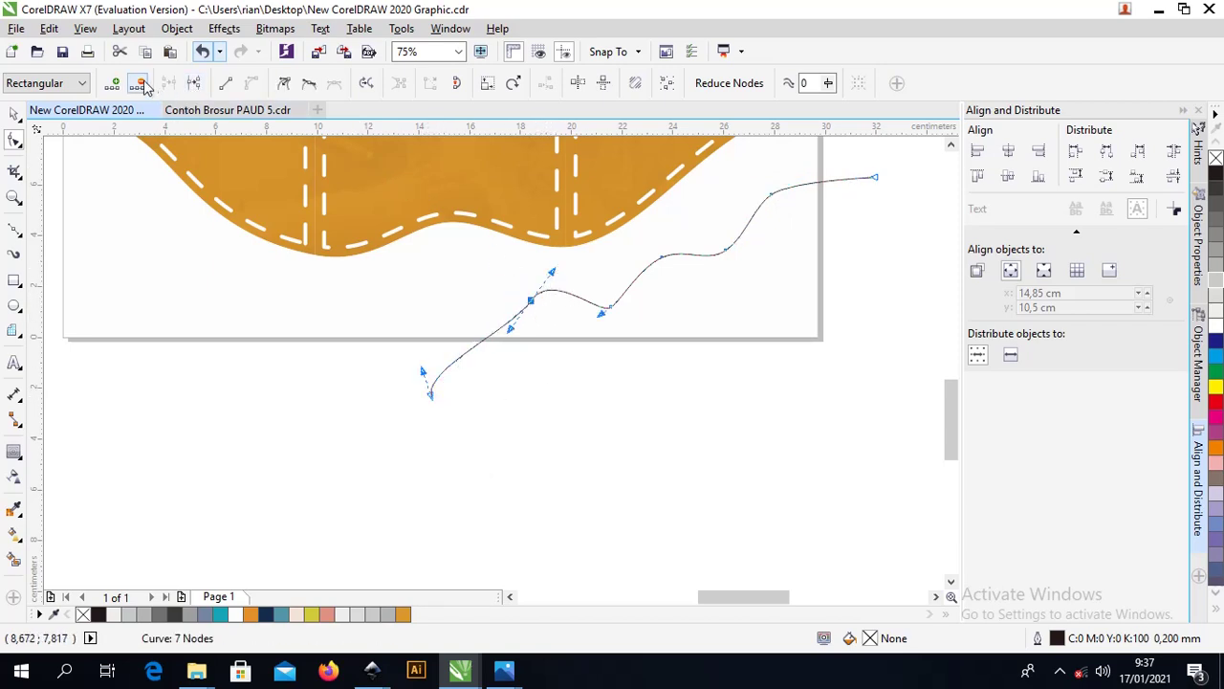
{"action": "left_click", "coordinate": [194, 85]}
Adjust the control handle of the curve's lowest dip node and make that node symmetrical.
{"action": "left_click", "coordinate": [610, 308]}
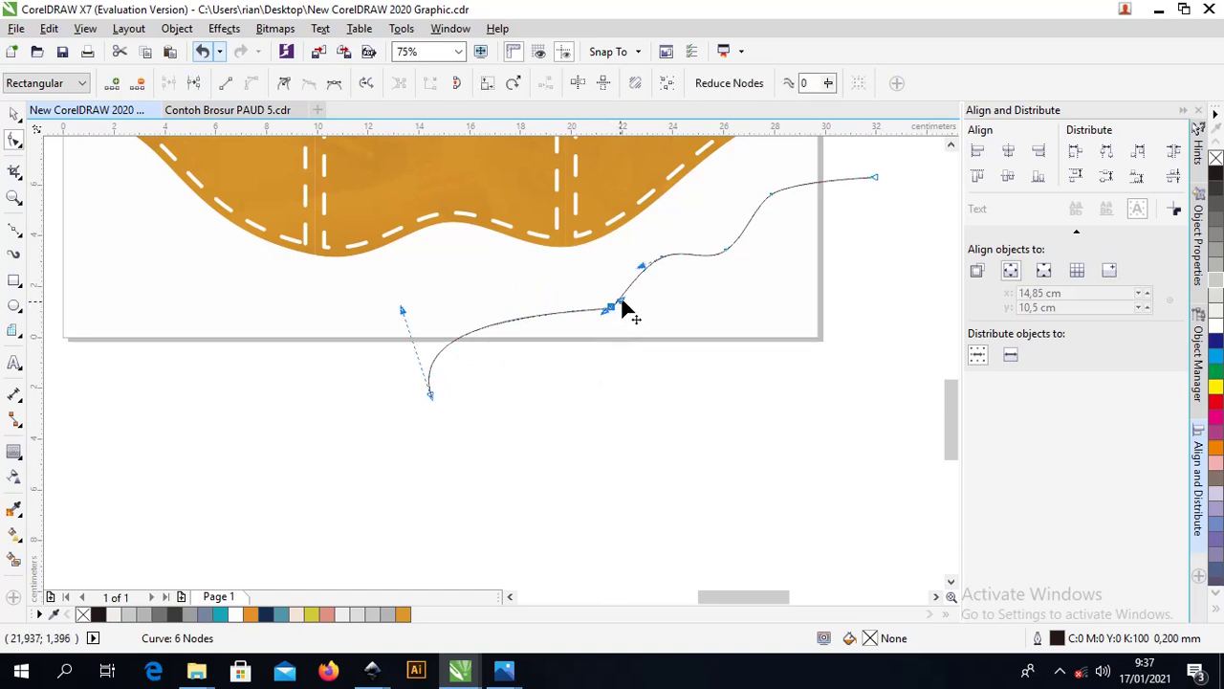
{"action": "left_click_drag", "start_coordinate": [623, 306], "coordinate": [654, 275]}
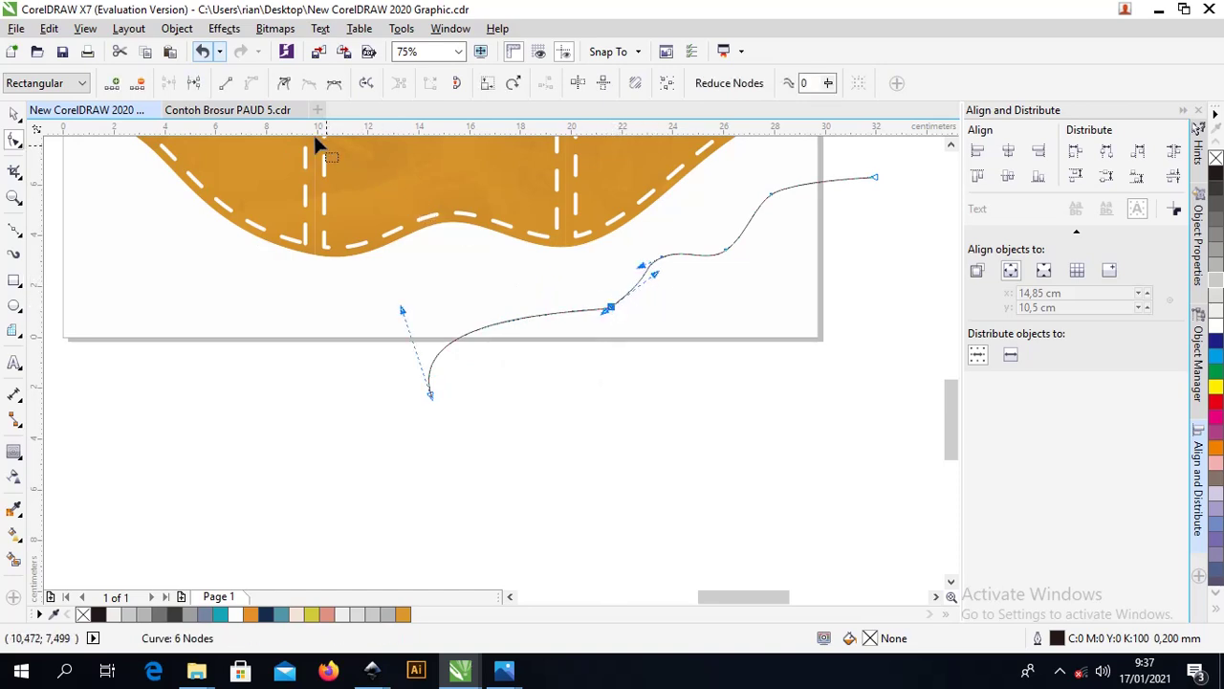
{"action": "left_click", "coordinate": [333, 84]}
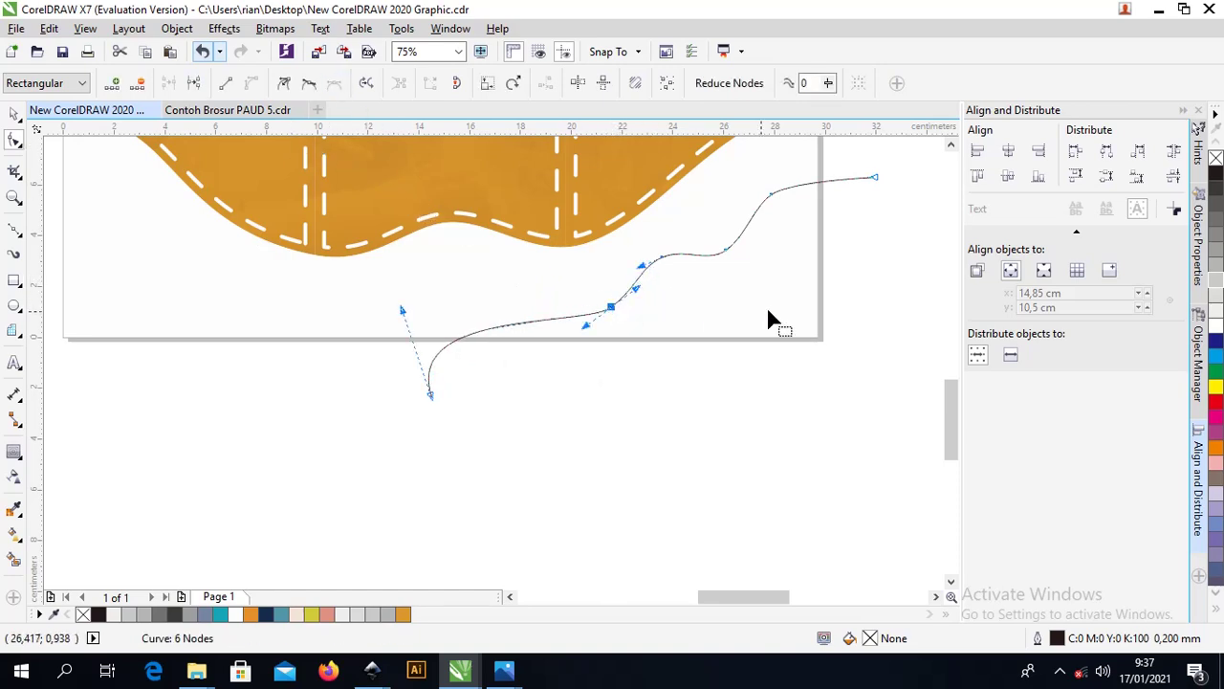
Reposition the curve's nodes into rounder waves, with its two ends extending past the page's bottom and right edges.
{"action": "left_click", "coordinate": [662, 258]}
{"action": "left_click_drag", "start_coordinate": [612, 307], "coordinate": [727, 253]}
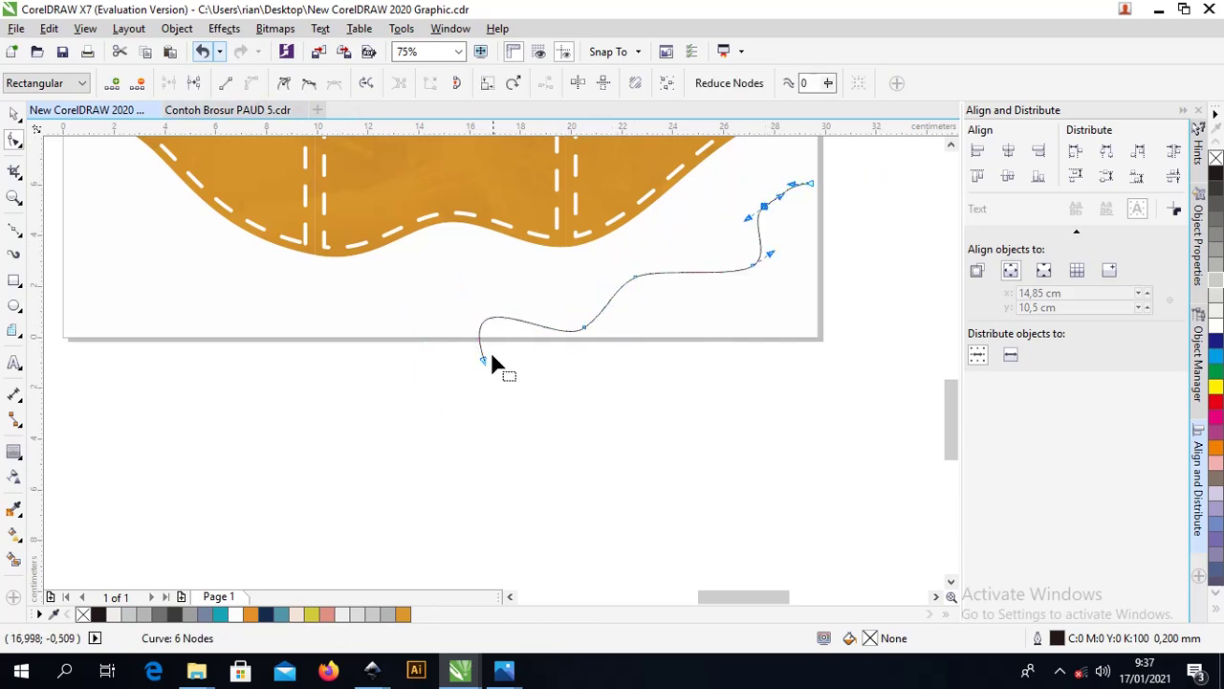
{"action": "left_click_drag", "start_coordinate": [492, 356], "coordinate": [447, 366]}
{"action": "left_click", "coordinate": [651, 262]}
{"action": "left_click", "coordinate": [765, 208]}
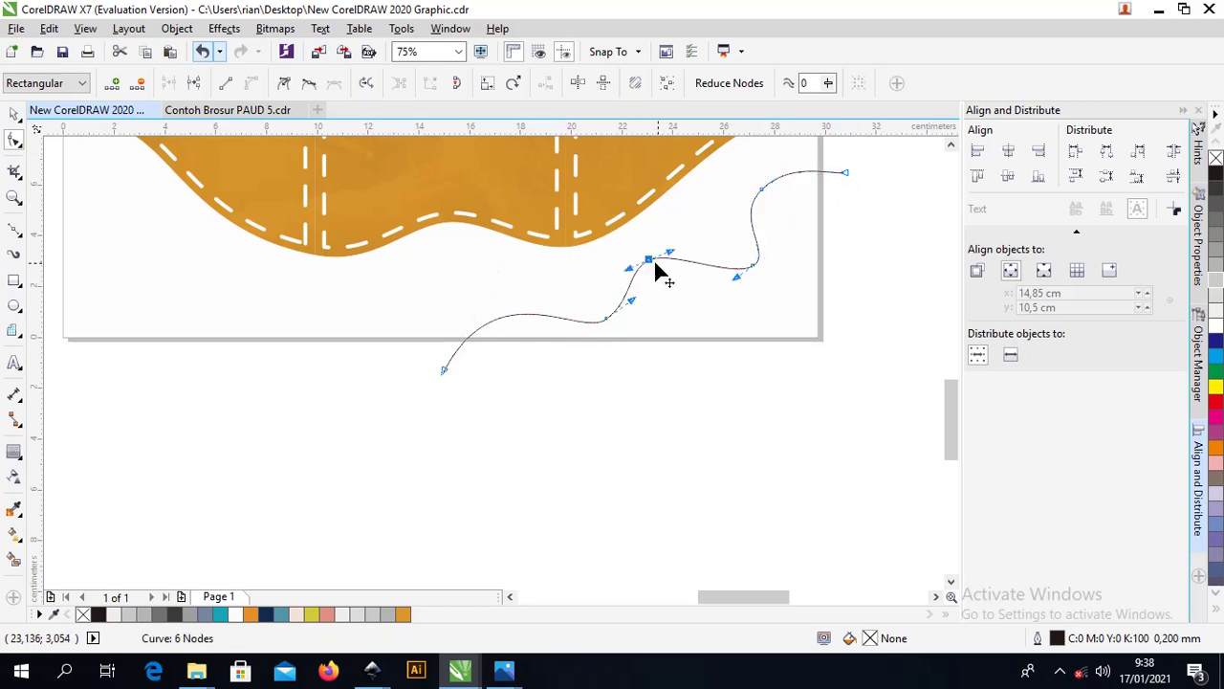
{"action": "scroll", "coordinate": [656, 267], "scroll_direction": "down", "scroll_amount": 4}
{"action": "scroll", "coordinate": [751, 406], "scroll_direction": "up", "scroll_amount": 3}
{"action": "mouse_move", "coordinate": [751, 410]}
{"action": "left_mouse_down"}
{"action": "mouse_move", "coordinate": [770, 411]}
{"action": "mouse_move", "coordinate": [768, 400]}
{"action": "left_mouse_up"}
{"action": "key", "text": "space"}
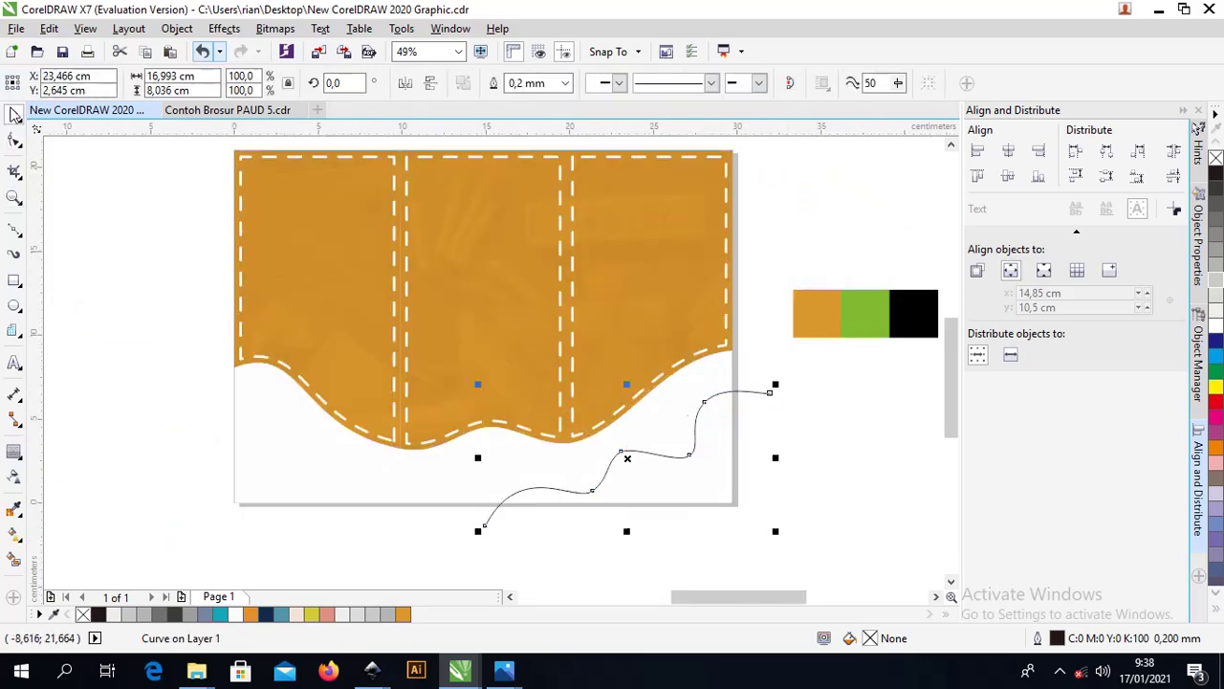
Scale the wavy curve to about 14.9 × 7.1 cm and position it across the page's lower-right corner.
{"action": "scroll", "coordinate": [585, 397], "scroll_direction": "up", "scroll_amount": 1}
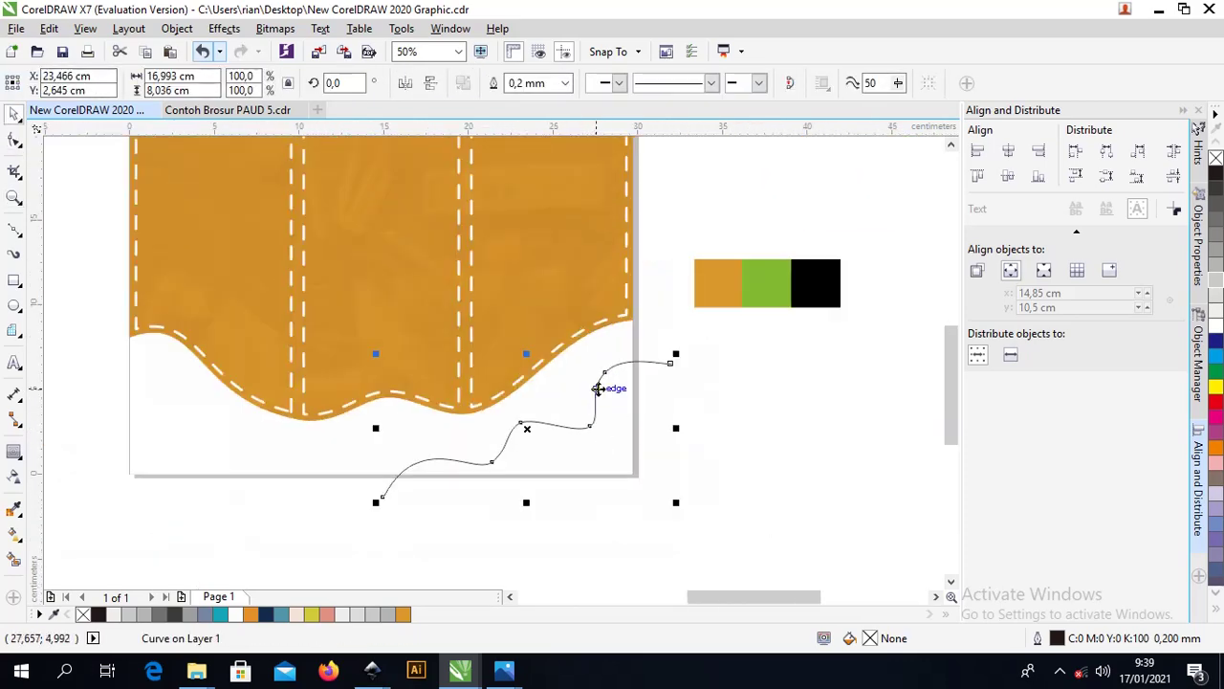
{"action": "left_click_drag", "start_coordinate": [605, 389], "coordinate": [612, 397]}
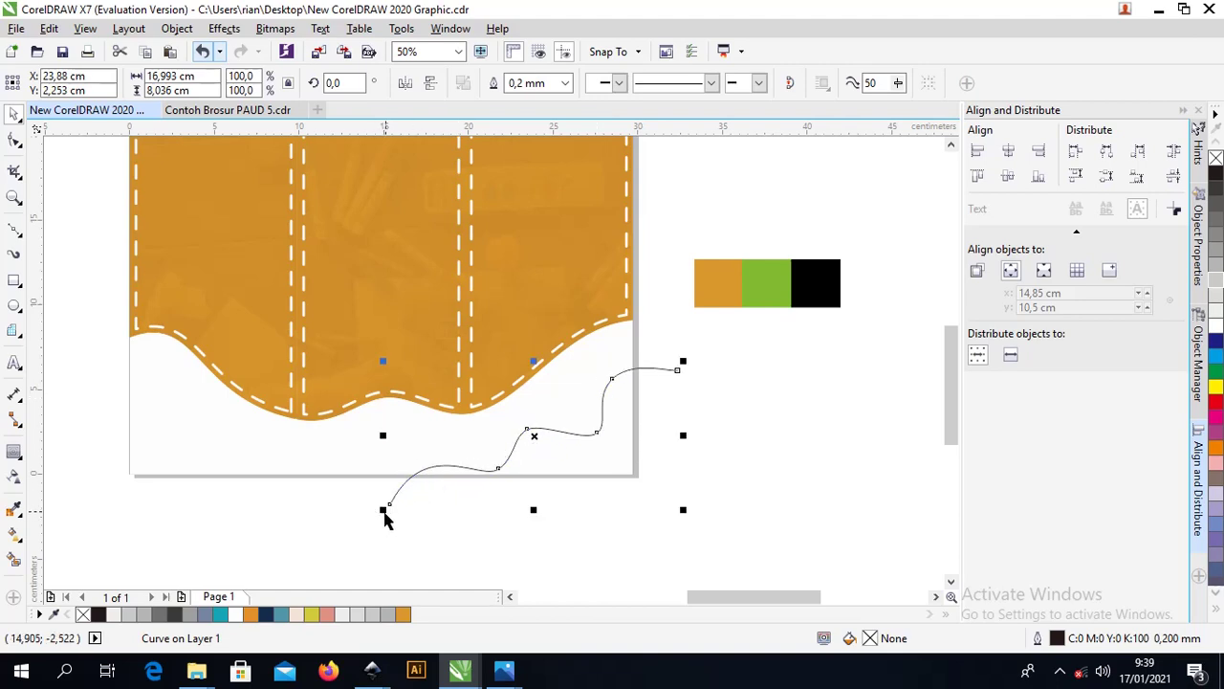
{"action": "left_click_drag", "start_coordinate": [386, 520], "coordinate": [422, 501]}
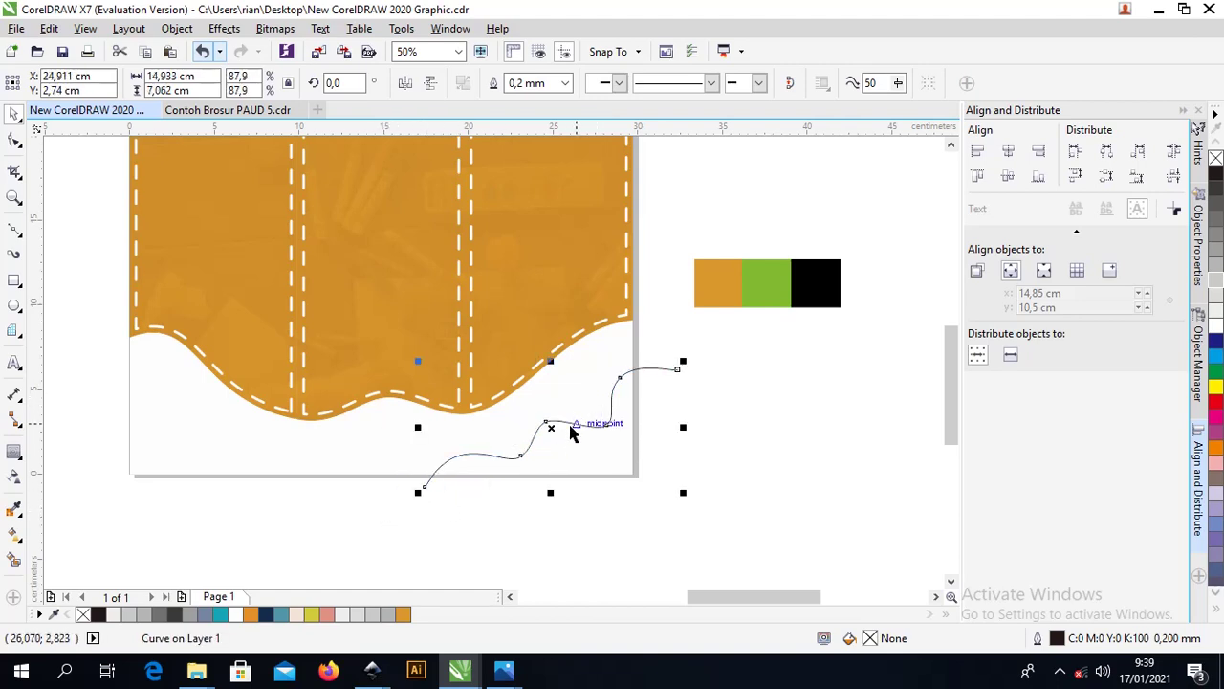
{"action": "left_click_drag", "start_coordinate": [571, 432], "coordinate": [563, 439]}
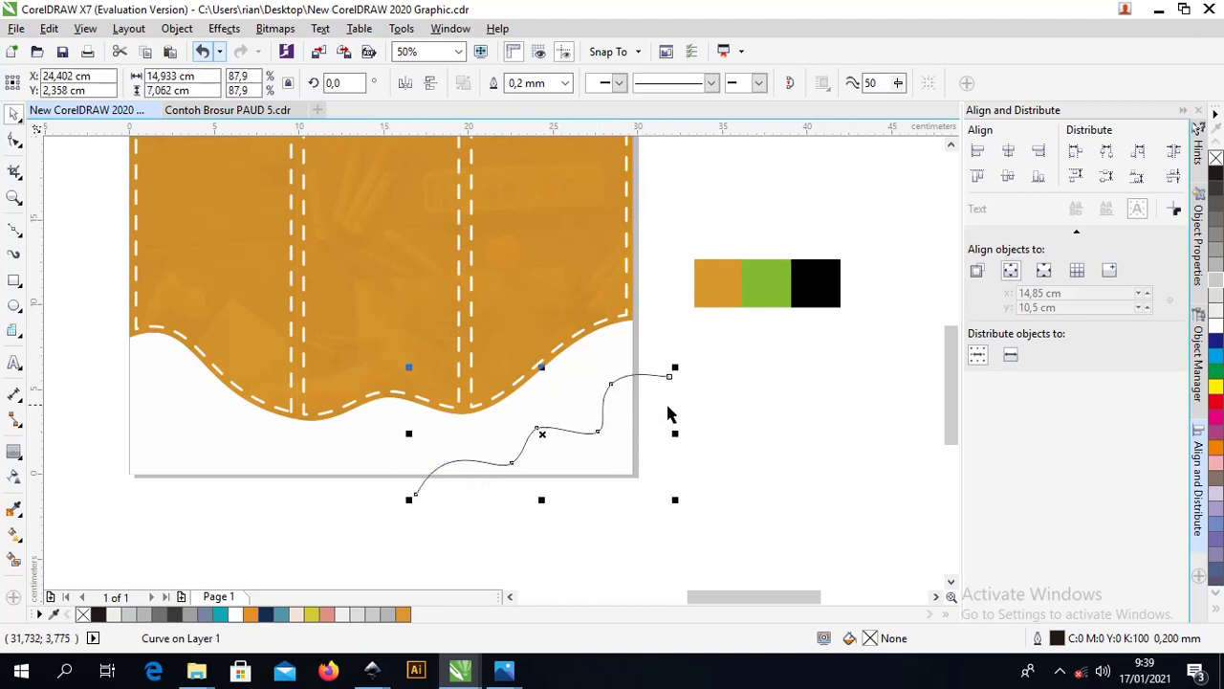
{"action": "left_click", "coordinate": [606, 351], "text": "shift"}
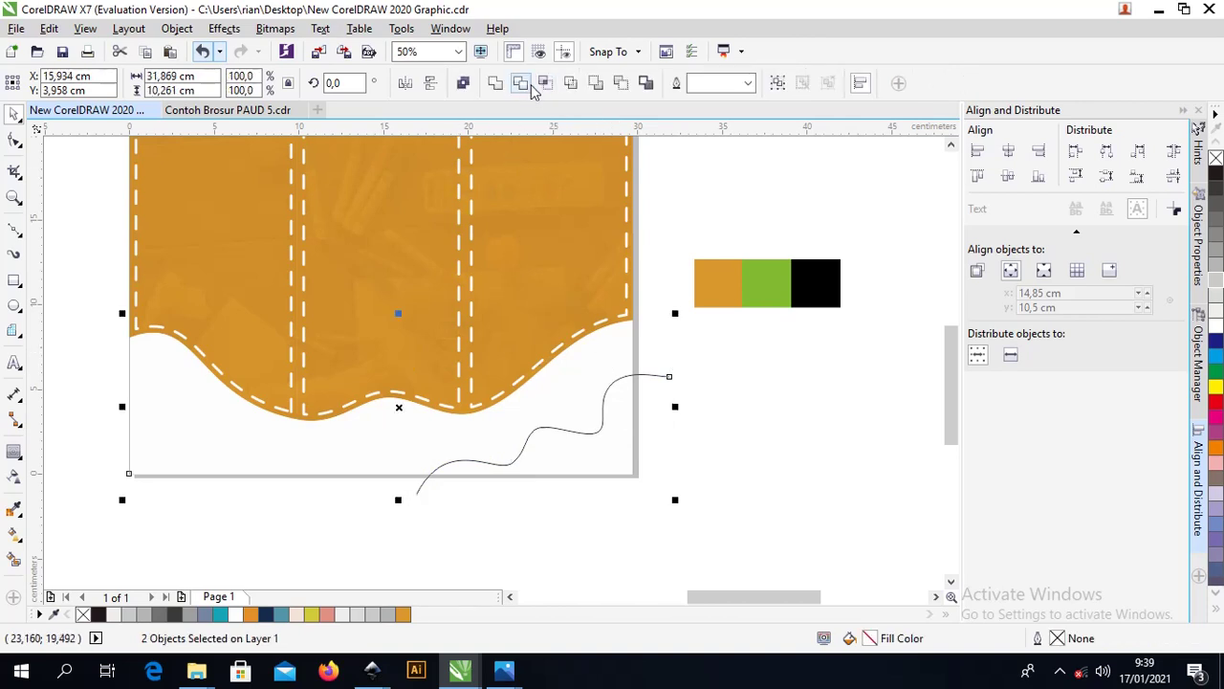
{"action": "left_click", "coordinate": [764, 457]}
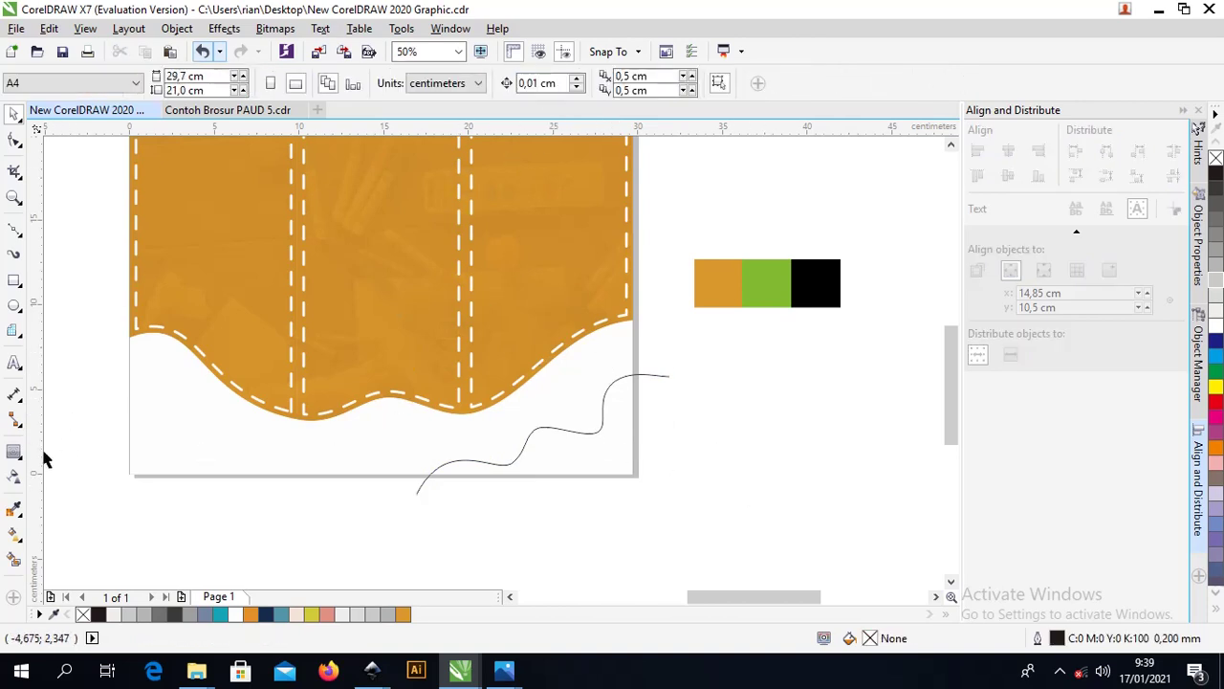
Create a closed shape with Smart Fill from the area between the wavy curve and the page's lower-right corner.
{"action": "left_click", "coordinate": [14, 560]}
{"action": "left_click", "coordinate": [568, 449]}
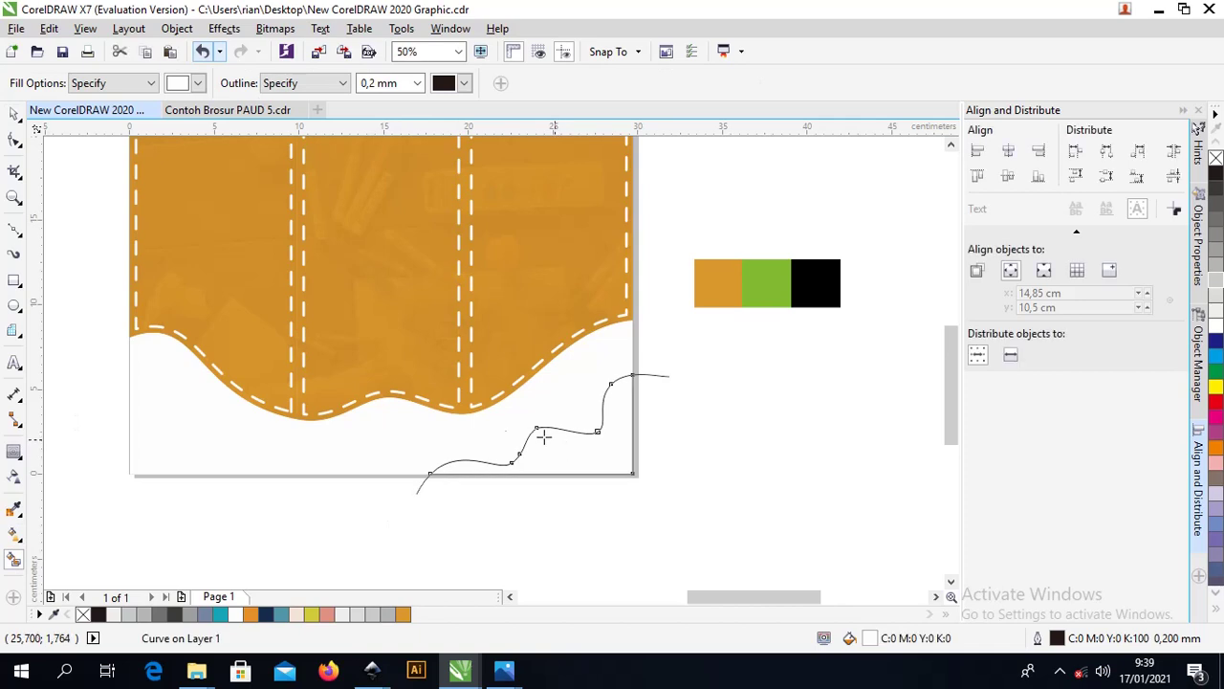
{"action": "left_click", "coordinate": [15, 114]}
Fill the corner shape with the green sampled from the colour swatches beside the page.
{"action": "left_click", "coordinate": [15, 509]}
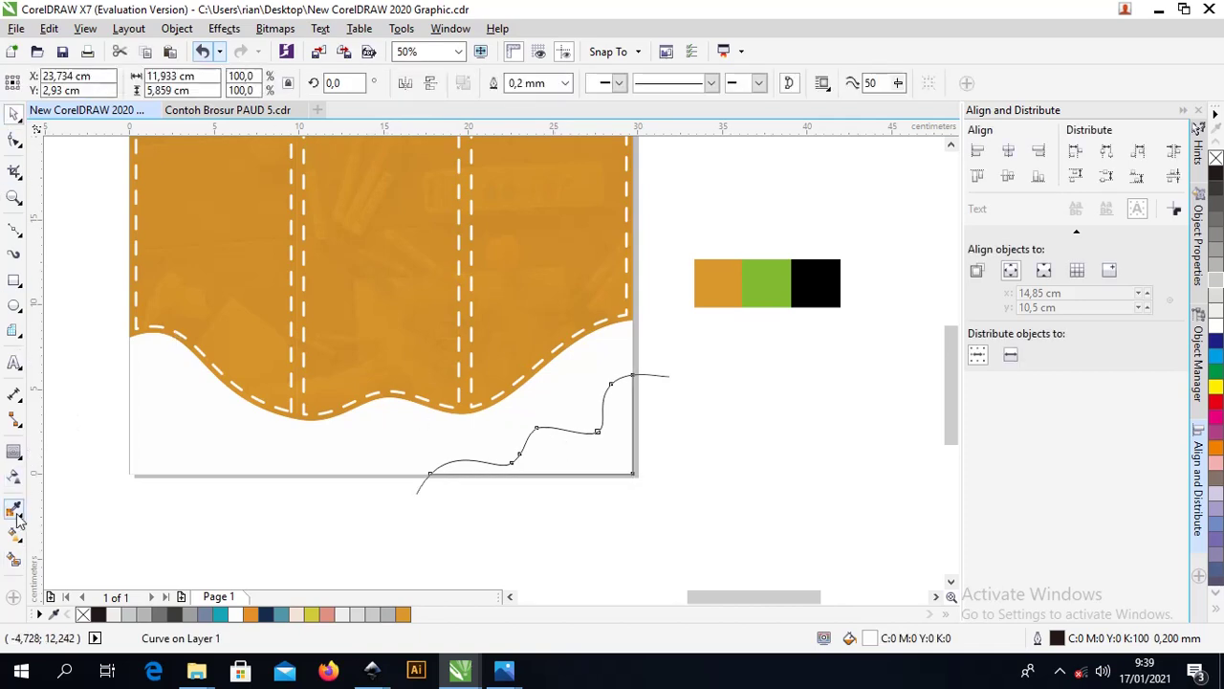
{"action": "left_click", "coordinate": [770, 271]}
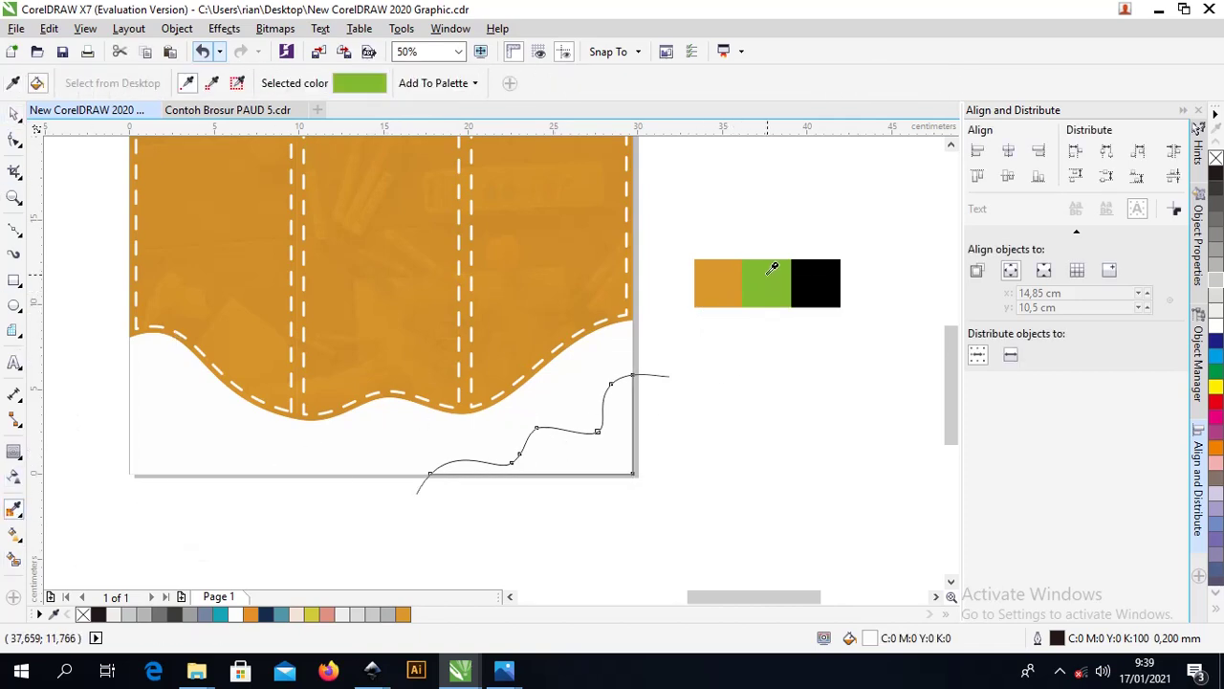
{"action": "left_click", "coordinate": [587, 443]}
{"action": "left_click", "coordinate": [14, 114]}
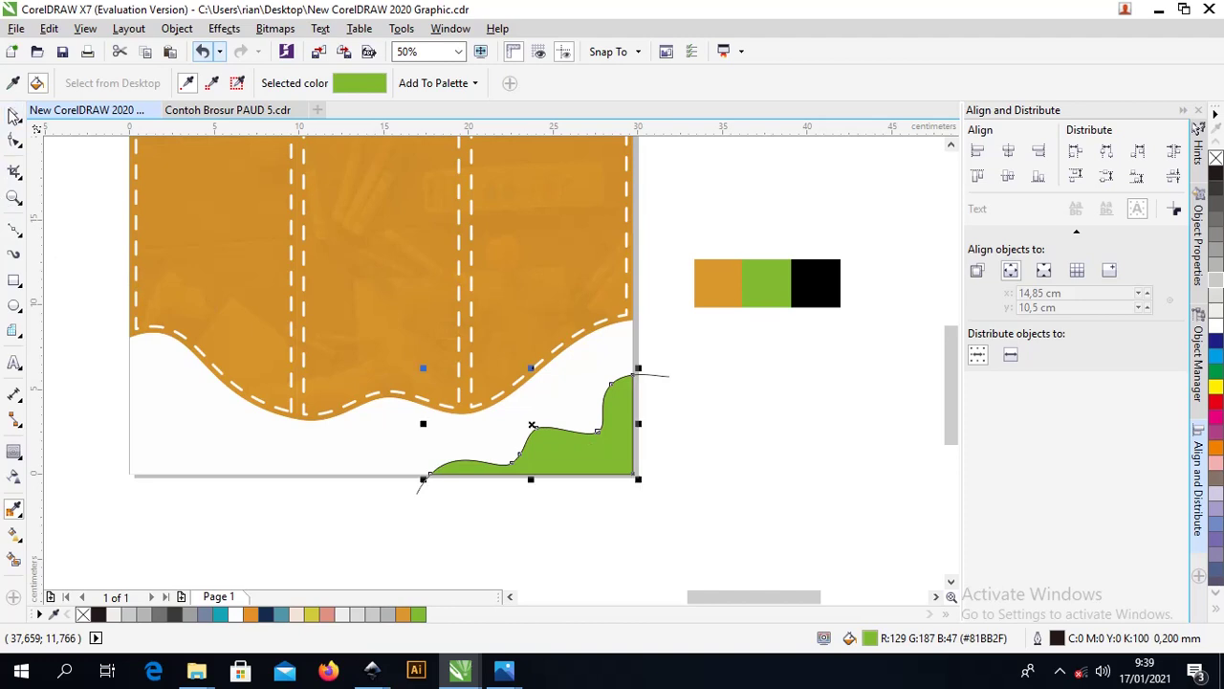
{"action": "left_click", "coordinate": [639, 564]}
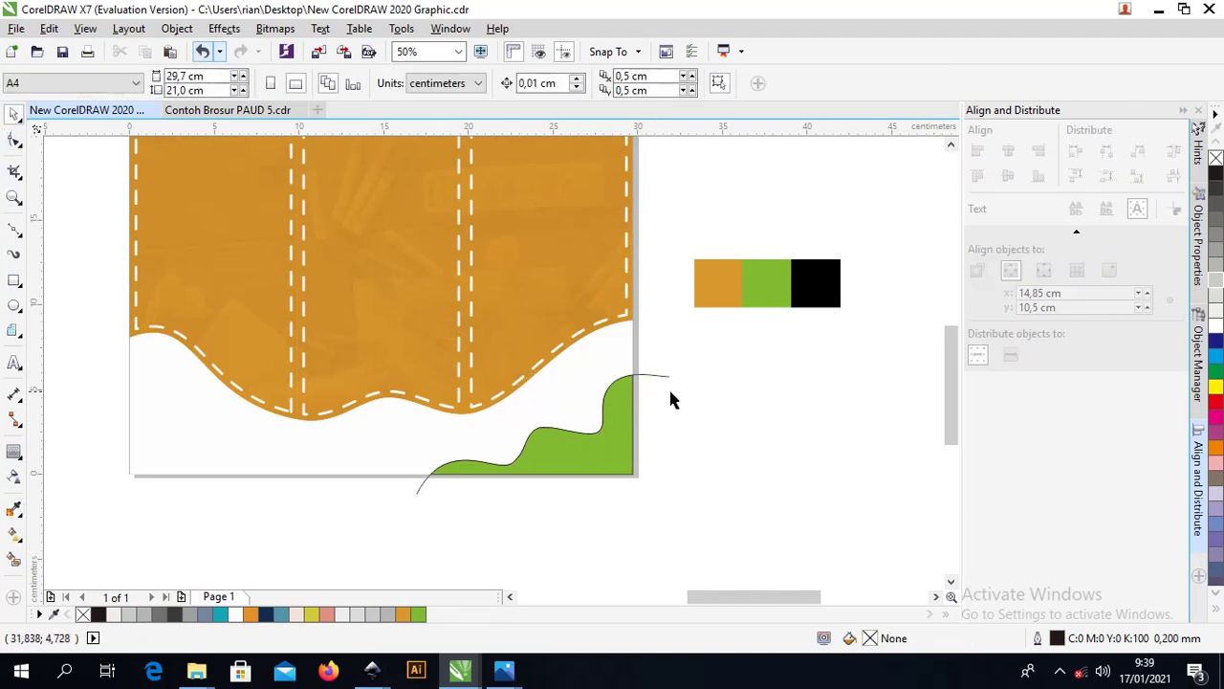
Delete the leftover wavy guide curve and remove the outline from the green corner shape.
{"action": "left_click", "coordinate": [666, 376]}
{"action": "key", "text": "Delete"}
{"action": "left_click_drag", "start_coordinate": [723, 537], "coordinate": [359, 365]}
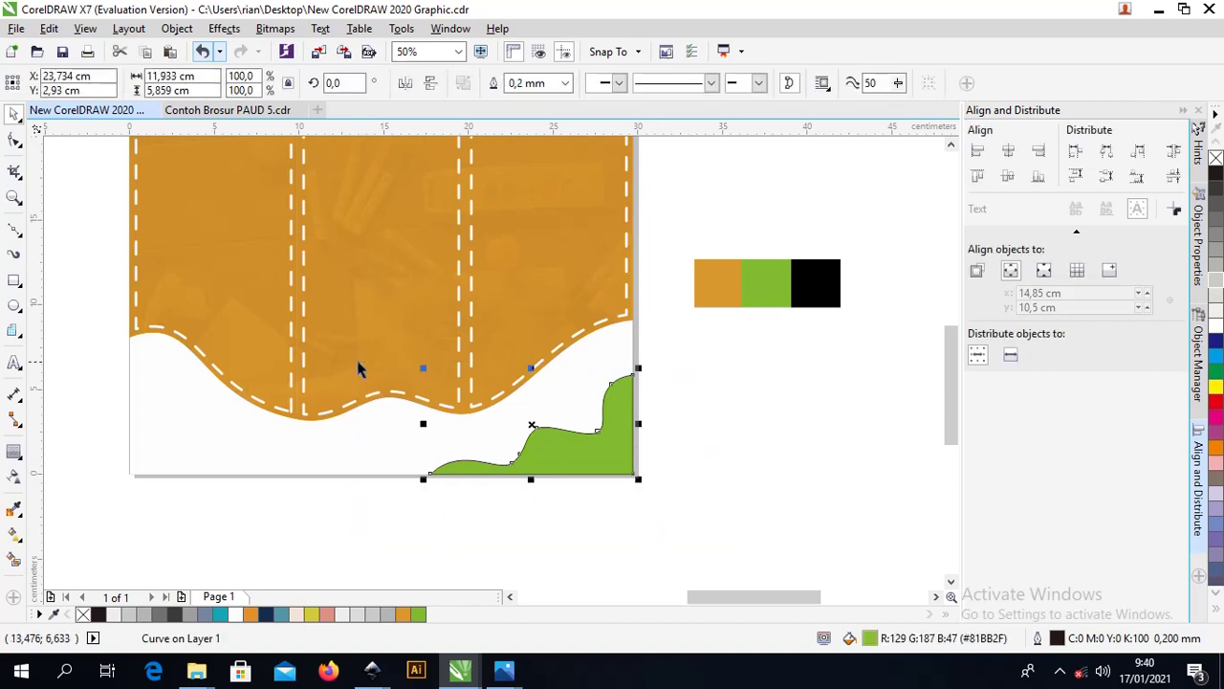
{"action": "right_click", "coordinate": [84, 616]}
{"action": "left_click", "coordinate": [444, 513]}
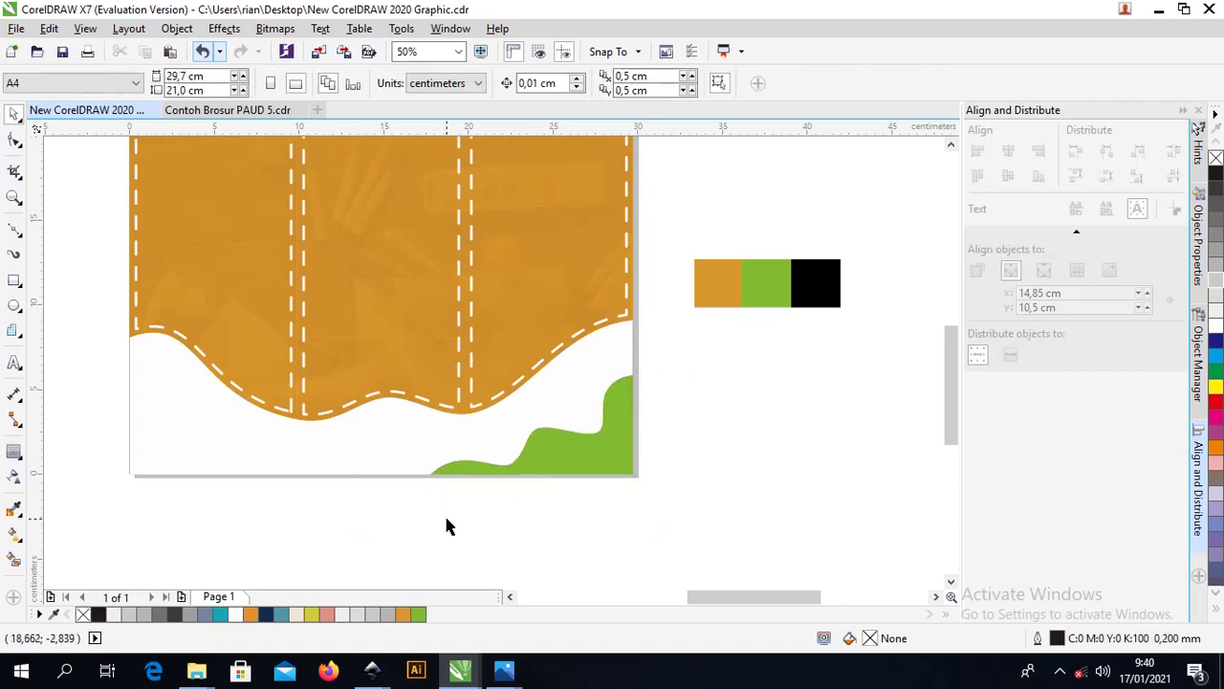
Place the photo of the boy with the book on the right panel, scaled to about 8.6 × 15.4 cm.
{"action": "scroll", "coordinate": [444, 513], "scroll_direction": "down", "scroll_amount": 4}
{"action": "left_click_drag", "start_coordinate": [313, 325], "coordinate": [313, 324]}
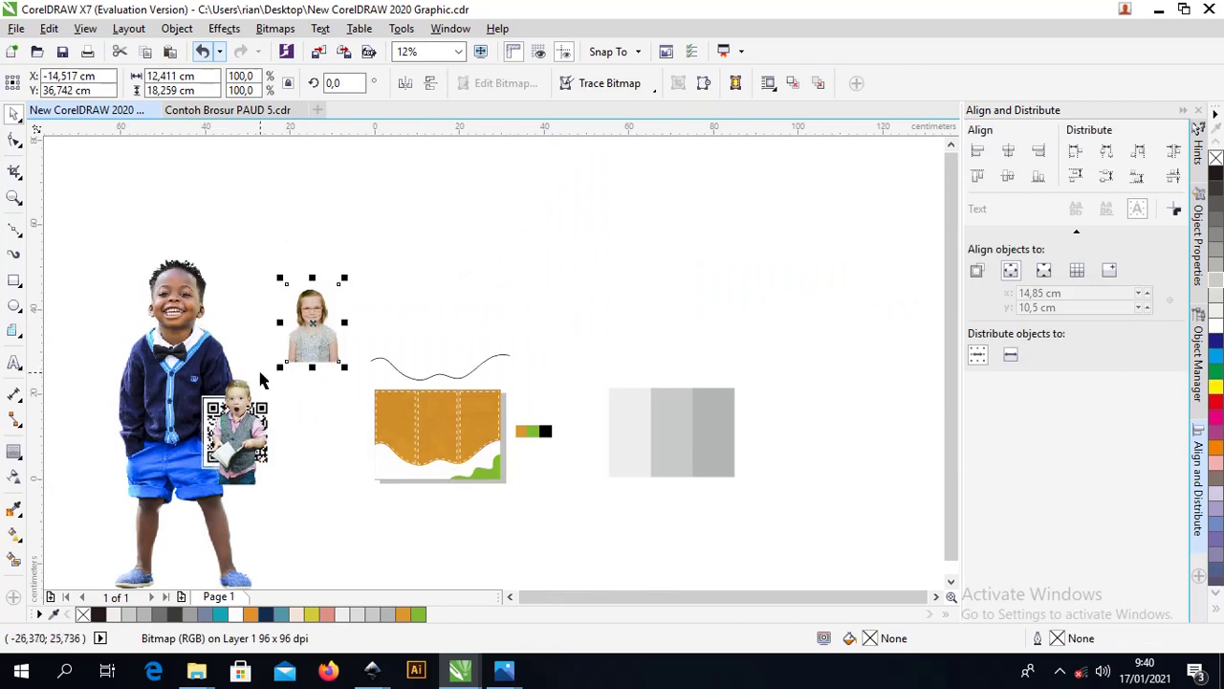
{"action": "left_click_drag", "start_coordinate": [256, 421], "coordinate": [473, 411]}
{"action": "scroll", "coordinate": [473, 412], "scroll_direction": "up", "scroll_amount": 2}
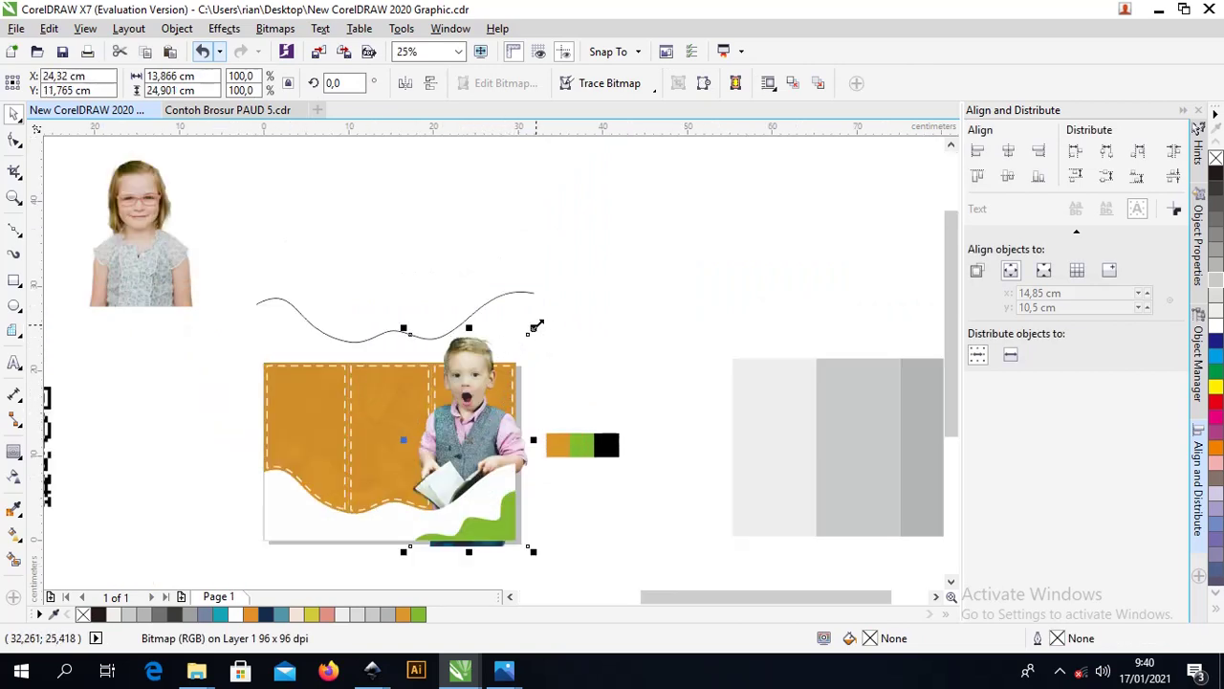
{"action": "left_click_drag", "start_coordinate": [536, 327], "coordinate": [476, 426]}
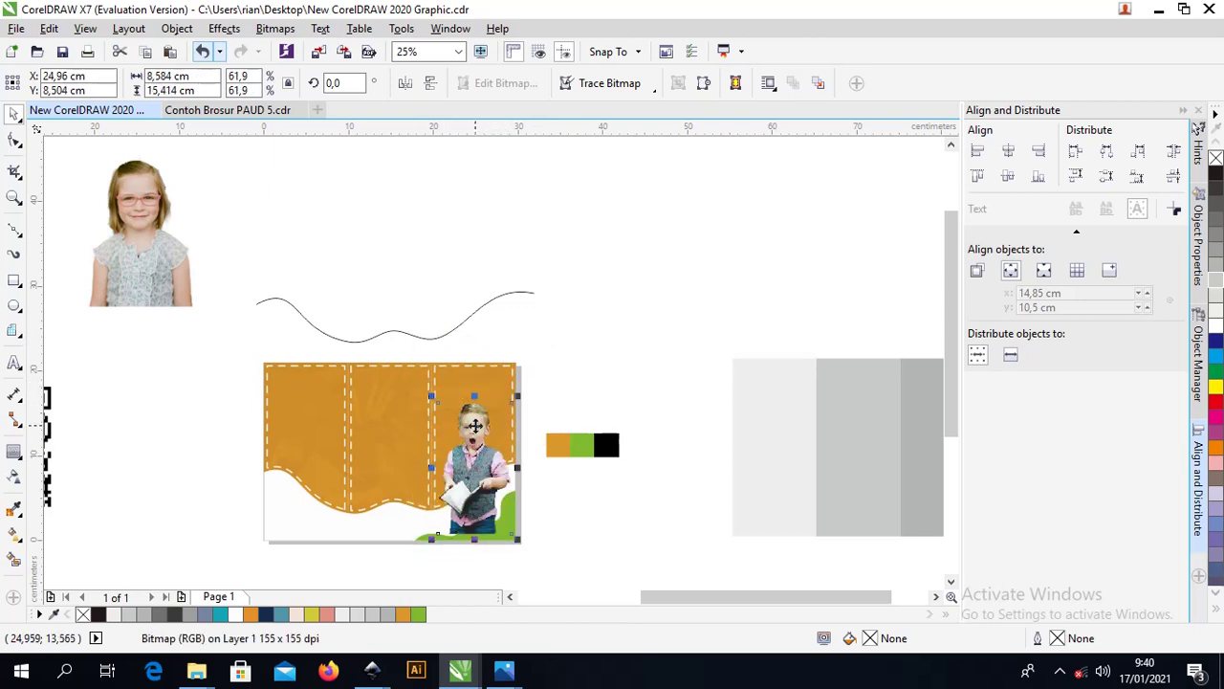
{"action": "scroll", "coordinate": [417, 466], "scroll_direction": "up", "scroll_amount": 2}
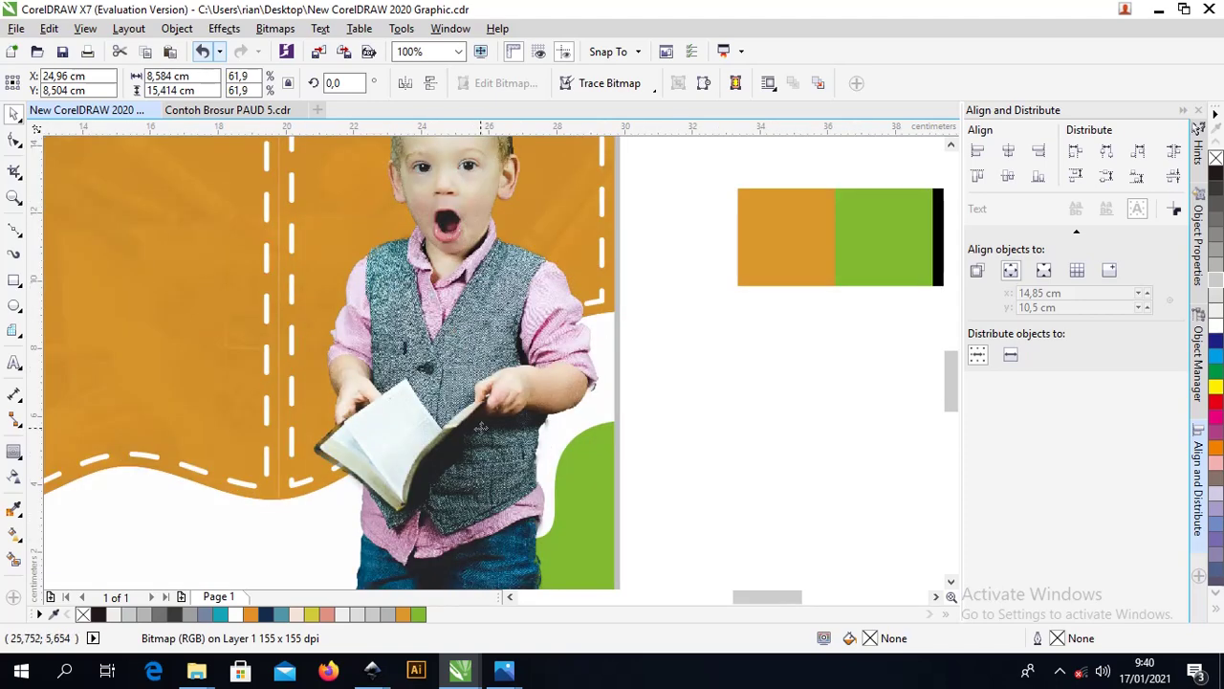
{"action": "scroll", "coordinate": [485, 430], "scroll_direction": "down", "scroll_amount": 1}
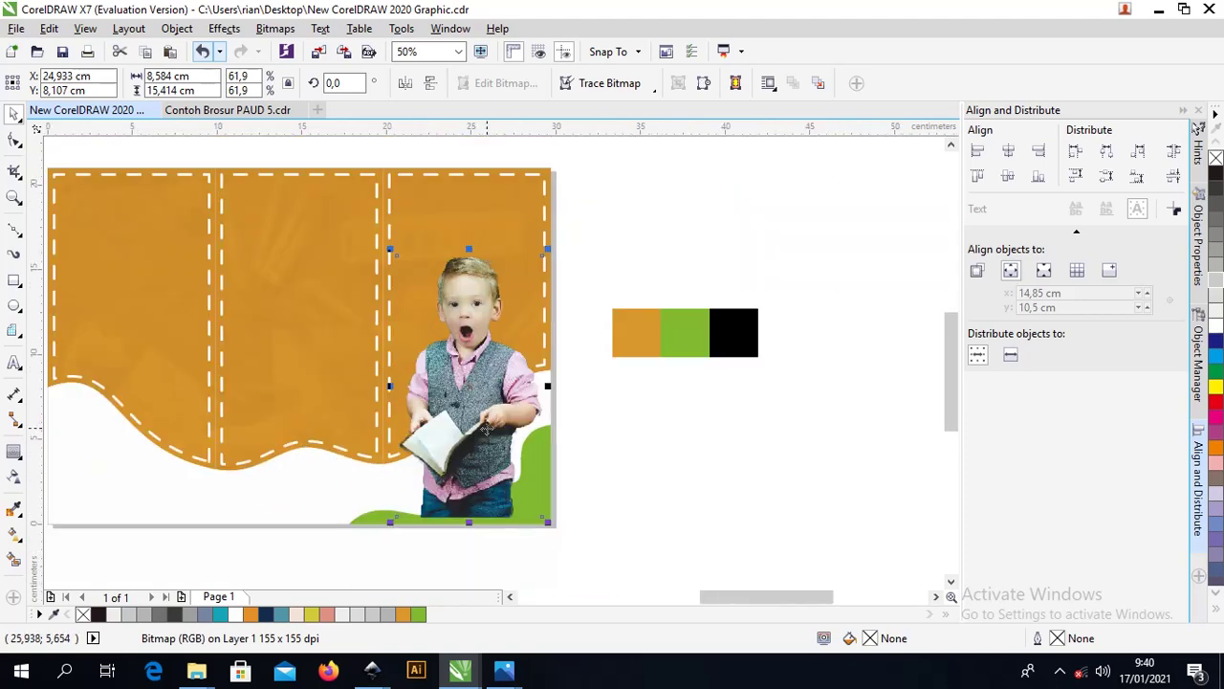
Enlarge the green corner shape to about 13.2 × 6.5 cm and bring it in front of the slightly reduced boy photo.
{"action": "left_click", "coordinate": [545, 449]}
{"action": "left_click", "coordinate": [525, 298]}
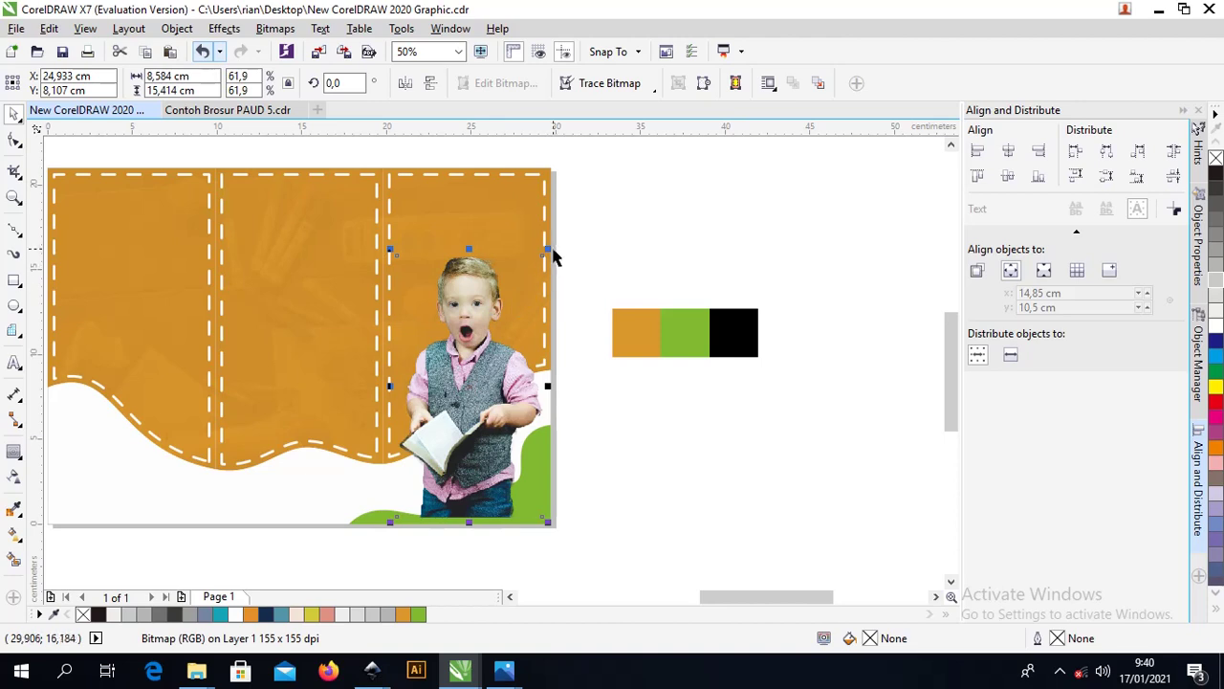
{"action": "left_click_drag", "start_coordinate": [553, 257], "coordinate": [541, 276]}
{"action": "left_click_drag", "start_coordinate": [729, 590], "coordinate": [322, 402]}
{"action": "key", "text": "shift+Page_Up"}
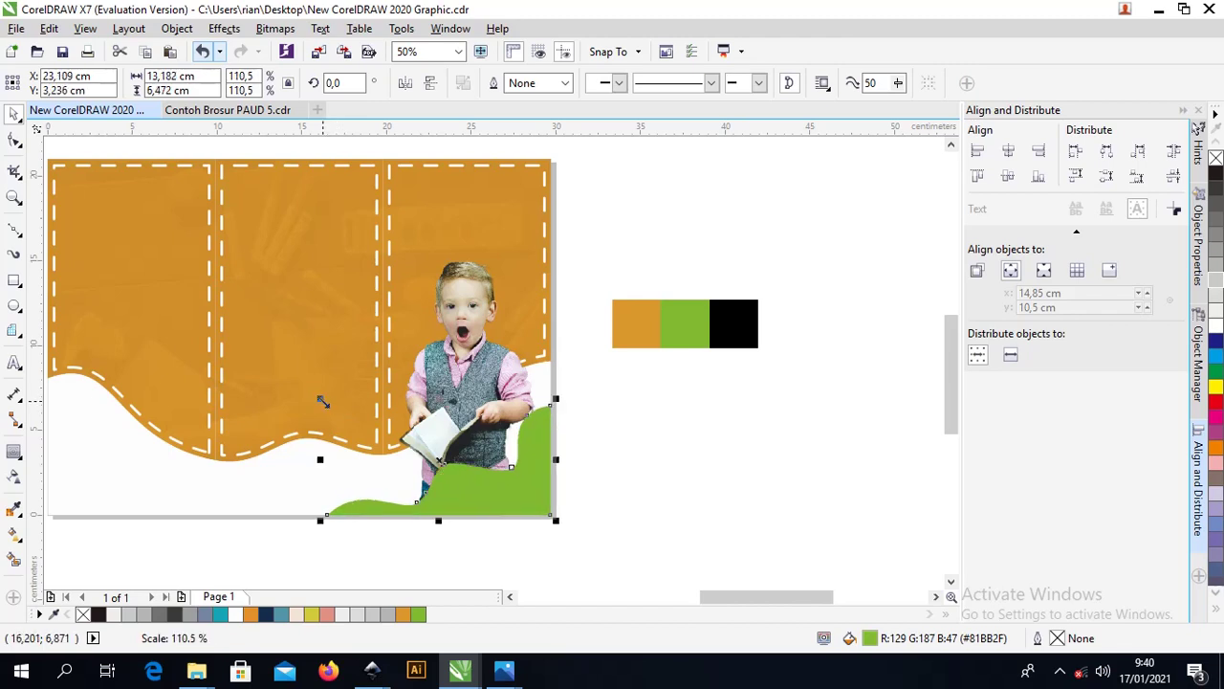
{"action": "left_click", "coordinate": [674, 434]}
{"action": "scroll", "coordinate": [674, 434], "scroll_direction": "down", "scroll_amount": 1}
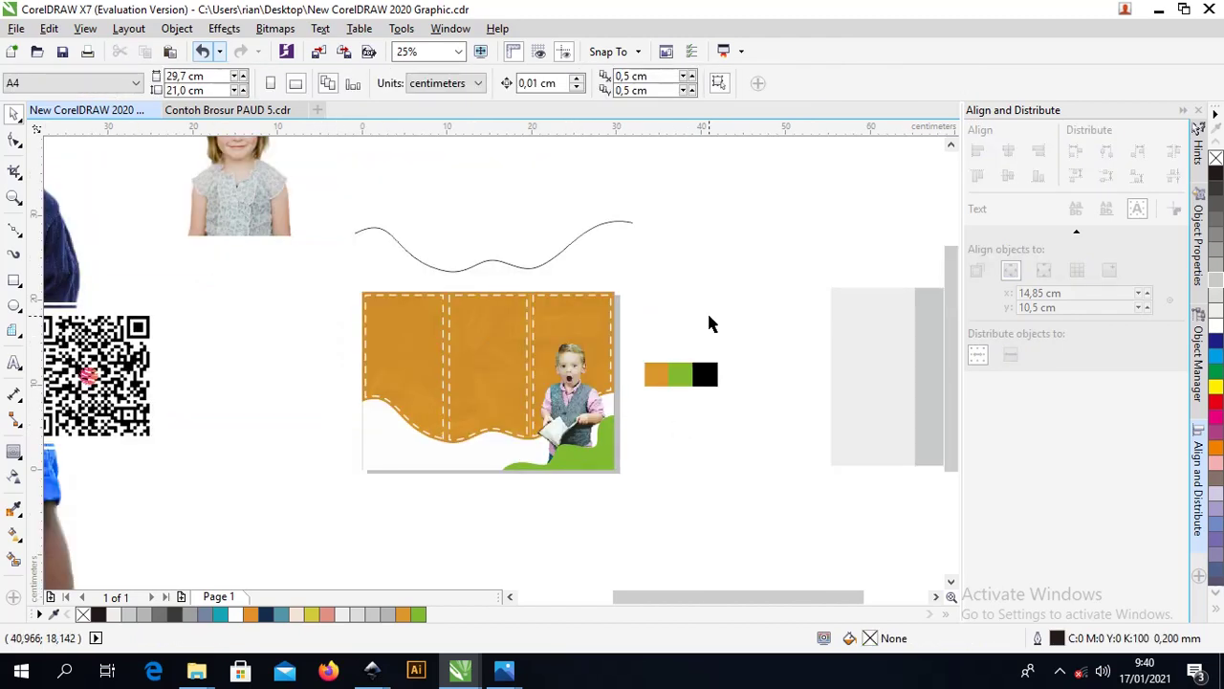
{"action": "scroll", "coordinate": [636, 397], "scroll_direction": "down", "scroll_amount": 1}
{"action": "scroll", "coordinate": [435, 387], "scroll_direction": "up", "scroll_amount": 1}
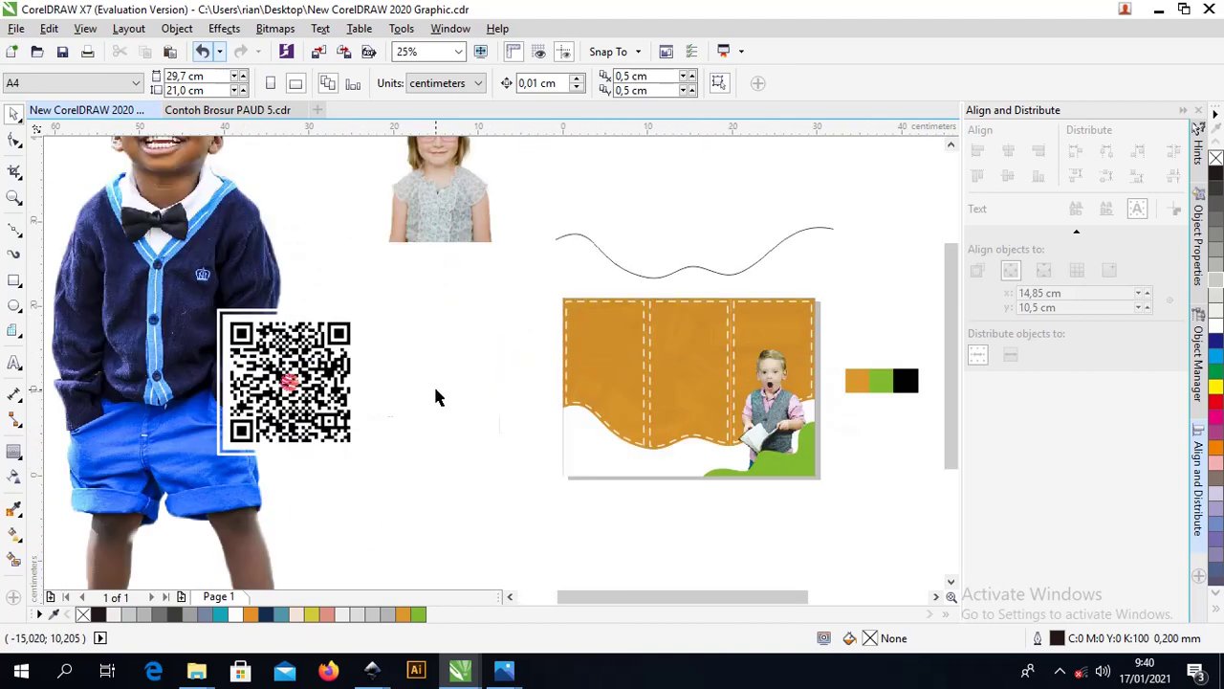
{"action": "scroll", "coordinate": [438, 394], "scroll_direction": "down", "scroll_amount": 1}
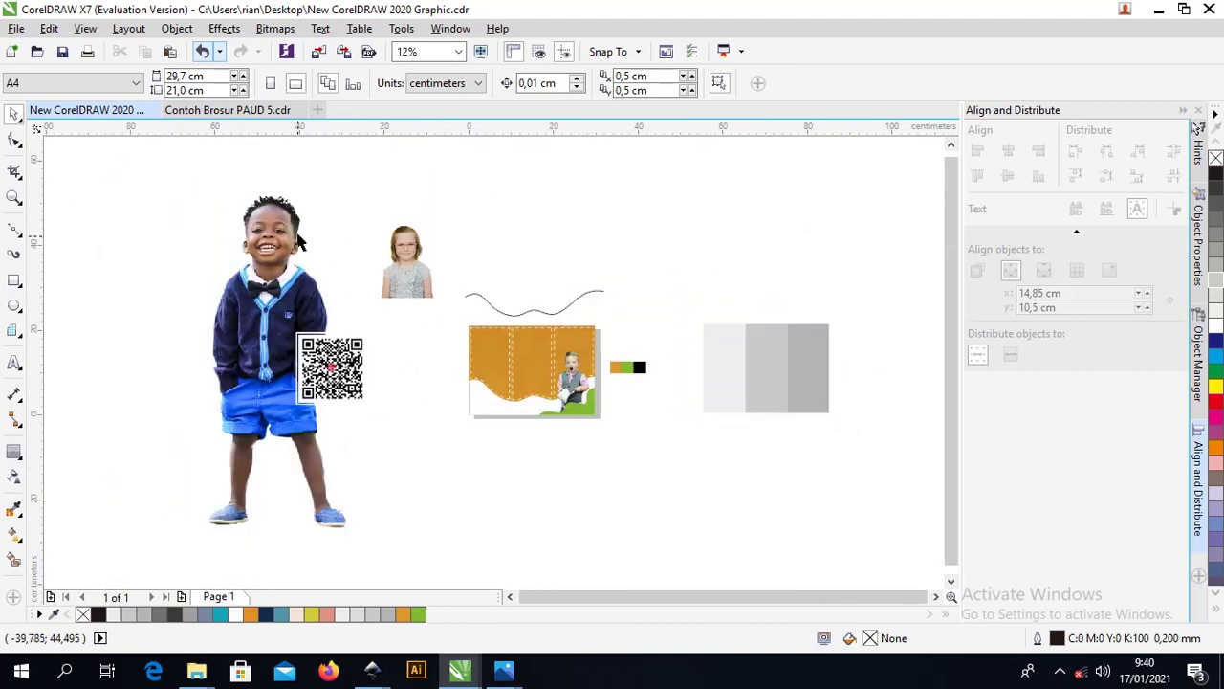
{"action": "key", "text": "z"}
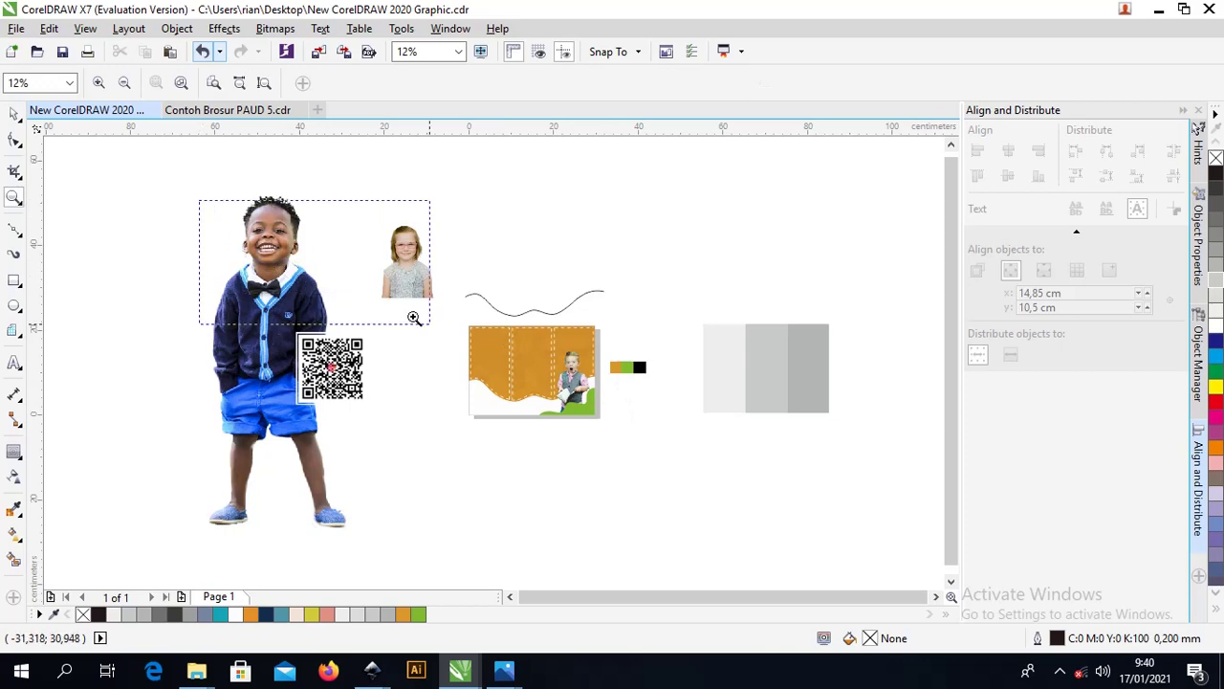
{"action": "left_click_drag", "start_coordinate": [413, 317], "coordinate": [782, 491]}
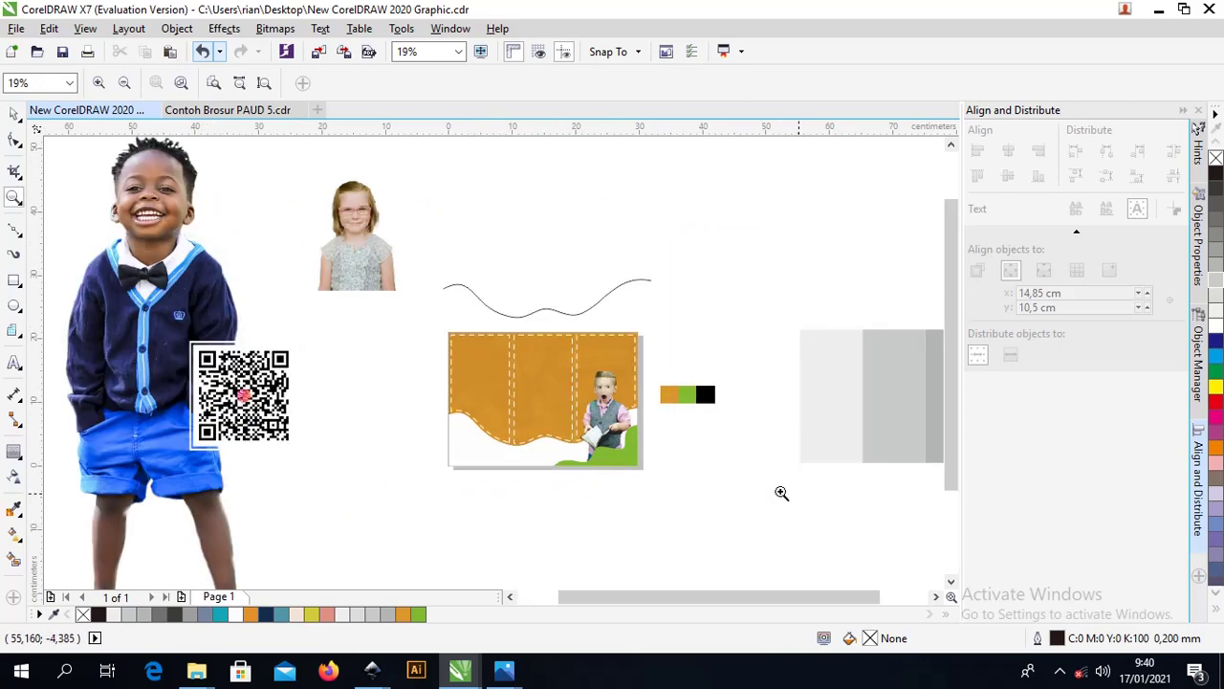
{"action": "left_click", "coordinate": [14, 112]}
Switch to the Contoh Brosur PAUD 5.cdr document and bring the prepared text layout on the grey background into close view.
{"action": "left_click", "coordinate": [198, 110]}
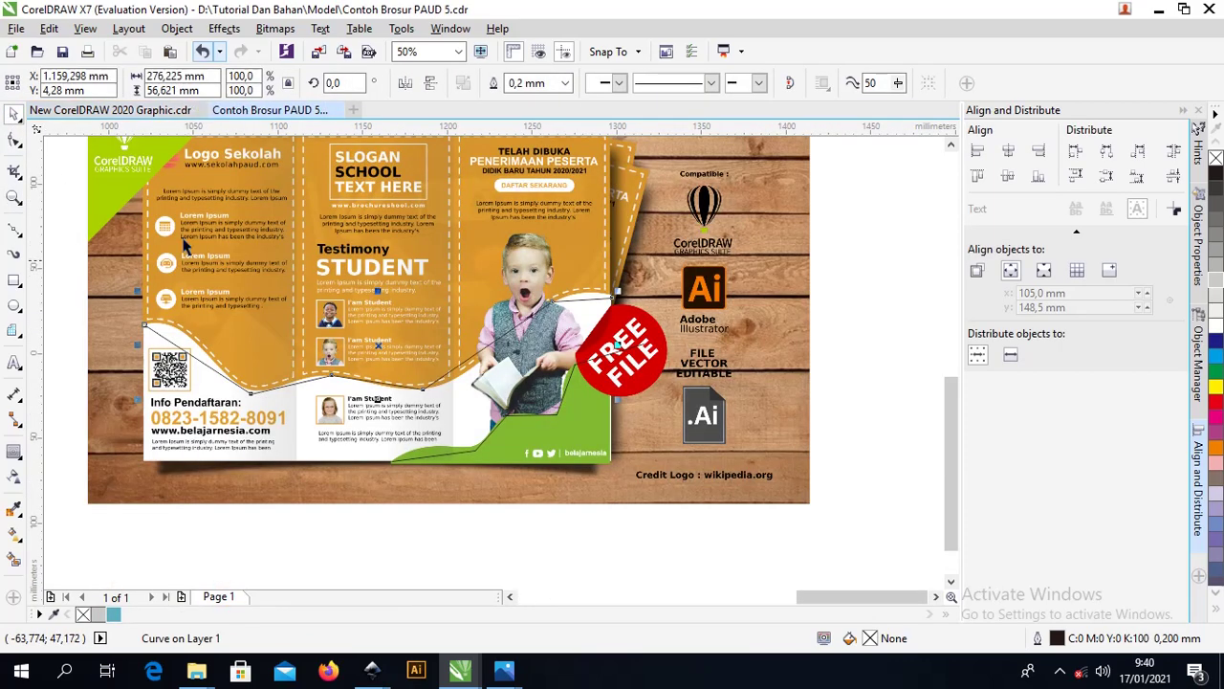
{"action": "scroll", "coordinate": [486, 305], "scroll_direction": "down", "scroll_amount": 3}
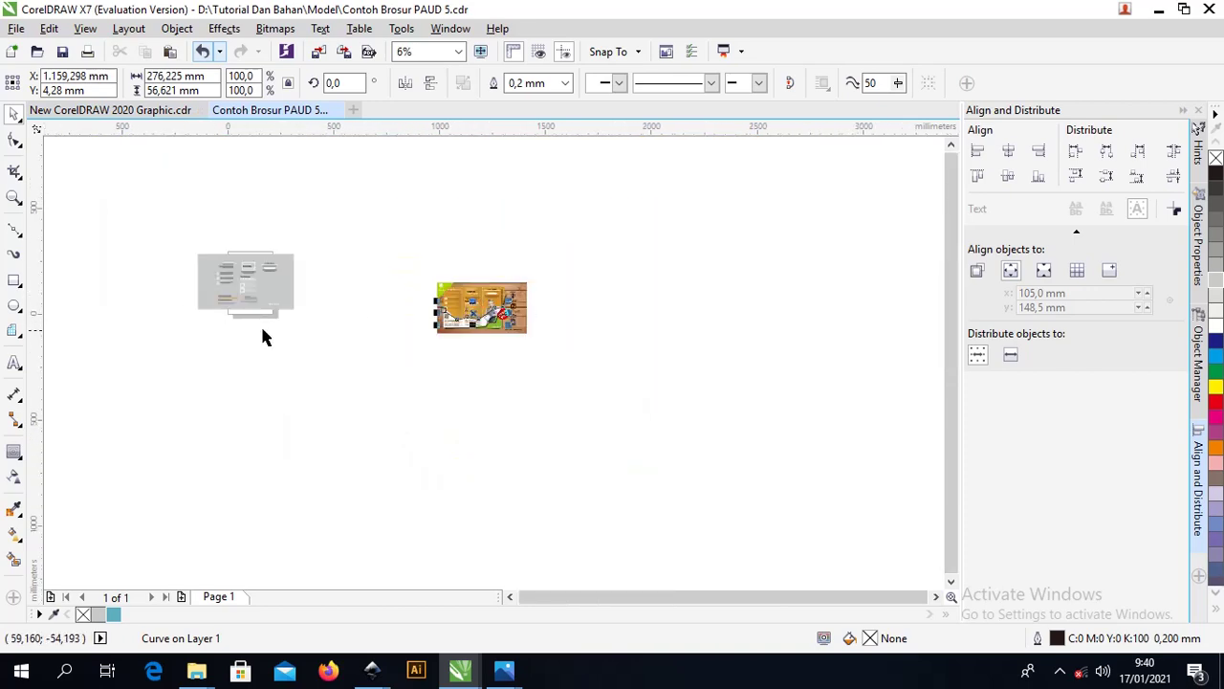
{"action": "key", "text": "z"}
{"action": "left_click_drag", "start_coordinate": [328, 328], "coordinate": [165, 251]}
{"action": "left_click_drag", "start_coordinate": [332, 231], "coordinate": [846, 526]}
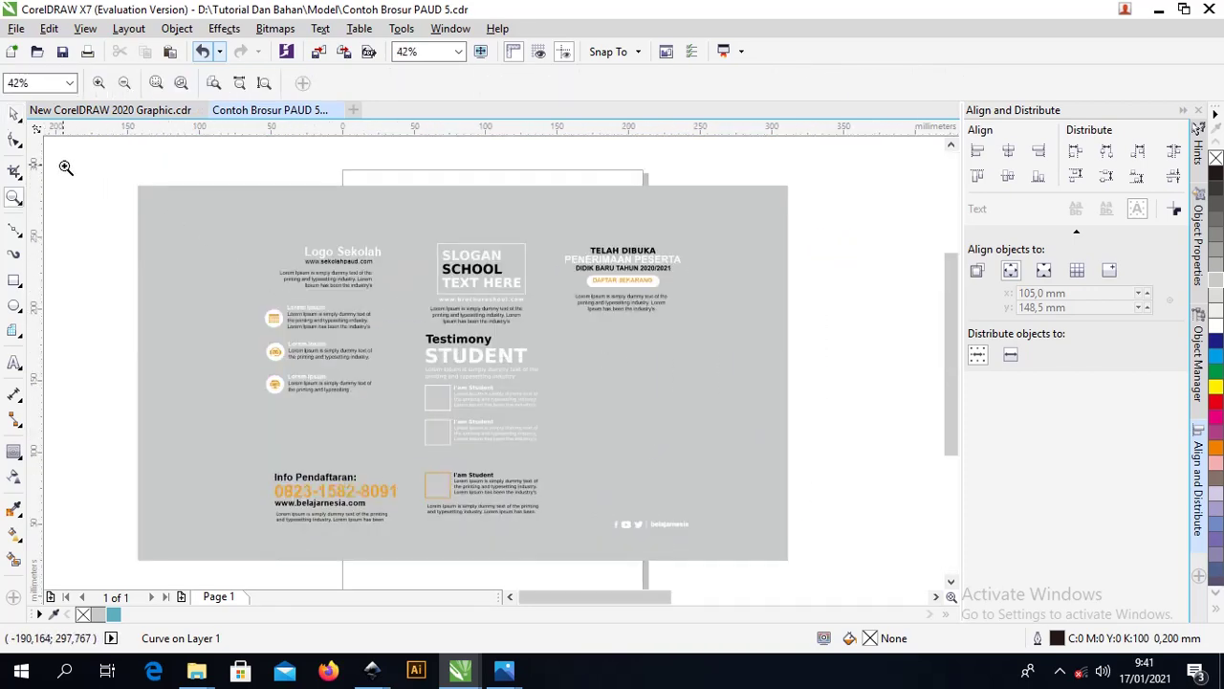
{"action": "left_click", "coordinate": [15, 114]}
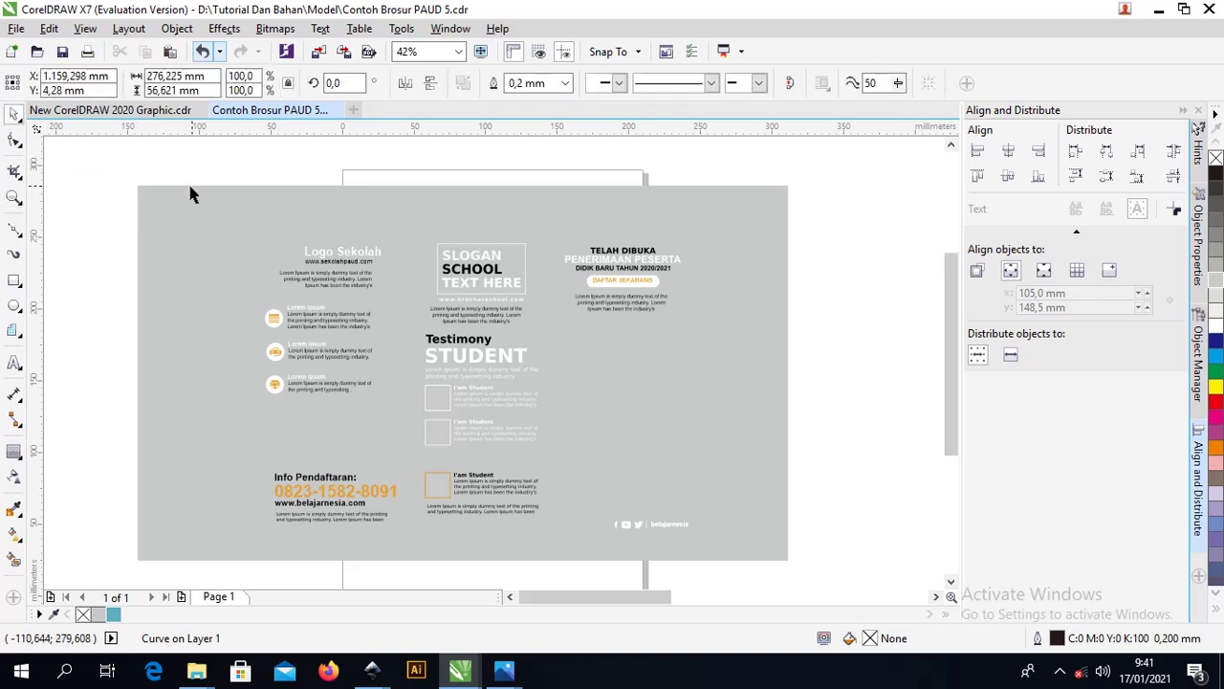
{"action": "left_click", "coordinate": [392, 266]}
{"action": "left_click", "coordinate": [346, 168]}
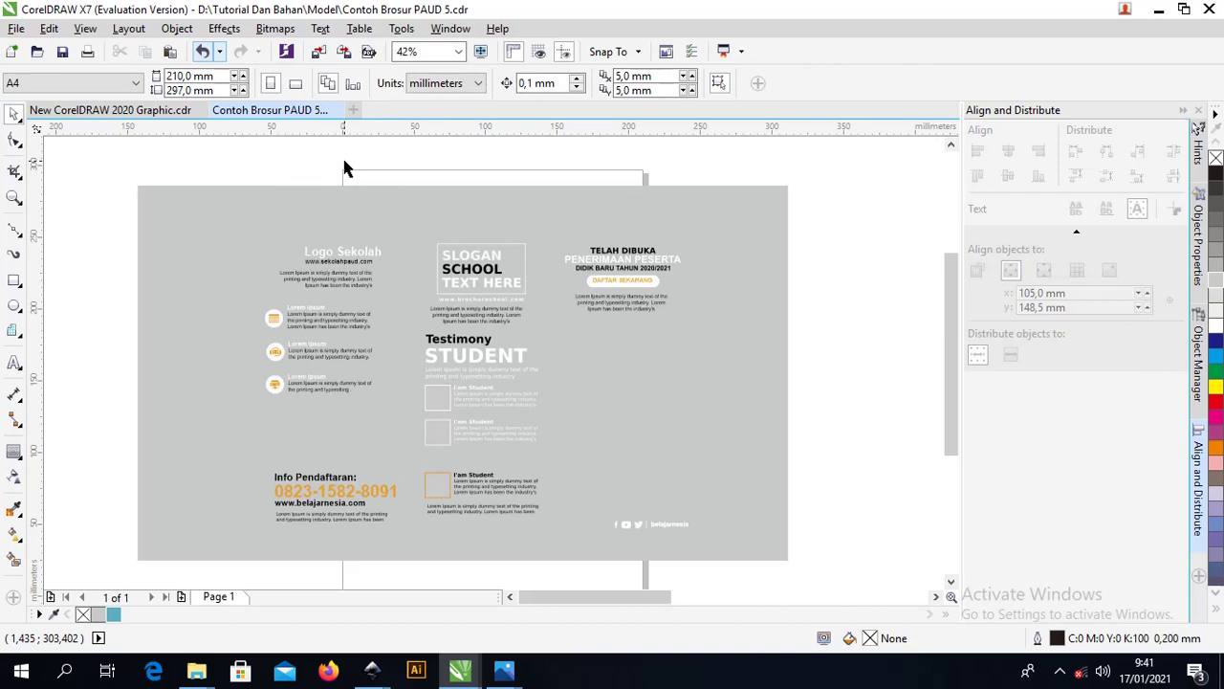
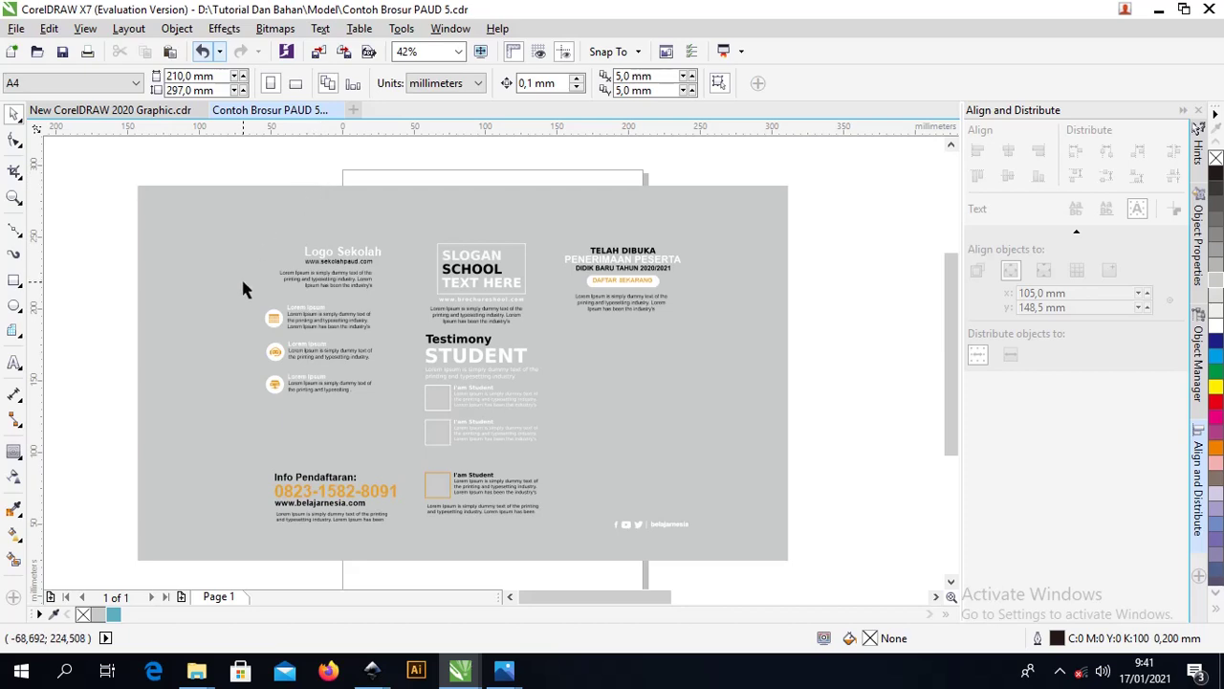
{"action": "left_click", "coordinate": [14, 363]}
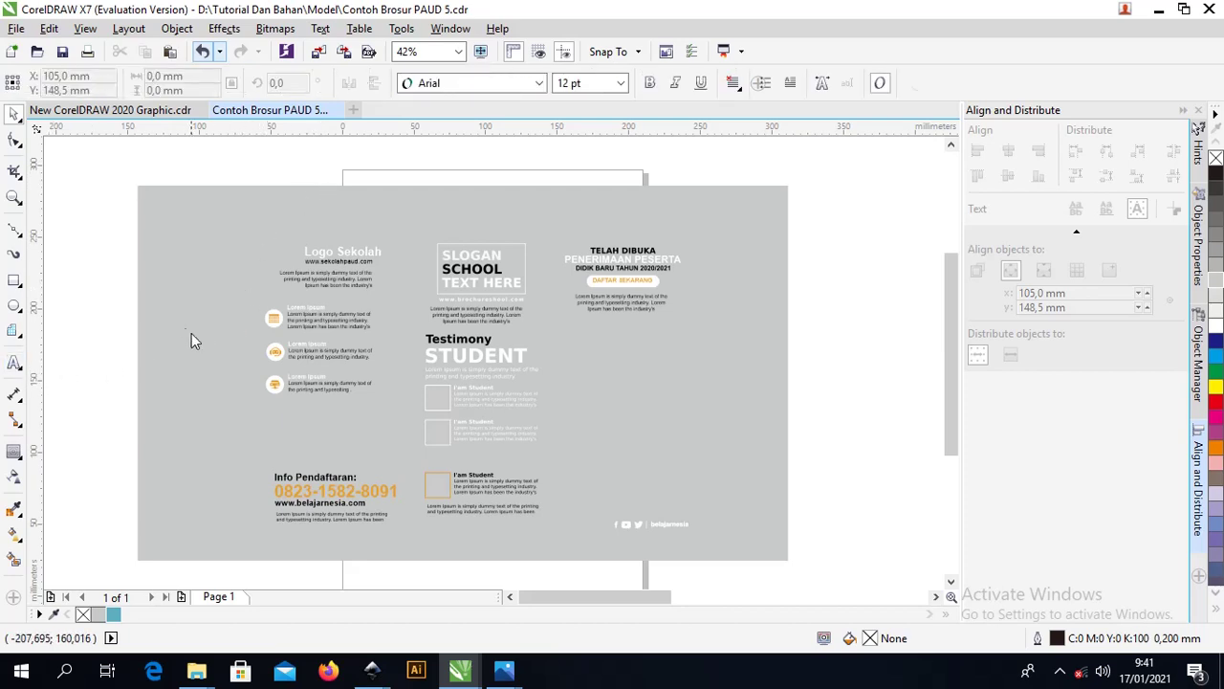
{"action": "left_click", "coordinate": [185, 269]}
{"action": "type", "text": "SD"}
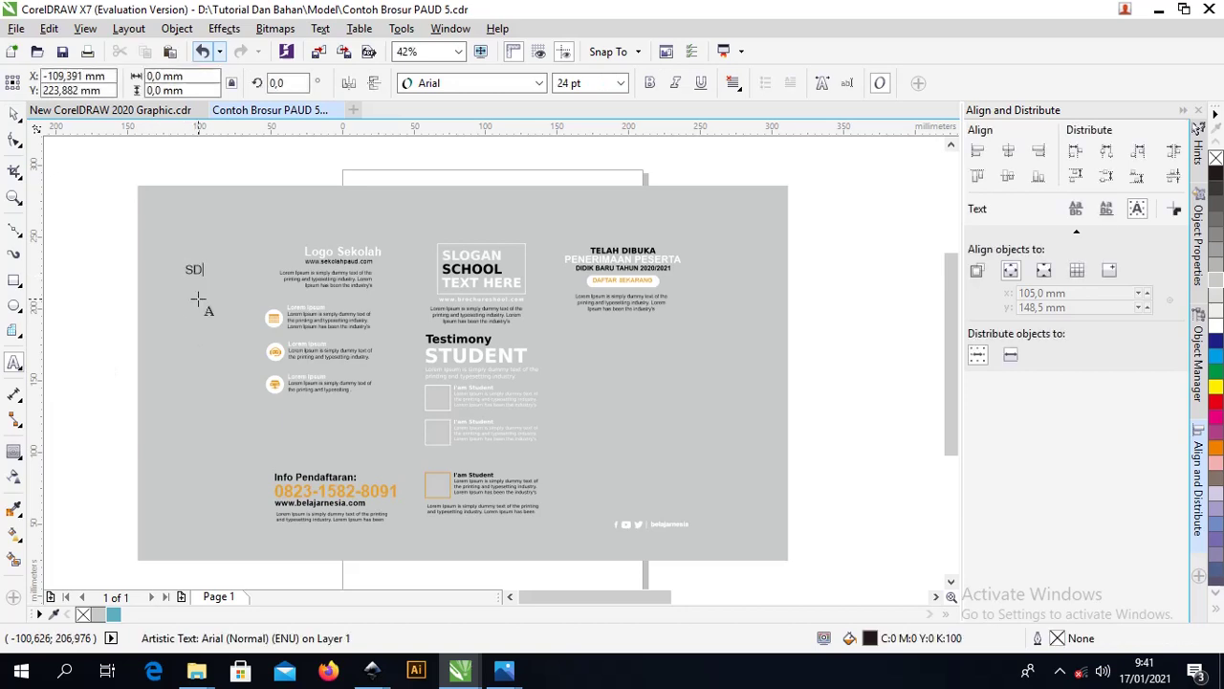
{"action": "left_click", "coordinate": [13, 115]}
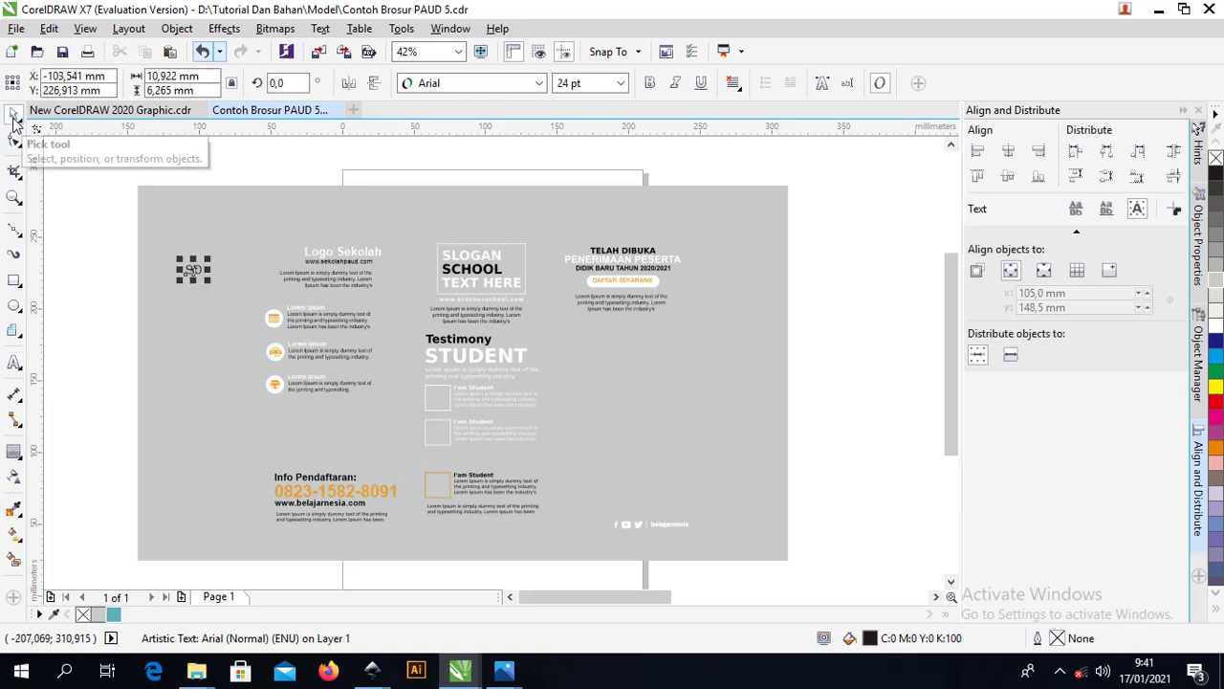
{"action": "key", "text": "Delete"}
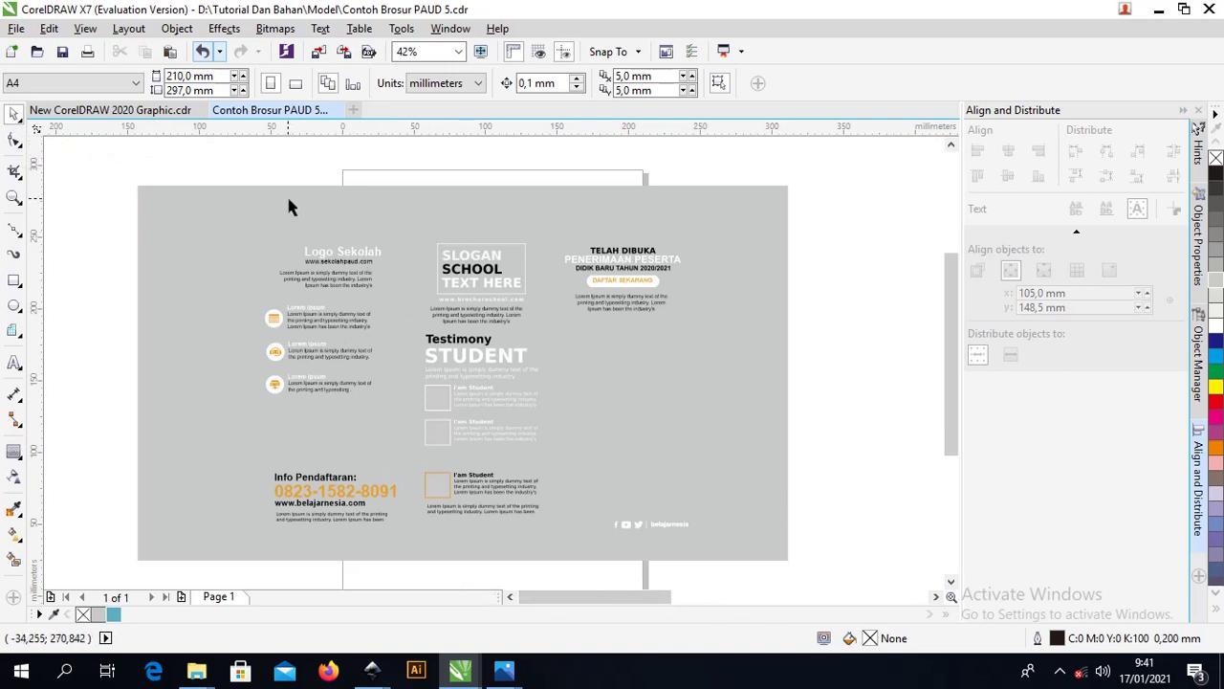
Copy all prepared texts, icons and frames into the New CorelDRAW 2020 Graphic.cdr brochure, positioned over its three panels at about X 14.6, Y 10.4 cm.
{"action": "left_click_drag", "start_coordinate": [218, 174], "coordinate": [722, 512]}
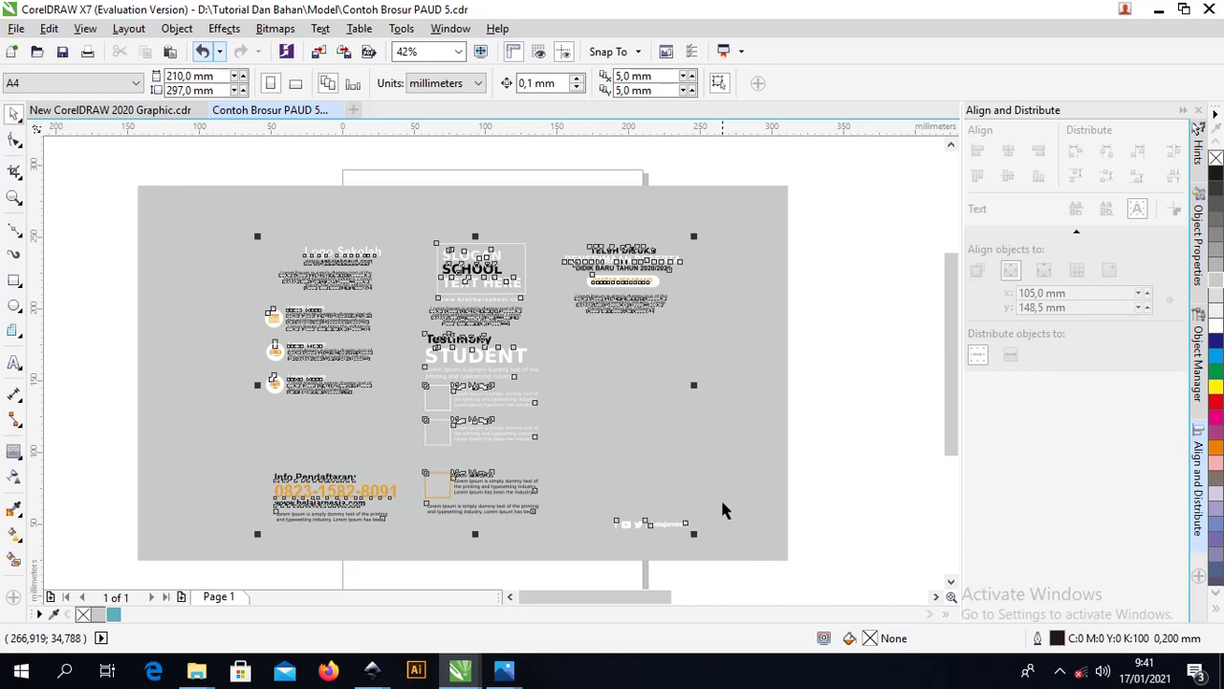
{"action": "left_click", "coordinate": [915, 240]}
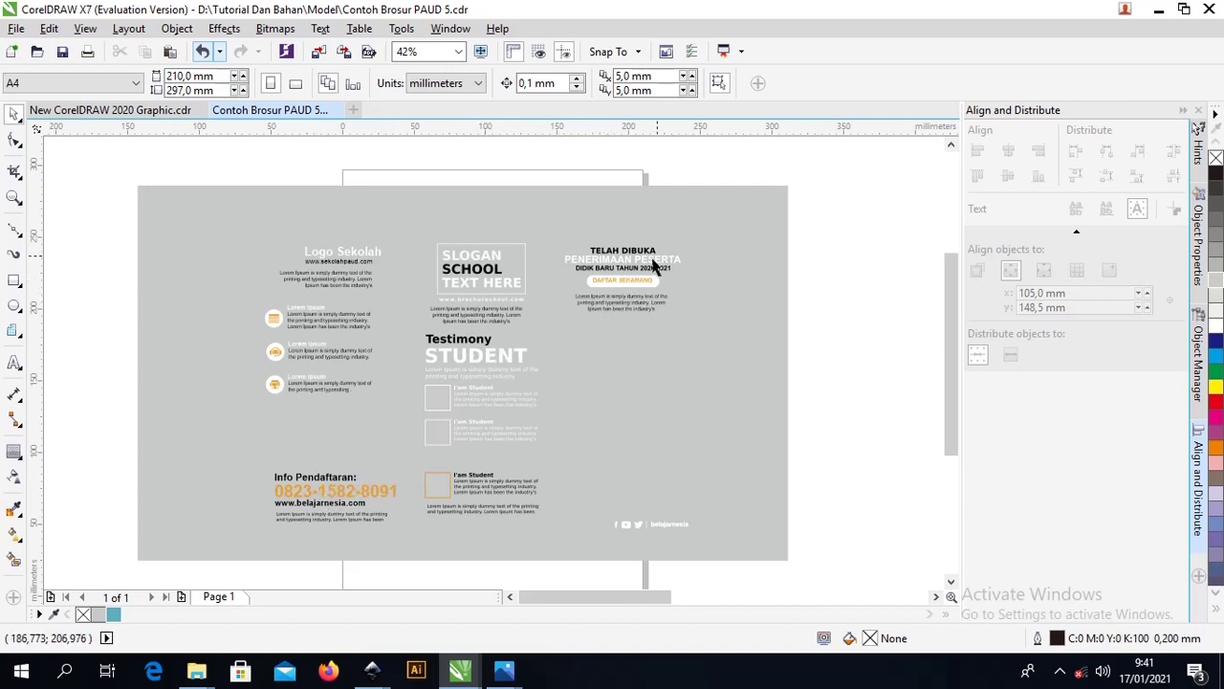
{"action": "left_click_drag", "start_coordinate": [238, 166], "coordinate": [672, 459]}
{"action": "left_click_drag", "start_coordinate": [711, 534], "coordinate": [716, 551]}
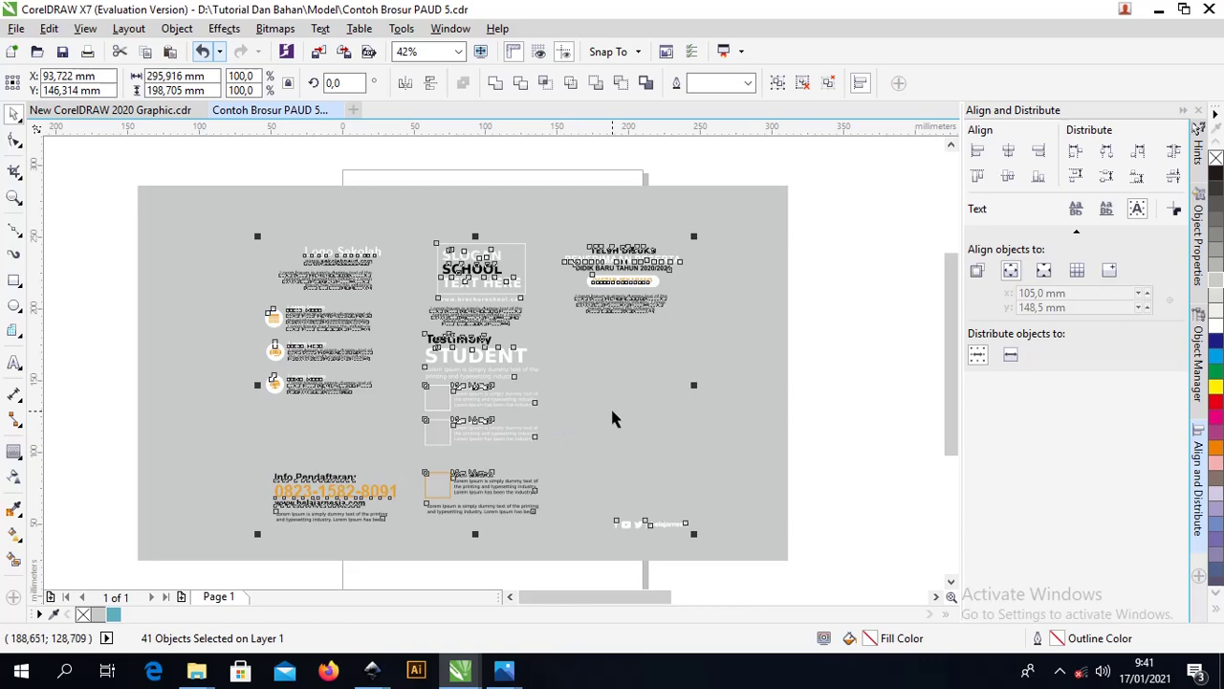
{"action": "left_click", "coordinate": [145, 111]}
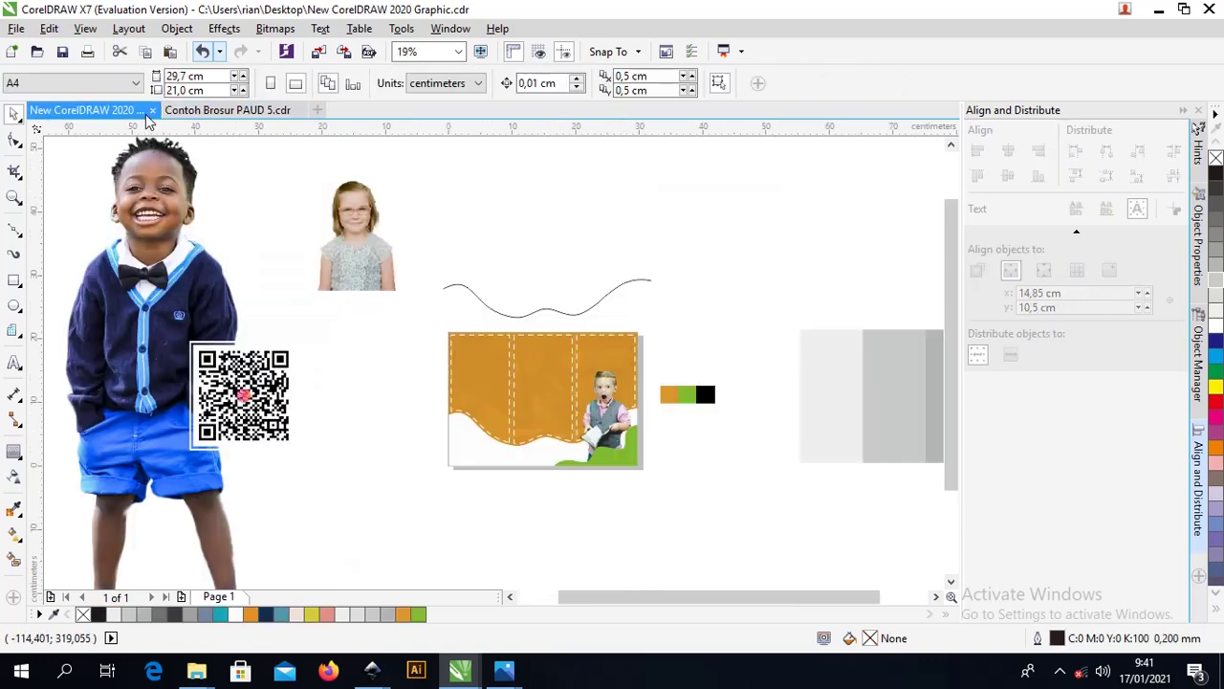
{"action": "key", "text": "ctrl+v"}
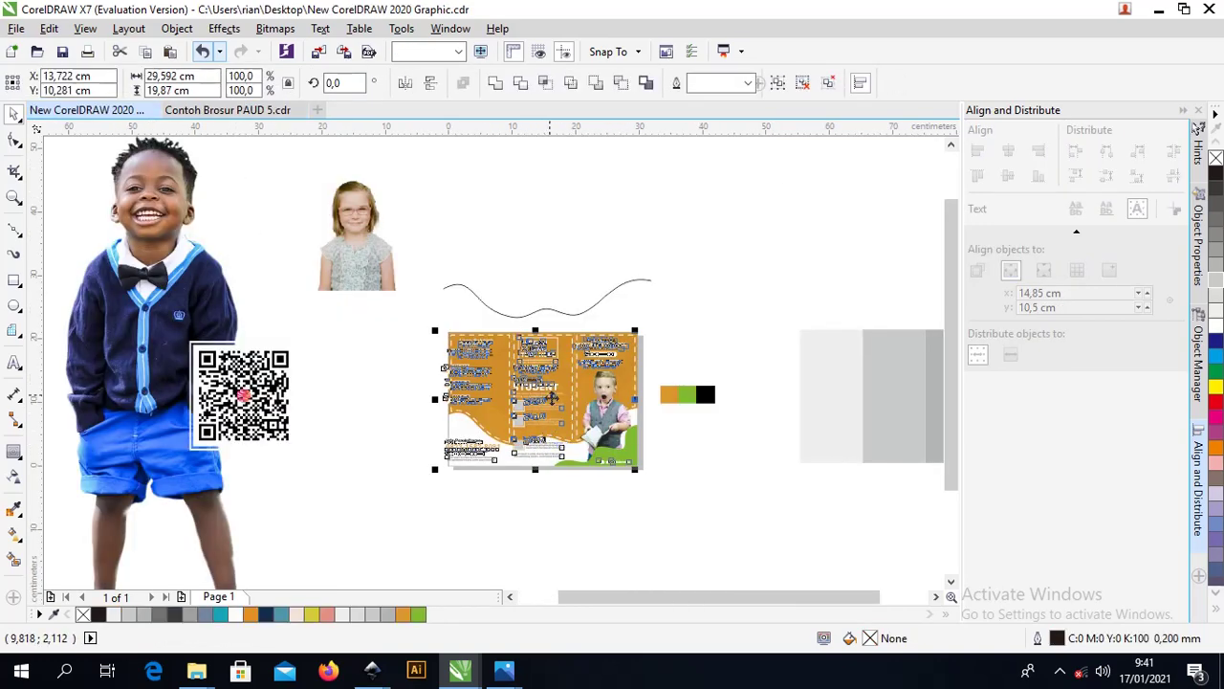
{"action": "scroll", "coordinate": [541, 371], "scroll_direction": "up", "scroll_amount": 4}
{"action": "left_click_drag", "start_coordinate": [501, 266], "coordinate": [527, 254]}
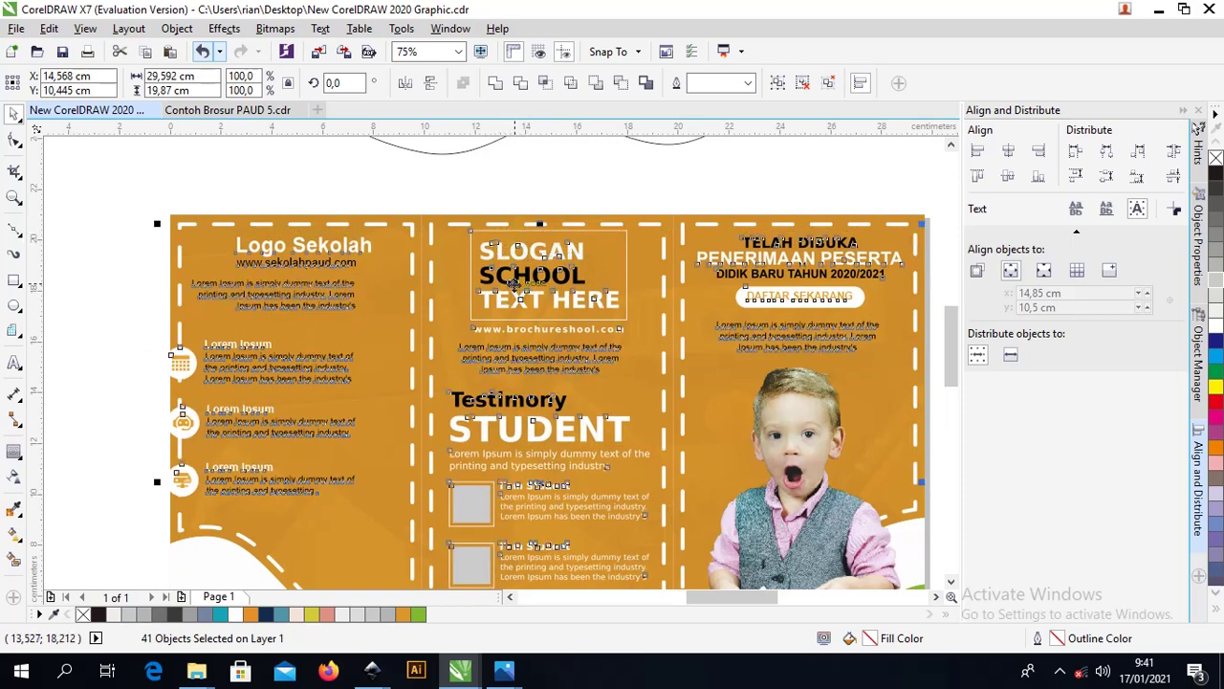
{"action": "left_click", "coordinate": [283, 183]}
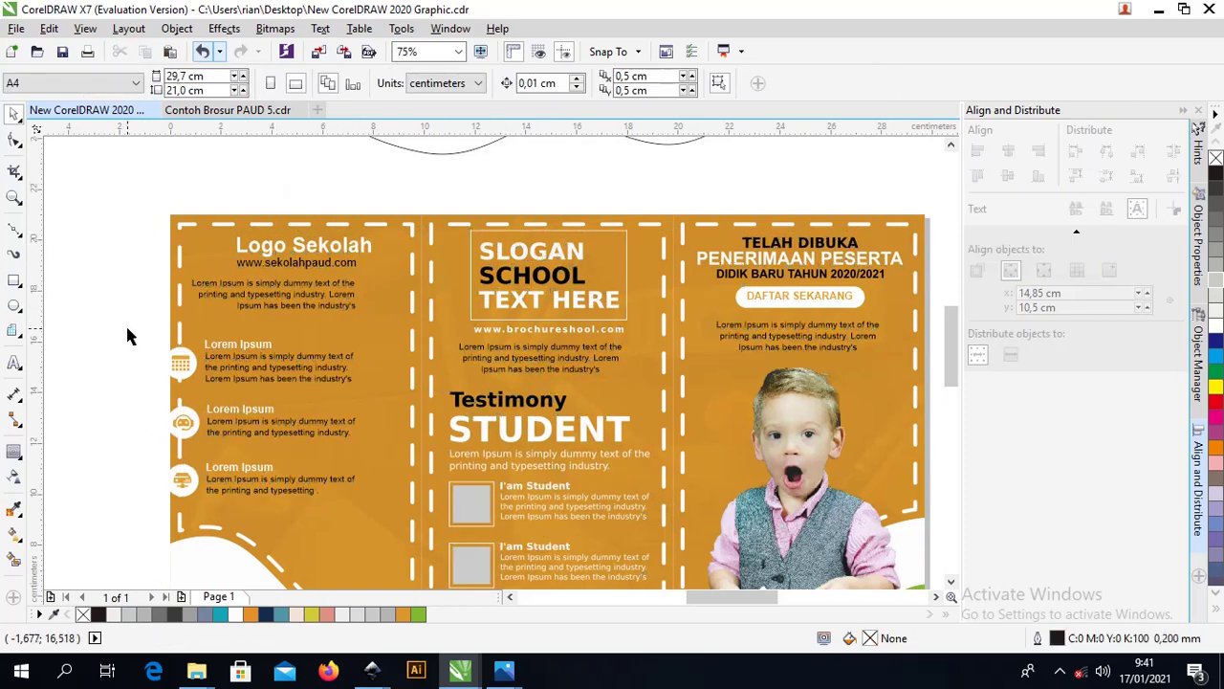
Shift the three Lorem Ipsum items with their round icons about 1.5 cm right, inside the left panel's dashed outline.
{"action": "left_click_drag", "start_coordinate": [125, 330], "coordinate": [401, 554]}
{"action": "left_click_drag", "start_coordinate": [191, 483], "coordinate": [228, 483]}
{"action": "key", "text": "Escape"}
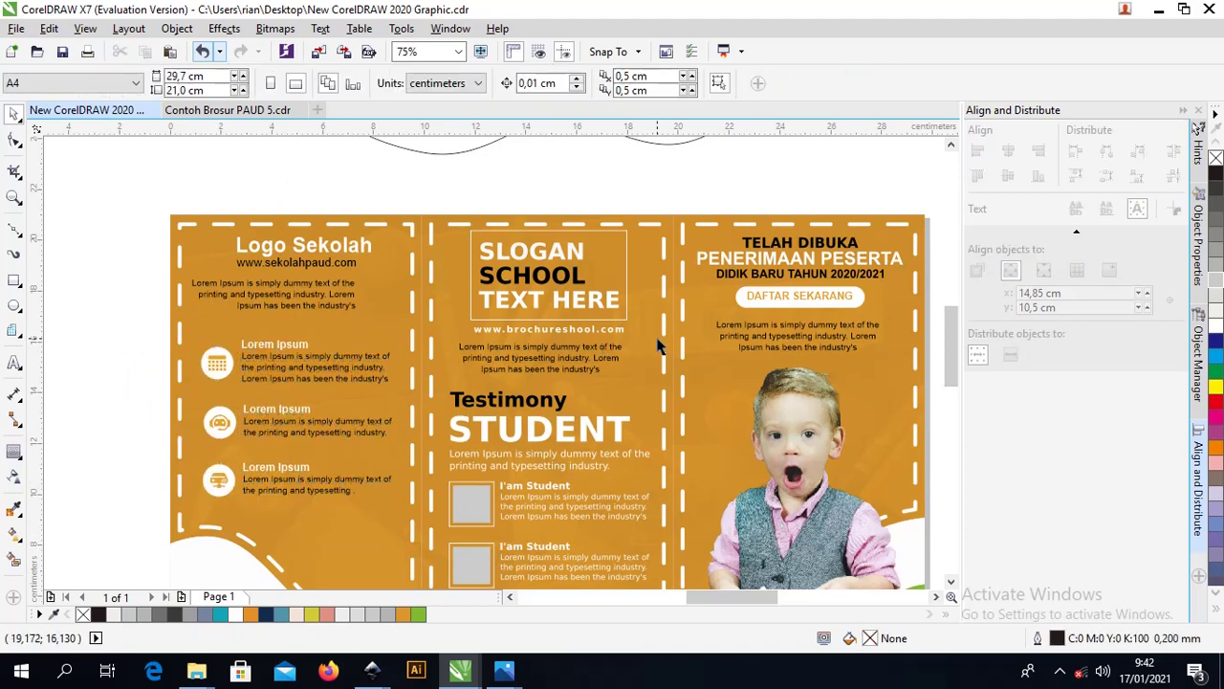
Move the third student testimonial and its closing text about 1.5 cm down into the white area below the middle panel's wave.
{"action": "scroll", "coordinate": [675, 349], "scroll_direction": "down", "scroll_amount": 3}
{"action": "scroll", "coordinate": [660, 383], "scroll_direction": "up", "scroll_amount": 2}
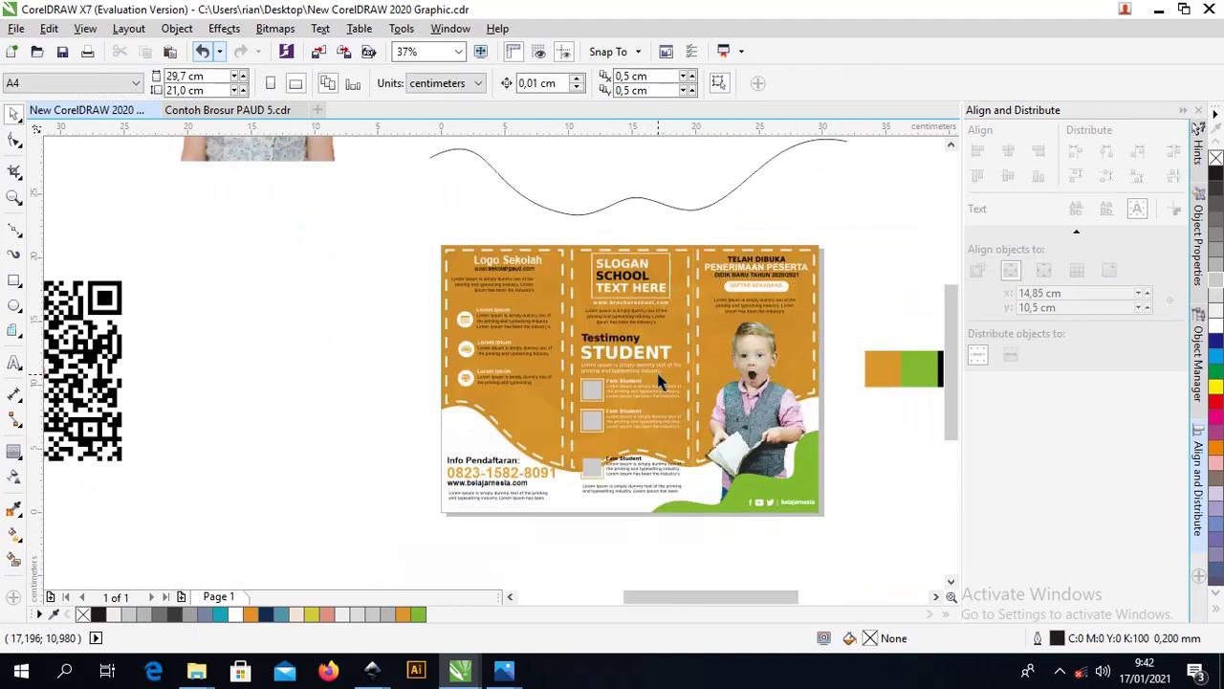
{"action": "scroll", "coordinate": [666, 545], "scroll_direction": "up", "scroll_amount": 2}
{"action": "left_click_drag", "start_coordinate": [710, 545], "coordinate": [474, 362]}
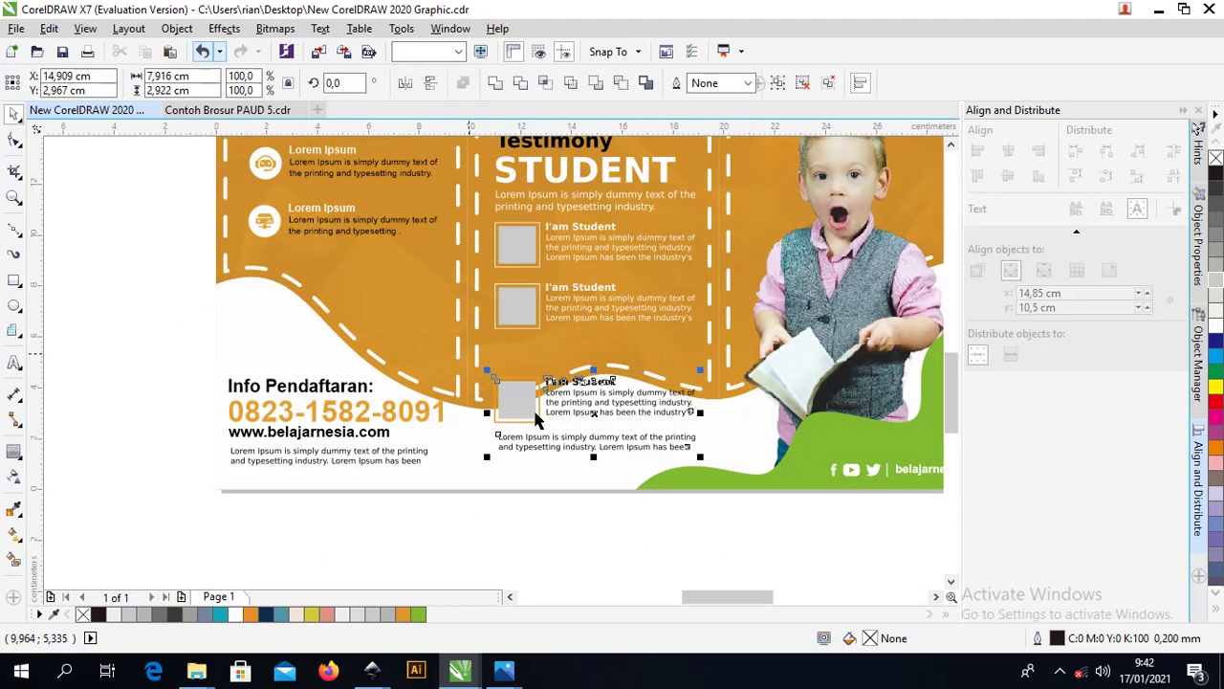
{"action": "left_click_drag", "start_coordinate": [528, 425], "coordinate": [526, 436]}
{"action": "key", "text": "ctrl+z"}
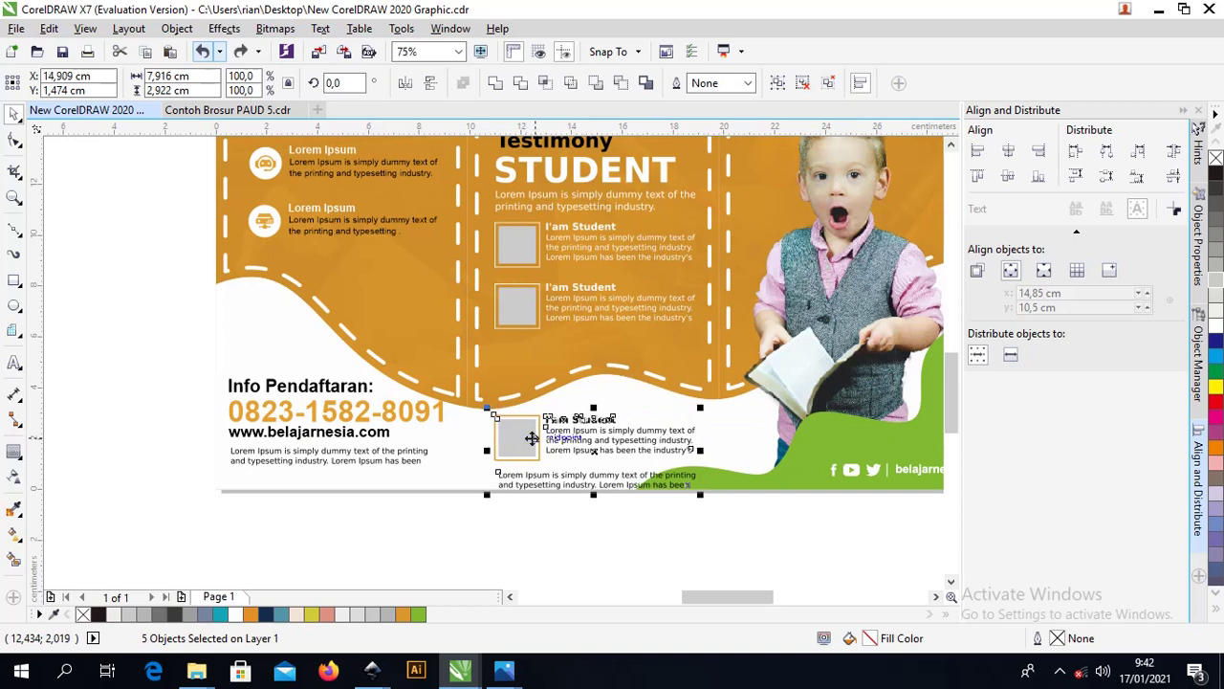
{"action": "key", "text": "ctrl+g"}
{"action": "left_click_drag", "start_coordinate": [532, 459], "coordinate": [519, 437]}
{"action": "key", "text": "ctrl+z"}
{"action": "left_click", "coordinate": [674, 564]}
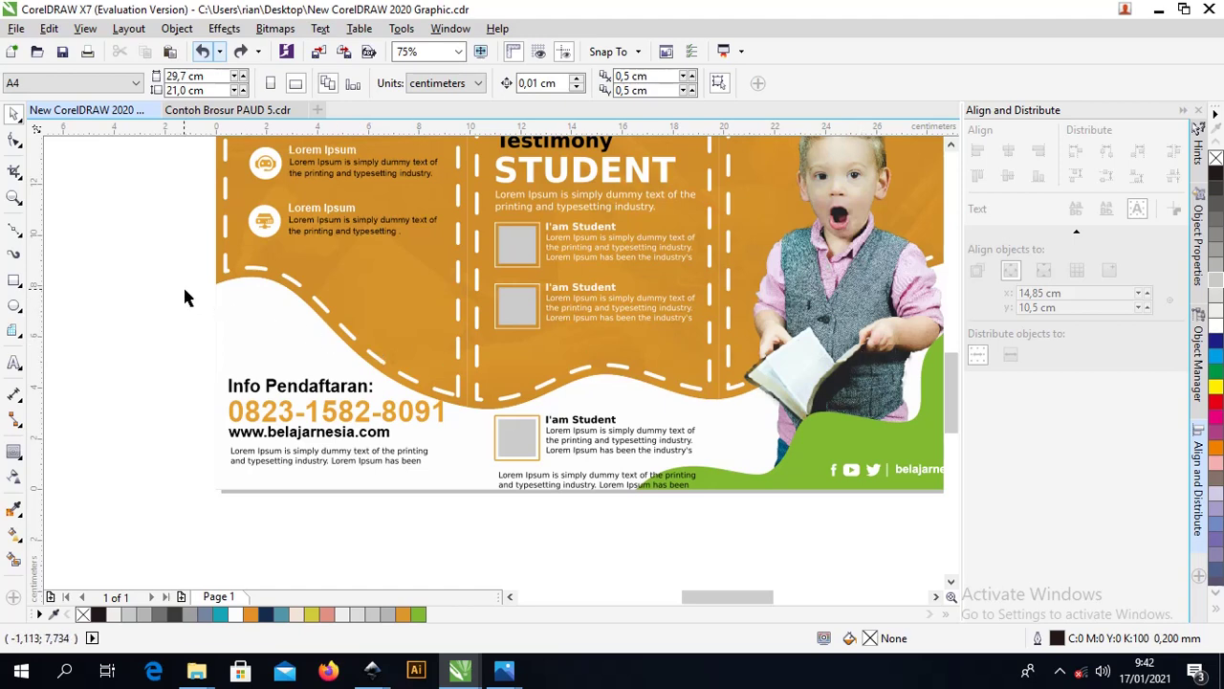
Group the second student testimonial and move it about 0.5 cm down, and group the first testimonial's frame and texts.
{"action": "left_click_drag", "start_coordinate": [171, 260], "coordinate": [751, 367]}
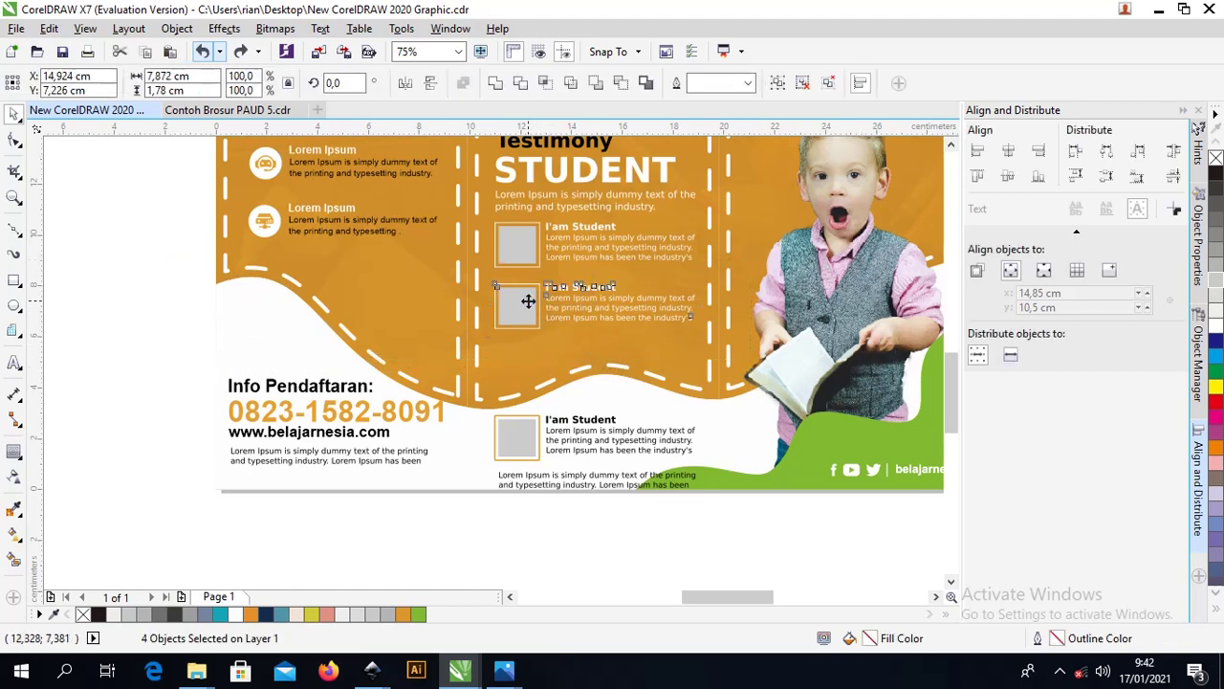
{"action": "left_click_drag", "start_coordinate": [528, 301], "coordinate": [529, 315]}
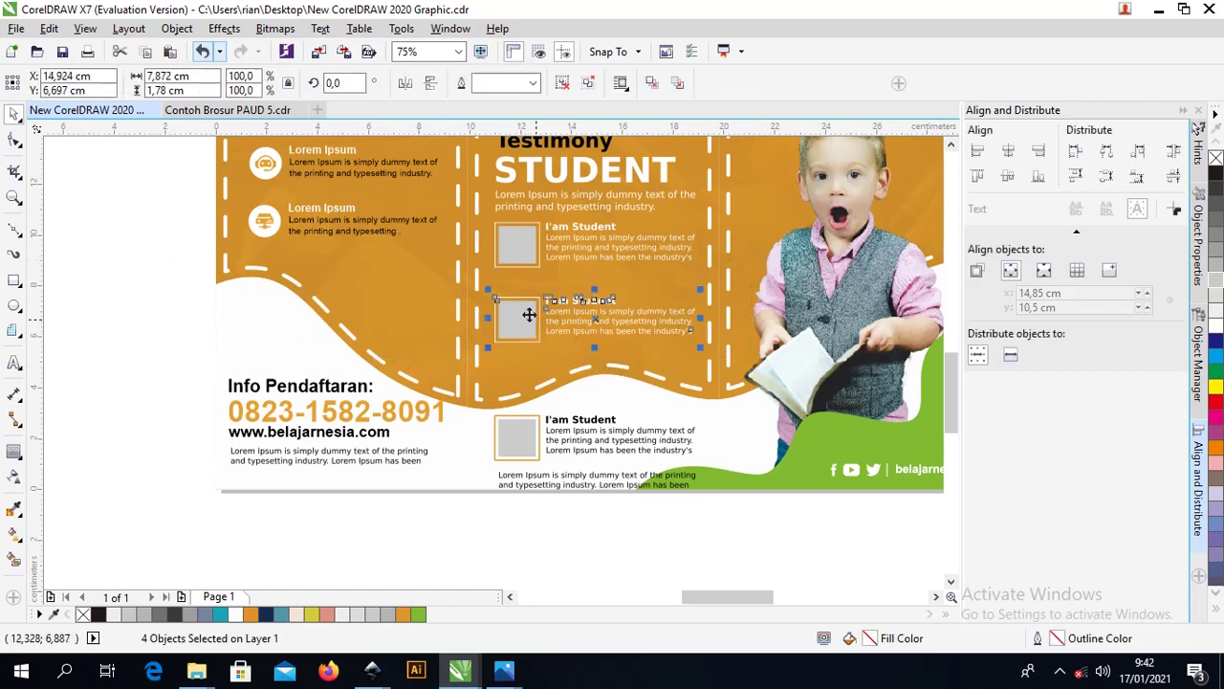
{"action": "left_click", "coordinate": [220, 266]}
{"action": "left_click_drag", "start_coordinate": [659, 278], "coordinate": [715, 296]}
{"action": "left_click", "coordinate": [534, 383]}
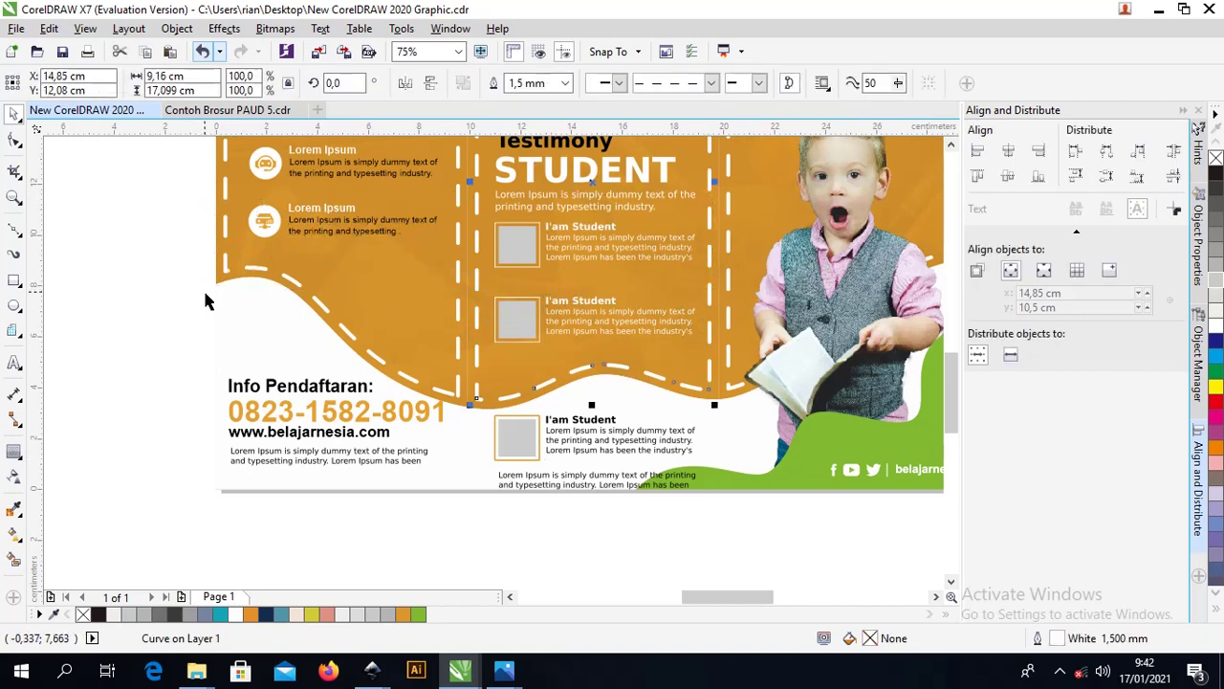
{"action": "left_click_drag", "start_coordinate": [186, 323], "coordinate": [736, 224]}
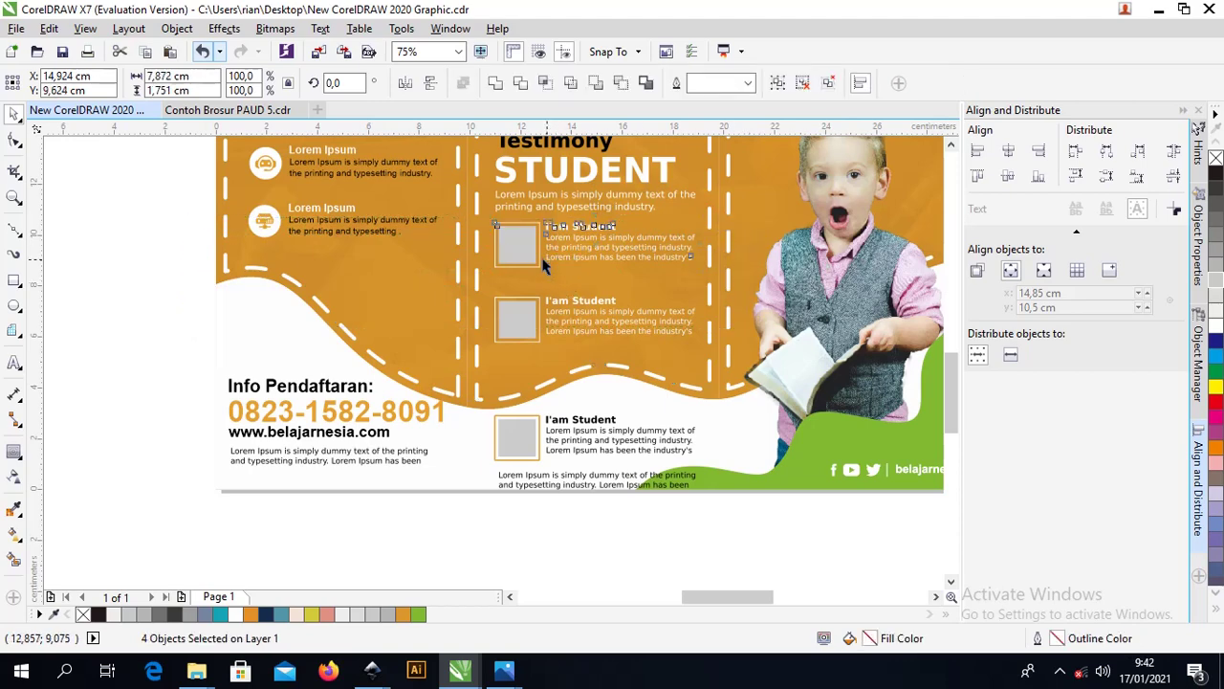
{"action": "key", "text": "ctrl+g"}
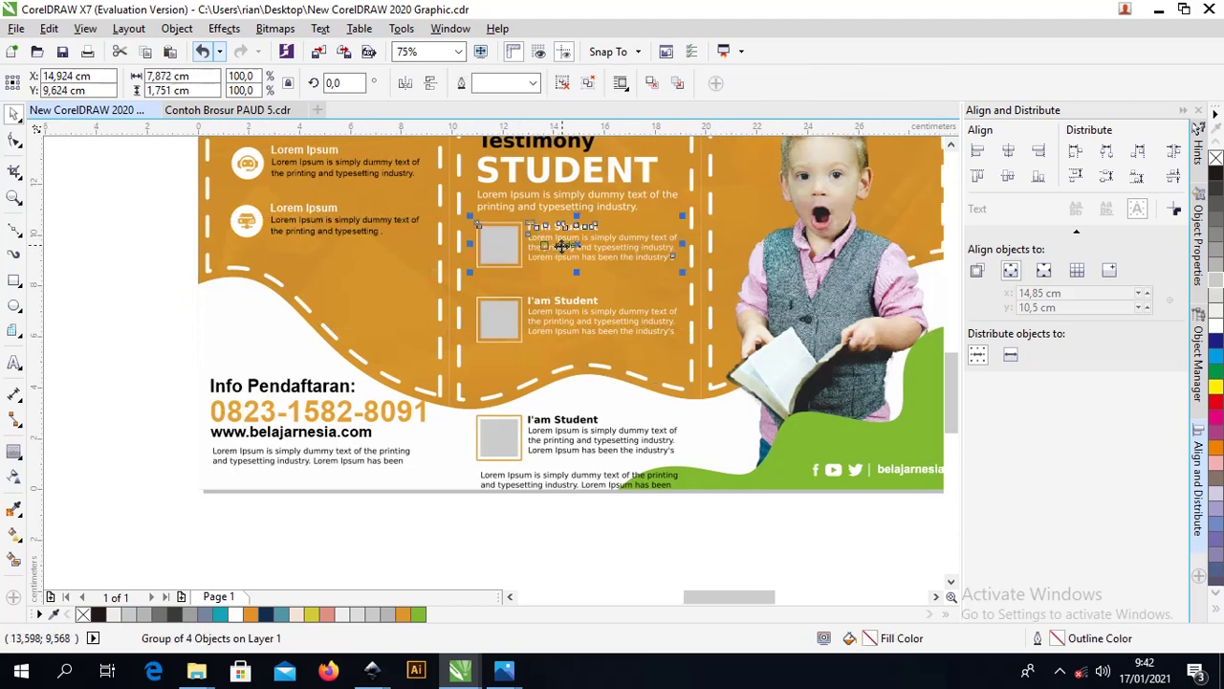
Move the QR code with its centre logo from beside the page onto the brochure's left panel.
{"action": "scroll", "coordinate": [560, 241], "scroll_direction": "down", "scroll_amount": 2}
{"action": "key", "text": "z"}
{"action": "left_click_drag", "start_coordinate": [855, 492], "coordinate": [357, 178]}
{"action": "left_click", "coordinate": [15, 113]}
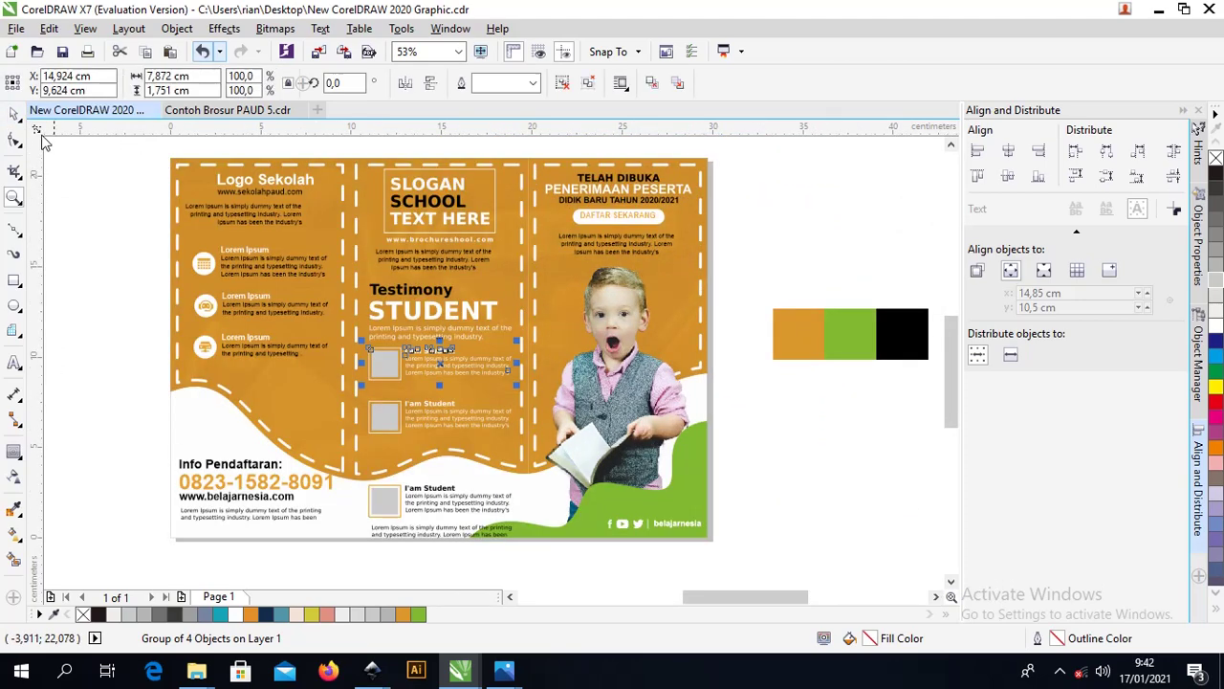
{"action": "scroll", "coordinate": [273, 217], "scroll_direction": "down", "scroll_amount": 2}
{"action": "scroll", "coordinate": [163, 327], "scroll_direction": "down", "scroll_amount": 1}
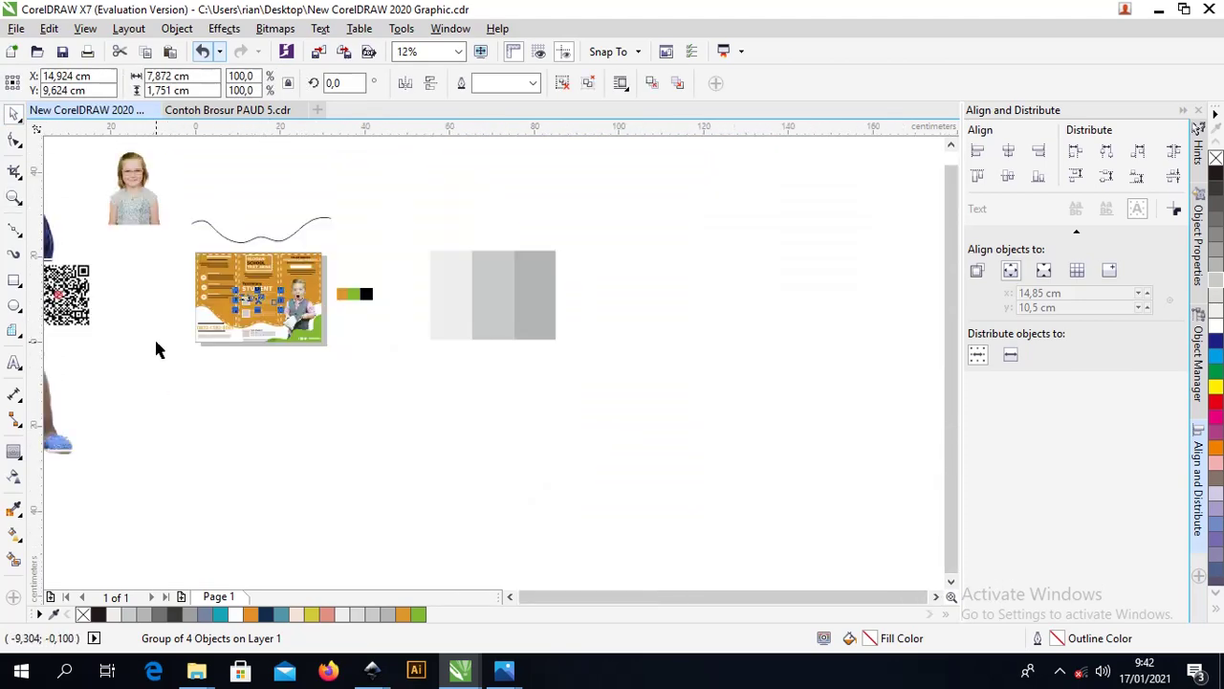
{"action": "scroll", "coordinate": [157, 349], "scroll_direction": "left", "scroll_amount": 3}
{"action": "left_click_drag", "start_coordinate": [128, 247], "coordinate": [265, 346]}
{"action": "left_click_drag", "start_coordinate": [153, 287], "coordinate": [321, 329]}
{"action": "scroll", "coordinate": [338, 335], "scroll_direction": "up", "scroll_amount": 1}
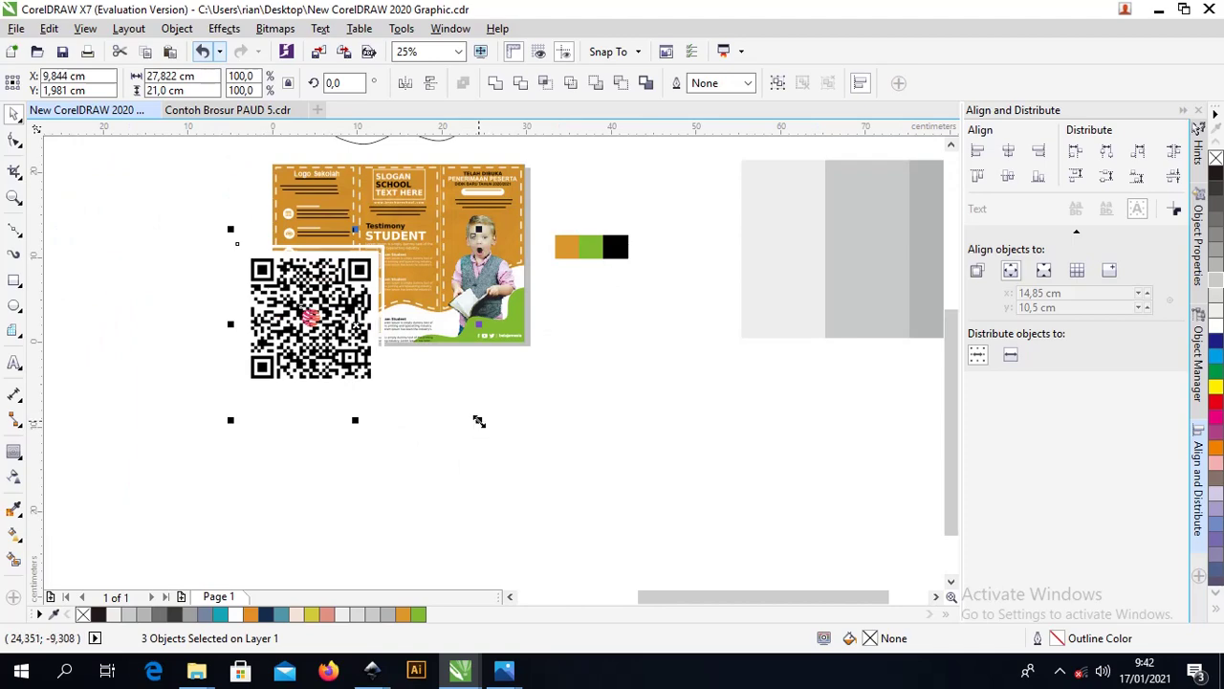
Shrink the QR code selection to about 4.2 × 3.2 cm and place it in the white area above the Info Pendaftaran heading.
{"action": "left_click_drag", "start_coordinate": [478, 421], "coordinate": [277, 300]}
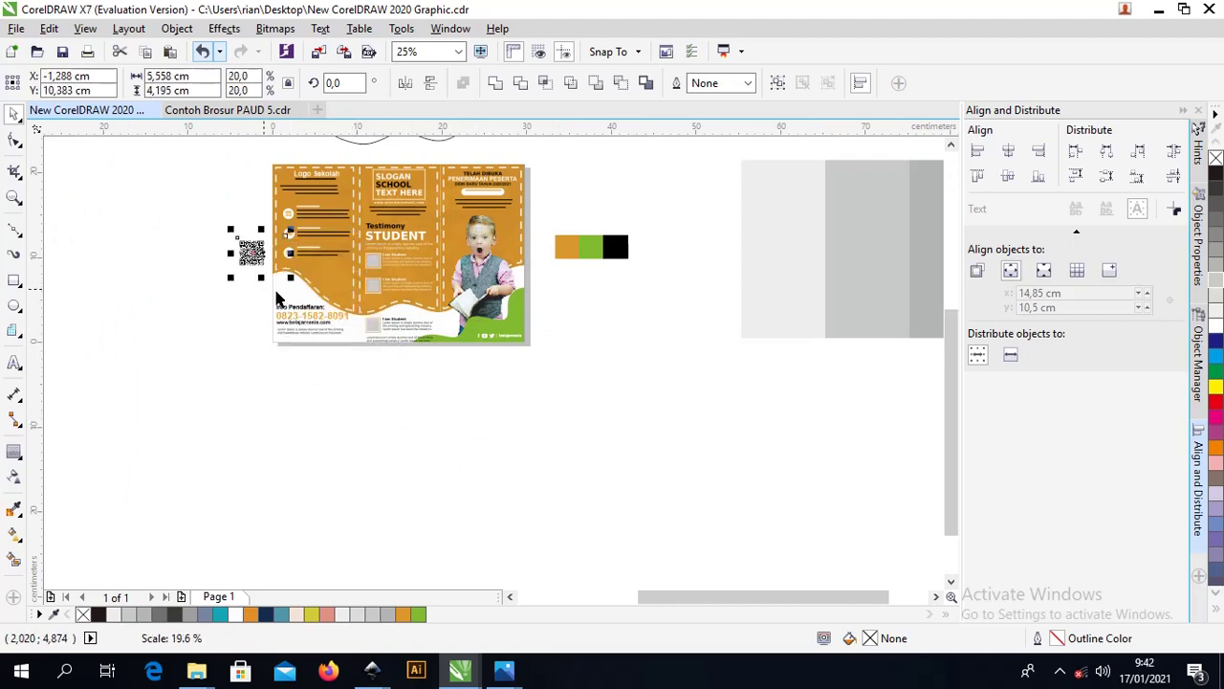
{"action": "left_click_drag", "start_coordinate": [247, 250], "coordinate": [281, 287]}
{"action": "scroll", "coordinate": [277, 282], "scroll_direction": "up", "scroll_amount": 2}
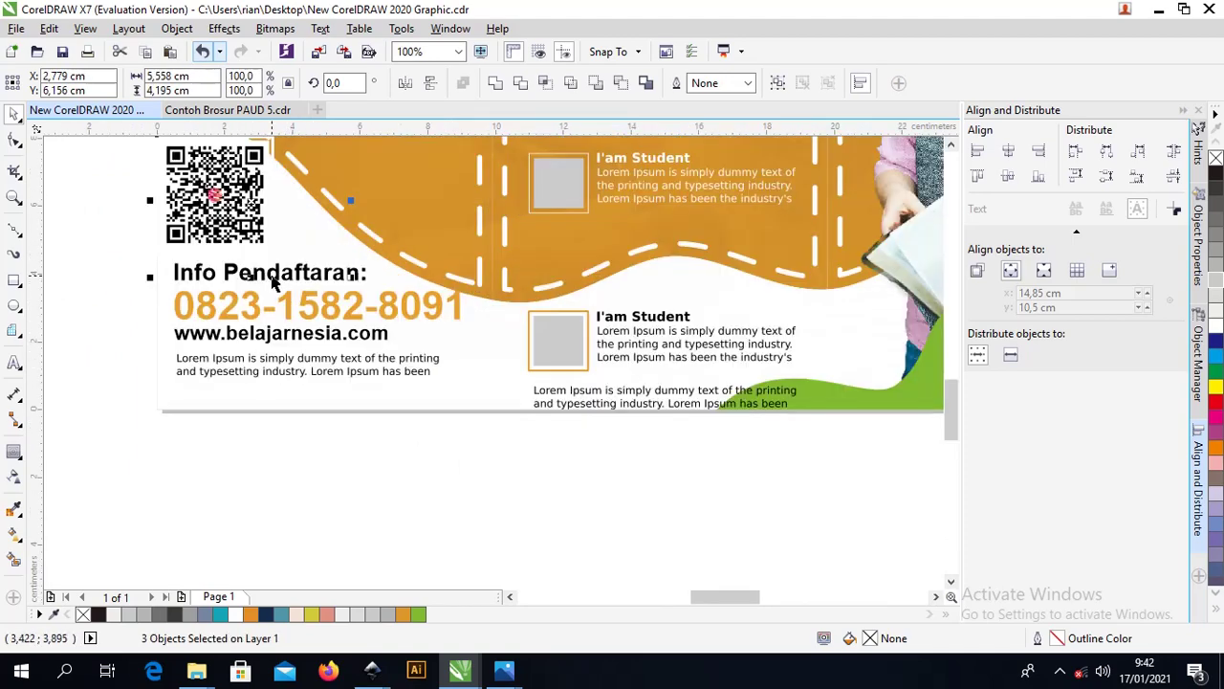
{"action": "left_click_drag", "start_coordinate": [258, 242], "coordinate": [273, 246]}
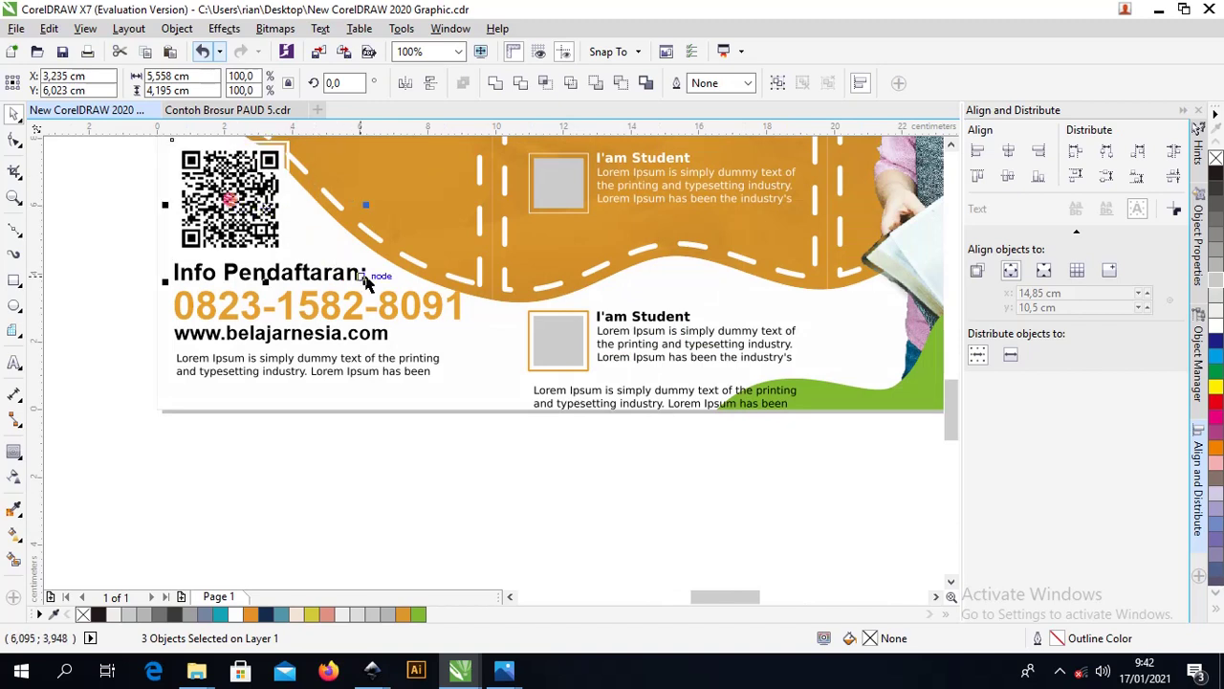
{"action": "left_click_drag", "start_coordinate": [365, 277], "coordinate": [306, 246]}
{"action": "left_click_drag", "start_coordinate": [216, 184], "coordinate": [217, 203]}
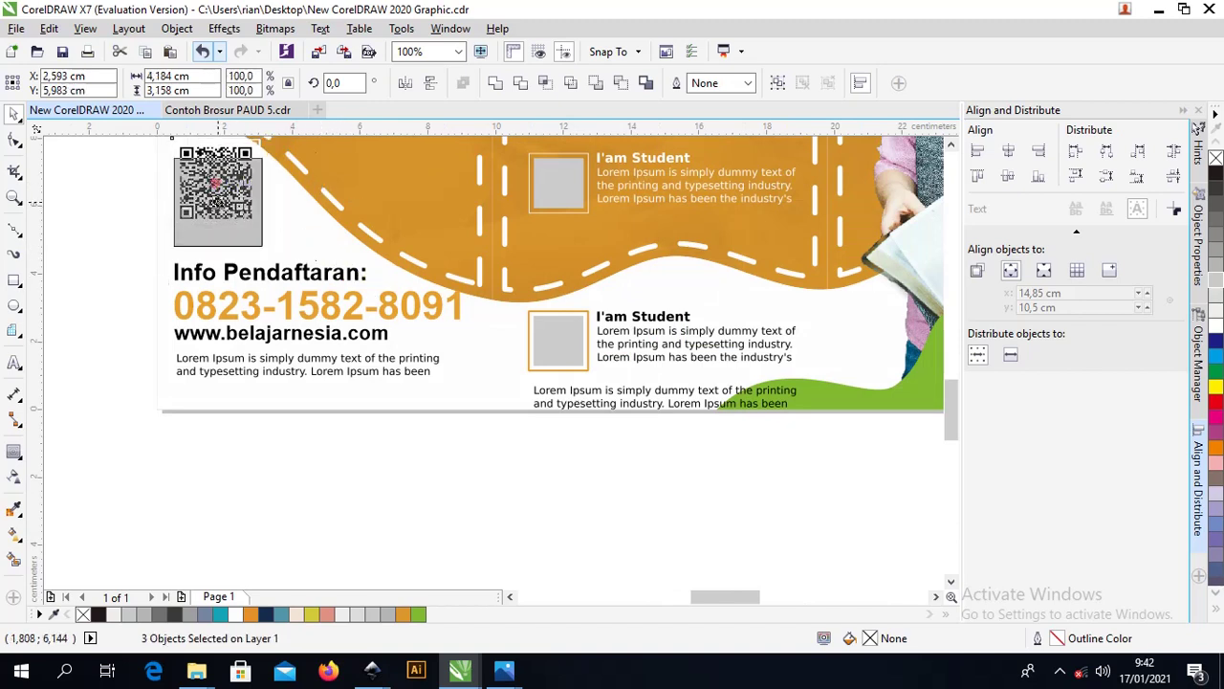
{"action": "key", "text": "Escape"}
{"action": "left_click", "coordinate": [218, 206]}
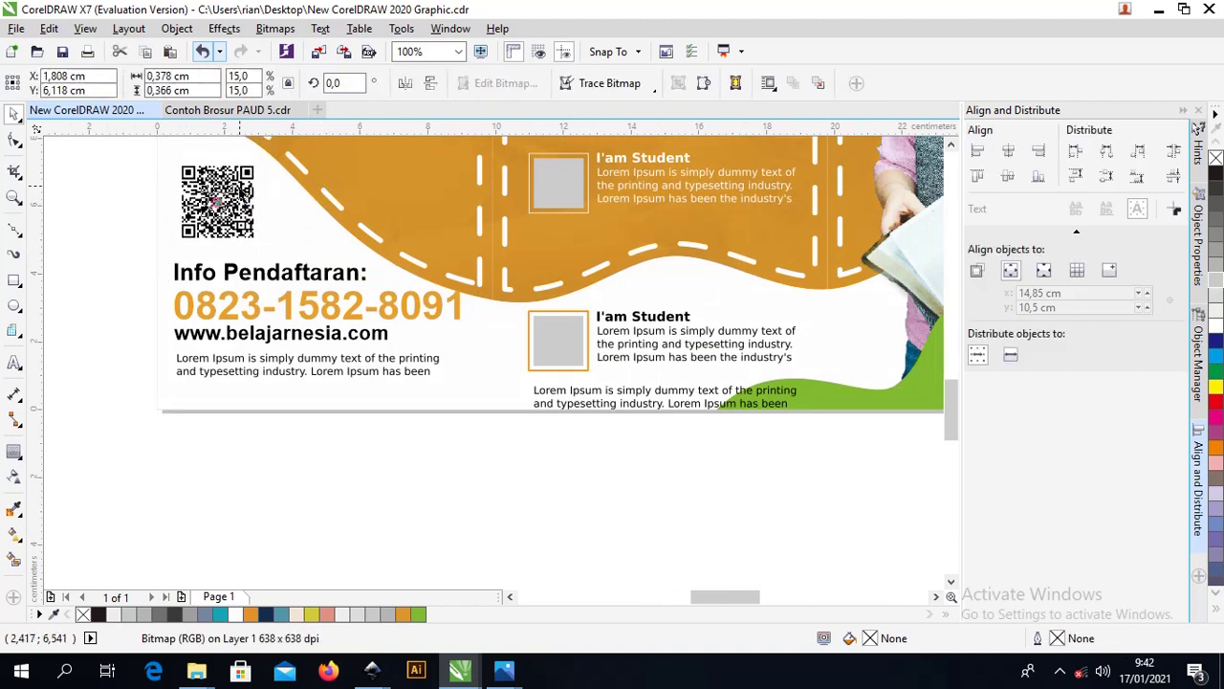
Enlarge the QR code's centre logo to about 1.9 × 1.8 cm and align its vertical centre with the Logo Sekolah heading.
{"action": "scroll", "coordinate": [295, 128], "scroll_direction": "up", "scroll_amount": 1}
{"action": "key", "text": "ctrl+v"}
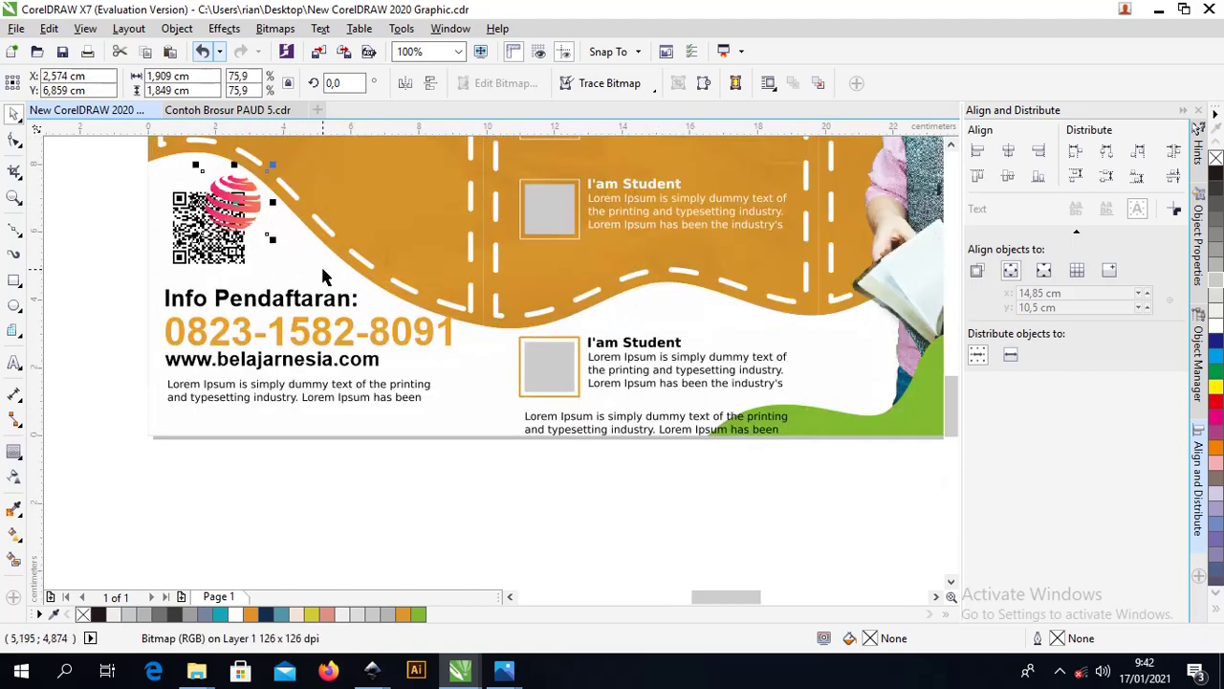
{"action": "scroll", "coordinate": [323, 275], "scroll_direction": "down", "scroll_amount": 2}
{"action": "key", "text": "z"}
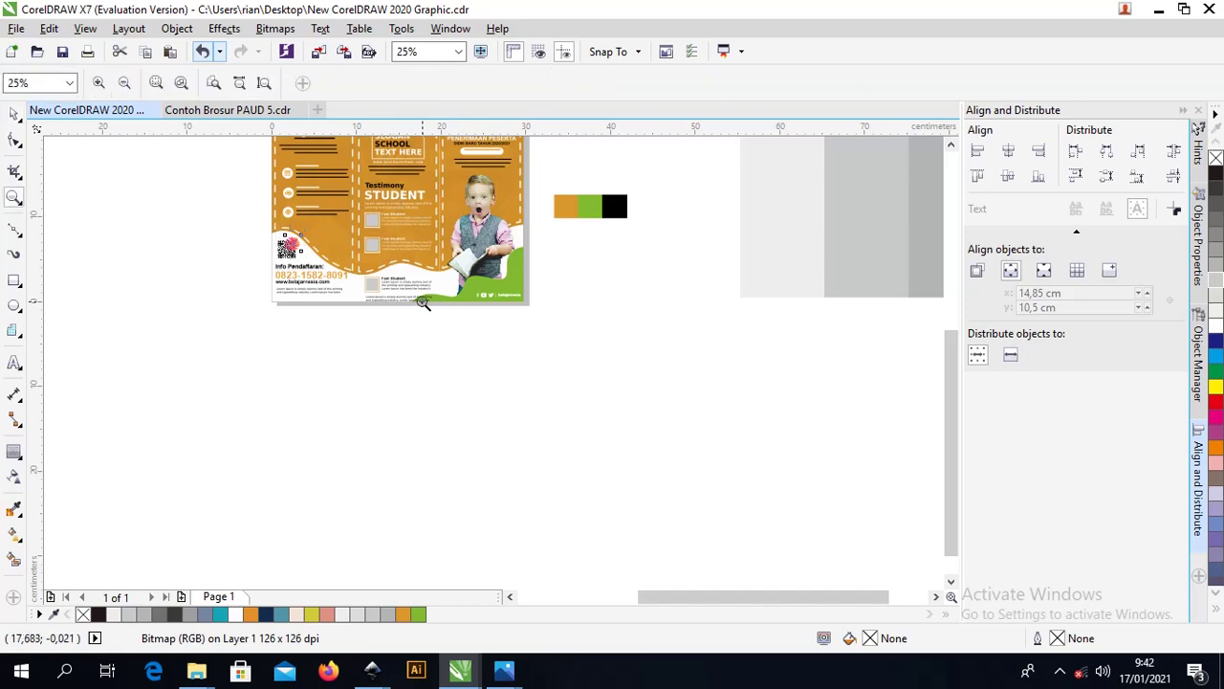
{"action": "scroll", "coordinate": [219, 164], "scroll_direction": "up", "scroll_amount": 1}
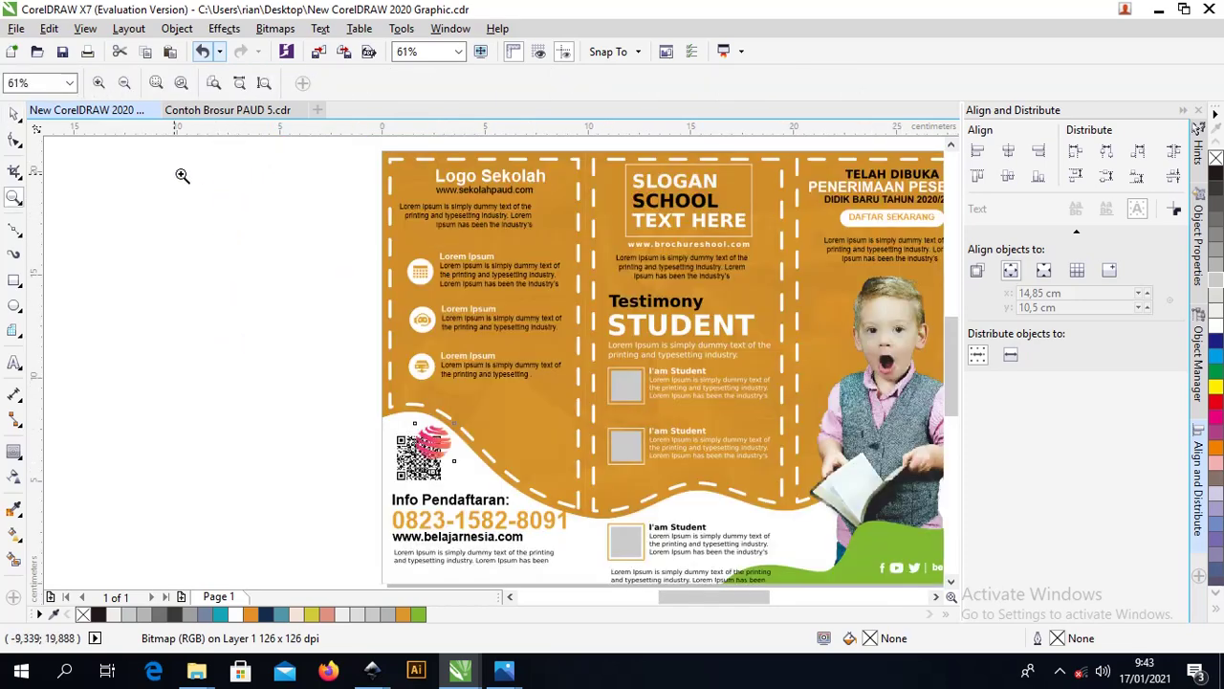
{"action": "left_click", "coordinate": [15, 113]}
{"action": "left_click", "coordinate": [466, 182], "text": "shift"}
{"action": "key", "text": "e"}
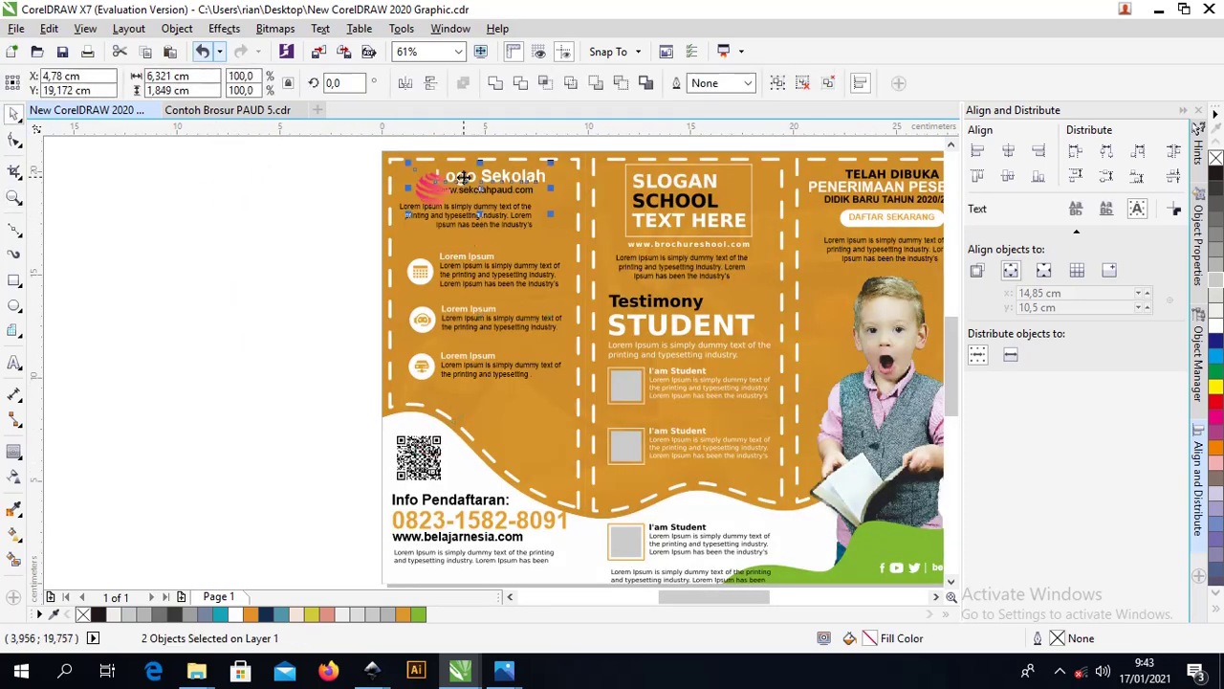
Move the logo about 1 cm left, beside the Logo Sekolah heading, and shrink it to about 1.46 × 1.41 cm.
{"action": "left_click", "coordinate": [306, 169]}
{"action": "left_click", "coordinate": [428, 186]}
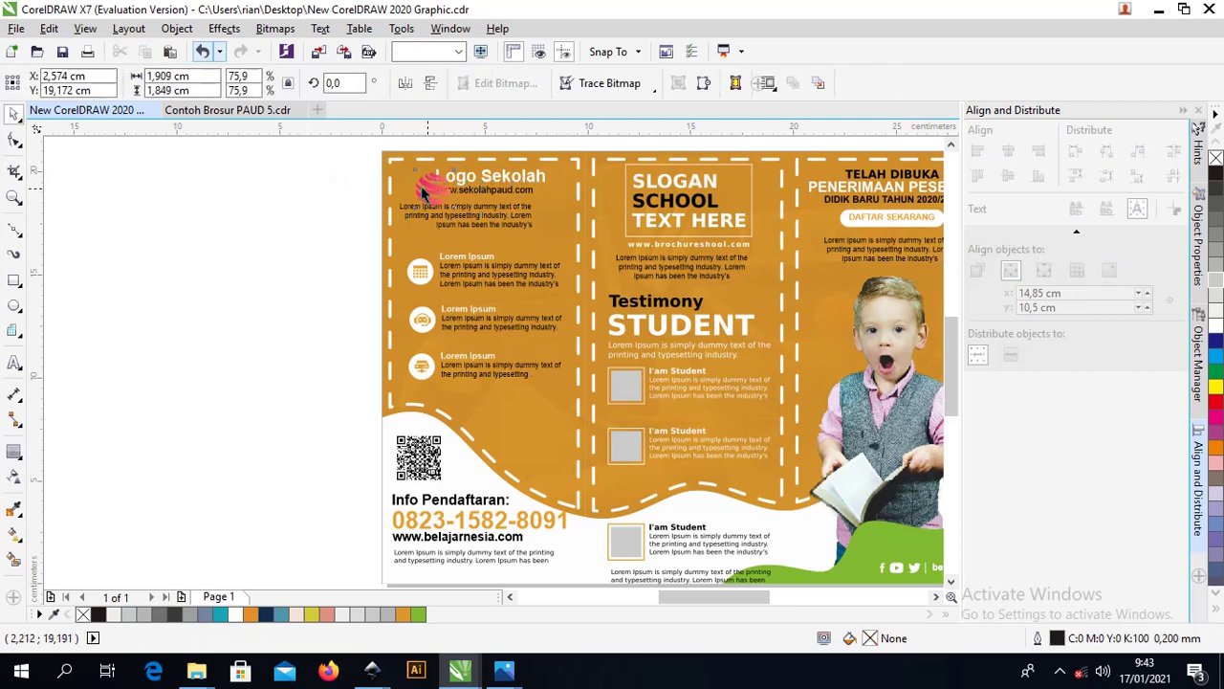
{"action": "left_click_drag", "start_coordinate": [428, 186], "coordinate": [410, 185]}
{"action": "scroll", "coordinate": [410, 184], "scroll_direction": "up", "scroll_amount": 4}
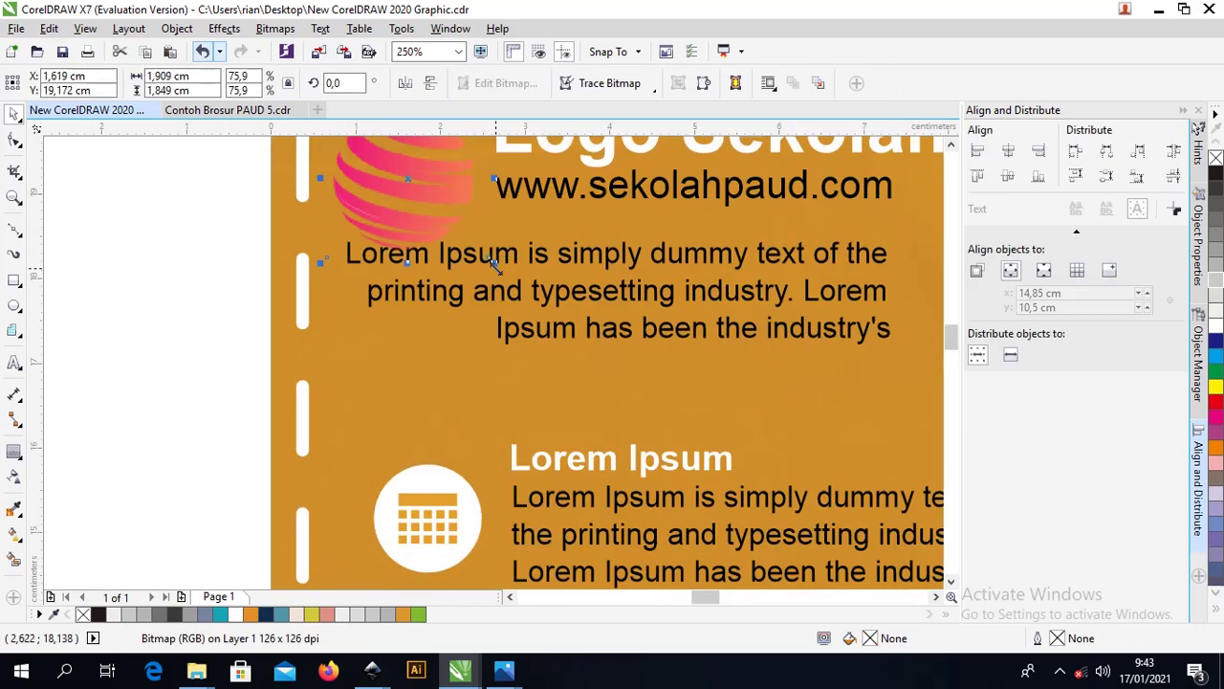
{"action": "left_click_drag", "start_coordinate": [495, 262], "coordinate": [471, 226]}
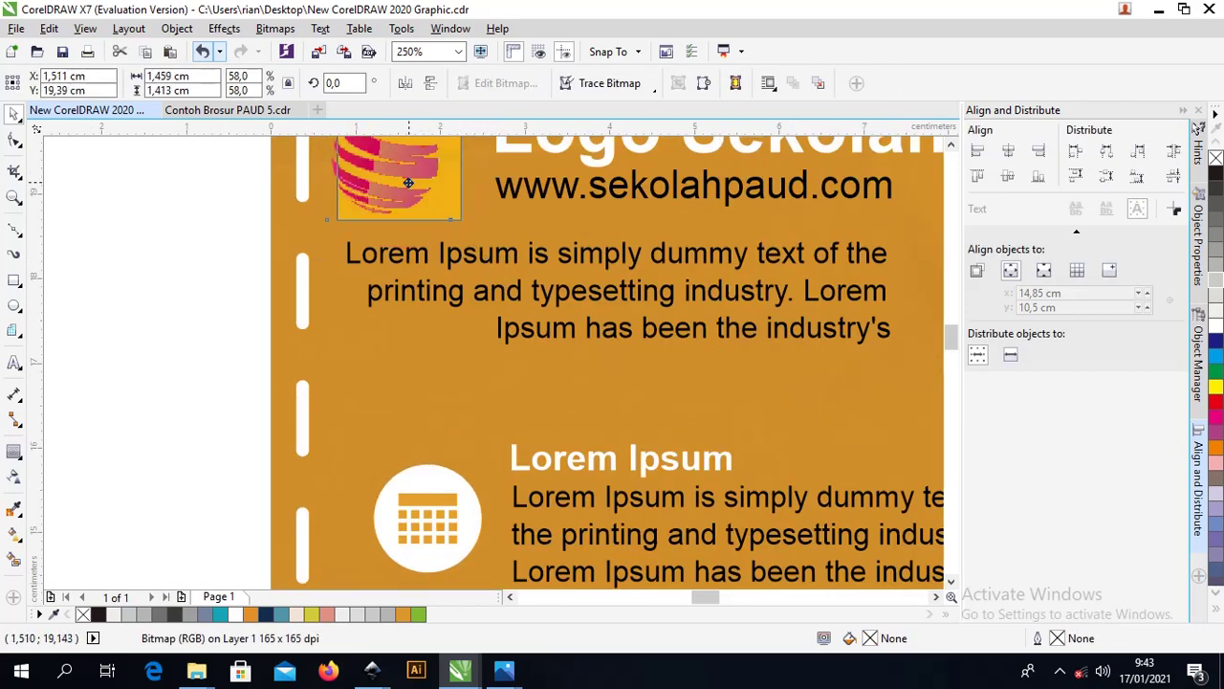
Ungroup the three-line Lorem Ipsum description under the school logo and left-align its lines.
{"action": "left_click", "coordinate": [468, 256]}
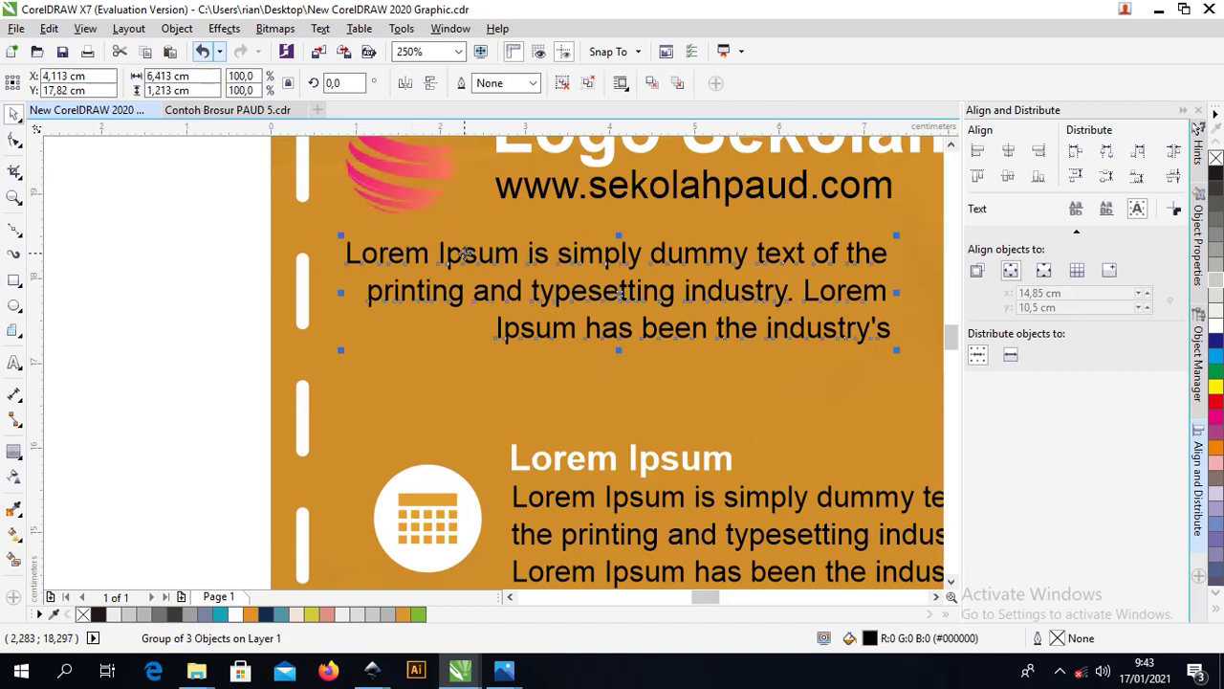
{"action": "key", "text": "ctrl+u"}
{"action": "key", "text": "ctrl+e"}
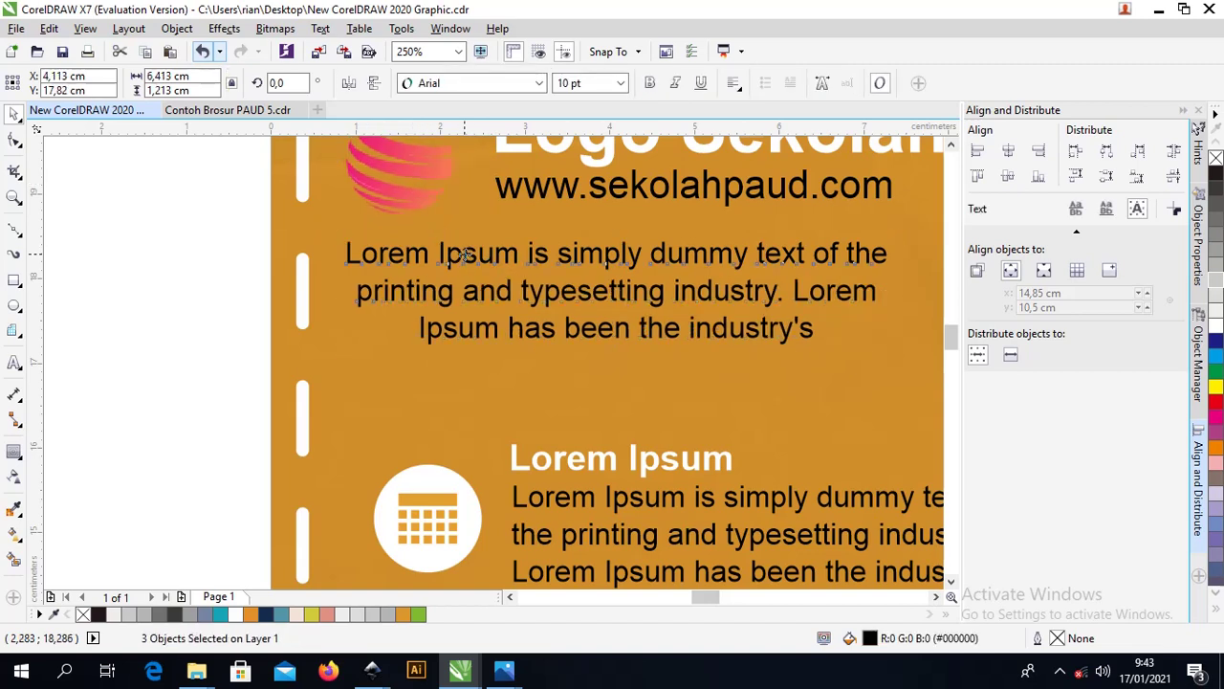
{"action": "key", "text": "ctrl+l"}
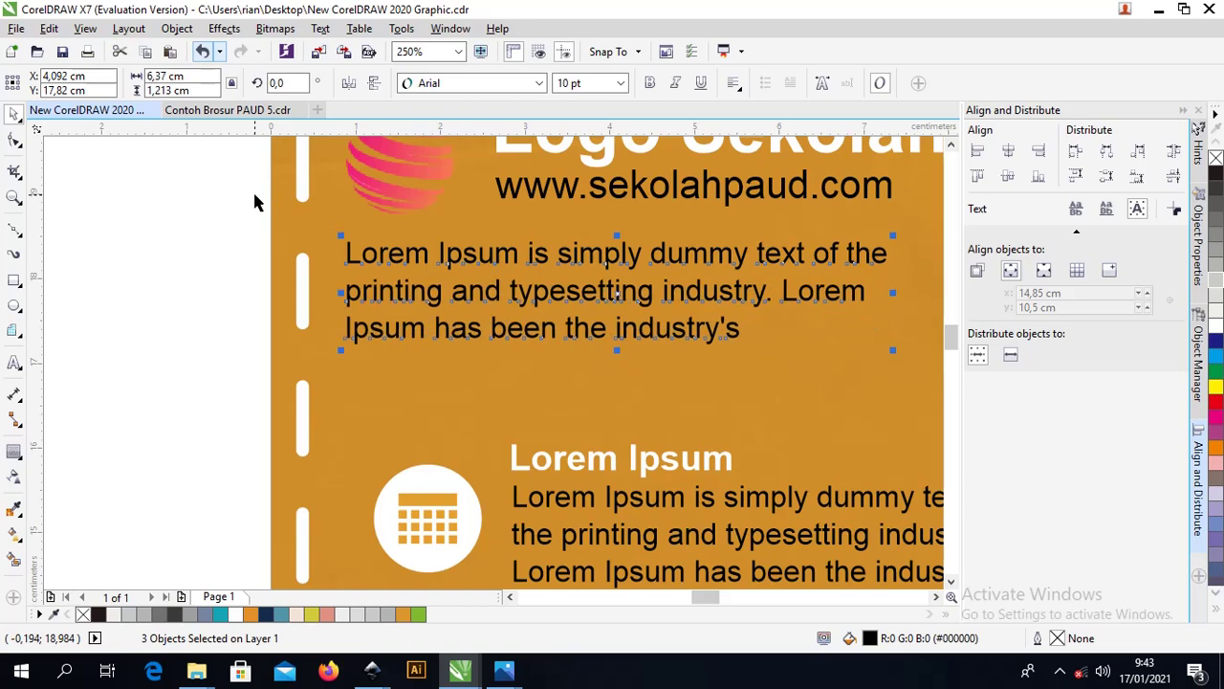
Move the three-line description under the school logo about 0.6 cm right and 0.4 cm down.
{"action": "scroll", "coordinate": [654, 359], "scroll_direction": "down", "scroll_amount": 3}
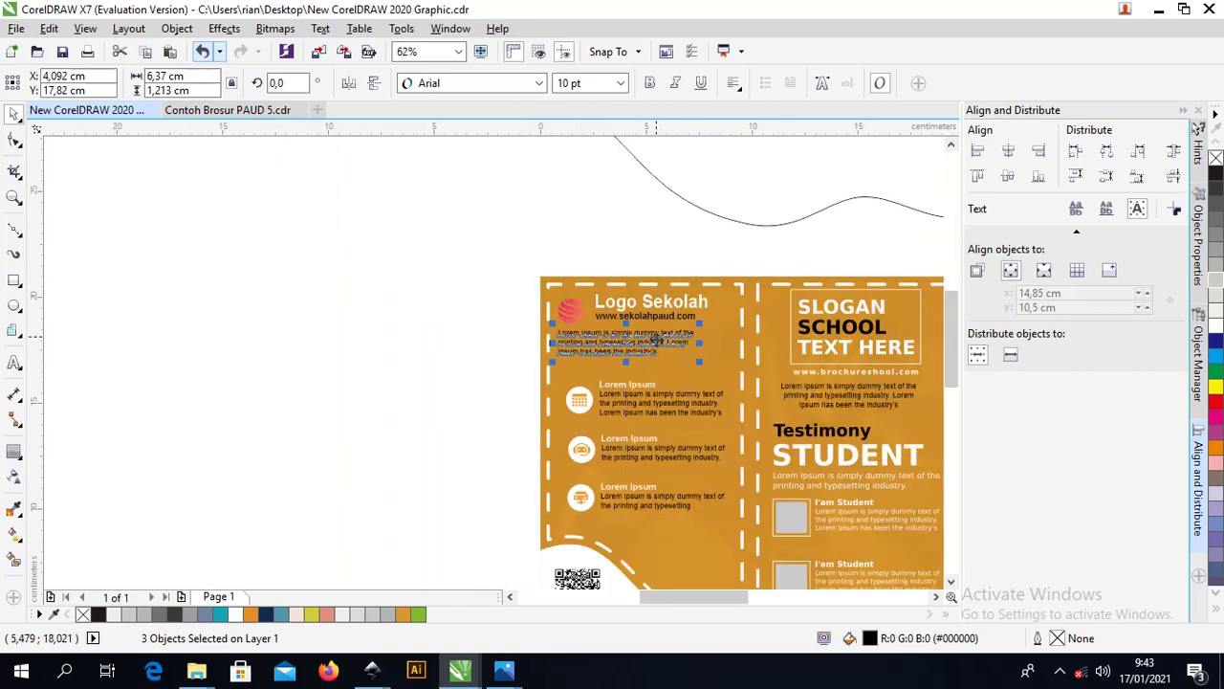
{"action": "left_click_drag", "start_coordinate": [655, 342], "coordinate": [669, 351]}
{"action": "left_click", "coordinate": [629, 251]}
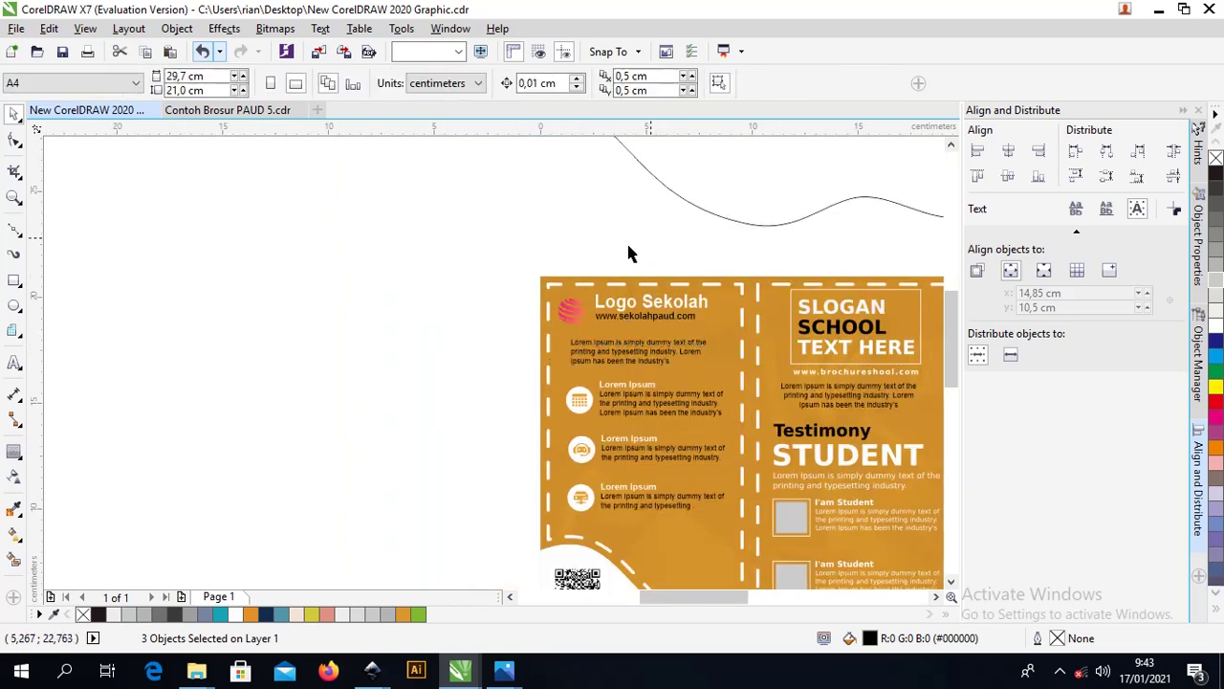
Group the Logo Sekolah heading with its website line and align the group's vertical centre with the logo.
{"action": "left_click", "coordinate": [570, 308]}
{"action": "left_click", "coordinate": [619, 292], "text": "shift"}
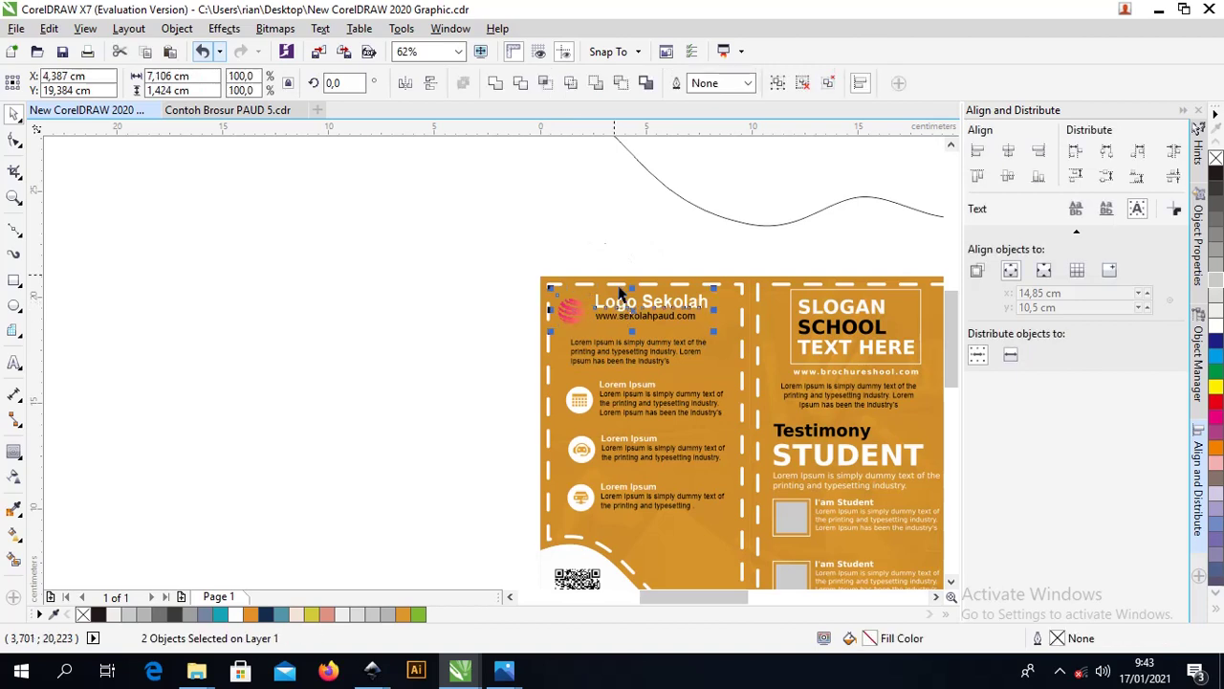
{"action": "left_click_drag", "start_coordinate": [574, 235], "coordinate": [727, 328]}
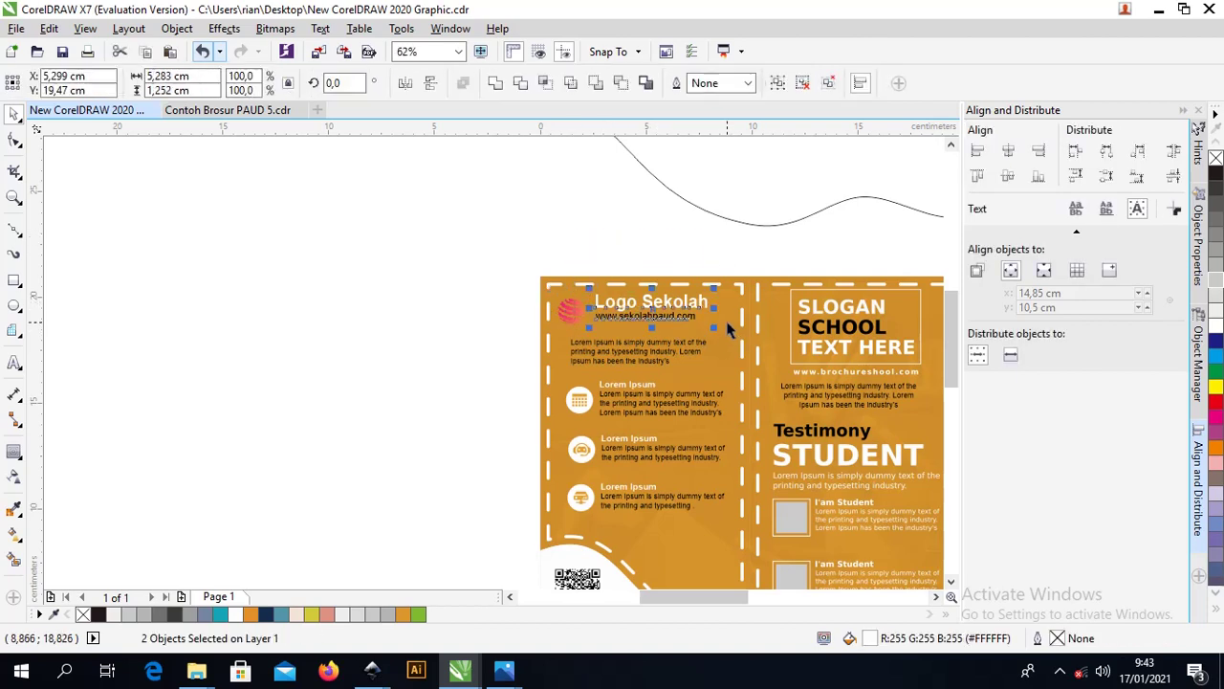
{"action": "key", "text": "ctrl+g"}
{"action": "left_click", "coordinate": [578, 318], "text": "shift"}
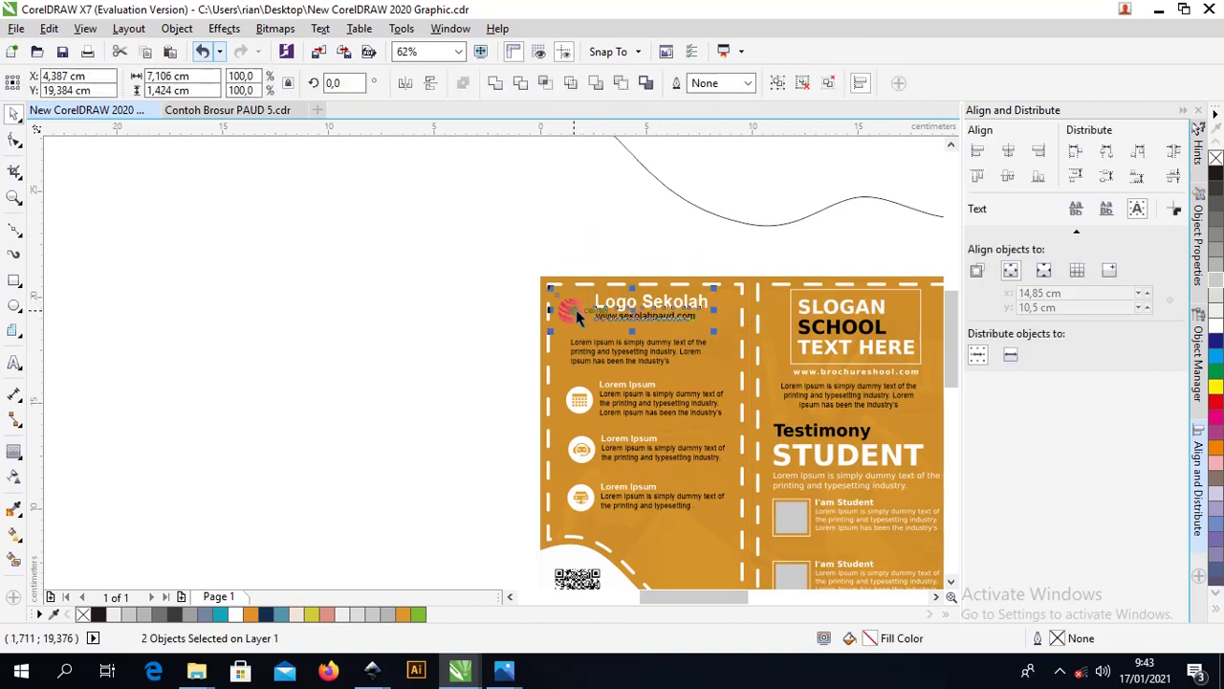
{"action": "key", "text": "e"}
{"action": "left_click", "coordinate": [619, 247]}
Nudge the logo slightly closer to the Logo Sekolah heading.
{"action": "left_click", "coordinate": [571, 306]}
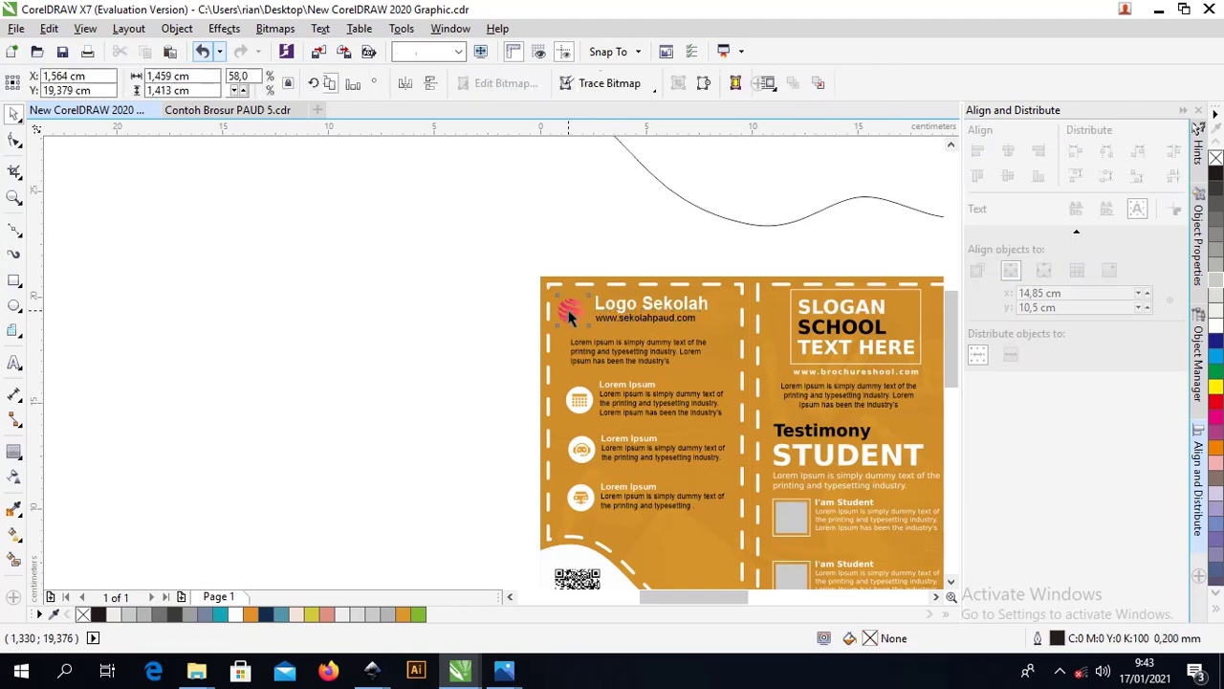
{"action": "scroll", "coordinate": [574, 304], "scroll_direction": "up", "scroll_amount": 2}
{"action": "left_click_drag", "start_coordinate": [577, 303], "coordinate": [571, 301]}
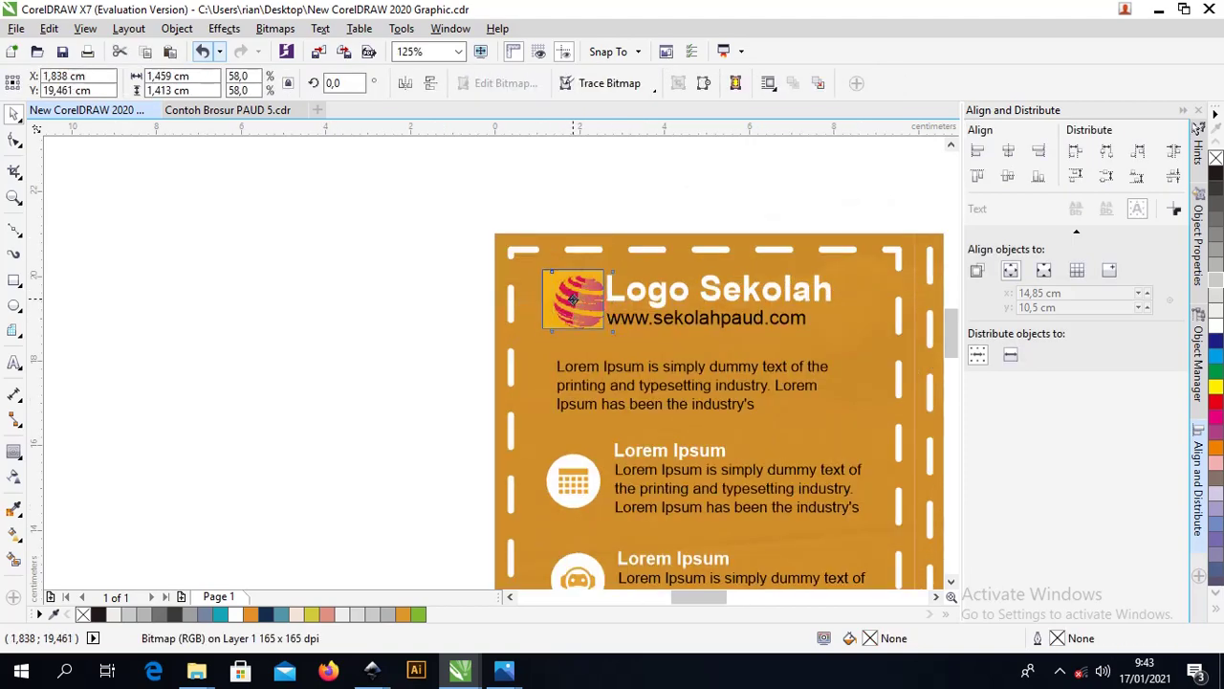
{"action": "left_click", "coordinate": [589, 184]}
{"action": "scroll", "coordinate": [503, 281], "scroll_direction": "down", "scroll_amount": 2}
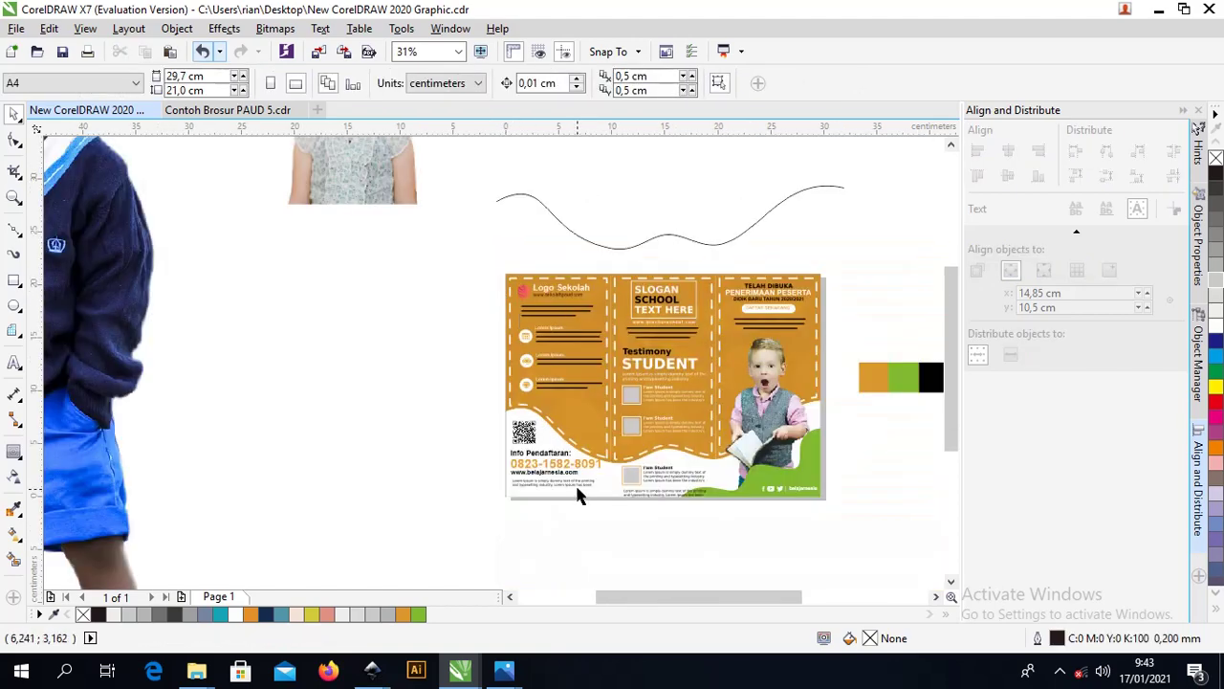
Ungroup the slogan block at the top of the brochure's middle panel.
{"action": "key", "text": "z"}
{"action": "left_click_drag", "start_coordinate": [493, 267], "coordinate": [891, 522]}
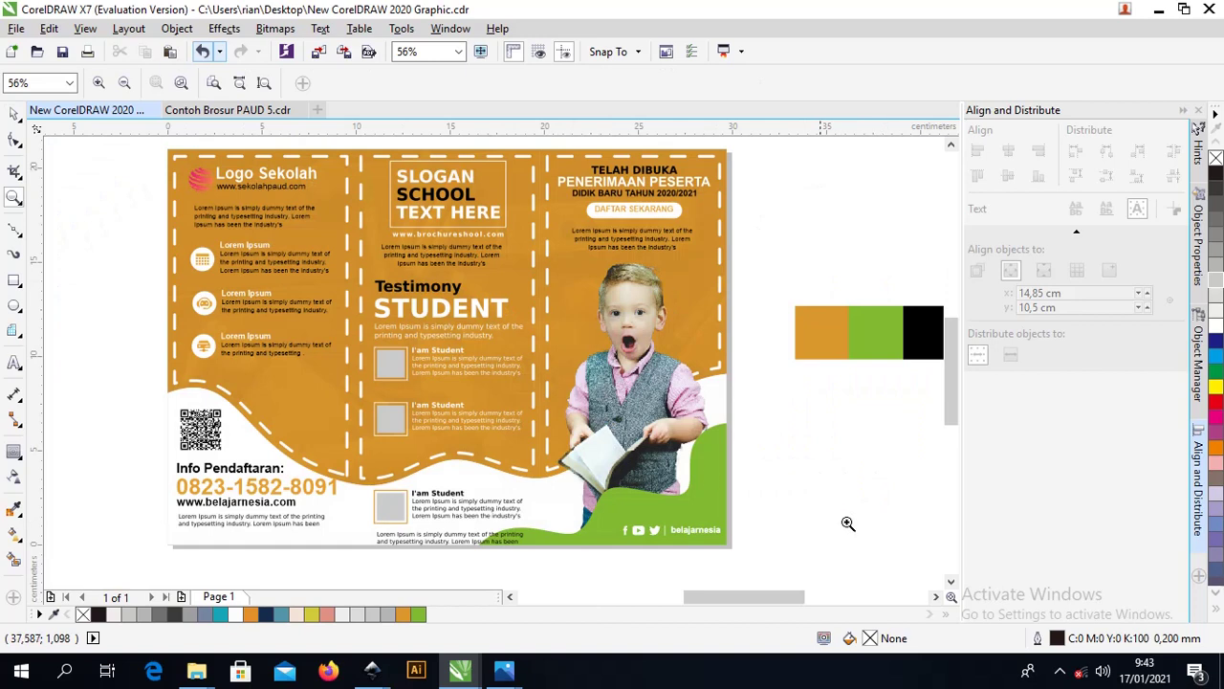
{"action": "left_click", "coordinate": [14, 114]}
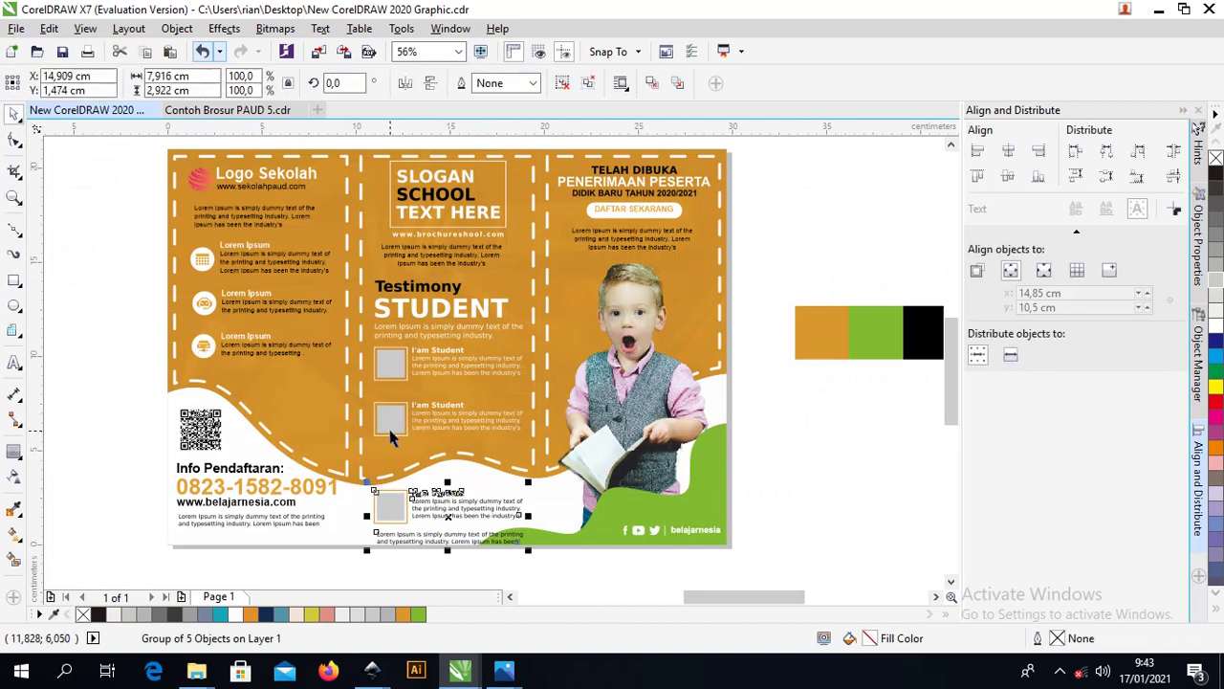
{"action": "scroll", "coordinate": [631, 320], "scroll_direction": "down", "scroll_amount": 2}
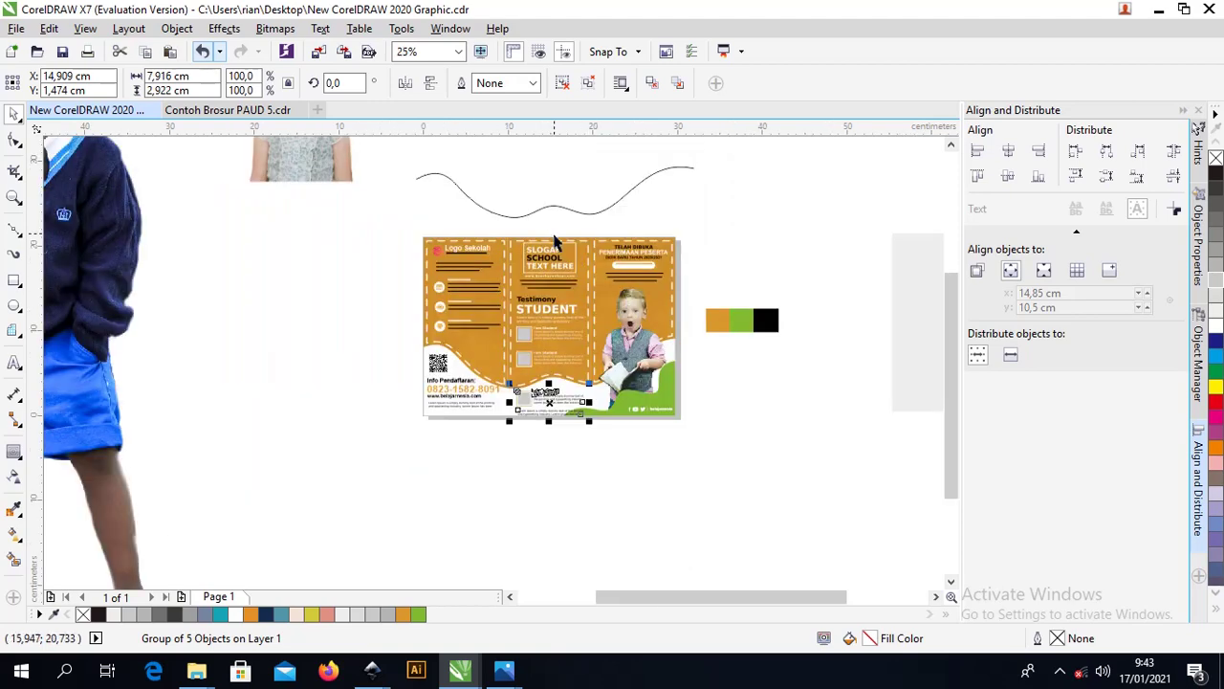
{"action": "key", "text": "ctrl+u"}
{"action": "left_click_drag", "start_coordinate": [550, 400], "coordinate": [550, 272]}
{"action": "scroll", "coordinate": [552, 260], "scroll_direction": "up", "scroll_amount": 3}
{"action": "scroll", "coordinate": [583, 272], "scroll_direction": "down", "scroll_amount": 3}
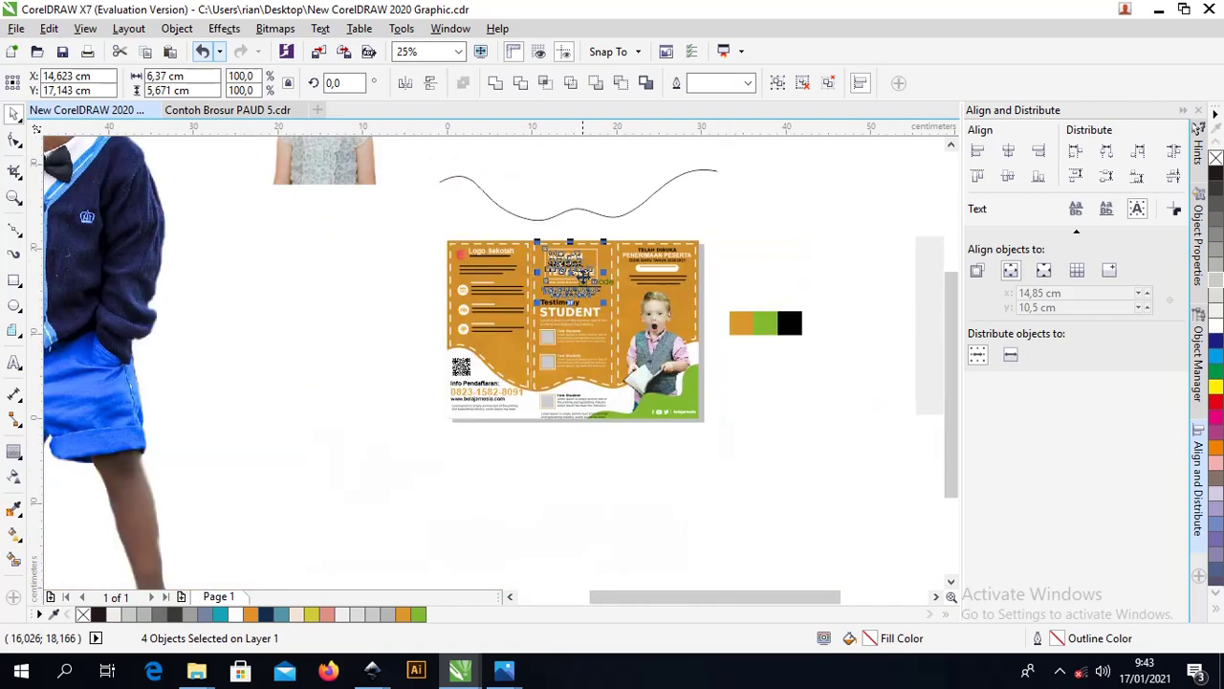
Ungroup the three student testimonials on the middle panel into their separate frames and texts.
{"action": "scroll", "coordinate": [559, 371], "scroll_direction": "up", "scroll_amount": 3}
{"action": "left_click", "coordinate": [513, 256]}
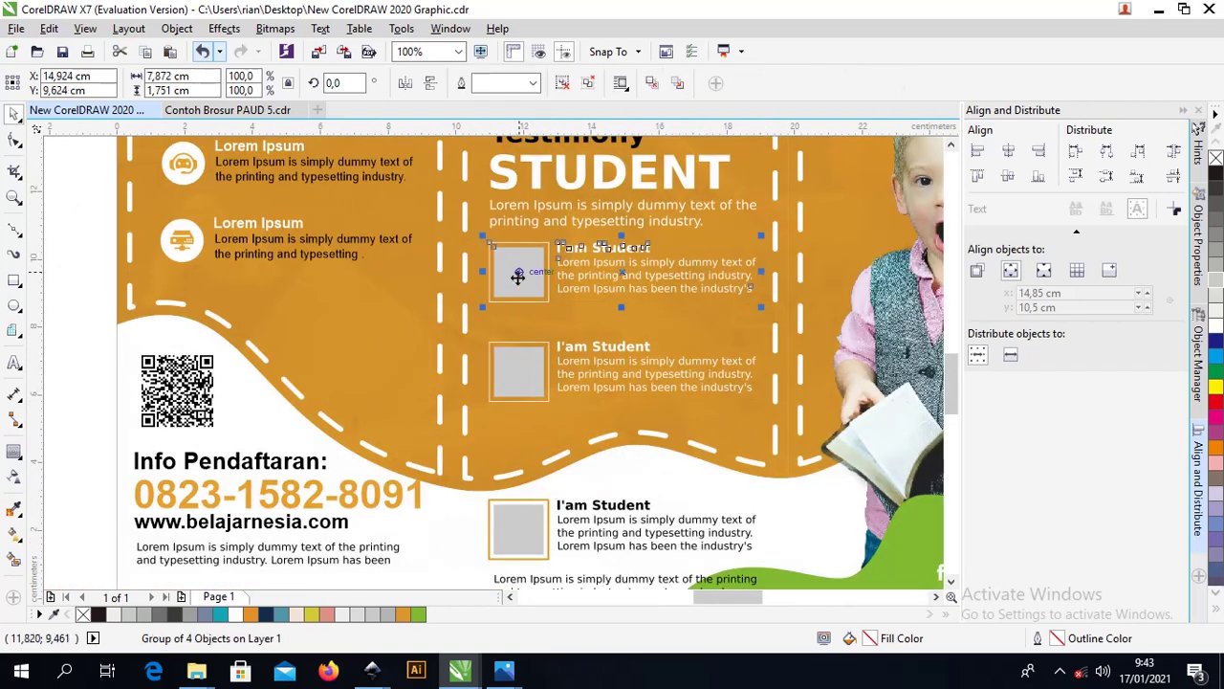
{"action": "key", "text": "ctrl+u"}
{"action": "left_click_drag", "start_coordinate": [518, 274], "coordinate": [539, 369]}
{"action": "left_click", "coordinate": [513, 516]}
{"action": "key", "text": "ctrl+u"}
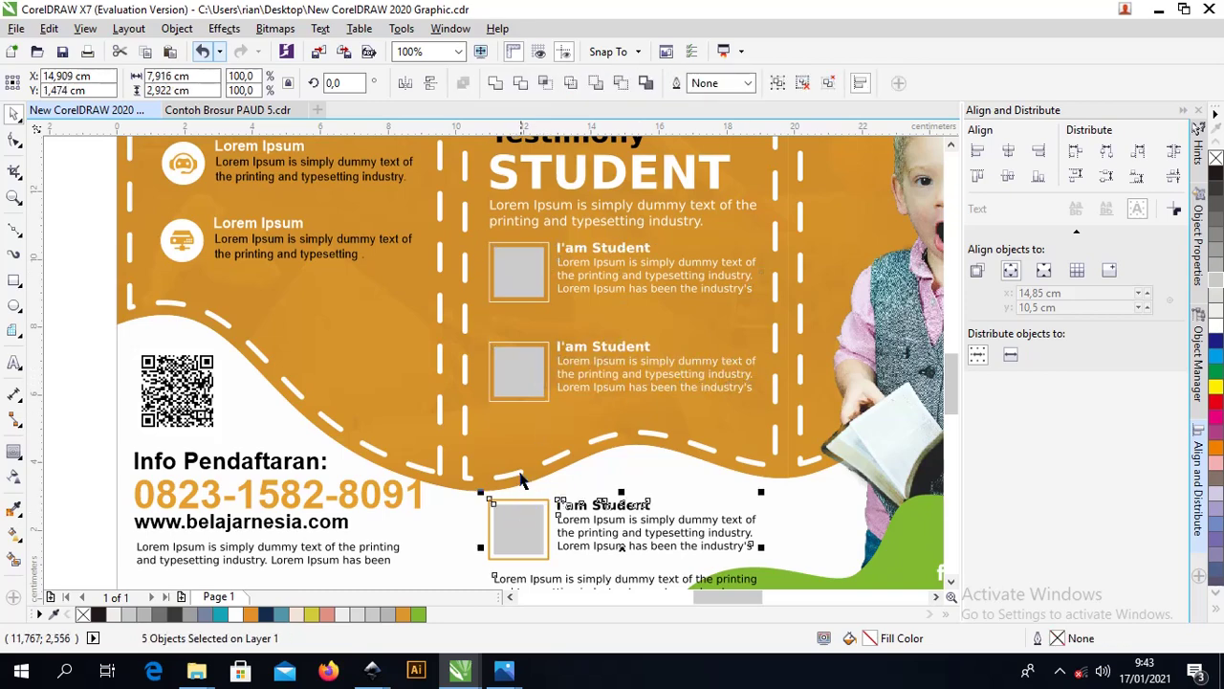
{"action": "left_click", "coordinate": [514, 275]}
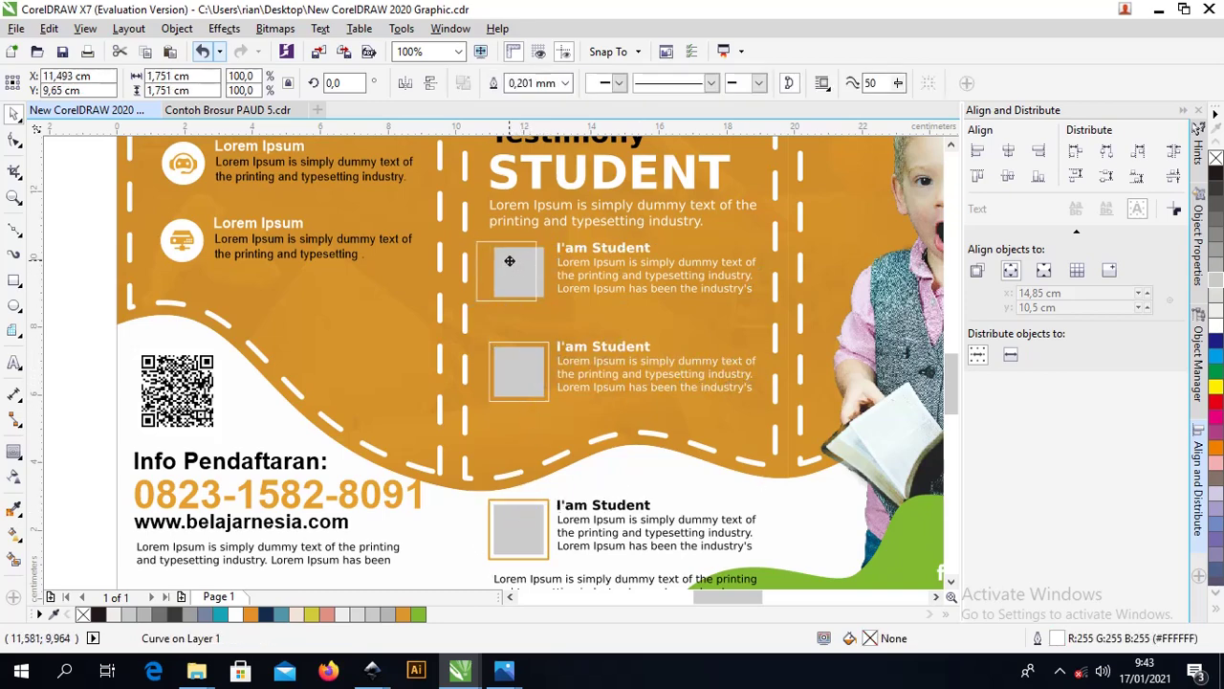
{"action": "left_click", "coordinate": [518, 268]}
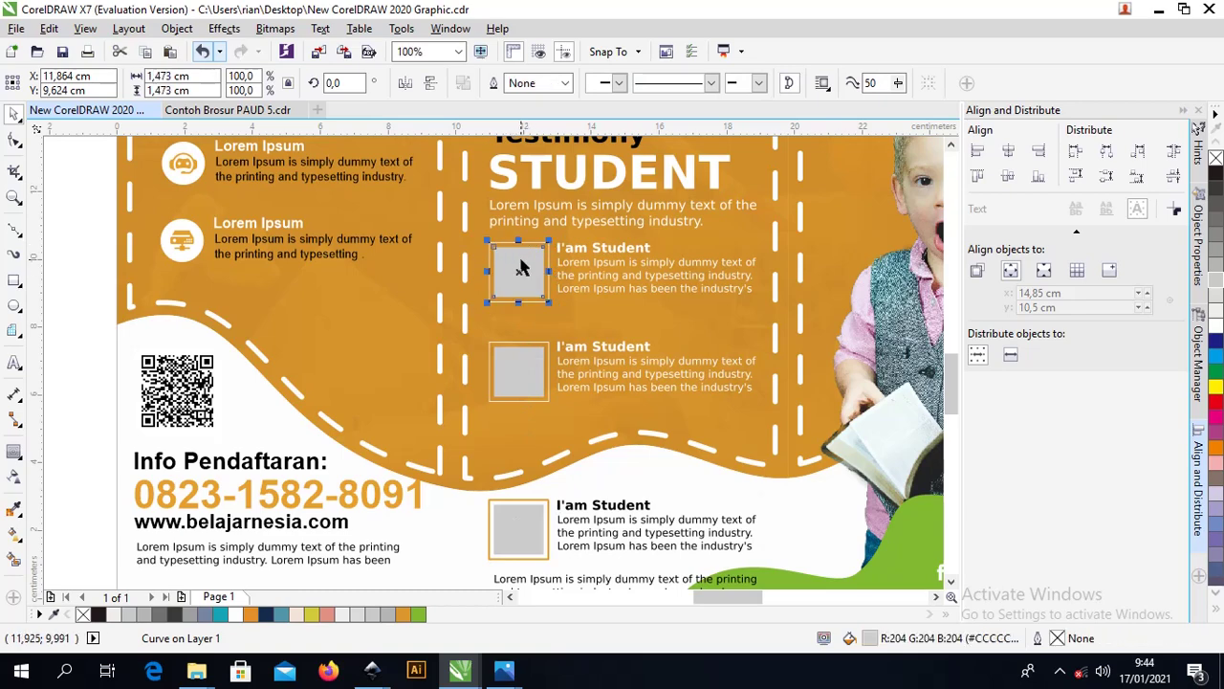
{"action": "left_click", "coordinate": [495, 260]}
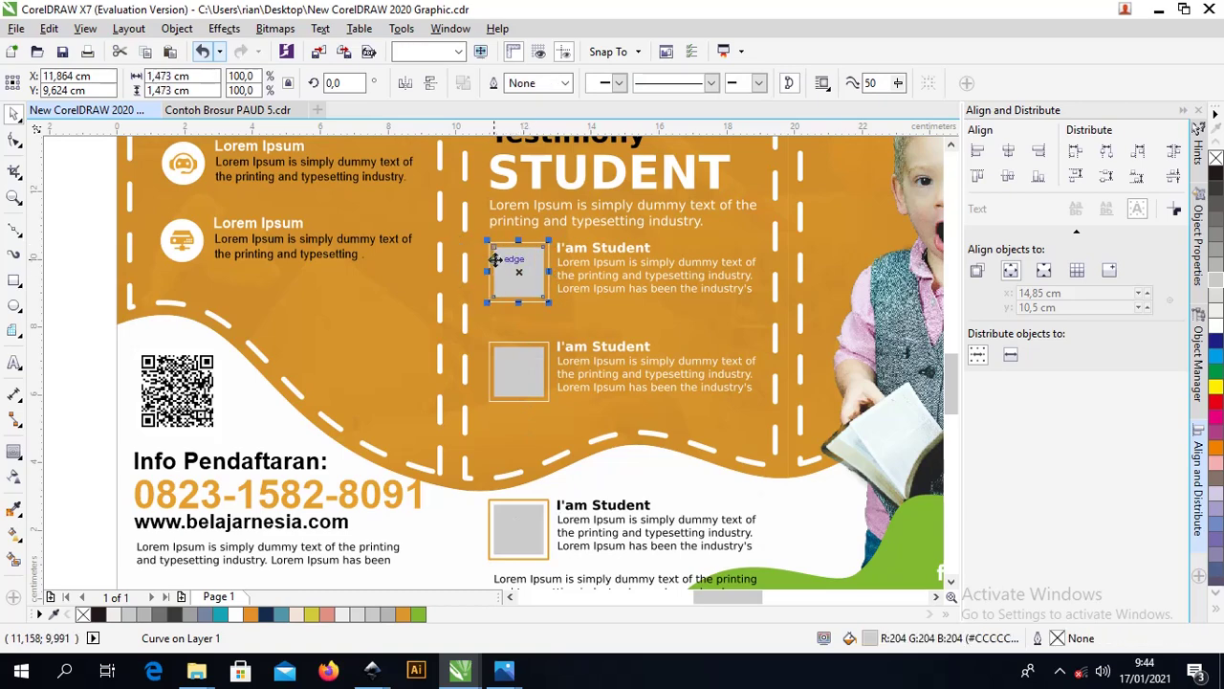
{"action": "left_click", "coordinate": [15, 283]}
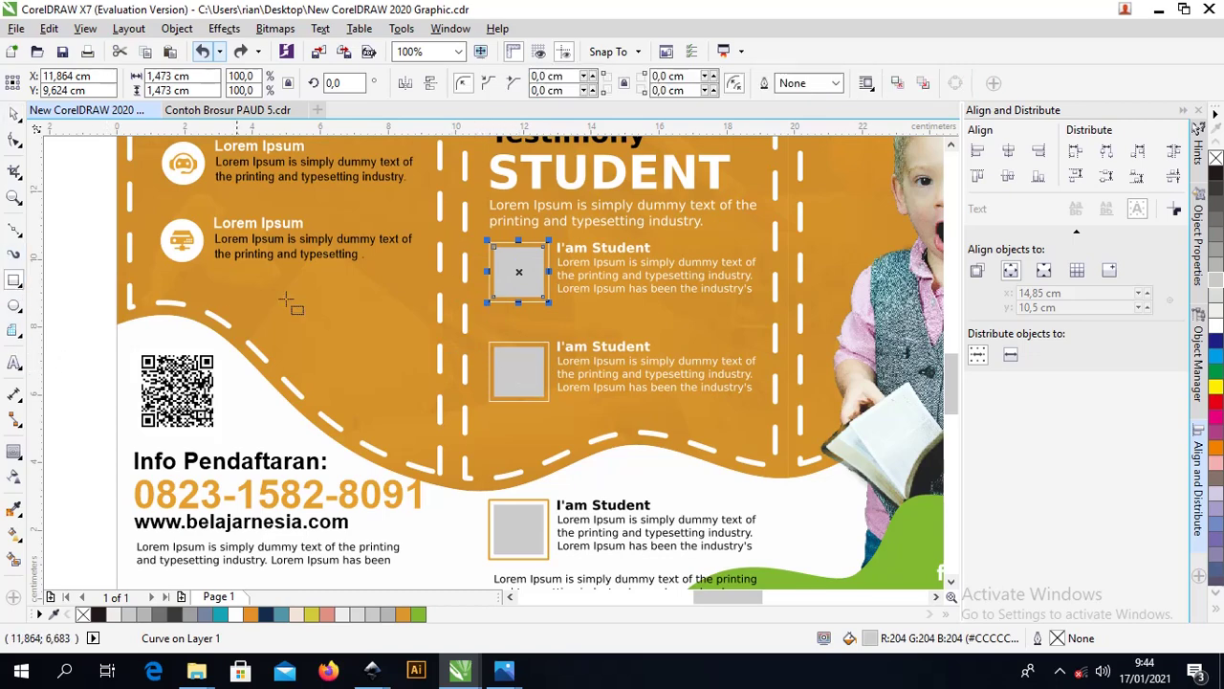
{"action": "left_click", "coordinate": [15, 114]}
{"action": "left_click", "coordinate": [522, 370]}
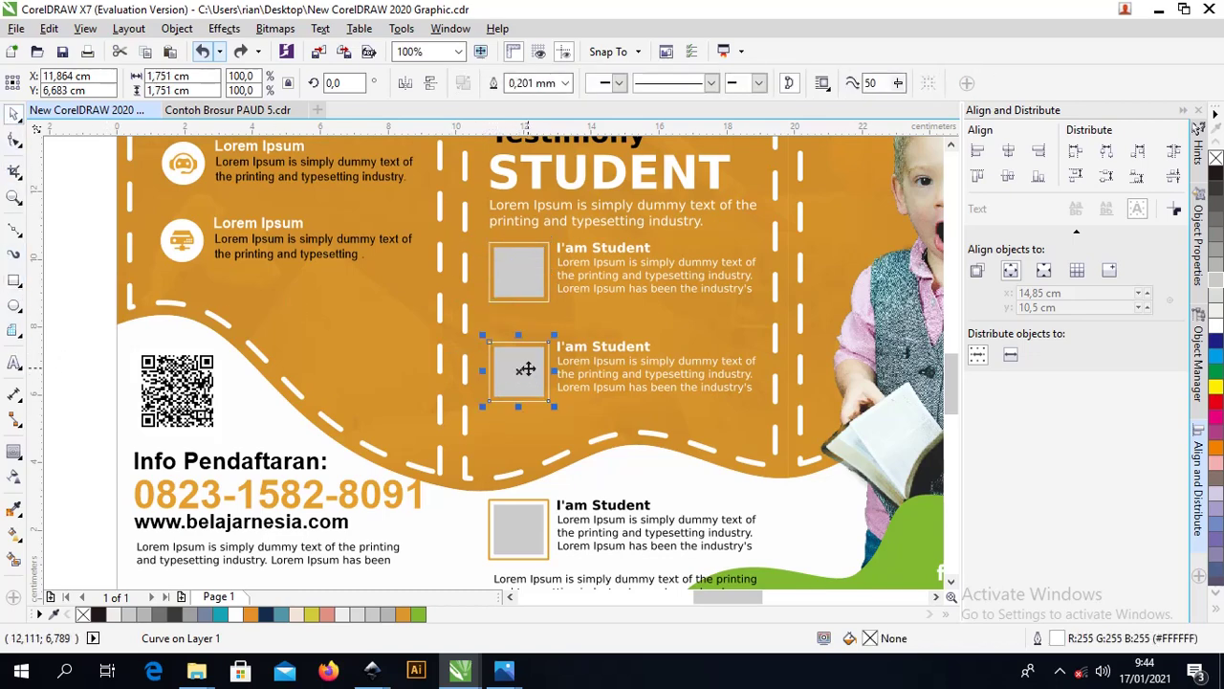
{"action": "left_click", "coordinate": [514, 521]}
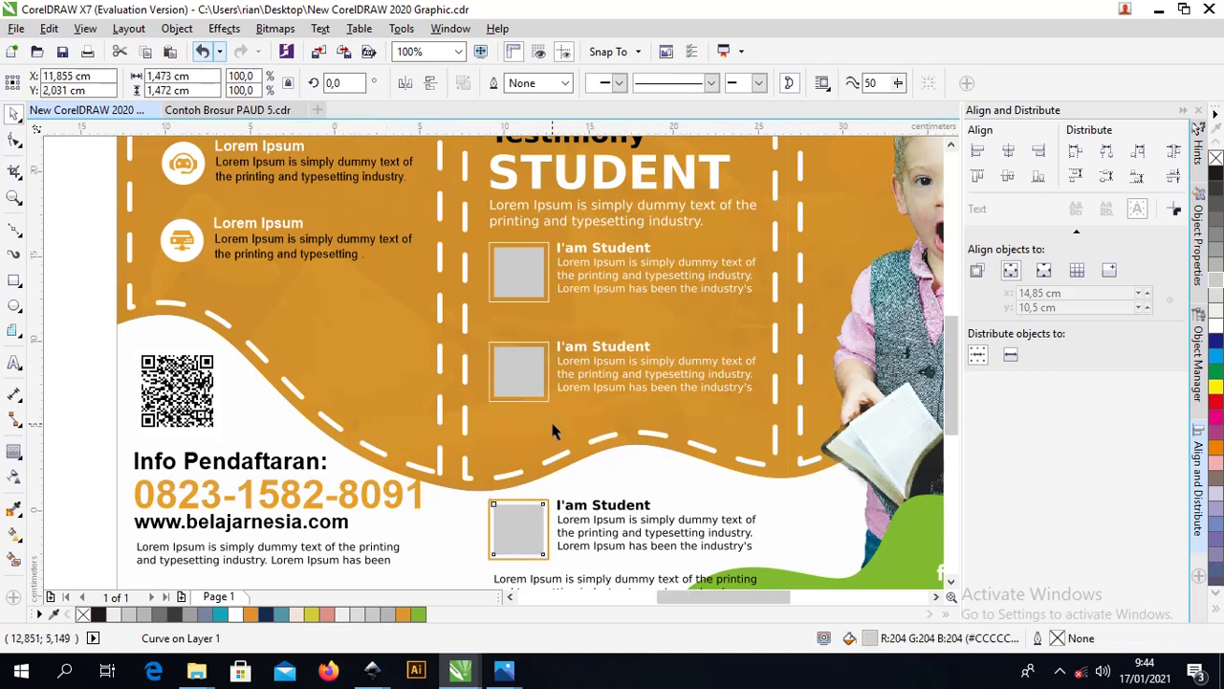
Move the photos of the girl with glasses and the boy with the bow tie next to the brochure page's left edge.
{"action": "scroll", "coordinate": [547, 438], "scroll_direction": "down", "scroll_amount": 4}
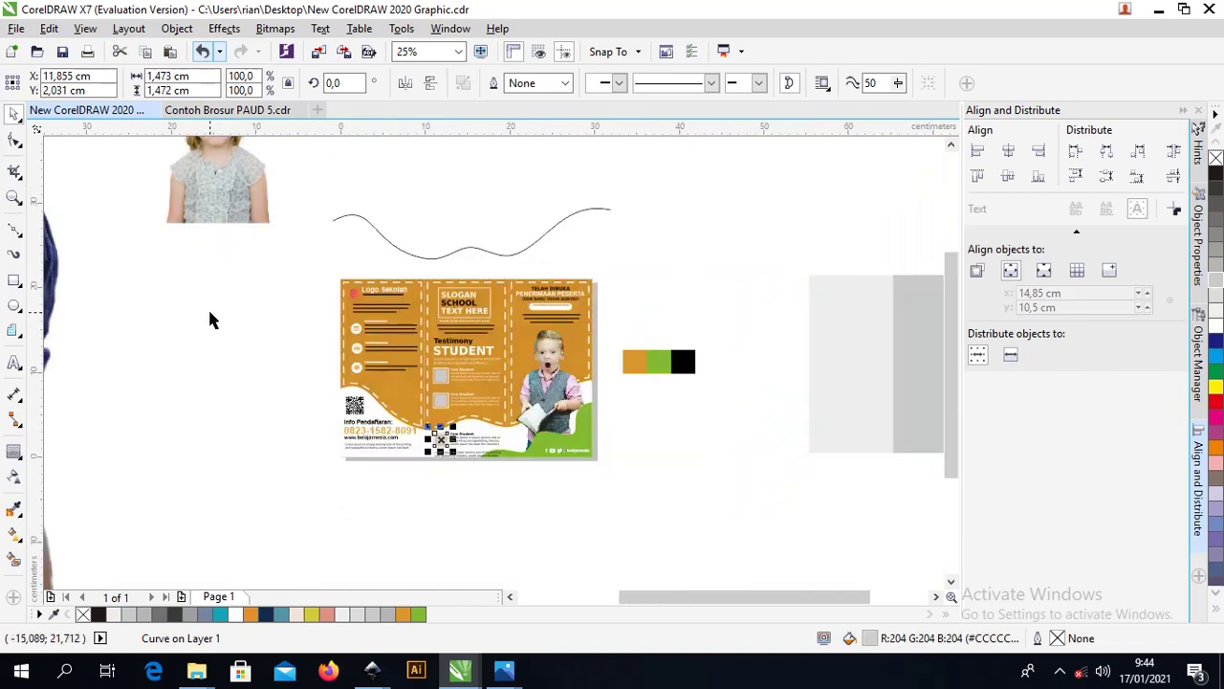
{"action": "left_click_drag", "start_coordinate": [232, 189], "coordinate": [243, 406]}
{"action": "scroll", "coordinate": [243, 406], "scroll_direction": "down", "scroll_amount": 2}
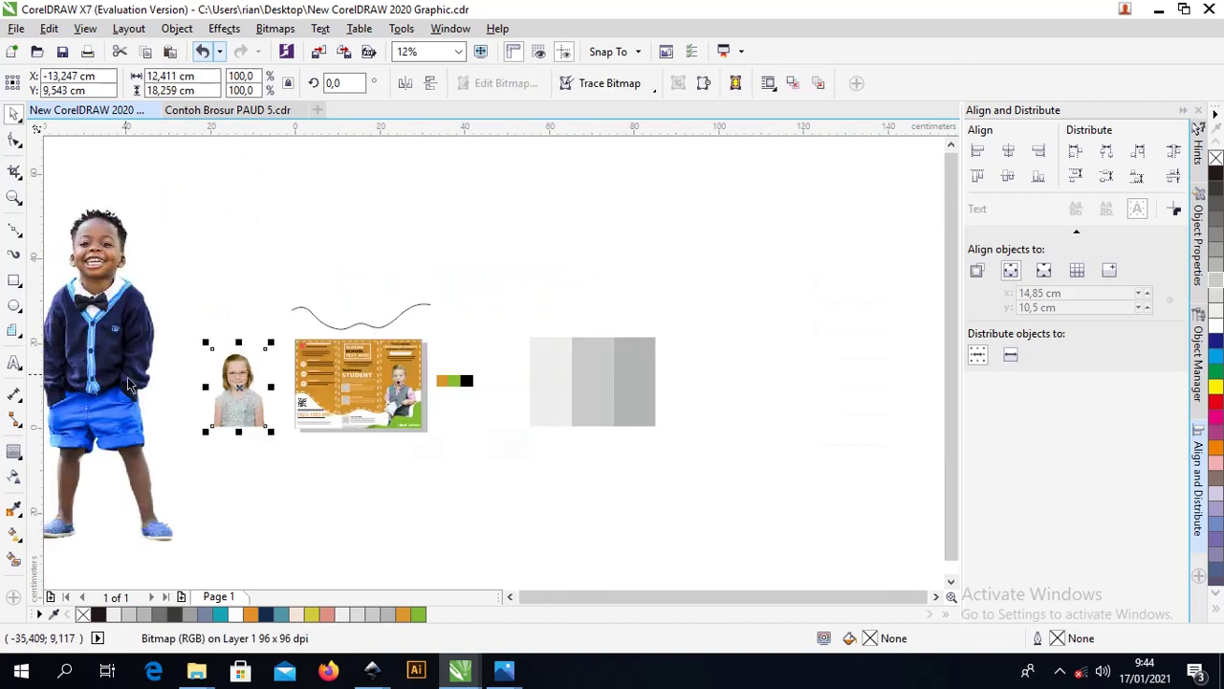
{"action": "left_click_drag", "start_coordinate": [199, 446], "coordinate": [331, 500]}
{"action": "left_click_drag", "start_coordinate": [349, 239], "coordinate": [279, 383]}
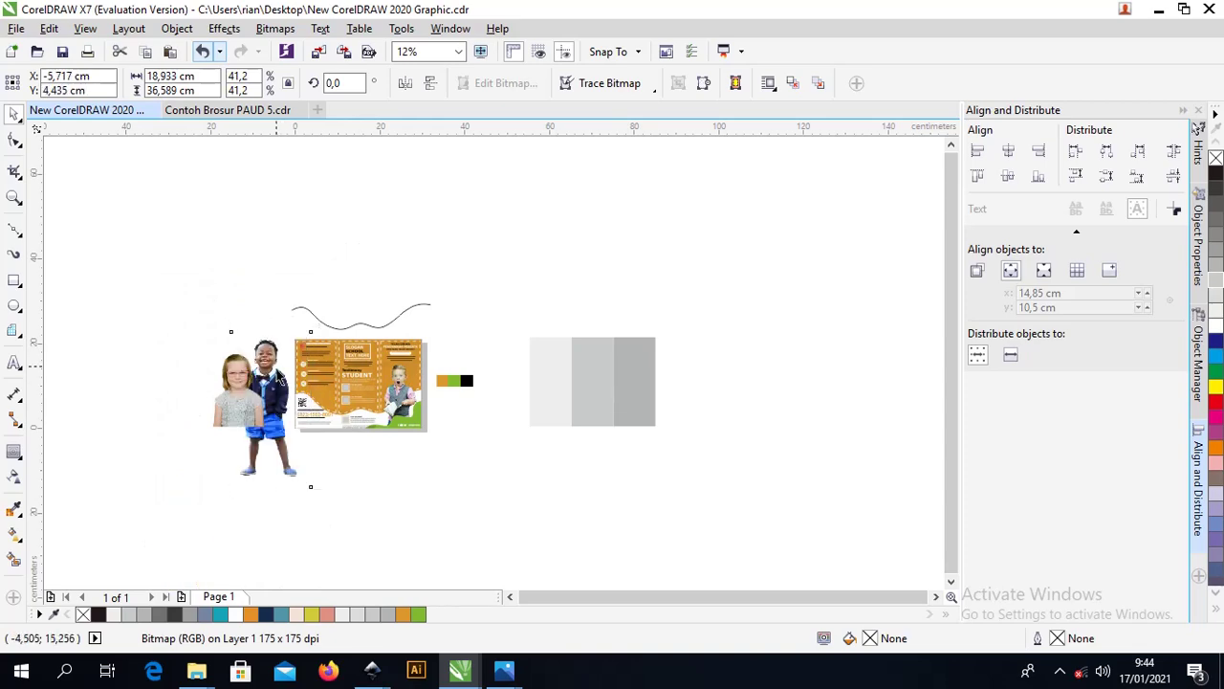
PowerClip the photo of the girl with glasses inside the first testimonial frame on the middle panel.
{"action": "key", "text": "z"}
{"action": "left_click_drag", "start_coordinate": [182, 309], "coordinate": [459, 450]}
{"action": "left_click", "coordinate": [14, 113]}
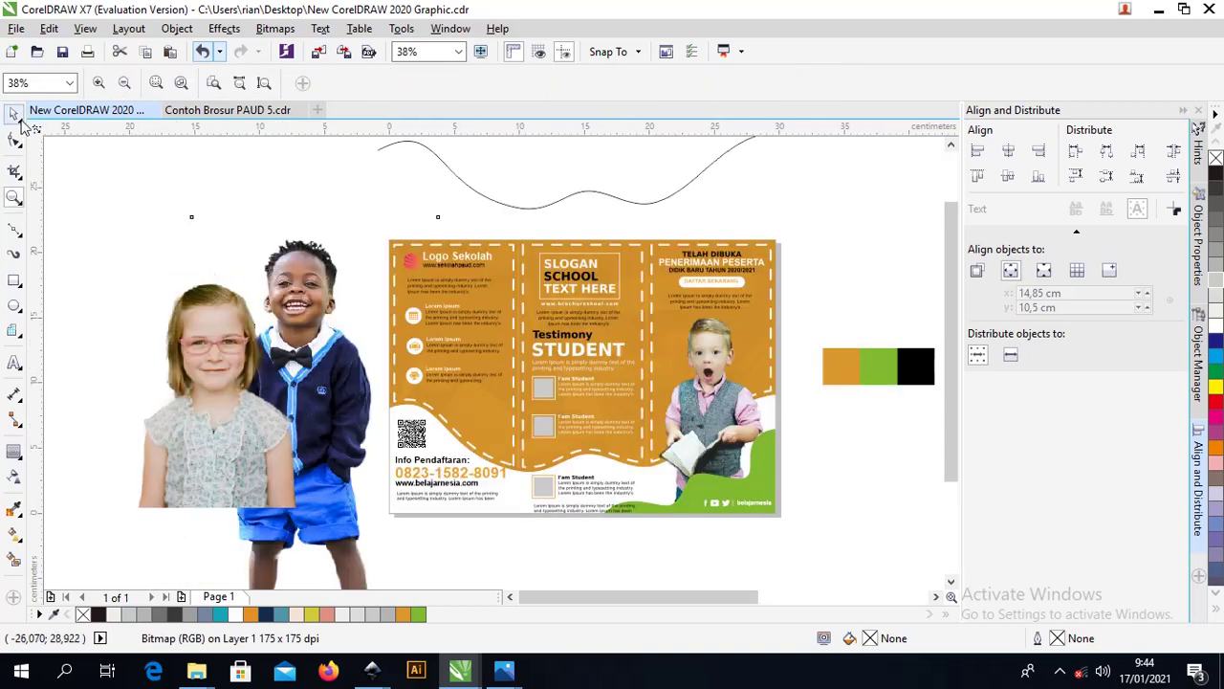
{"action": "left_click", "coordinate": [187, 455]}
{"action": "right_click", "coordinate": [291, 292]}
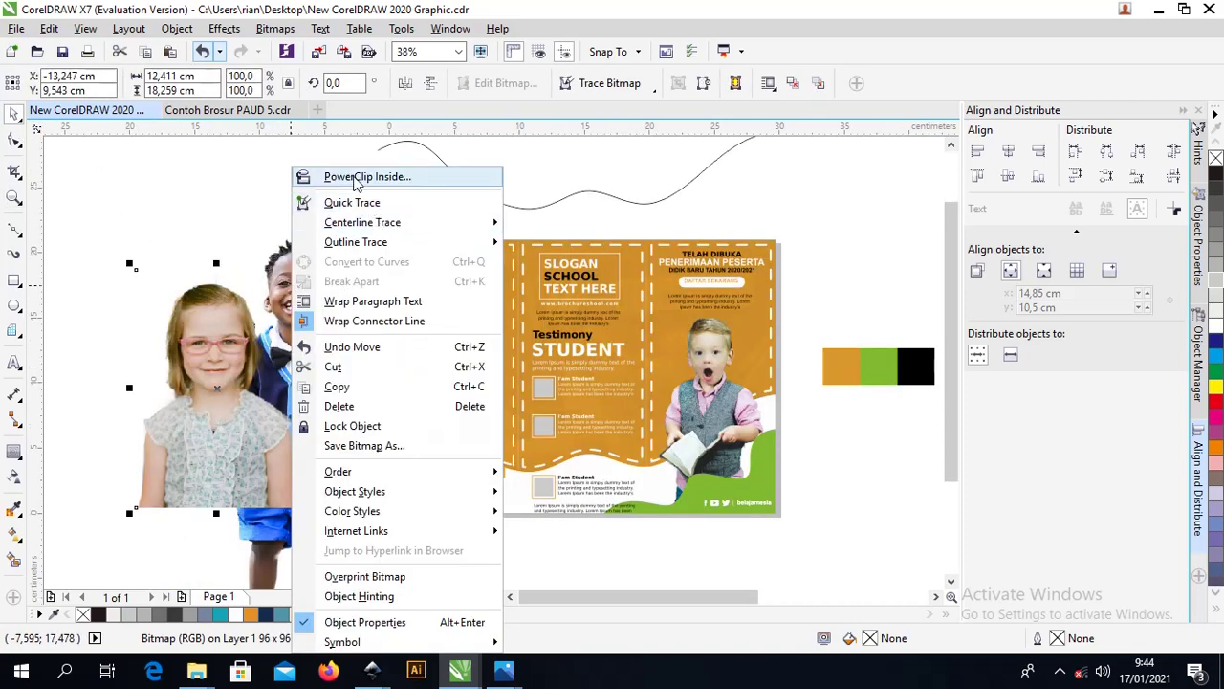
{"action": "left_click", "coordinate": [368, 176]}
{"action": "left_click", "coordinate": [541, 390]}
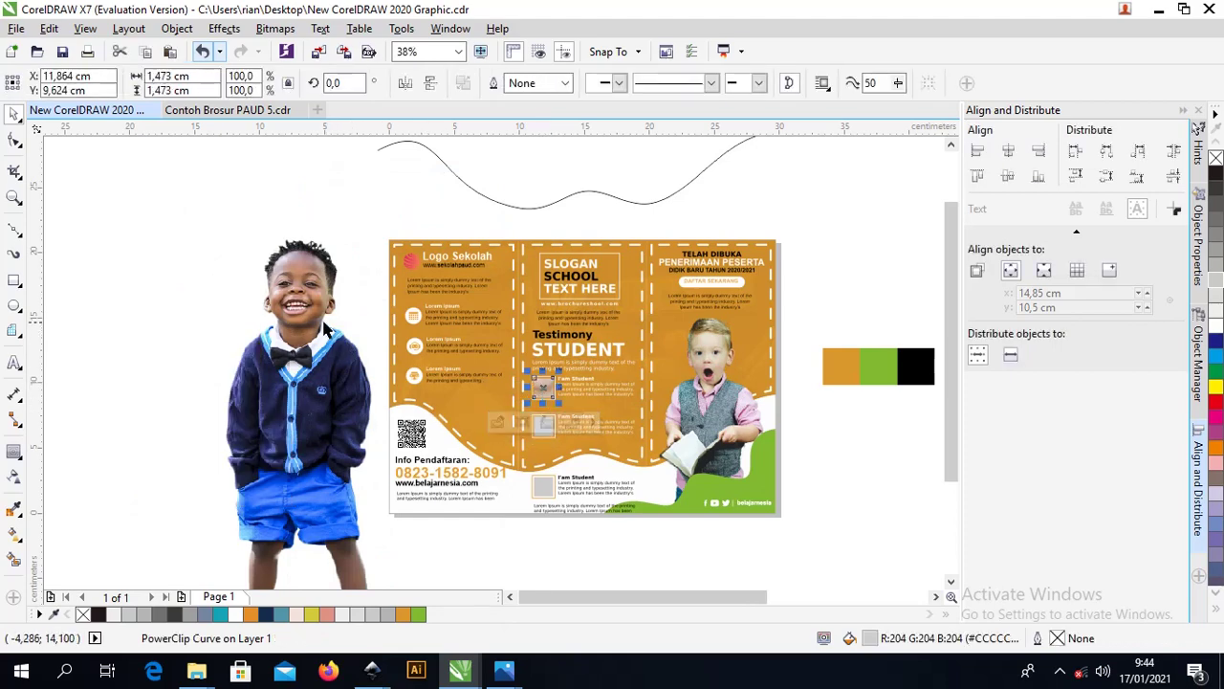
PowerClip the photo of the boy with the bow tie inside the second testimonial frame.
{"action": "left_click", "coordinate": [306, 170]}
{"action": "right_click", "coordinate": [304, 169]}
{"action": "left_click", "coordinate": [365, 178]}
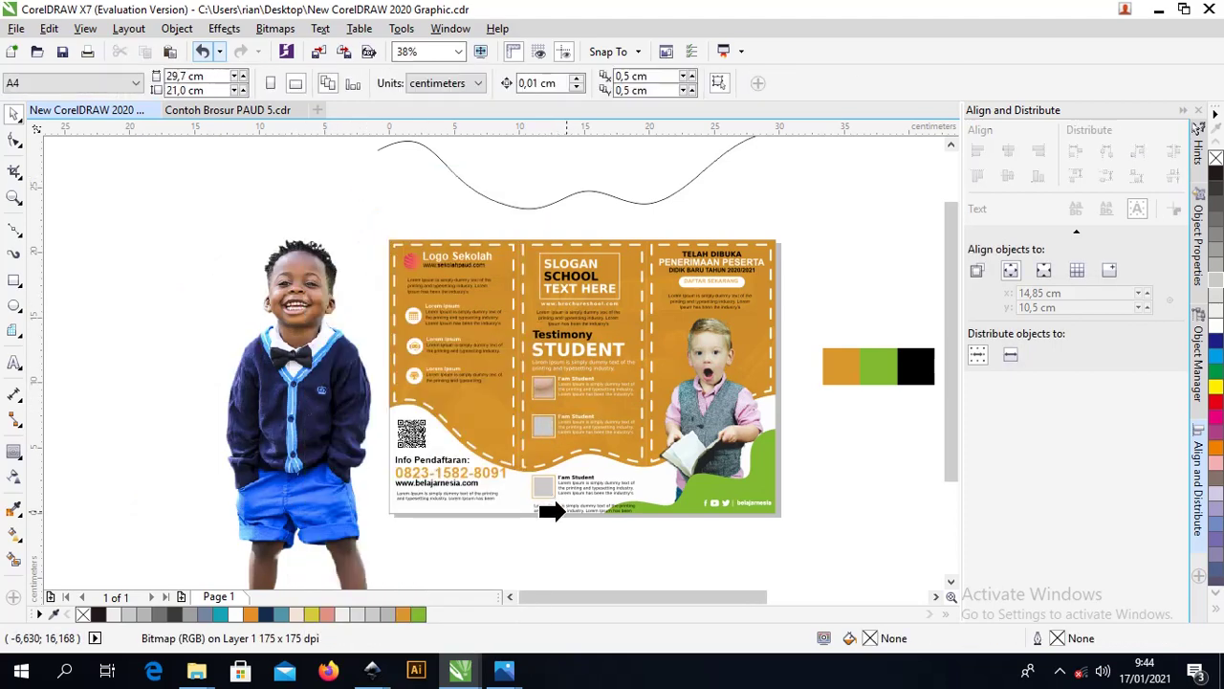
{"action": "left_click", "coordinate": [531, 429]}
Duplicate the photo of the boy with the book and PowerClip the copy inside the third testimonial frame.
{"action": "left_click", "coordinate": [701, 379]}
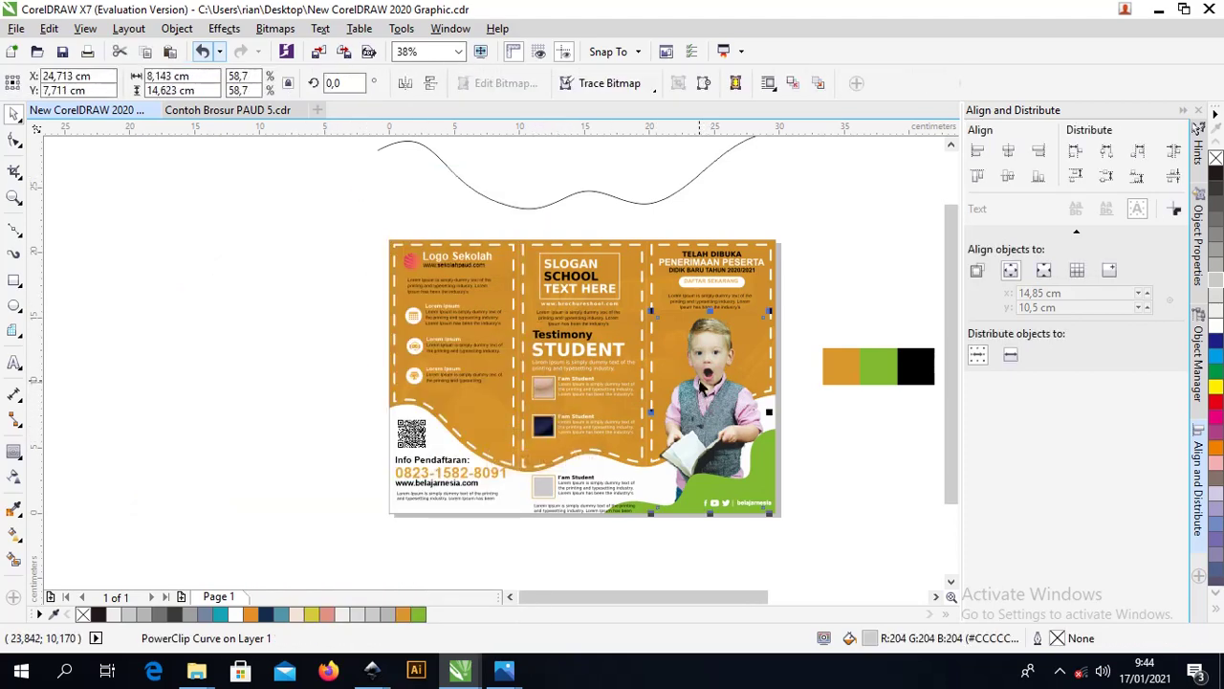
{"action": "right_click", "coordinate": [705, 369]}
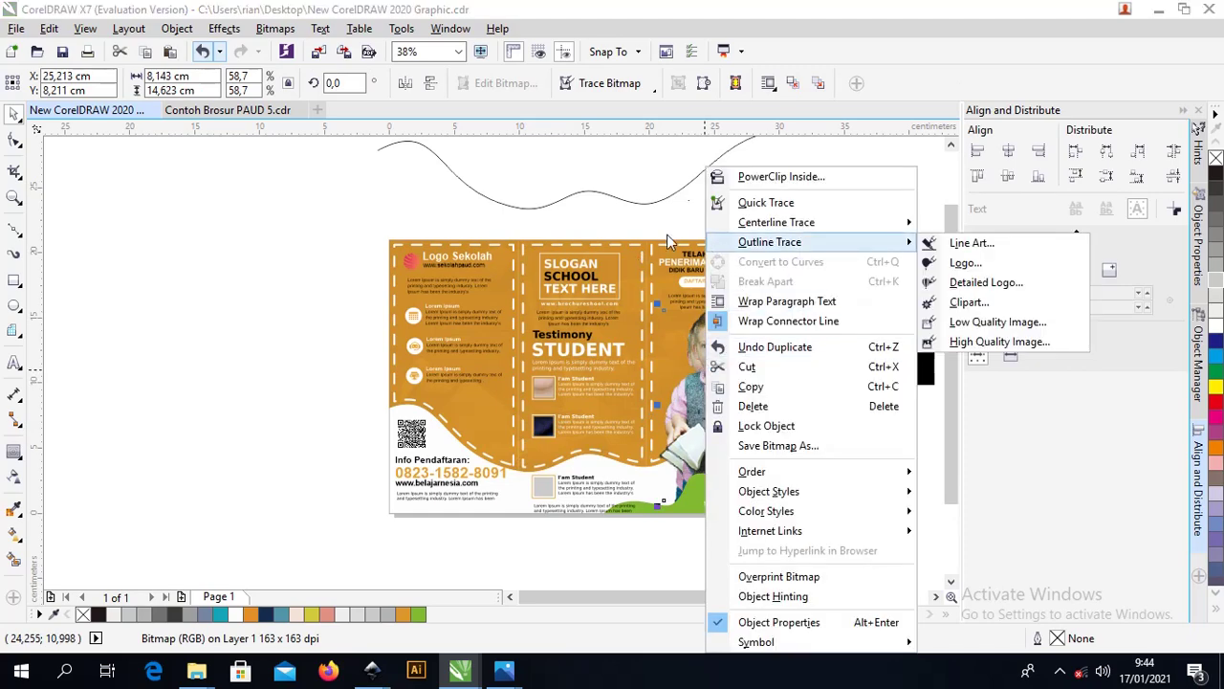
{"action": "left_click", "coordinate": [781, 177]}
{"action": "left_click", "coordinate": [540, 488]}
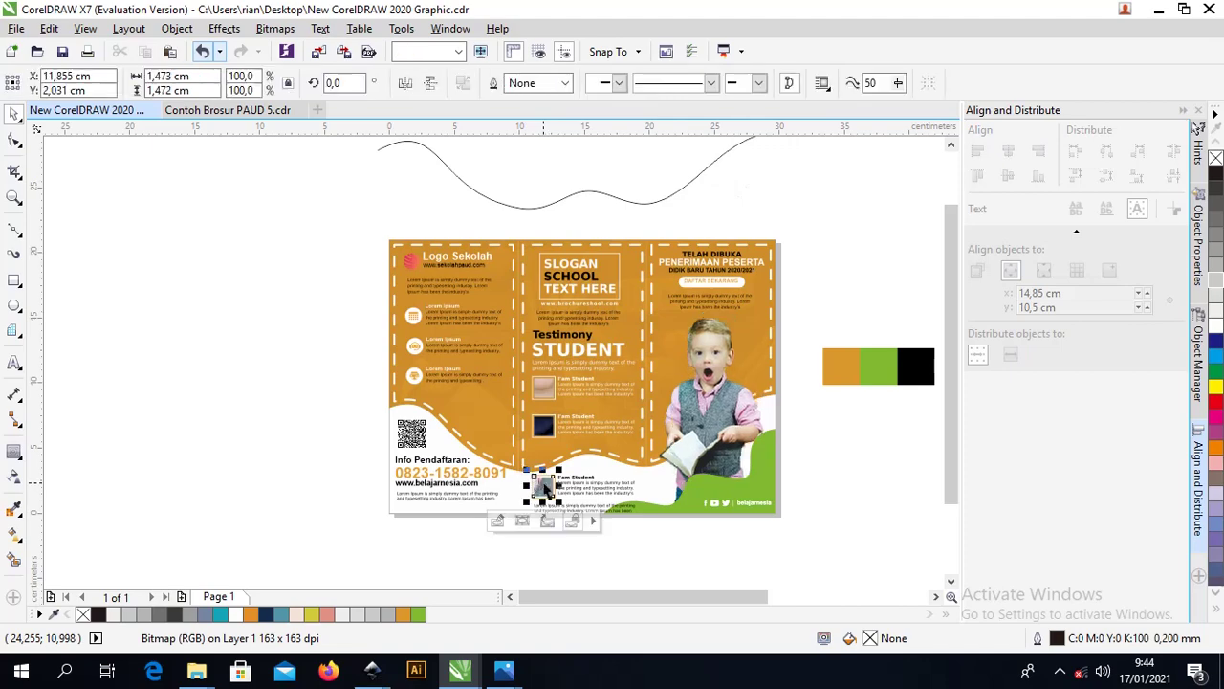
Fit the girl's photo to the first testimonial frame with Fill Frame Proportionally.
{"action": "scroll", "coordinate": [522, 416], "scroll_direction": "up", "scroll_amount": 2}
{"action": "left_click", "coordinate": [562, 365]}
{"action": "right_click", "coordinate": [563, 364]}
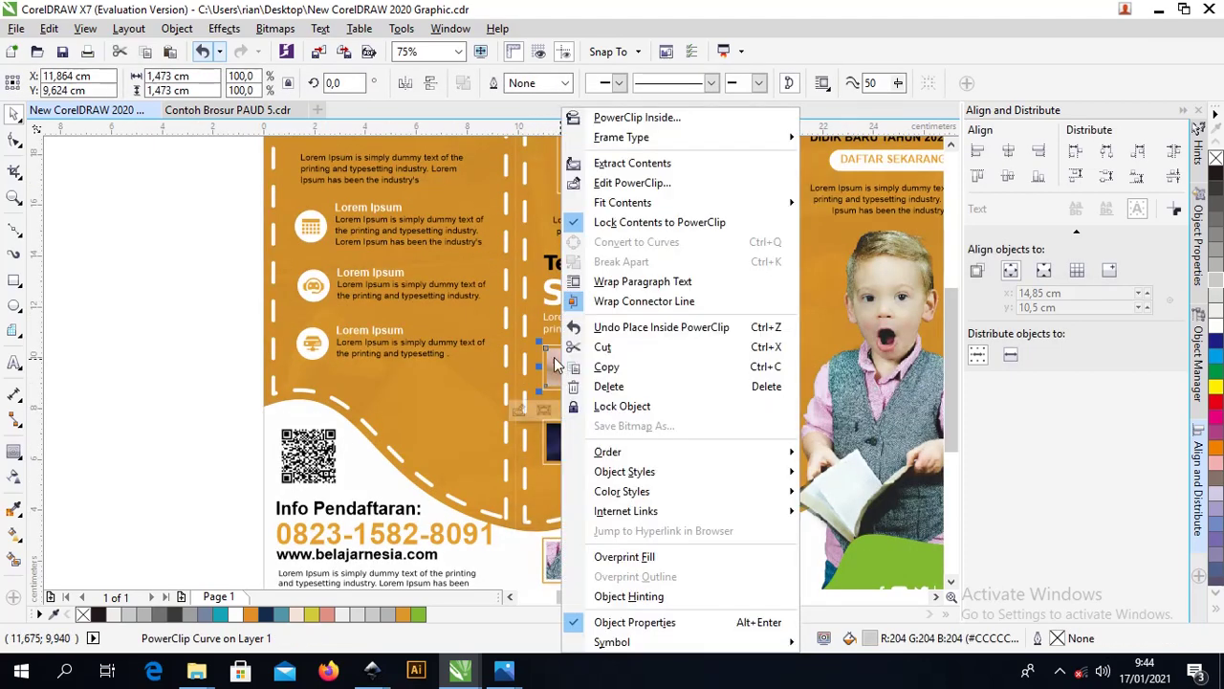
{"action": "mouse_move", "coordinate": [716, 206]}
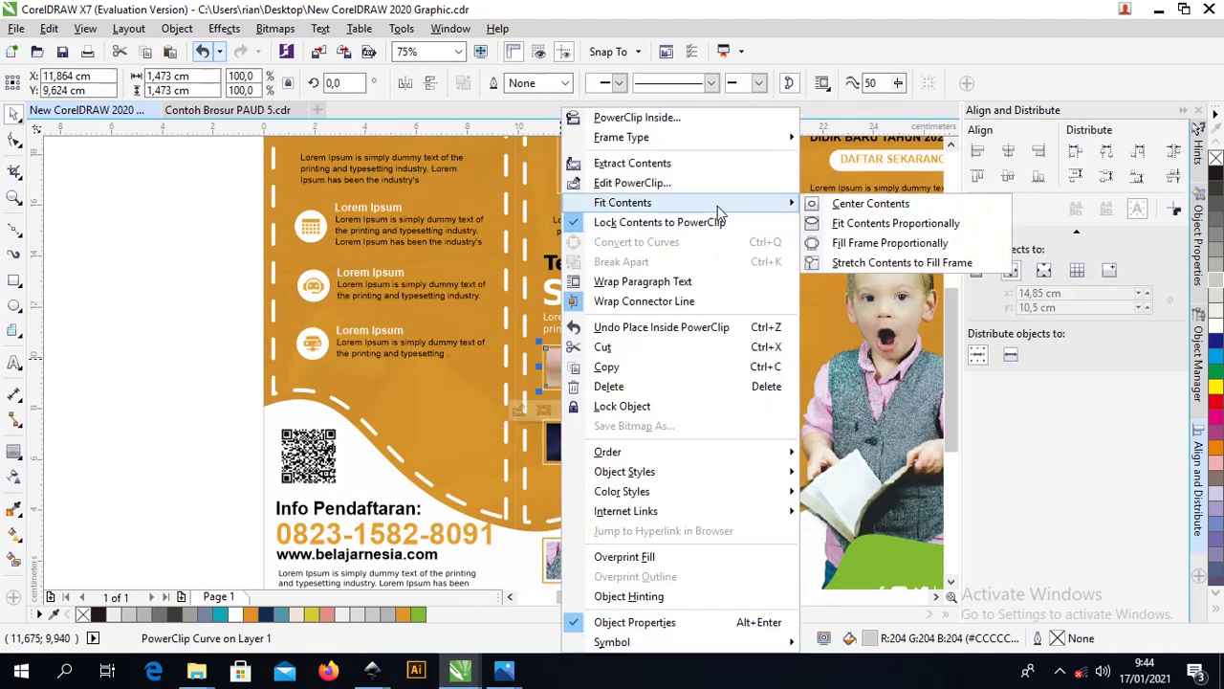
{"action": "left_click", "coordinate": [882, 244]}
Edit the first frame's PowerClip contents, shift the girl's photo down until her whole head fits inside the frame, and finish editing.
{"action": "scroll", "coordinate": [566, 360], "scroll_direction": "up", "scroll_amount": 1}
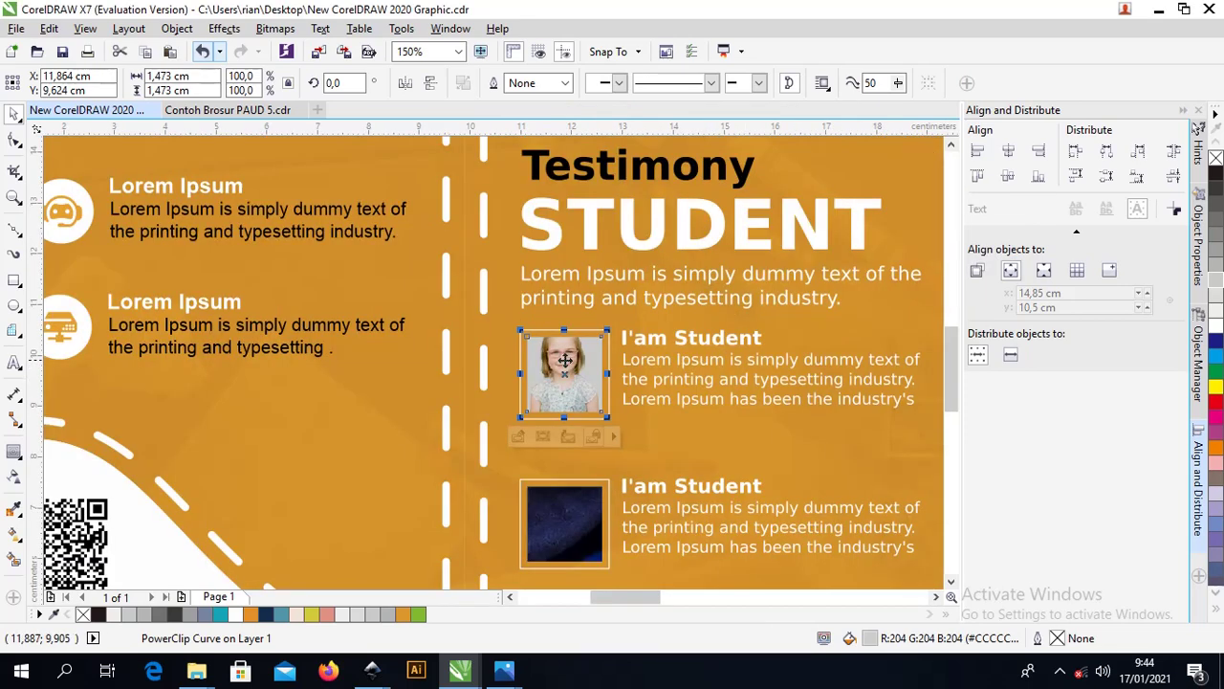
{"action": "right_click", "coordinate": [565, 359]}
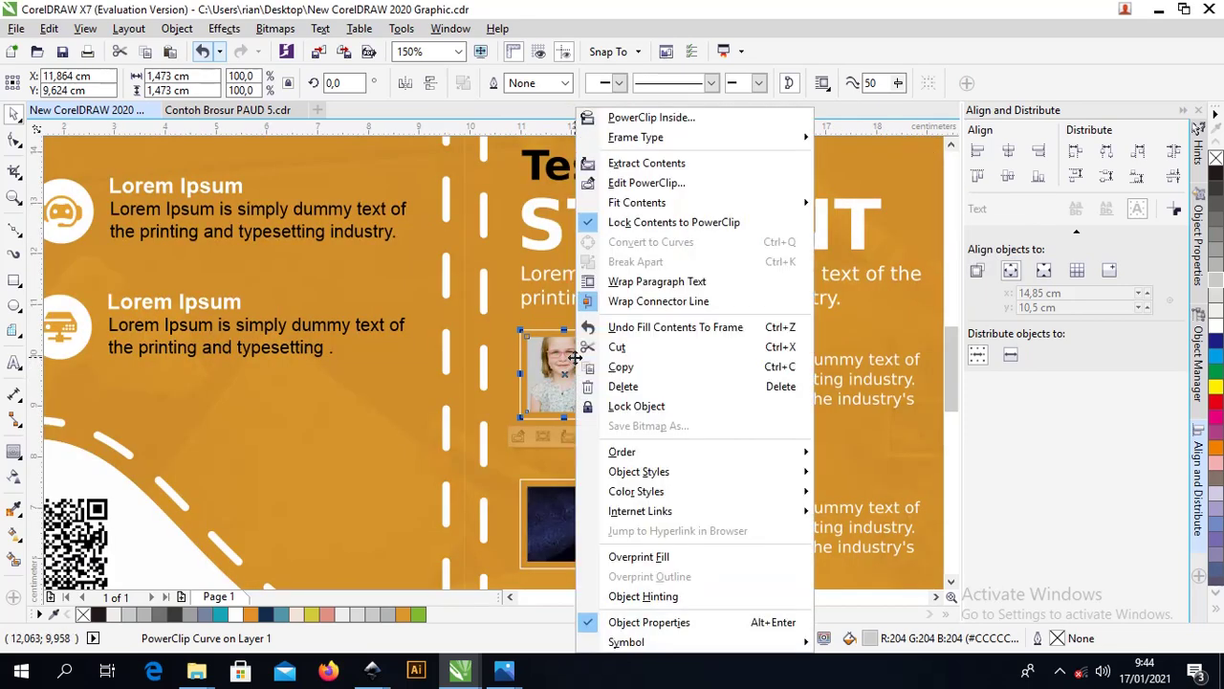
{"action": "left_click", "coordinate": [627, 183]}
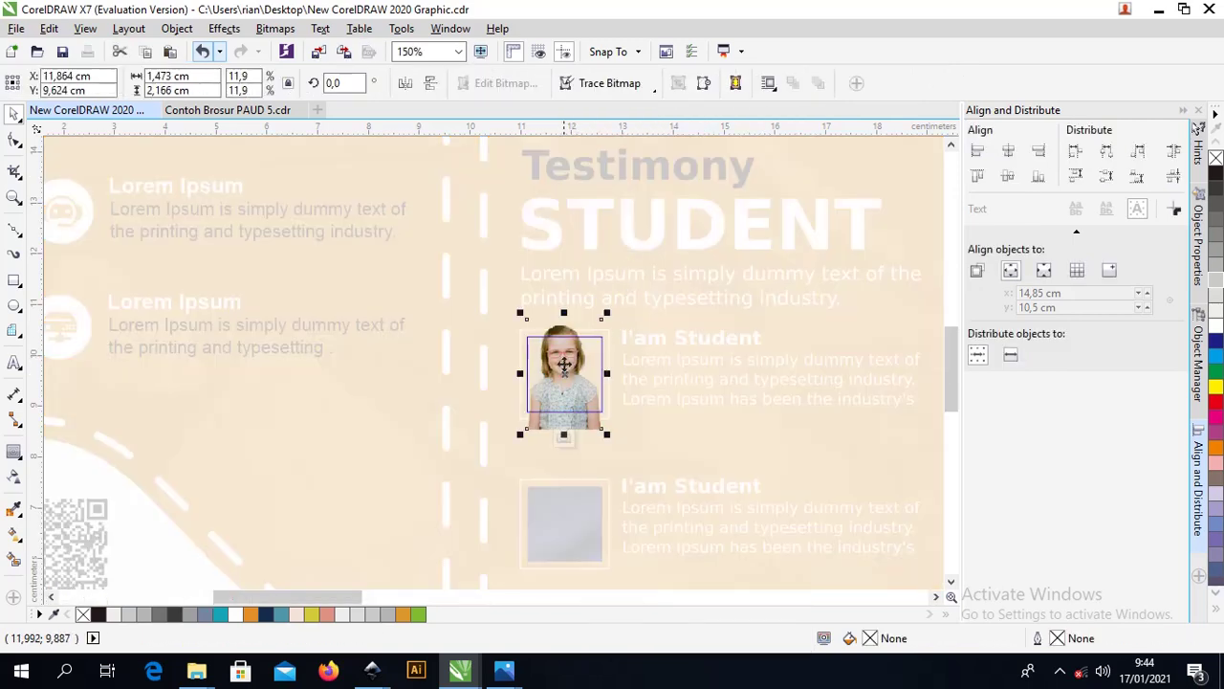
{"action": "left_click_drag", "start_coordinate": [564, 364], "coordinate": [565, 378]}
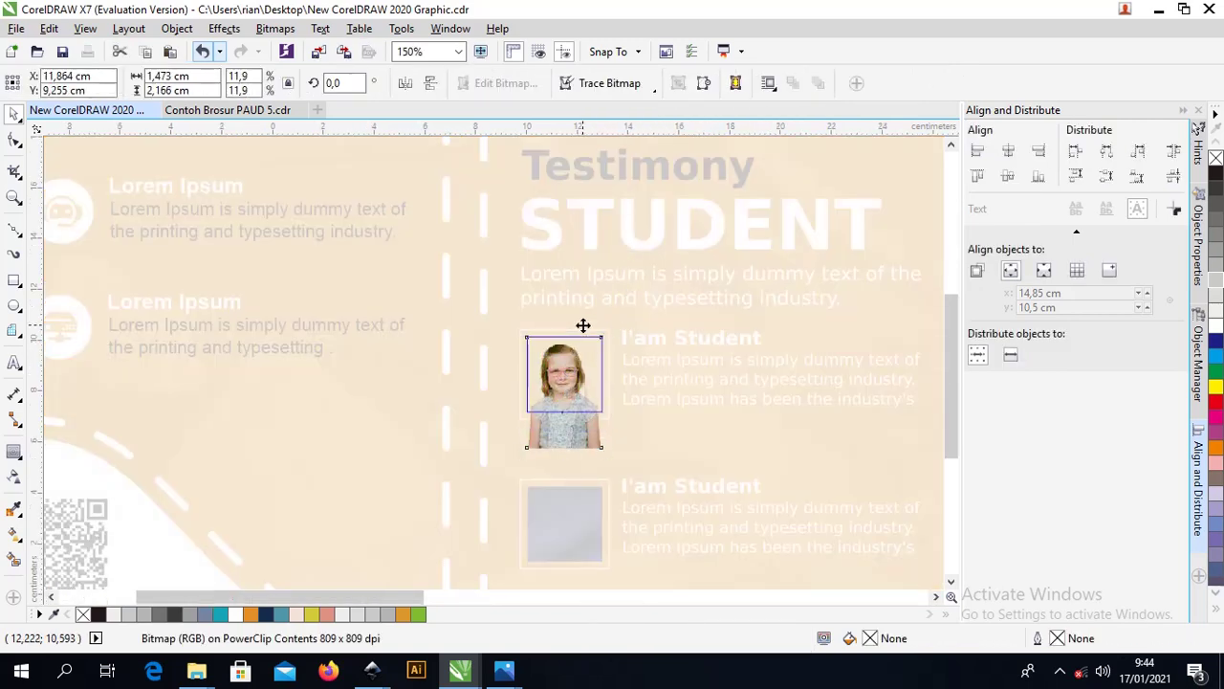
{"action": "scroll", "coordinate": [583, 325], "scroll_direction": "down", "scroll_amount": 1}
{"action": "right_click", "coordinate": [572, 349]}
{"action": "left_click", "coordinate": [670, 243]}
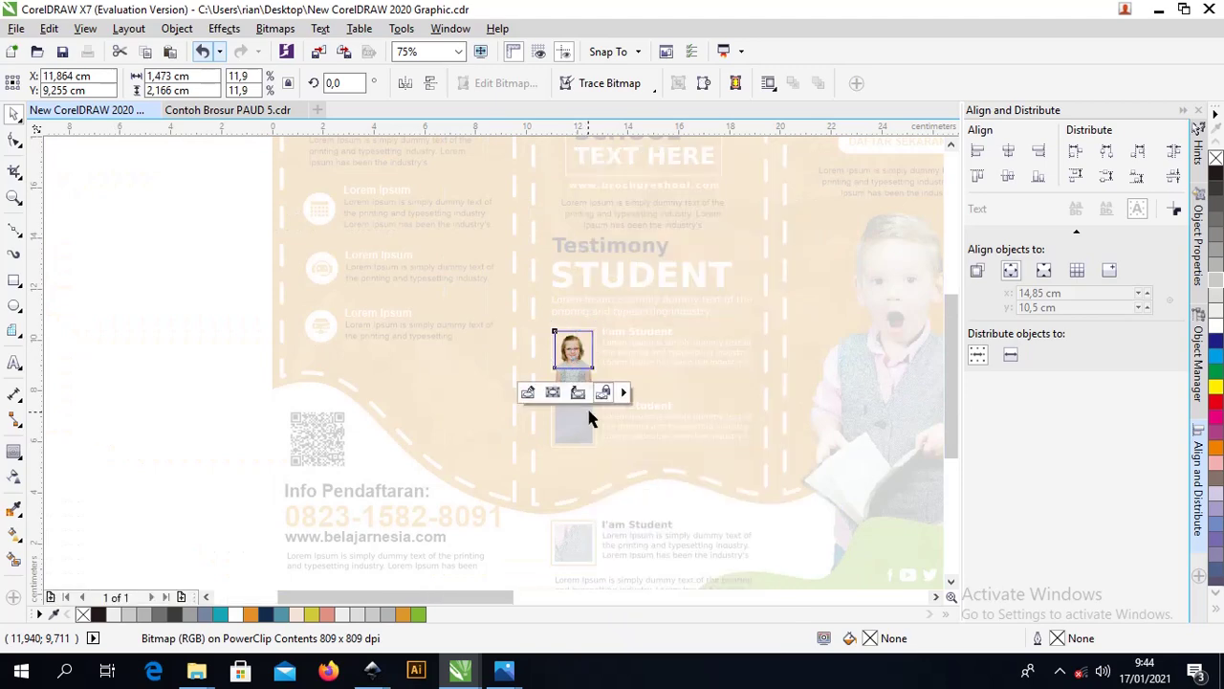
Open the second testimonial frame's PowerClip contents for editing and scale the bow-tie boy's photo to 10%.
{"action": "left_click", "coordinate": [581, 426]}
{"action": "right_click", "coordinate": [582, 425]}
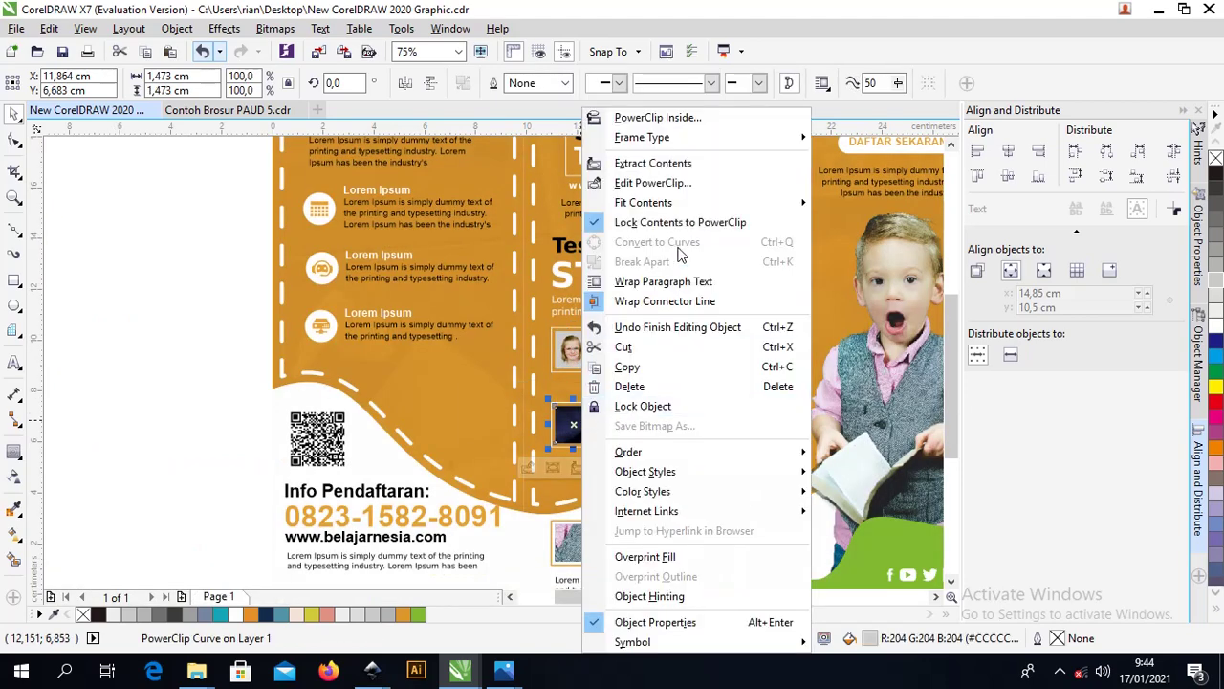
{"action": "left_click", "coordinate": [645, 184]}
{"action": "left_click", "coordinate": [604, 325]}
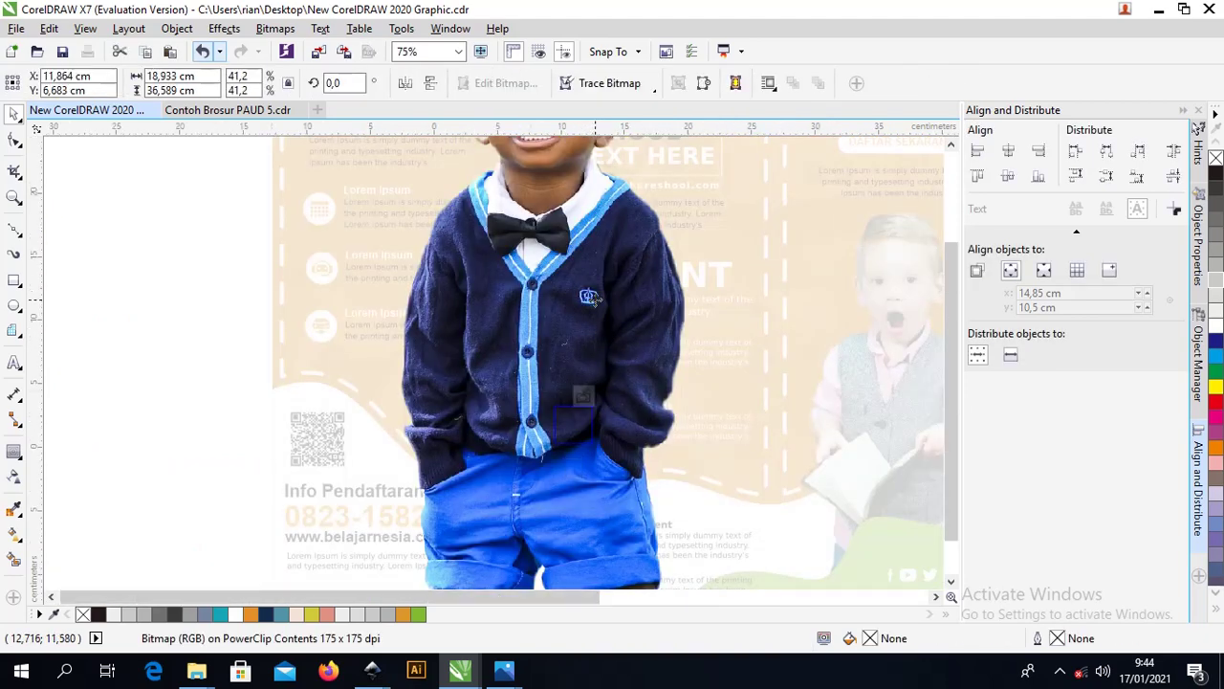
{"action": "scroll", "coordinate": [601, 316], "scroll_direction": "down", "scroll_amount": 1}
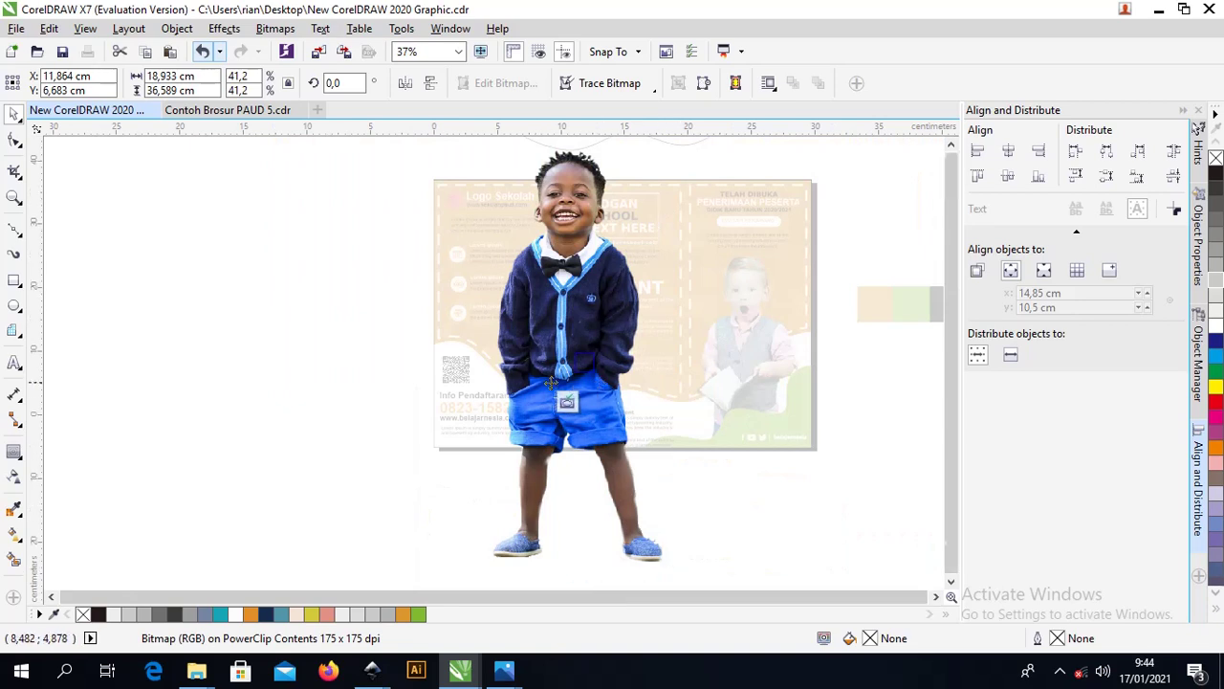
{"action": "scroll", "coordinate": [550, 380], "scroll_direction": "down", "scroll_amount": 1}
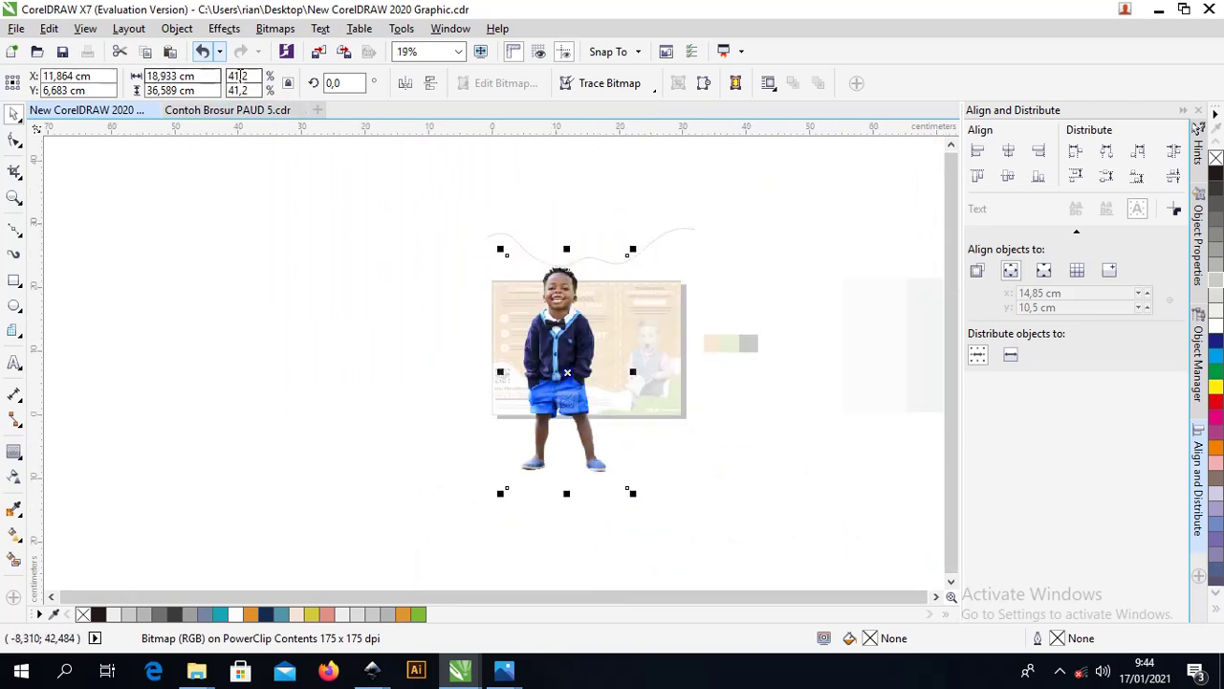
{"action": "type", "text": "10"}
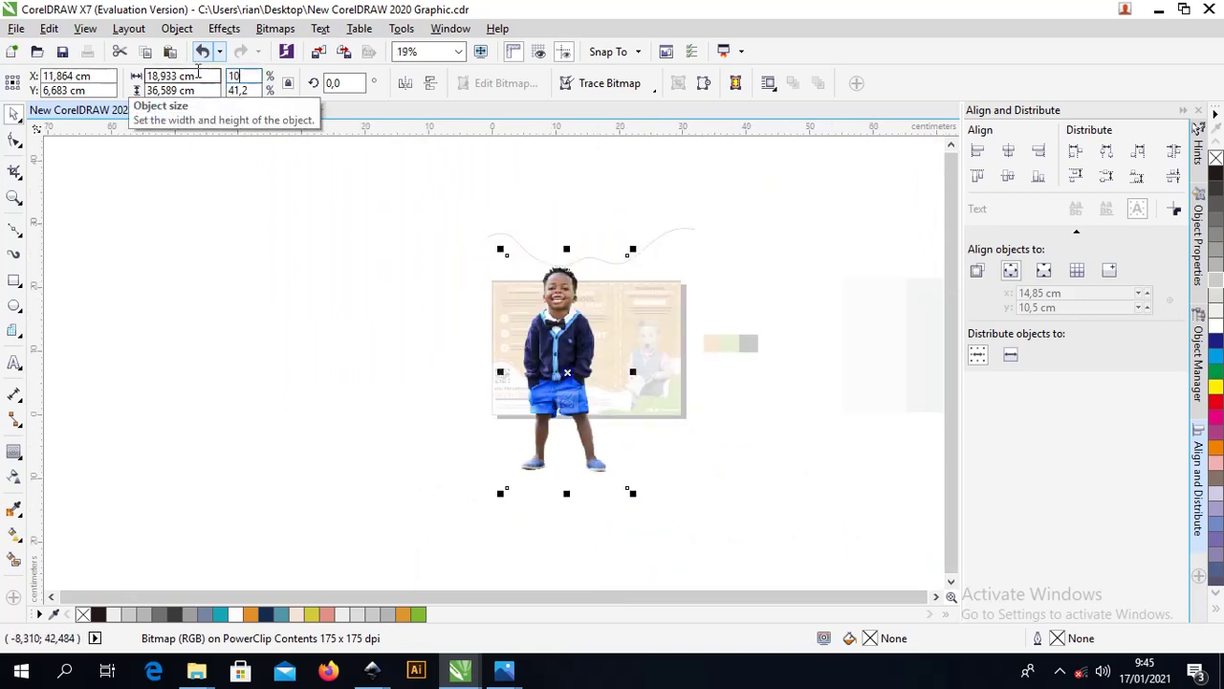
{"action": "key", "text": "Return"}
{"action": "scroll", "coordinate": [550, 366], "scroll_direction": "up", "scroll_amount": 1}
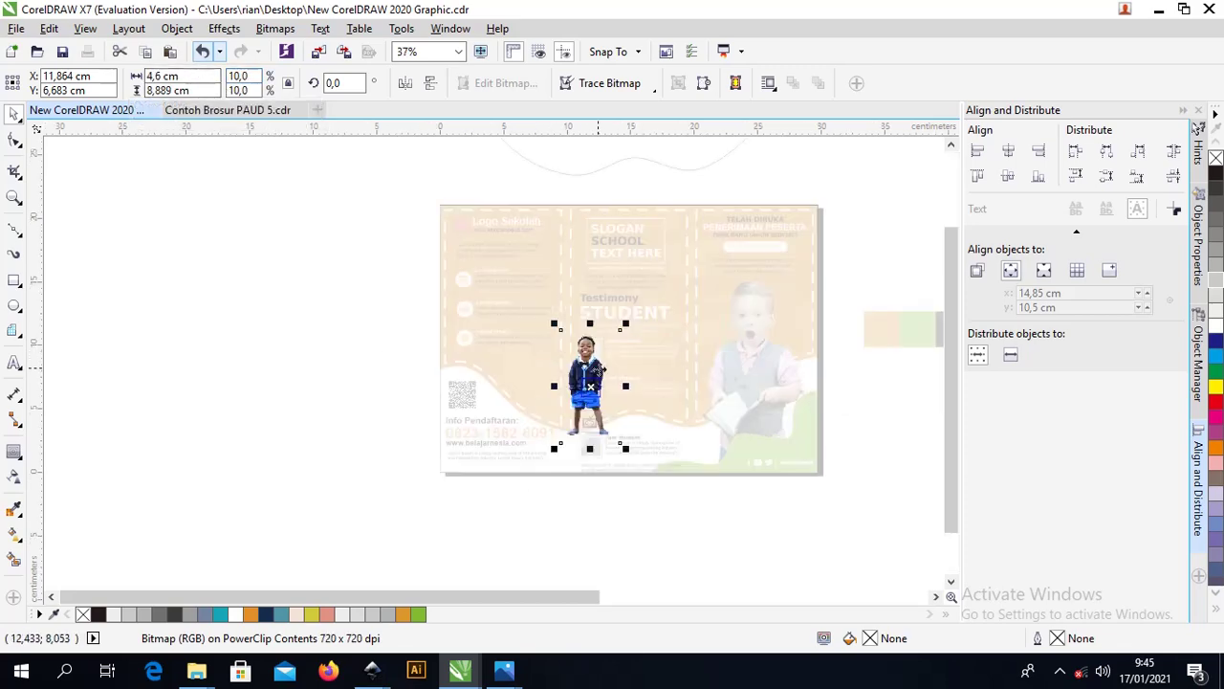
Move the bow-tie boy's photo down toward the second frame and scale it to 5%.
{"action": "scroll", "coordinate": [593, 363], "scroll_direction": "up", "scroll_amount": 2}
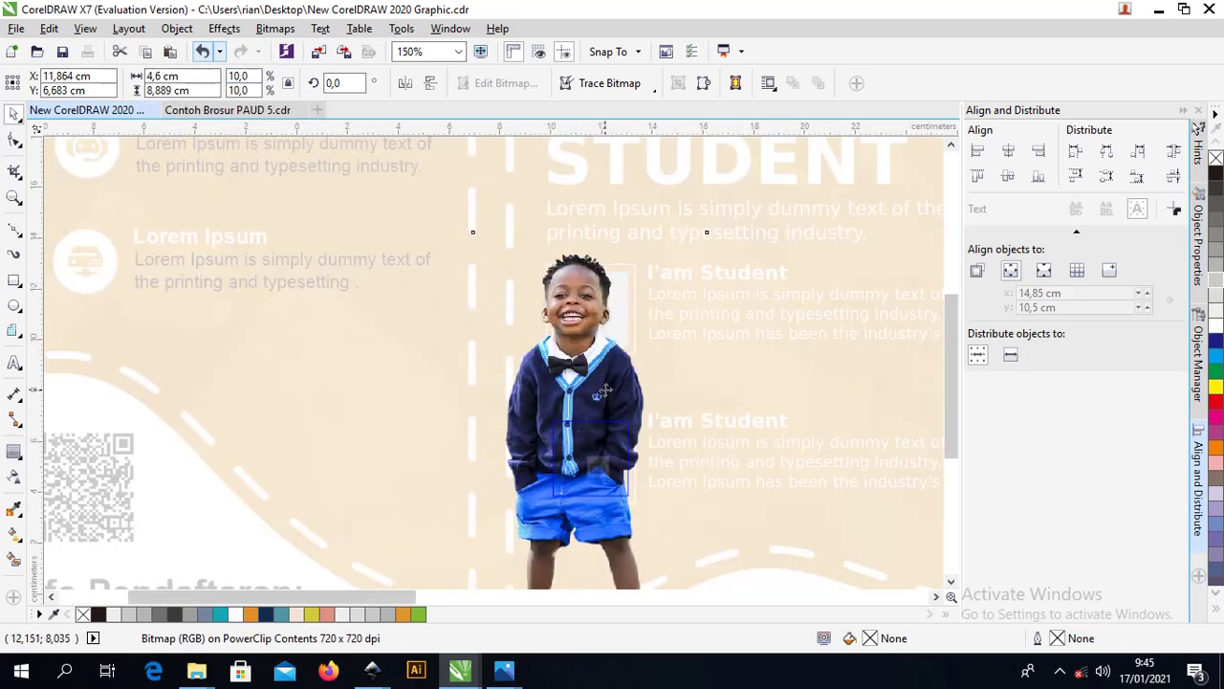
{"action": "scroll", "coordinate": [646, 419], "scroll_direction": "down", "scroll_amount": 1}
{"action": "left_click_drag", "start_coordinate": [602, 361], "coordinate": [604, 424]}
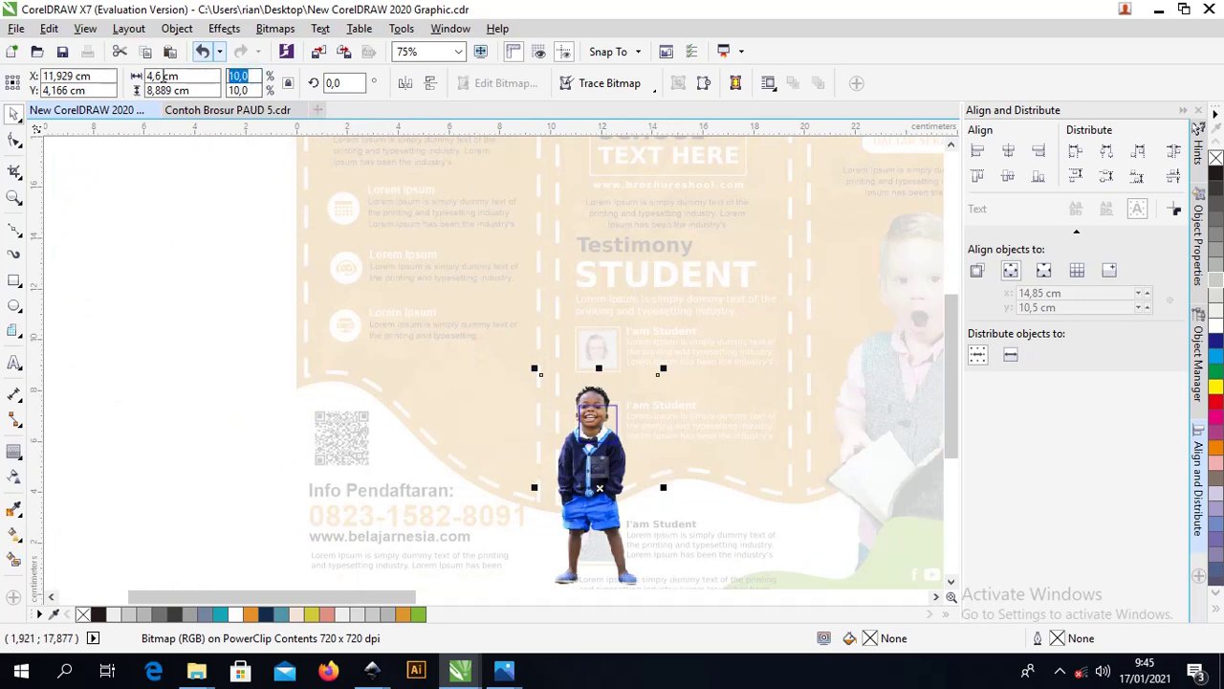
{"action": "type", "text": "5"}
{"action": "key", "text": "Return"}
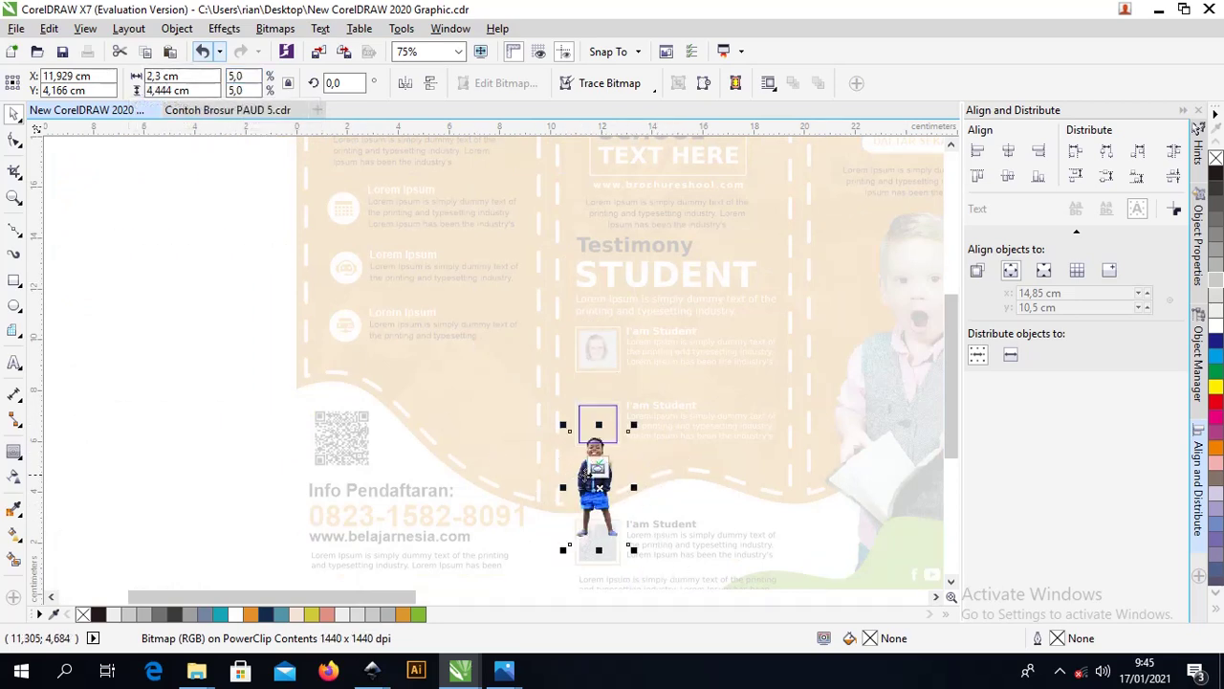
Position the bow-tie boy's head and shoulders inside the second testimonial frame and finish editing its contents.
{"action": "left_click", "coordinate": [597, 488]}
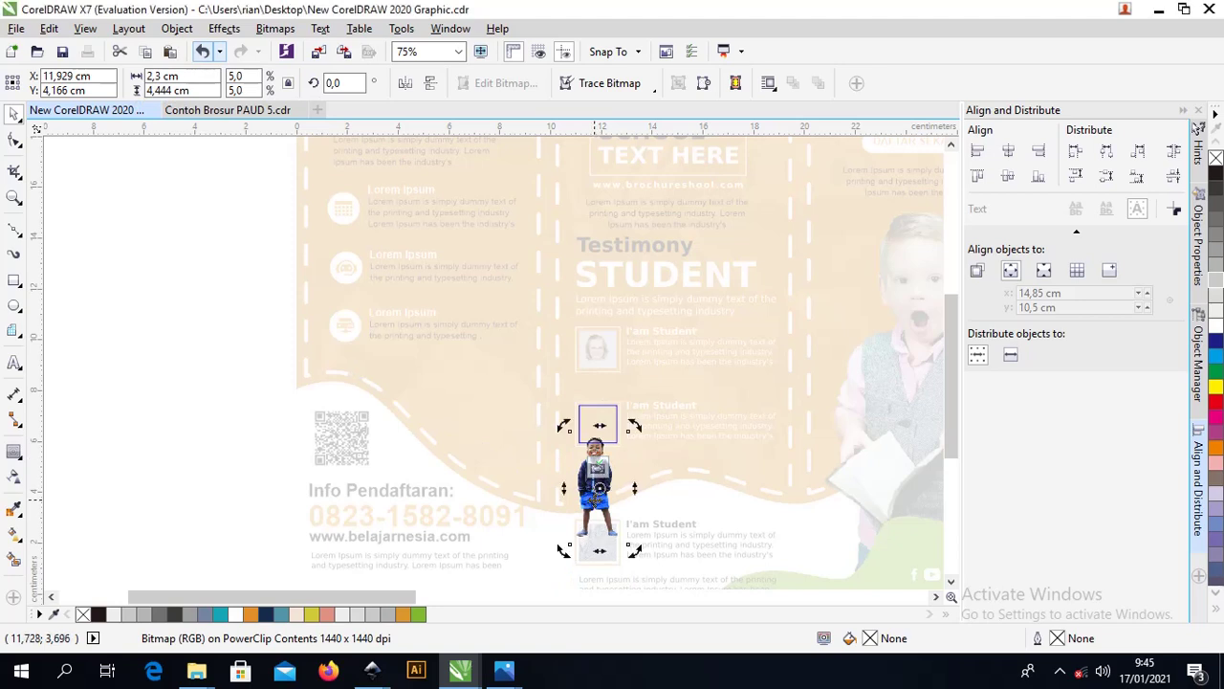
{"action": "left_click", "coordinate": [595, 499]}
{"action": "left_click_drag", "start_coordinate": [595, 500], "coordinate": [595, 486]}
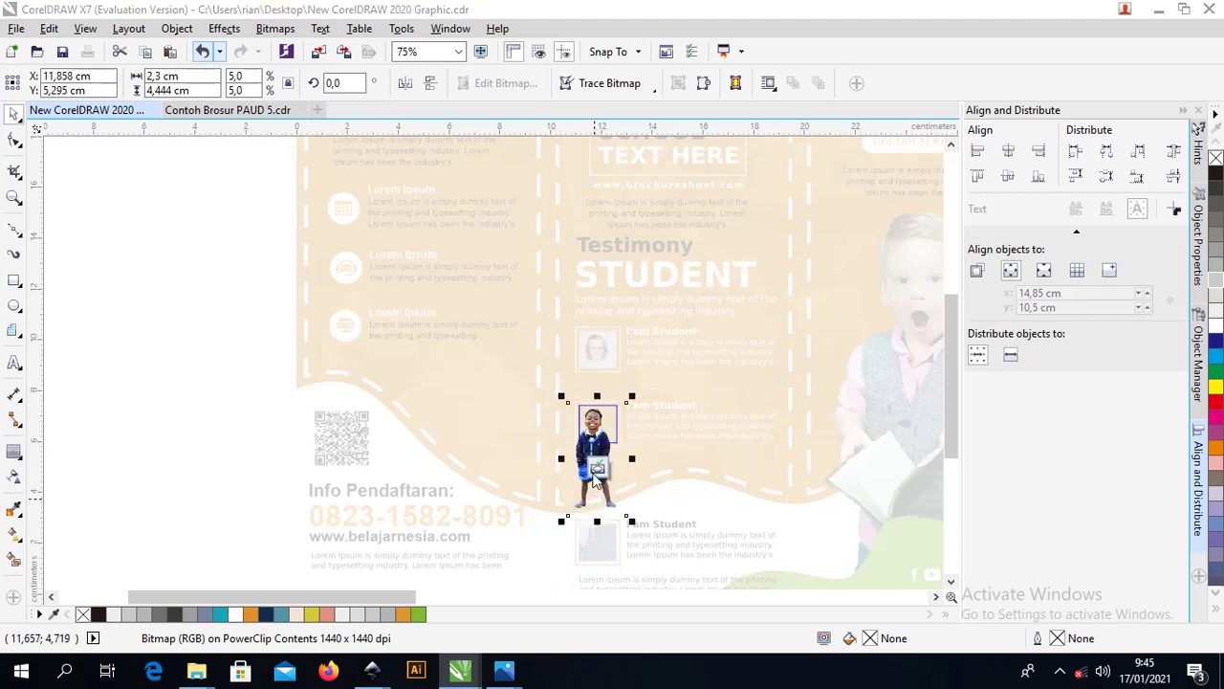
{"action": "right_click", "coordinate": [585, 418]}
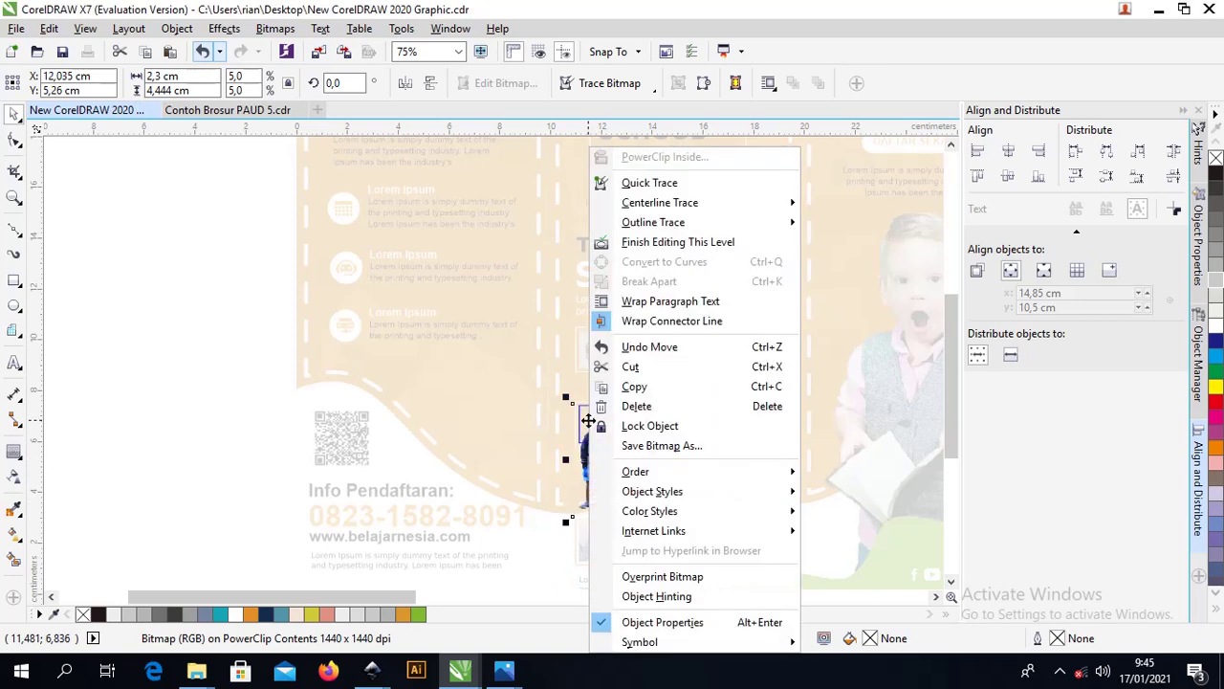
{"action": "left_click", "coordinate": [646, 239]}
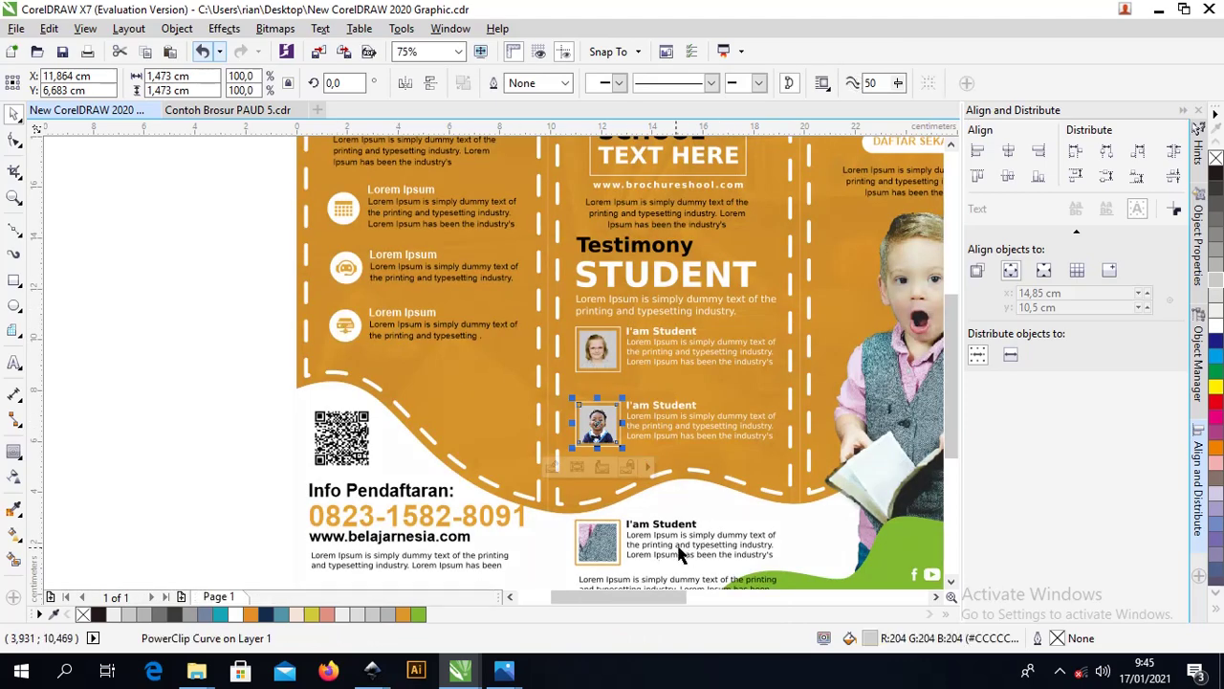
Fit the photo of the boy with the book to the third testimonial frame with Fill Frame Proportionally.
{"action": "right_click", "coordinate": [603, 538]}
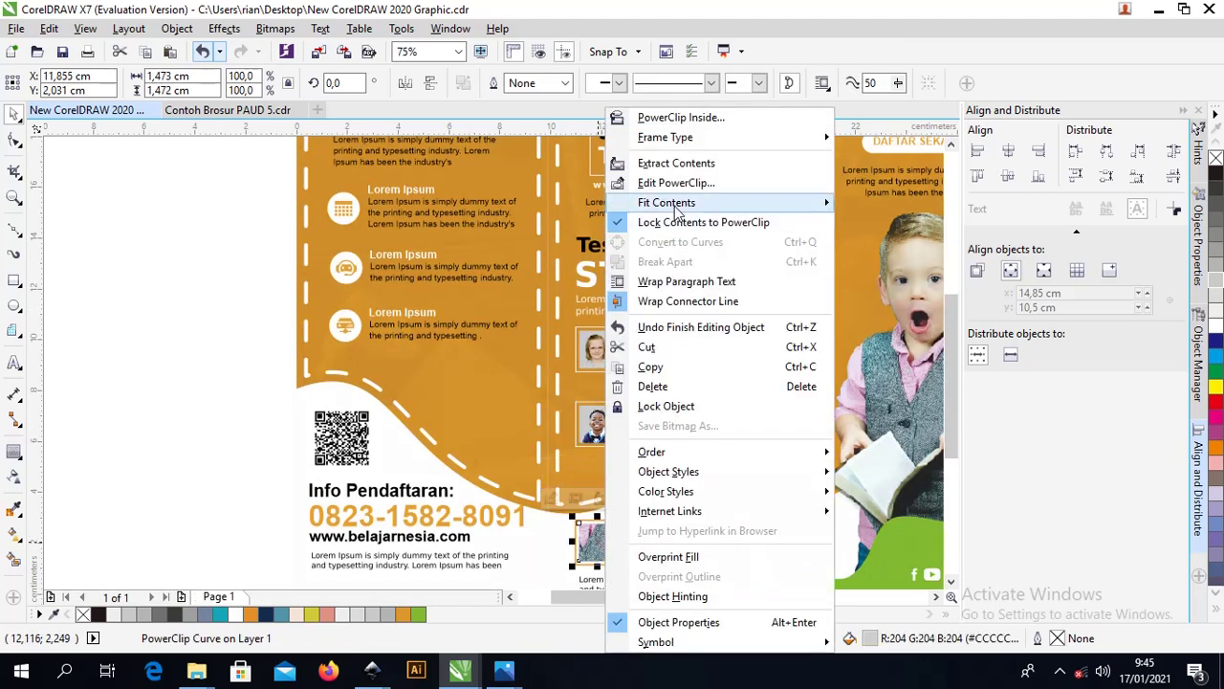
{"action": "mouse_move", "coordinate": [679, 211]}
{"action": "left_click", "coordinate": [925, 245]}
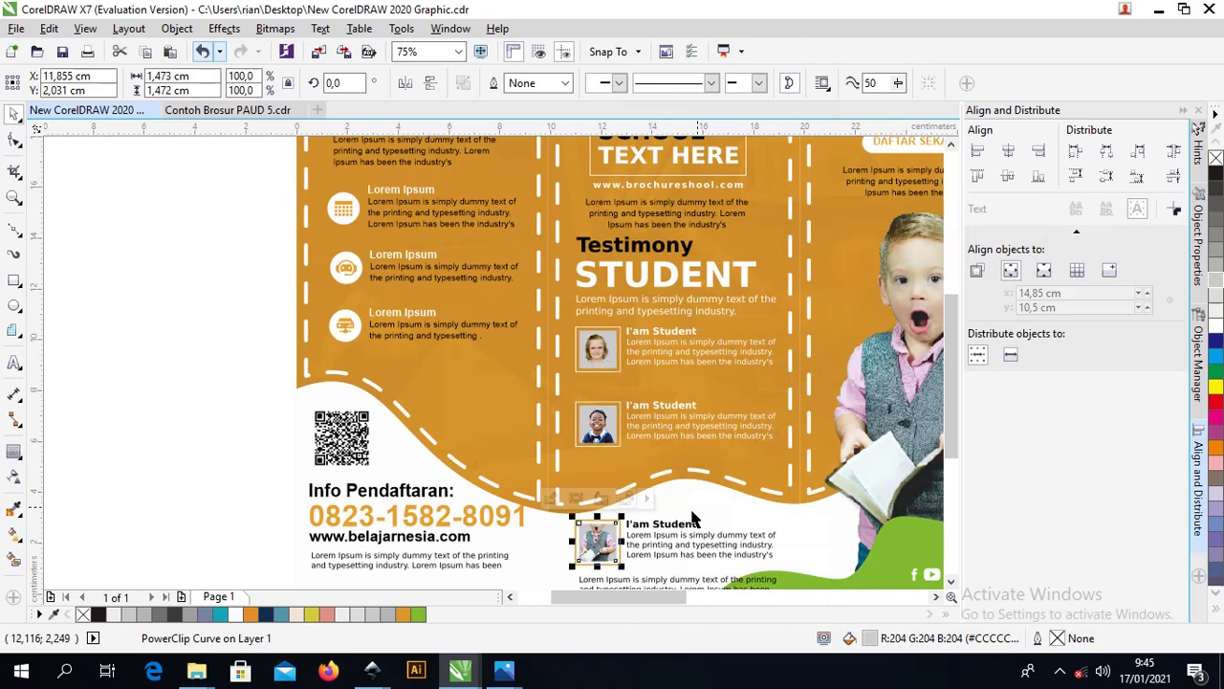
Edit the third frame's PowerClip contents, shift the boy's photo down until his whole head fits inside the frame, and finish editing.
{"action": "right_click", "coordinate": [608, 532]}
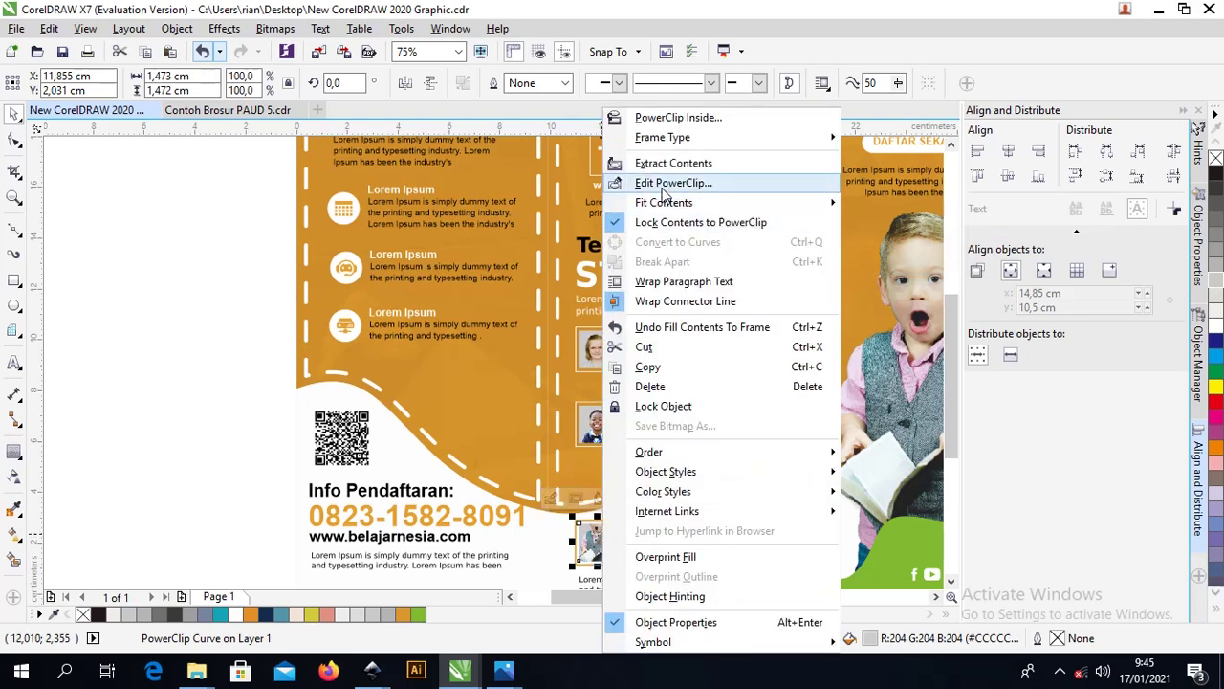
{"action": "left_click", "coordinate": [663, 183]}
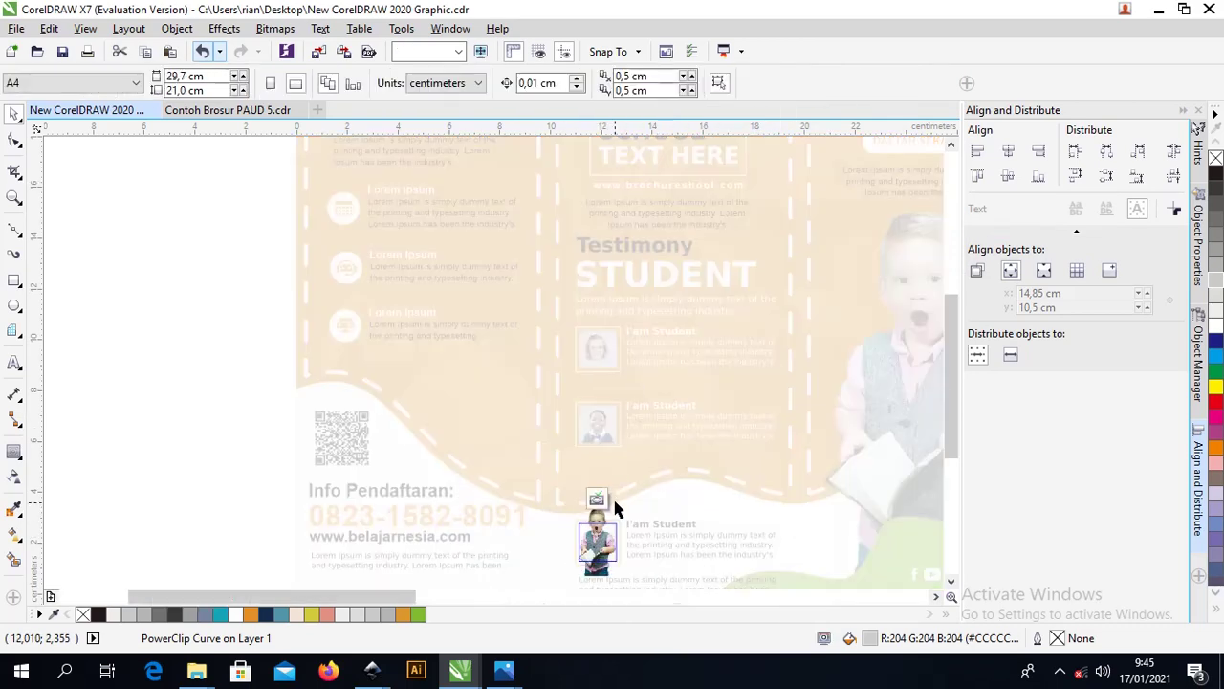
{"action": "scroll", "coordinate": [598, 541], "scroll_direction": "up", "scroll_amount": 3}
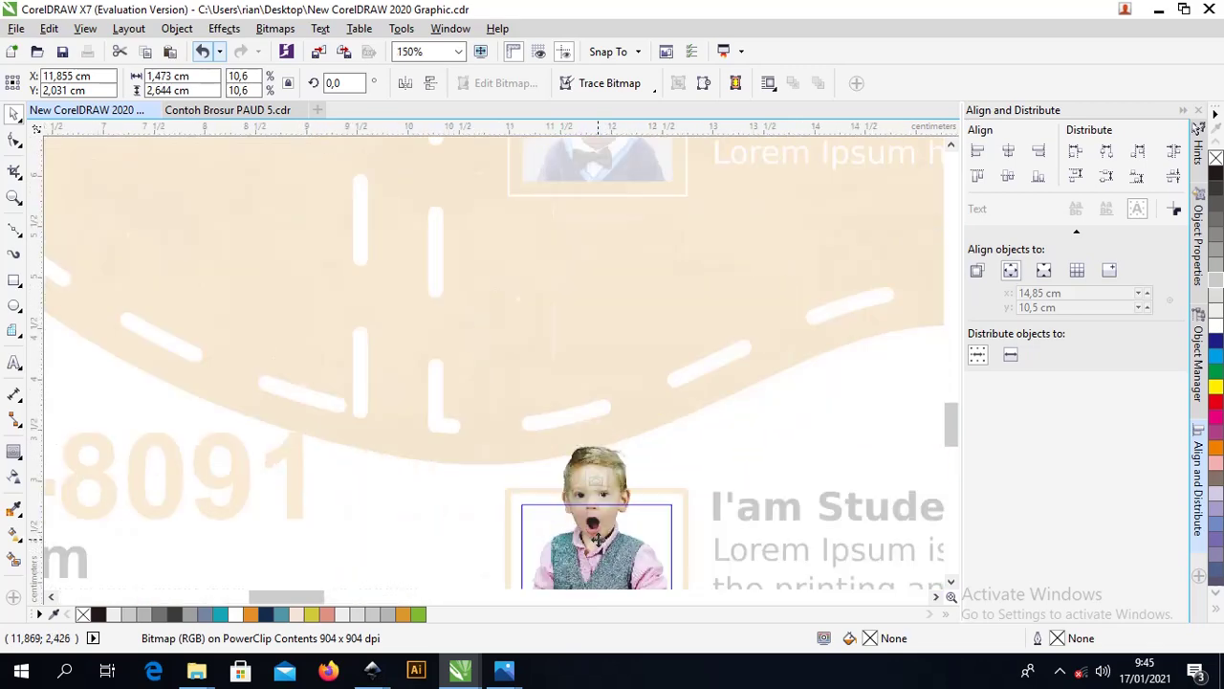
{"action": "scroll", "coordinate": [617, 559], "scroll_direction": "down", "scroll_amount": 1}
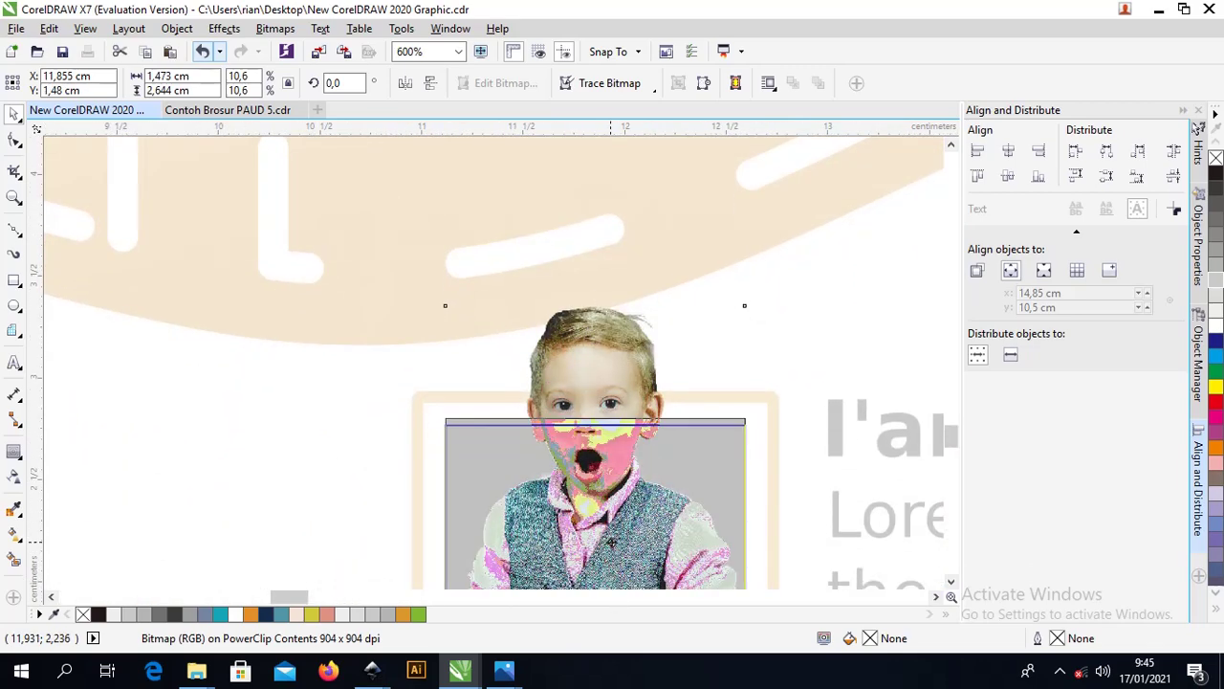
{"action": "scroll", "coordinate": [574, 392], "scroll_direction": "down", "scroll_amount": 4}
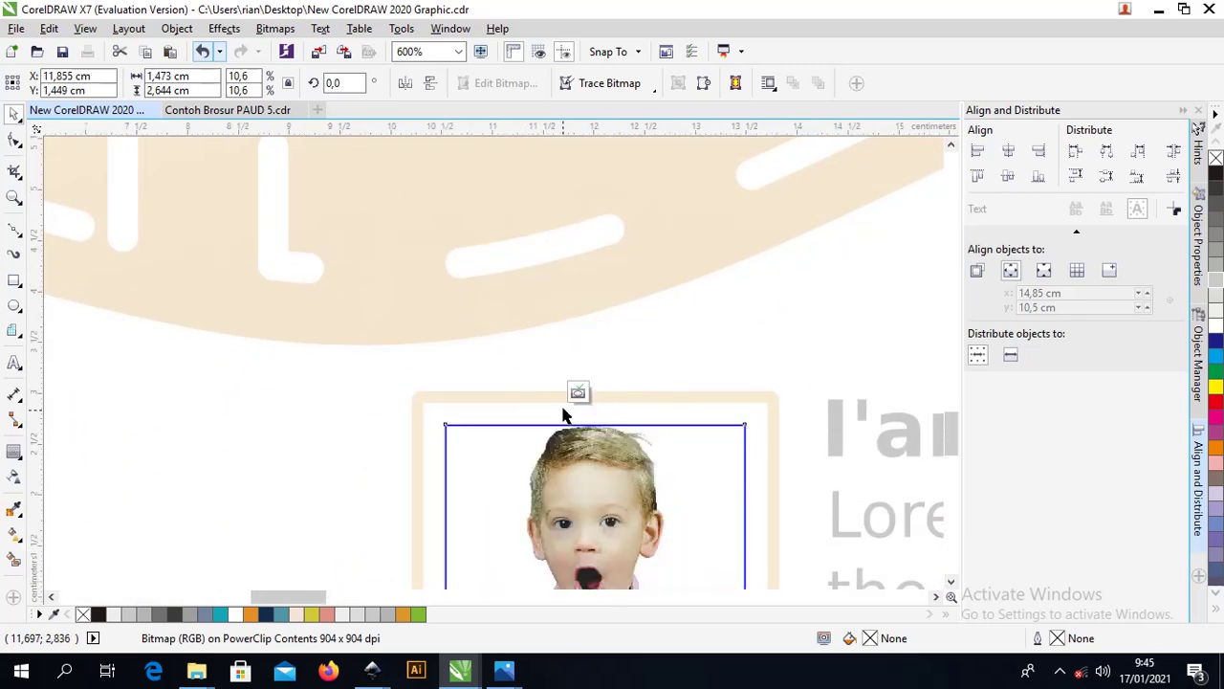
{"action": "right_click", "coordinate": [572, 445]}
{"action": "left_click", "coordinate": [633, 242]}
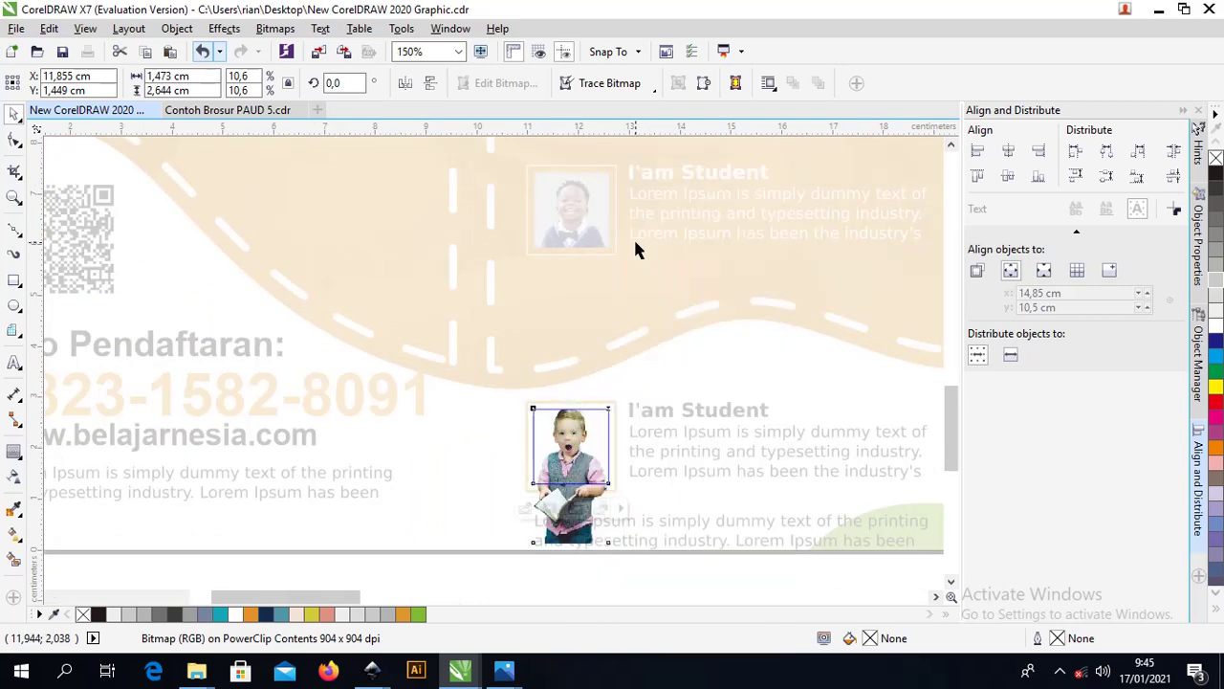
Finish editing the frame contents and move the lightest grey panel away from the other two grey panels.
{"action": "left_click", "coordinate": [521, 469]}
{"action": "scroll", "coordinate": [500, 376], "scroll_direction": "down", "scroll_amount": 4}
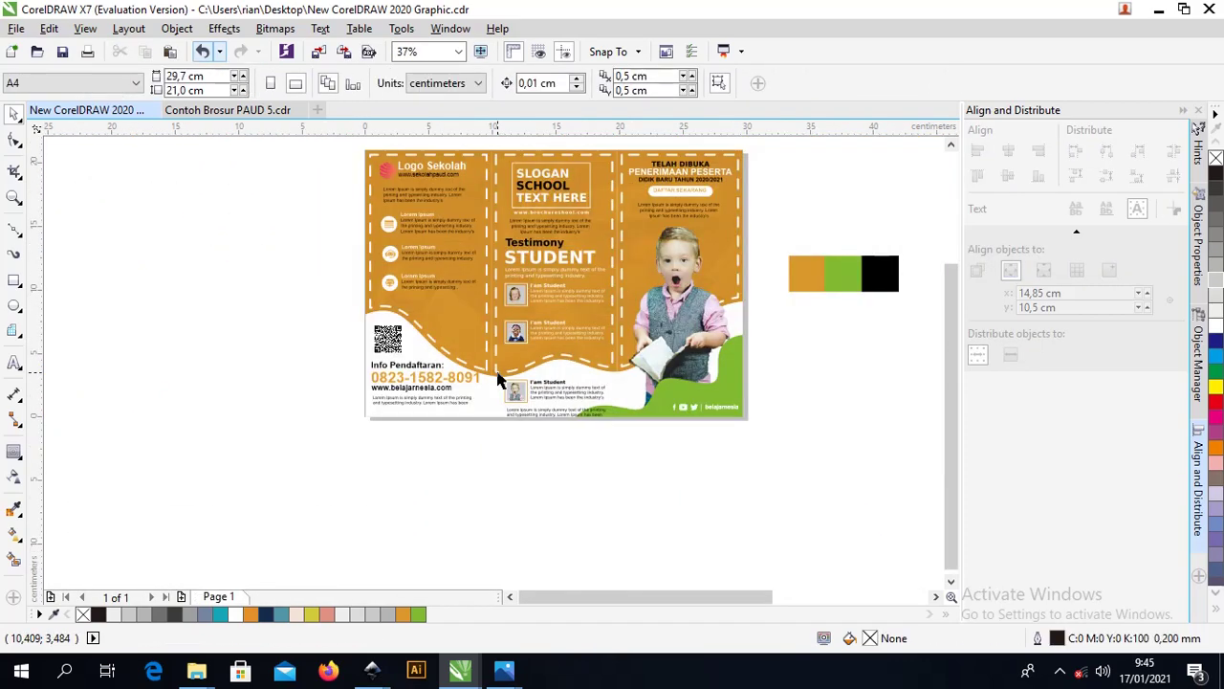
{"action": "scroll", "coordinate": [495, 308], "scroll_direction": "down", "scroll_amount": 2}
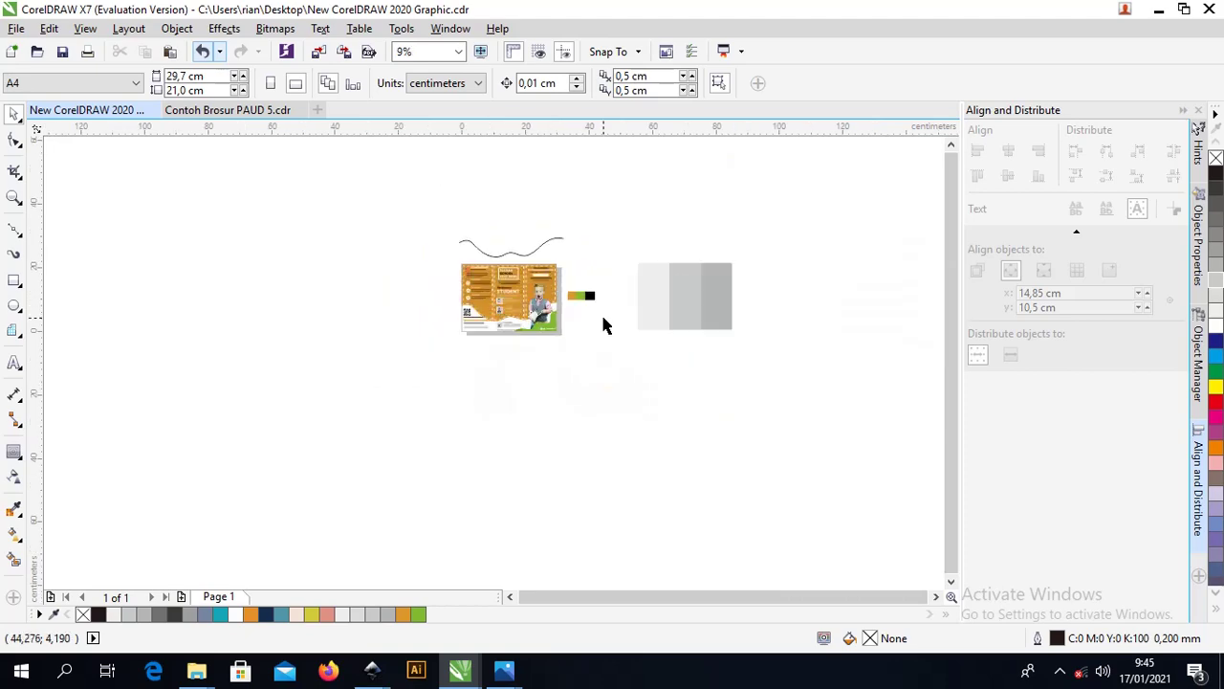
{"action": "key", "text": "z"}
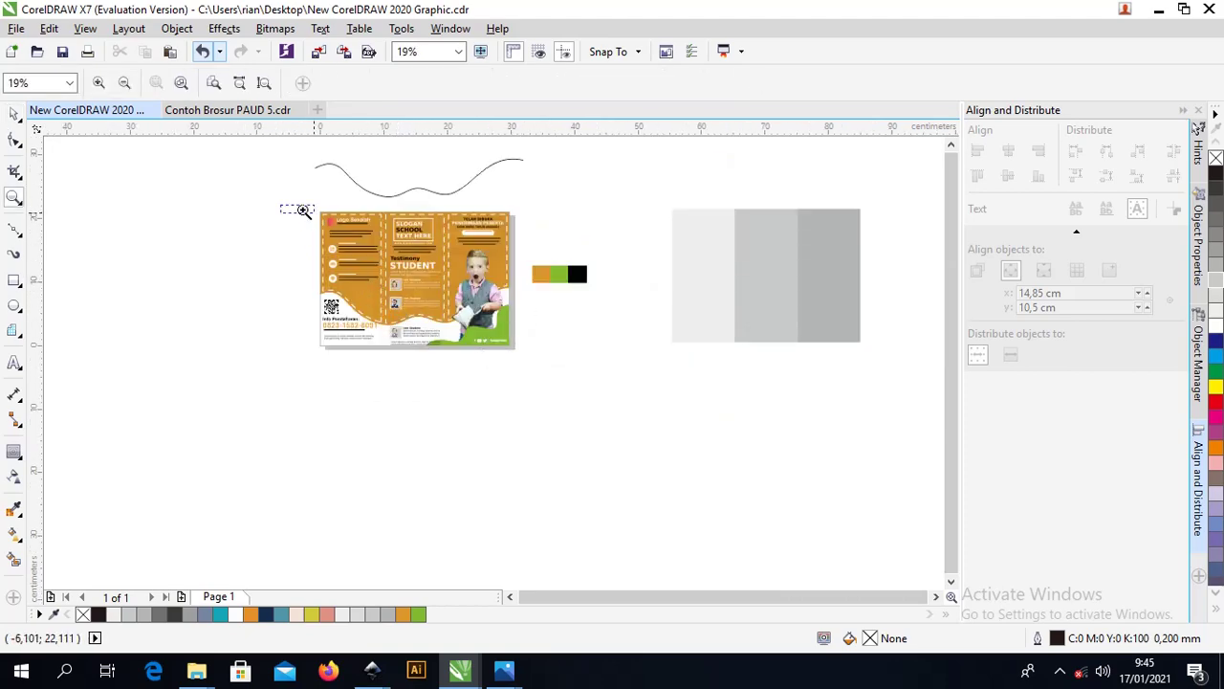
{"action": "left_click_drag", "start_coordinate": [292, 206], "coordinate": [940, 391]}
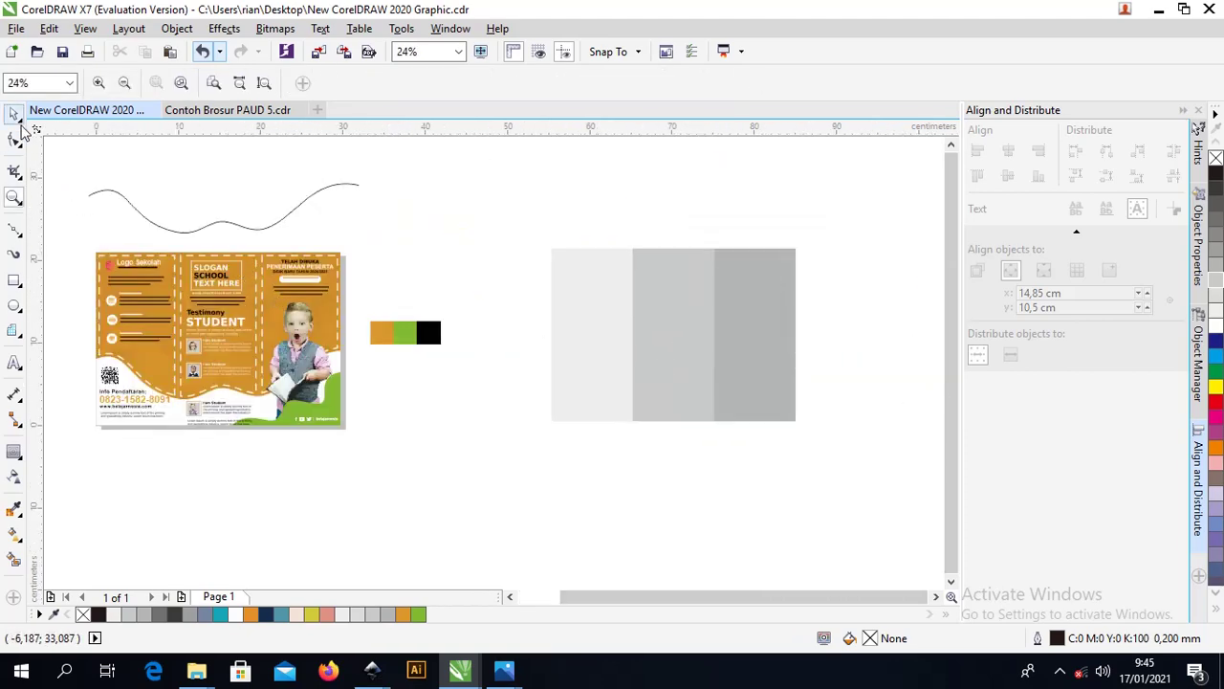
{"action": "left_click", "coordinate": [14, 113]}
{"action": "left_click", "coordinate": [568, 319]}
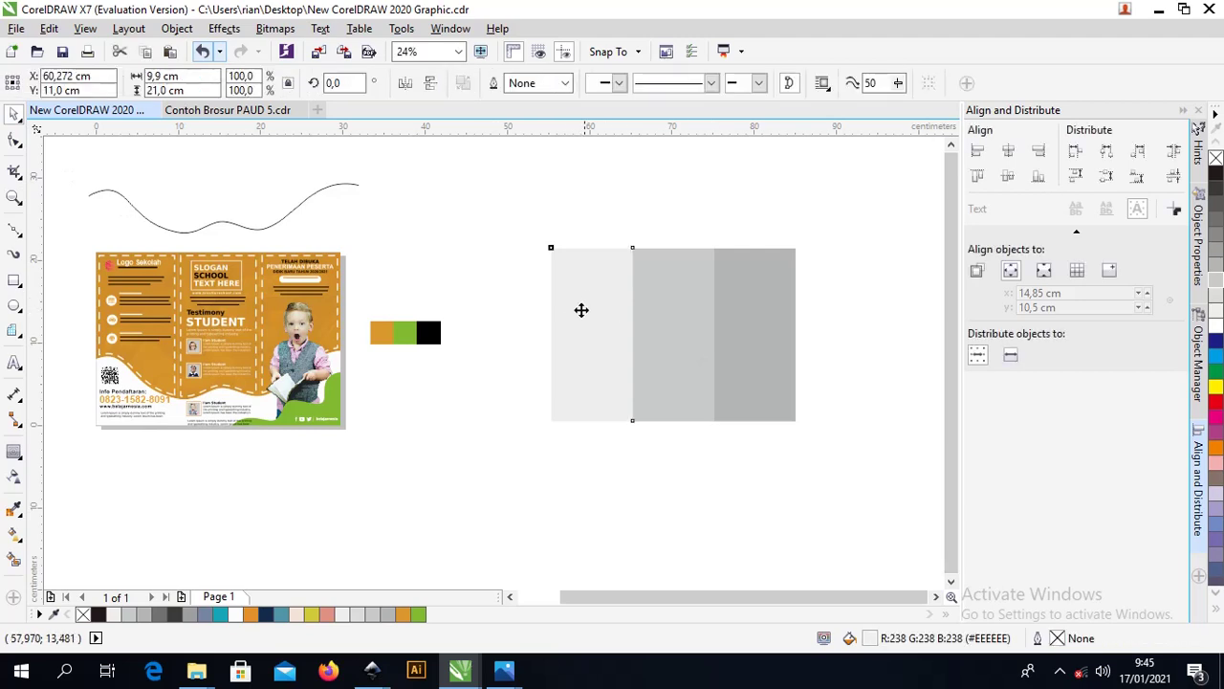
{"action": "left_click_drag", "start_coordinate": [582, 310], "coordinate": [529, 308]}
Fill the detached panel with black (K 100) and apply a linear fountain transparency to it.
{"action": "key", "text": "z"}
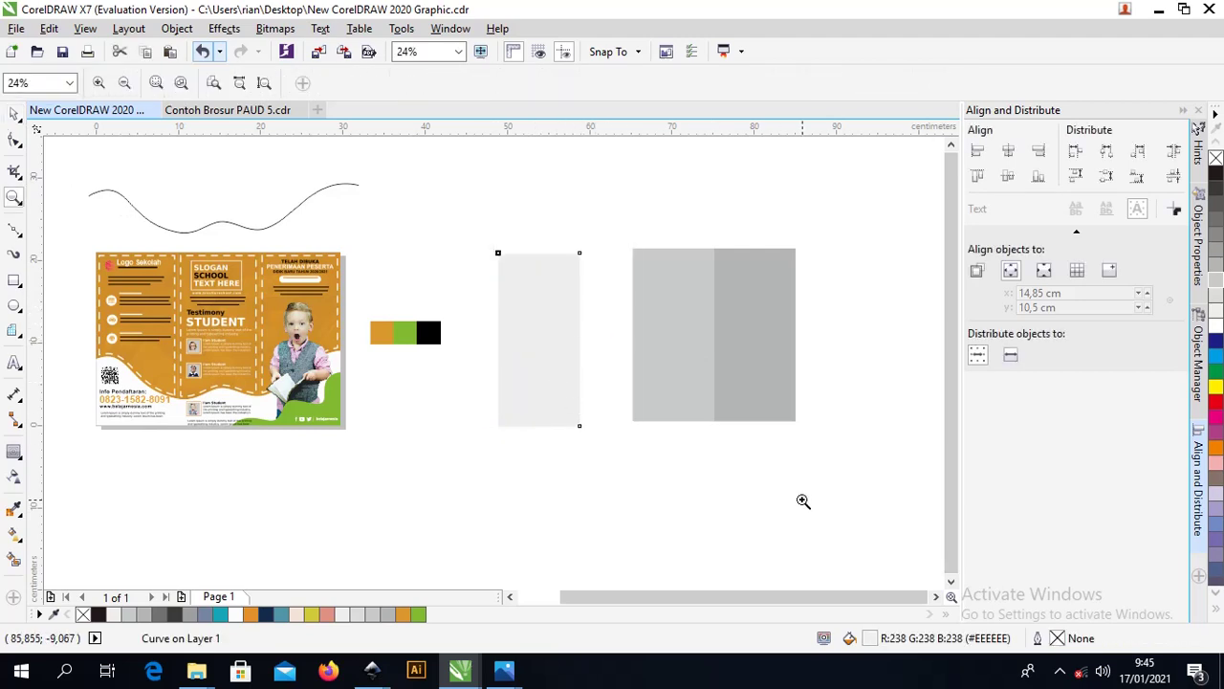
{"action": "left_click_drag", "start_coordinate": [848, 423], "coordinate": [86, 201]}
{"action": "left_click", "coordinate": [15, 113]}
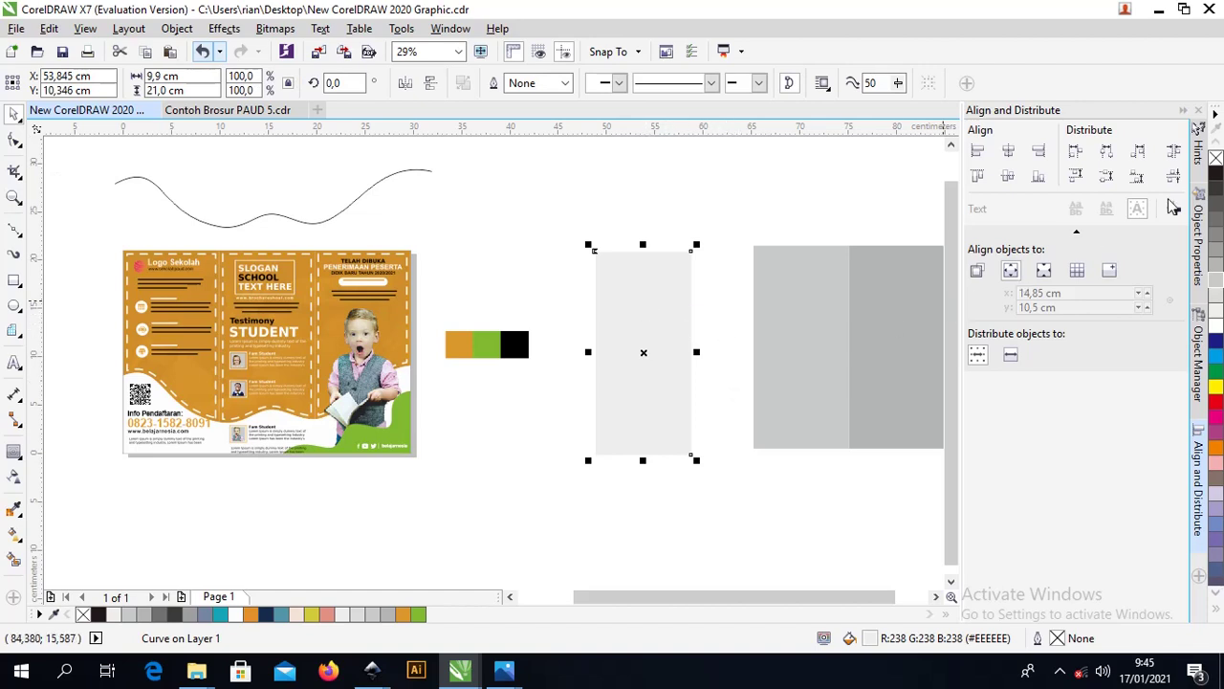
{"action": "left_click", "coordinate": [1216, 174]}
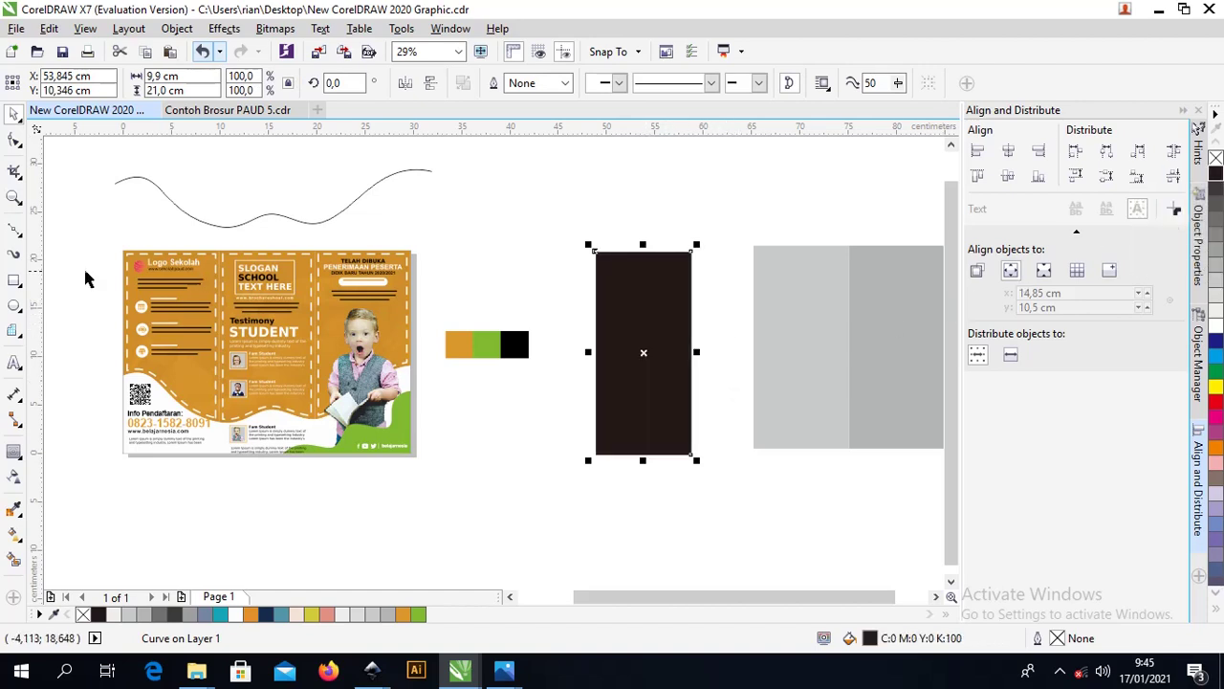
{"action": "left_click", "coordinate": [14, 478]}
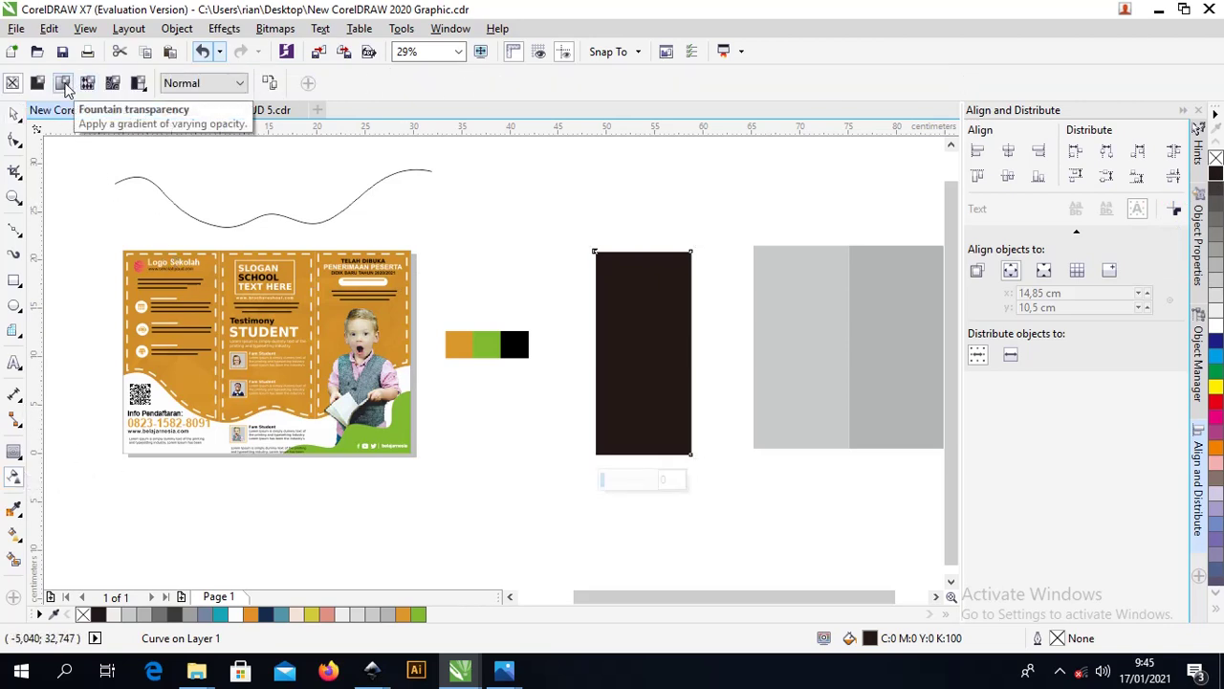
{"action": "left_click", "coordinate": [63, 84]}
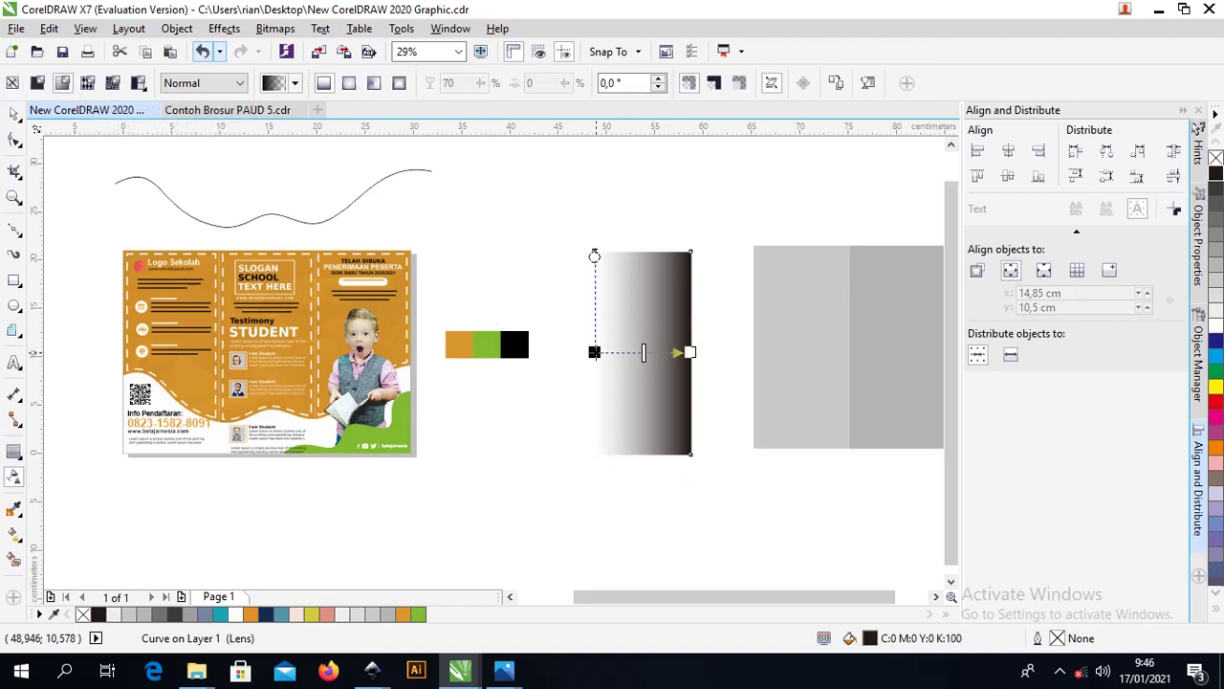
Set the fountain transparency to 100 at the panel's left node and 85 at its right node.
{"action": "left_click", "coordinate": [594, 352]}
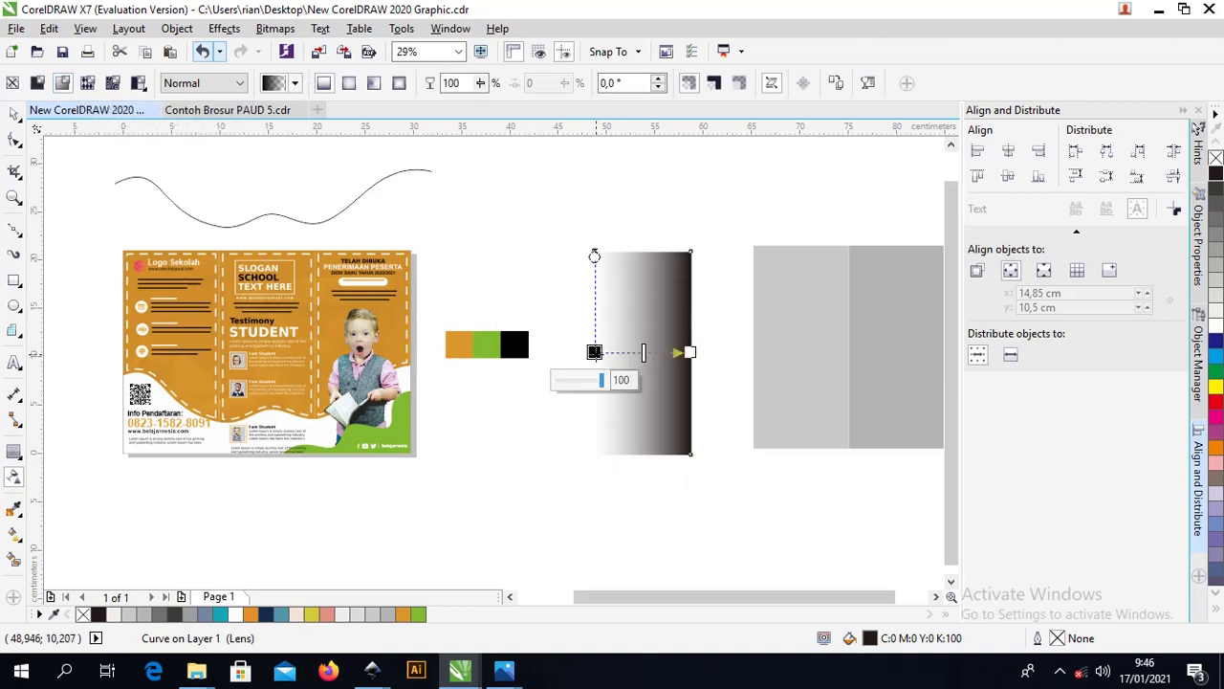
{"action": "left_click_drag", "start_coordinate": [600, 383], "coordinate": [583, 384]}
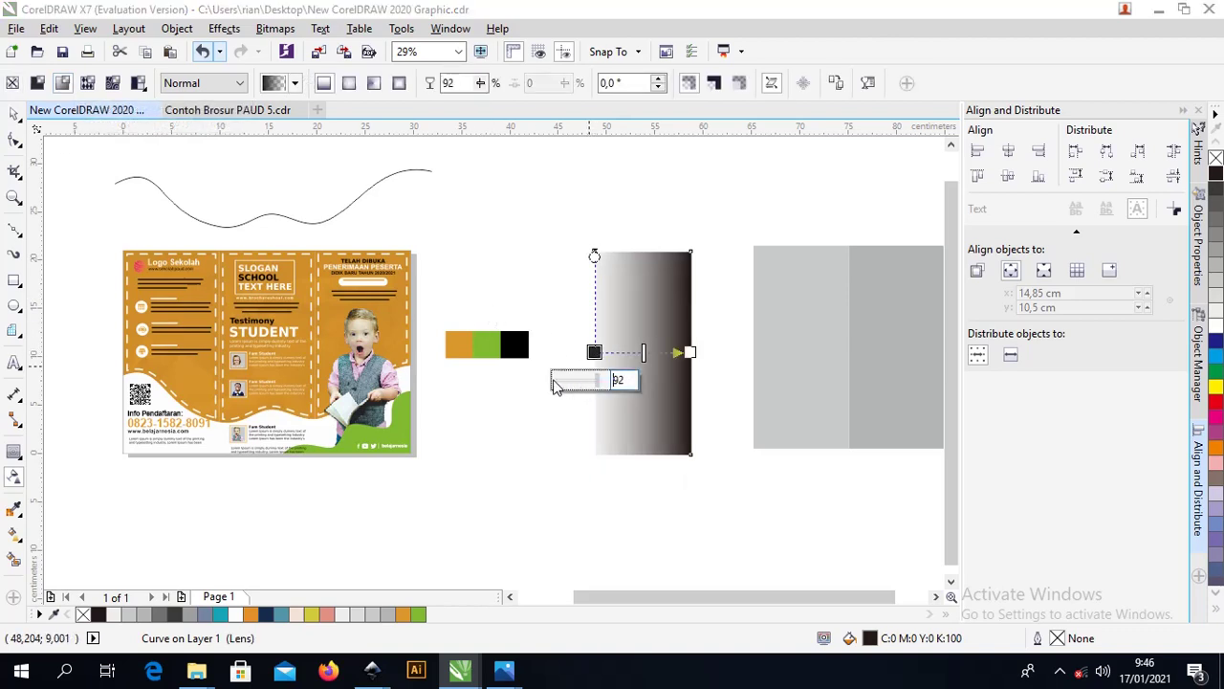
{"action": "key", "text": "Return"}
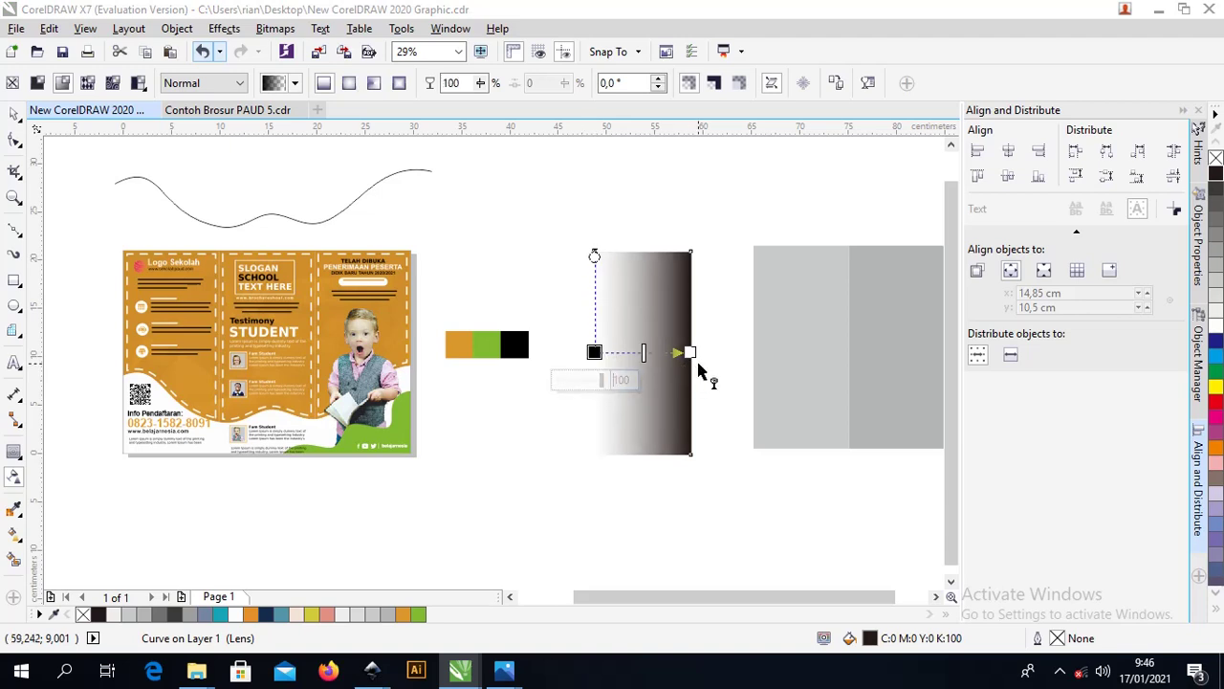
{"action": "left_click", "coordinate": [691, 352]}
{"action": "left_click", "coordinate": [666, 384]}
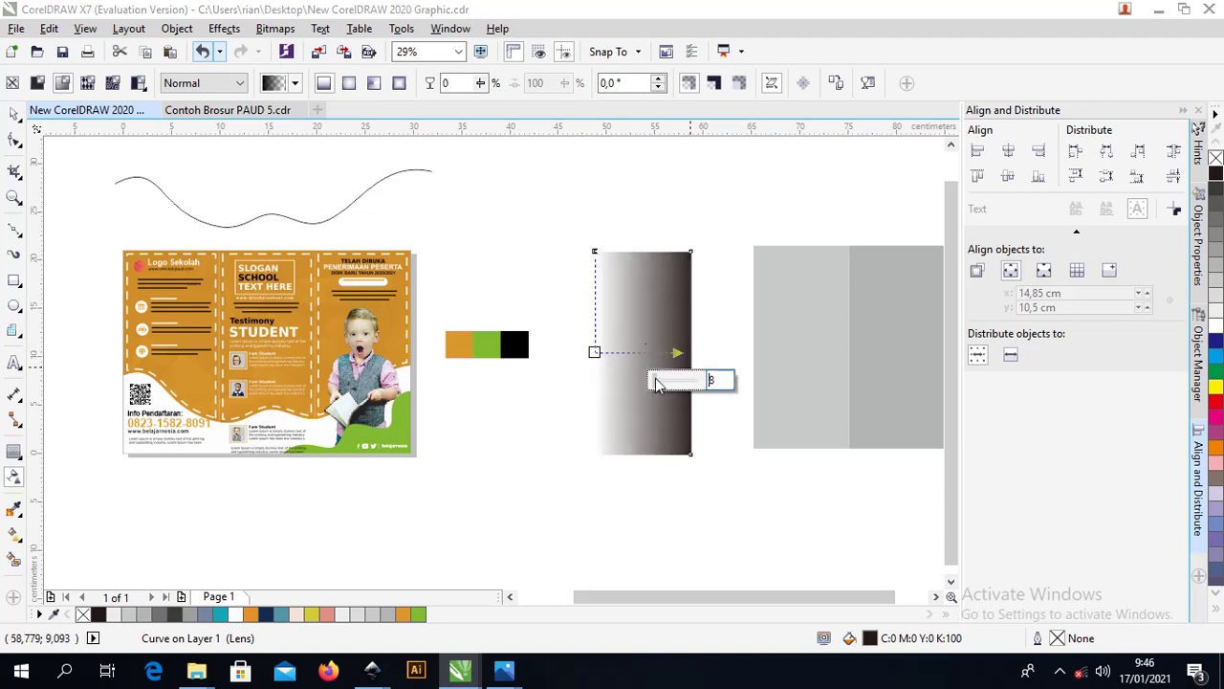
{"action": "left_click_drag", "start_coordinate": [673, 382], "coordinate": [694, 387]}
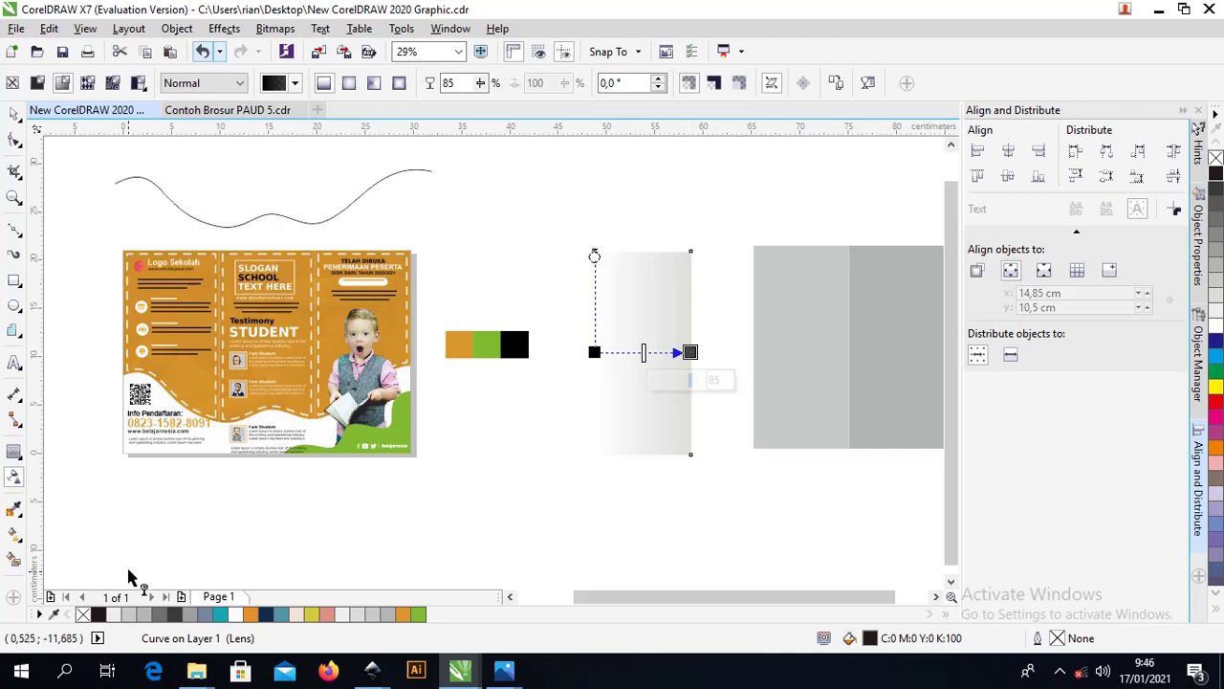
Change the transparent panel's fill to the rich black C 93, M 88, Y 89, K 80.
{"action": "double_click", "coordinate": [870, 638]}
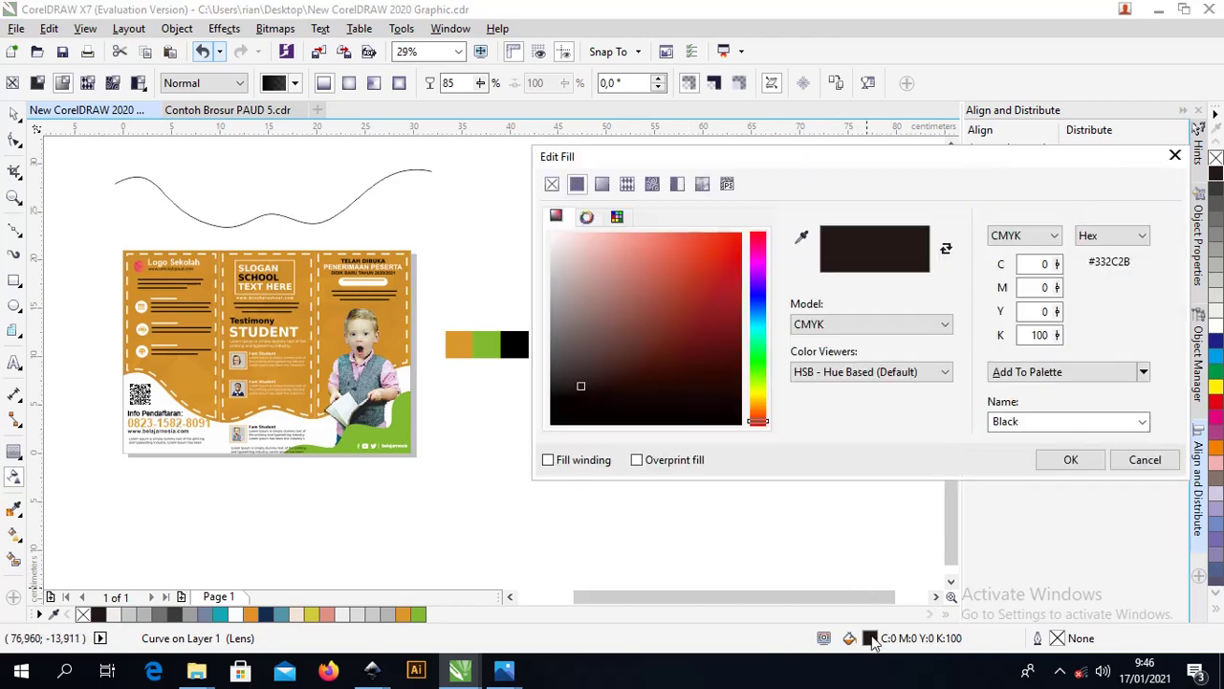
{"action": "left_click_drag", "start_coordinate": [582, 389], "coordinate": [527, 425]}
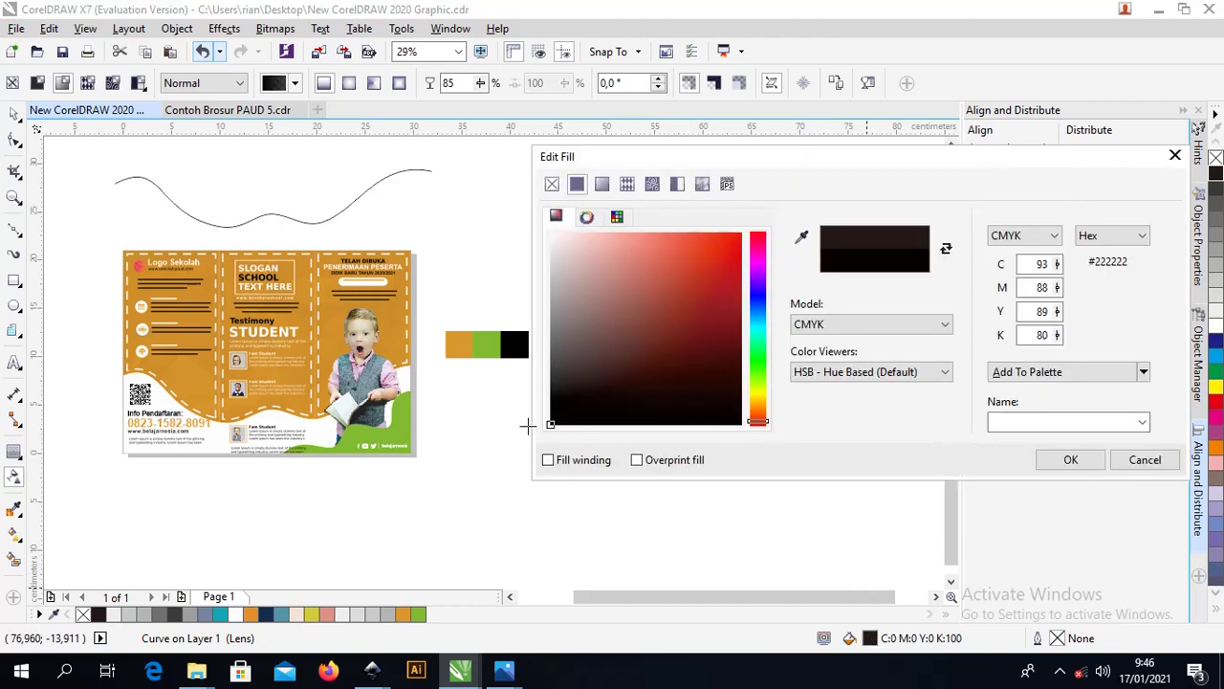
{"action": "left_click", "coordinate": [1076, 460]}
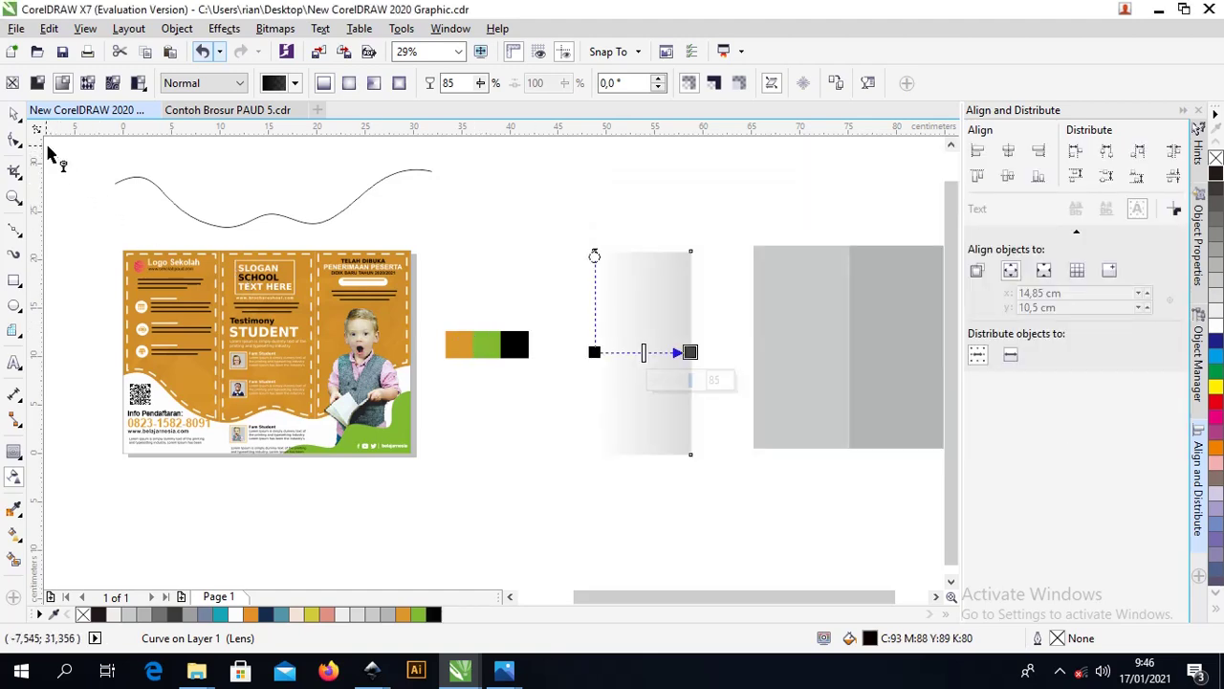
Move the shadow panel over the brochure's left panel and align it to the page's left and top edges.
{"action": "left_click", "coordinate": [11, 113]}
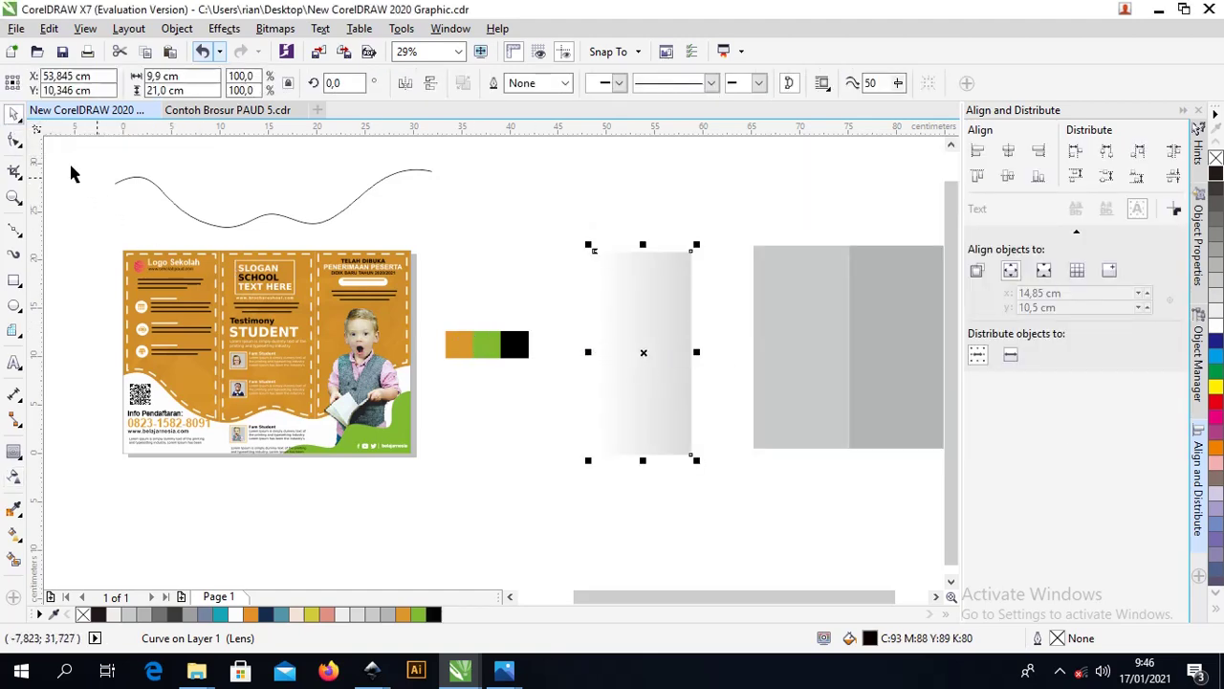
{"action": "left_click", "coordinate": [710, 282]}
{"action": "left_click", "coordinate": [590, 299]}
{"action": "left_click_drag", "start_coordinate": [590, 300], "coordinate": [114, 300]}
{"action": "scroll", "coordinate": [175, 279], "scroll_direction": "up", "scroll_amount": 3}
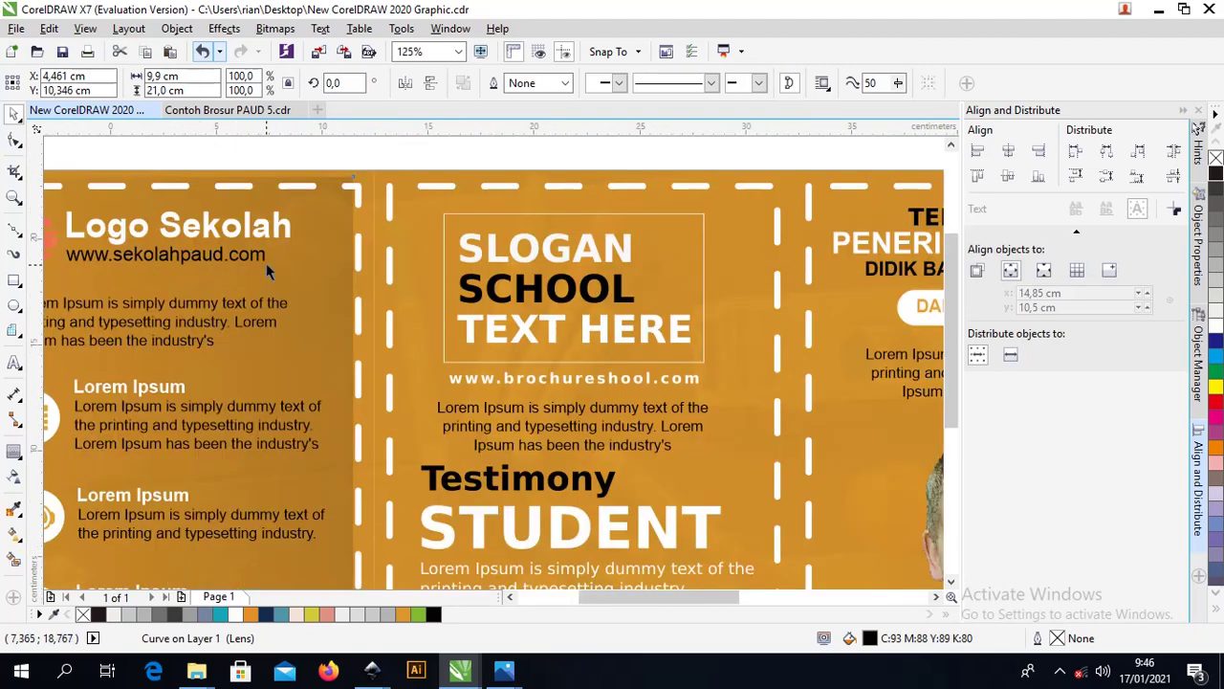
{"action": "scroll", "coordinate": [287, 259], "scroll_direction": "down", "scroll_amount": 1}
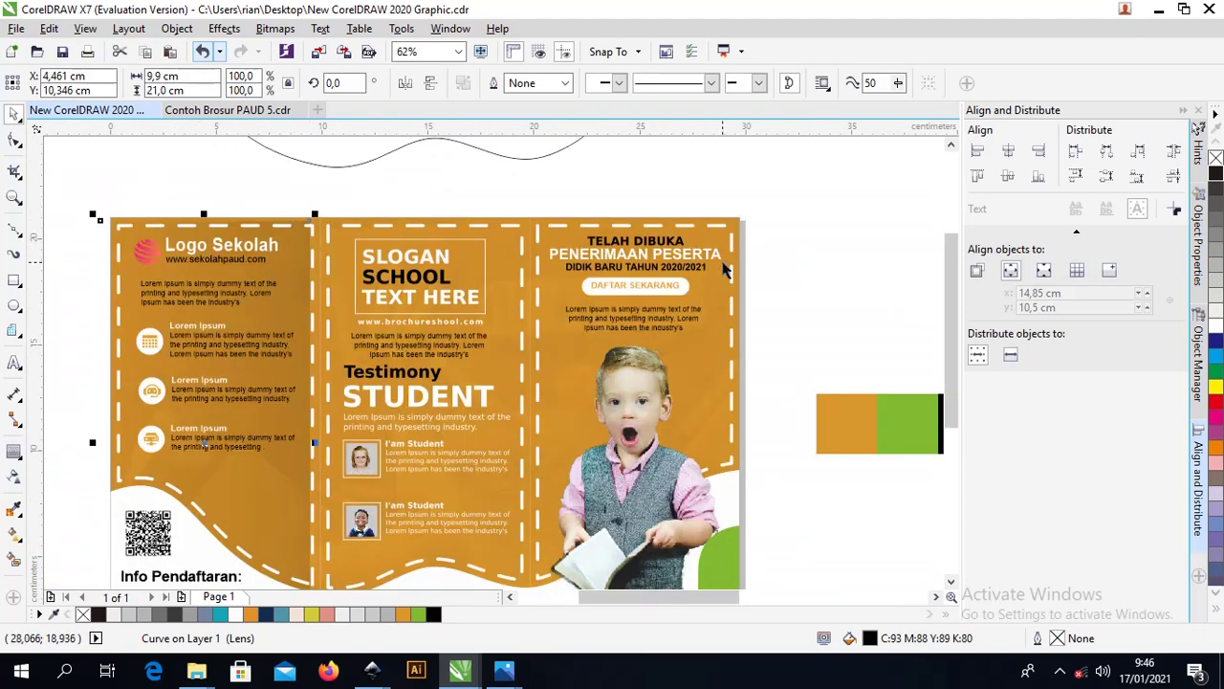
{"action": "left_click", "coordinate": [985, 151]}
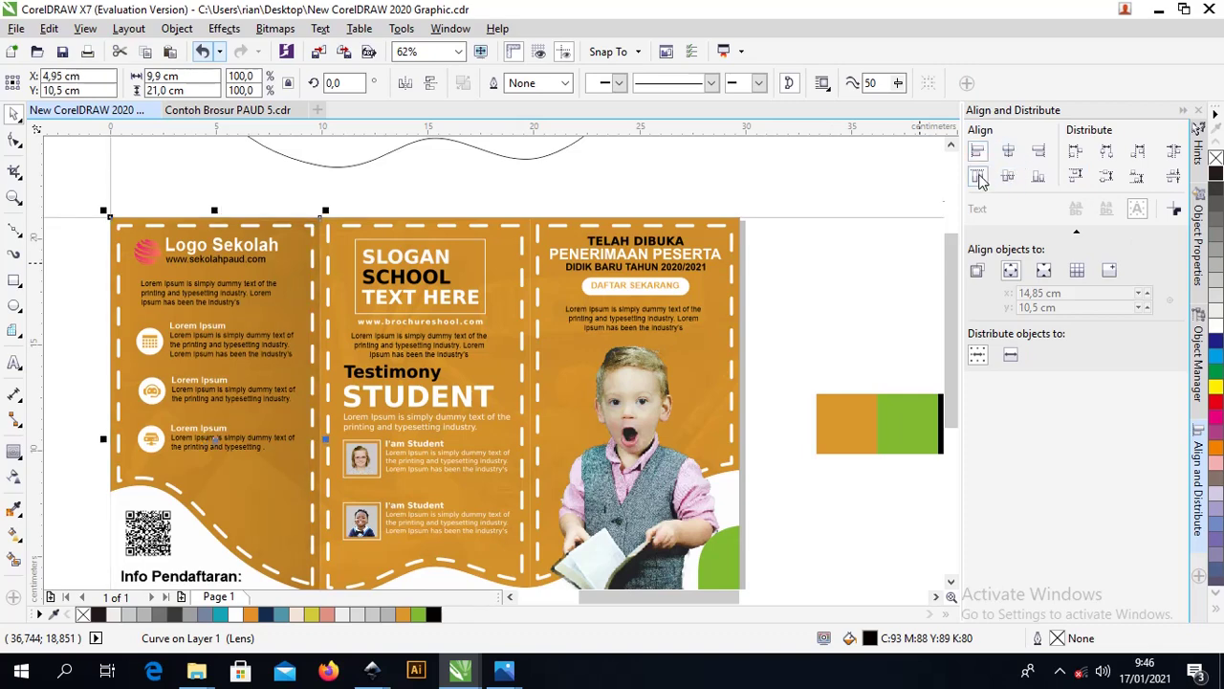
Try a uniform transparency of 74 on the left panel's dashed outline.
{"action": "left_click", "coordinate": [298, 270]}
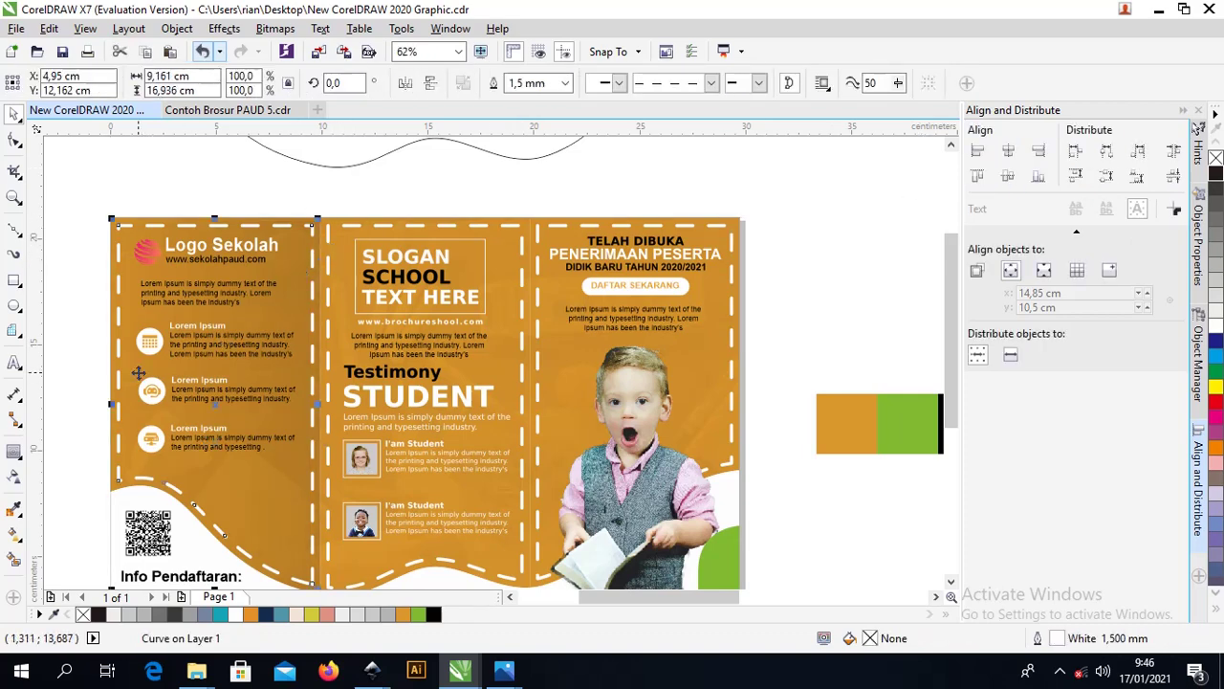
{"action": "left_click", "coordinate": [15, 476]}
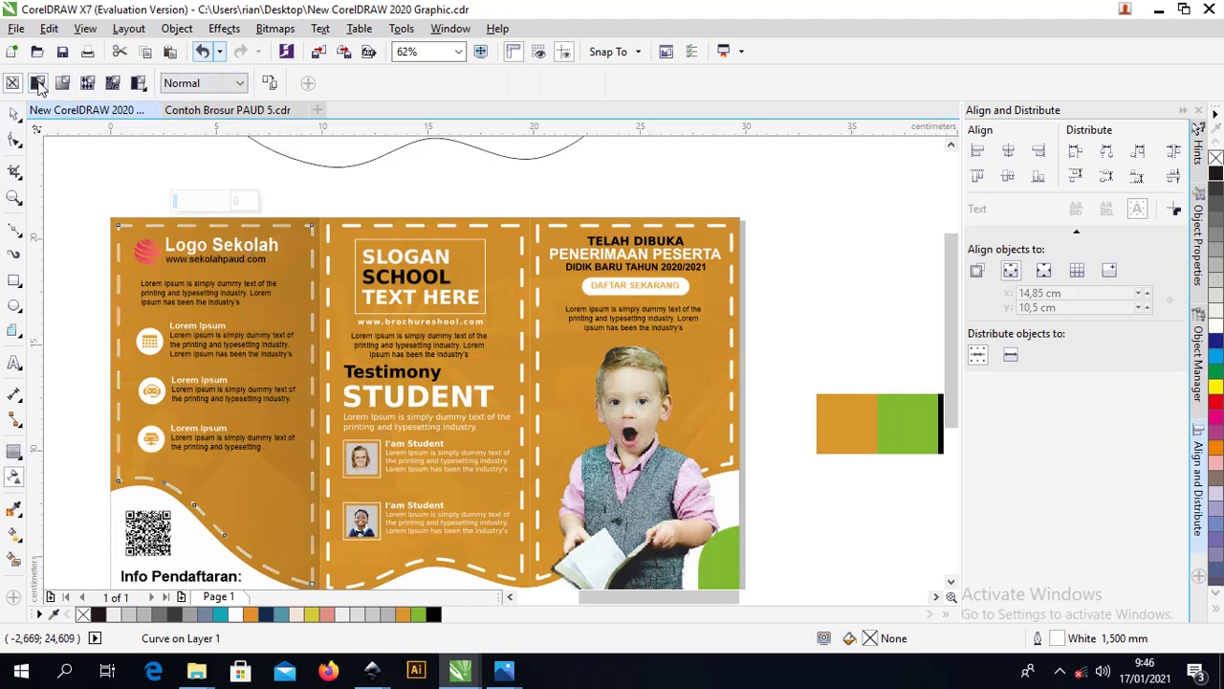
{"action": "left_click", "coordinate": [38, 83]}
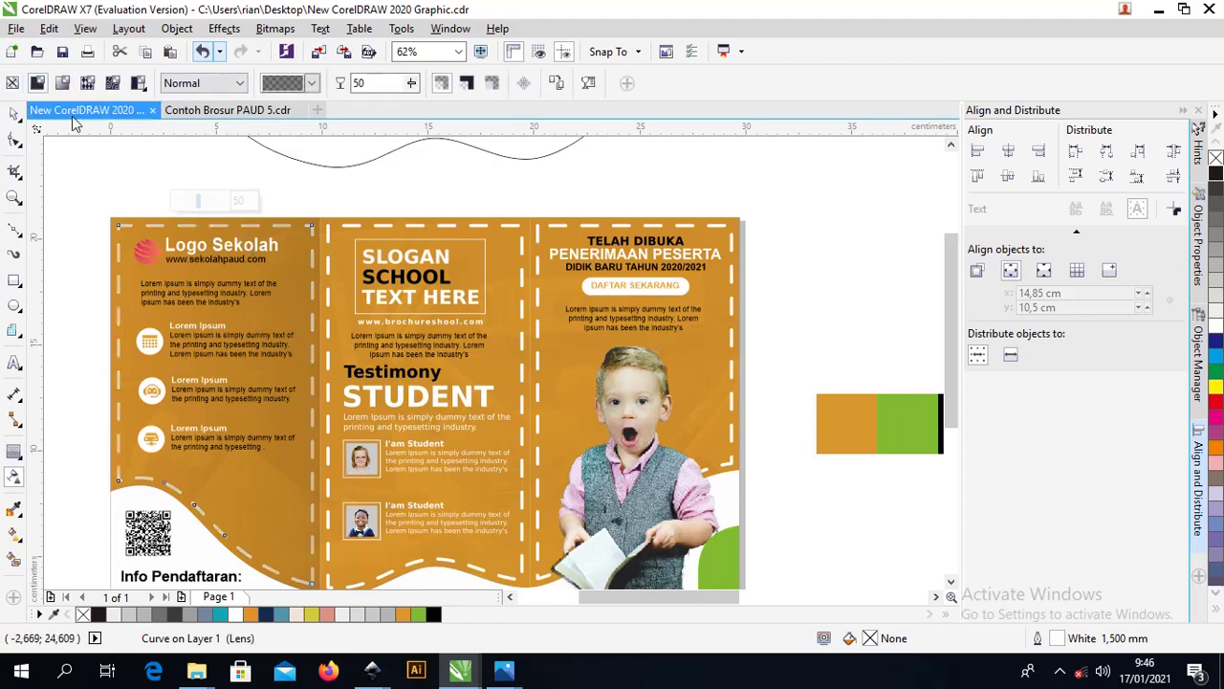
{"action": "left_click", "coordinate": [312, 84]}
{"action": "left_click", "coordinate": [411, 84]}
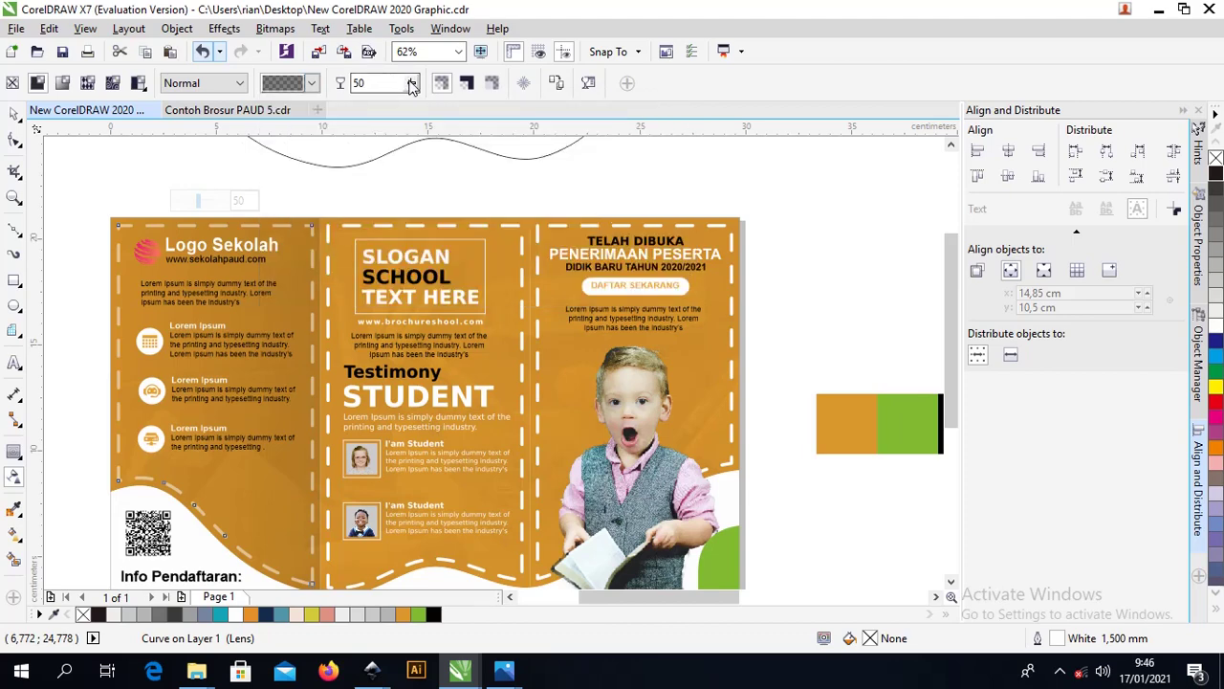
{"action": "left_click_drag", "start_coordinate": [412, 84], "coordinate": [431, 106]}
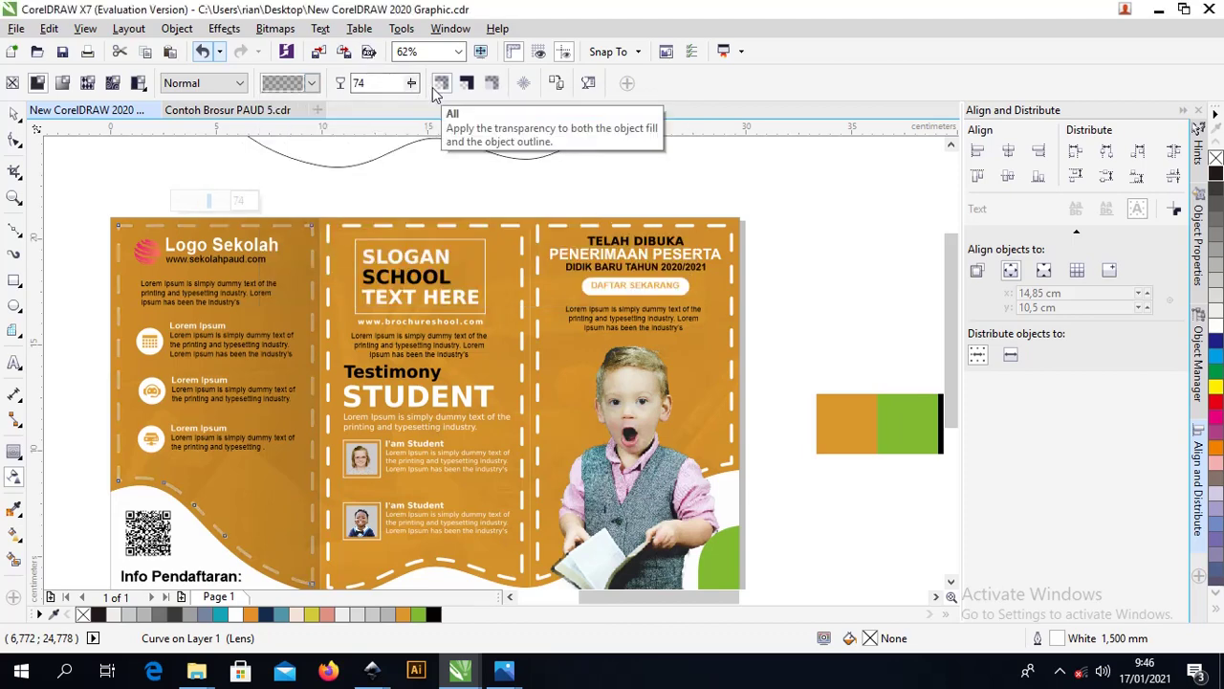
{"action": "left_click", "coordinate": [15, 114]}
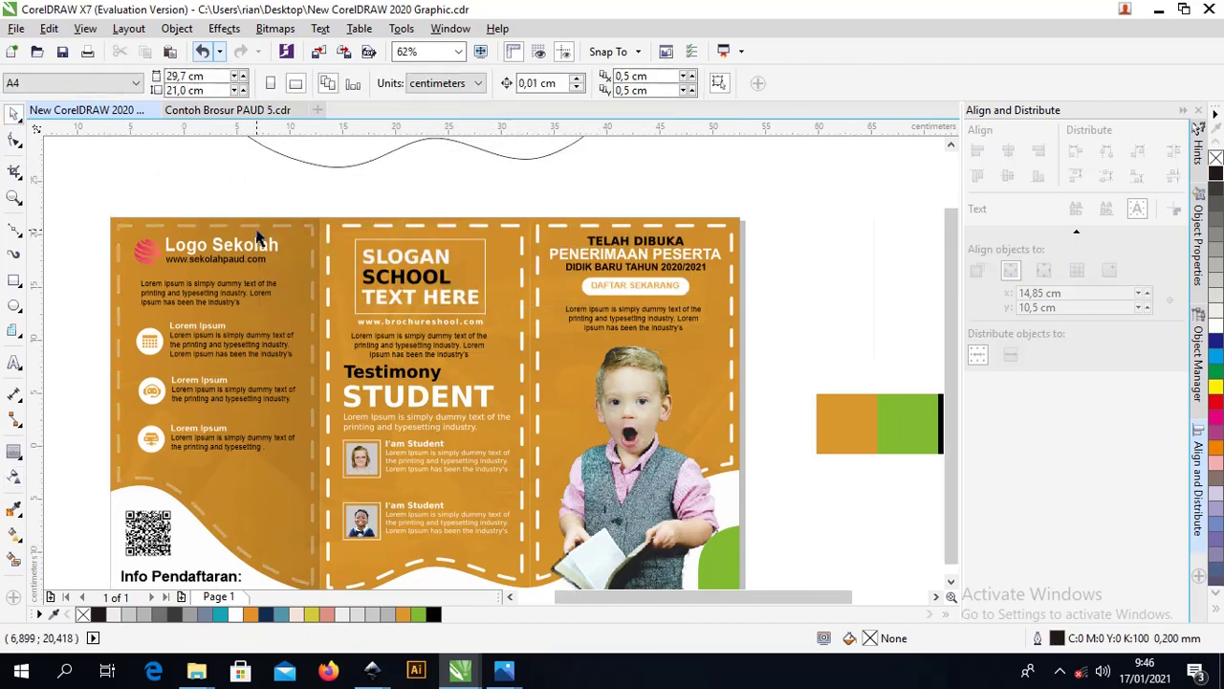
Undo the dashed outline's transparency and the shadow panel's alignment to the page.
{"action": "scroll", "coordinate": [259, 230], "scroll_direction": "down", "scroll_amount": 2}
{"action": "left_click", "coordinate": [275, 321]}
{"action": "scroll", "coordinate": [276, 321], "scroll_direction": "up", "scroll_amount": 2}
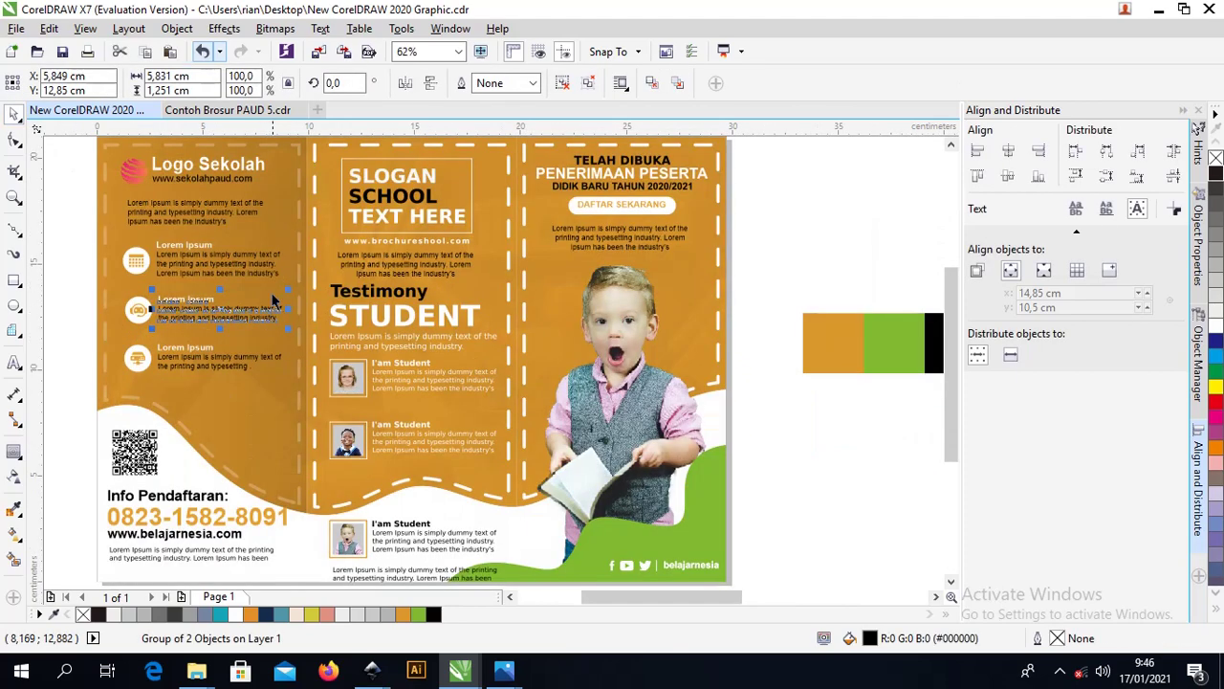
{"action": "left_click", "coordinate": [280, 222]}
{"action": "key", "text": "ctrl+z"}
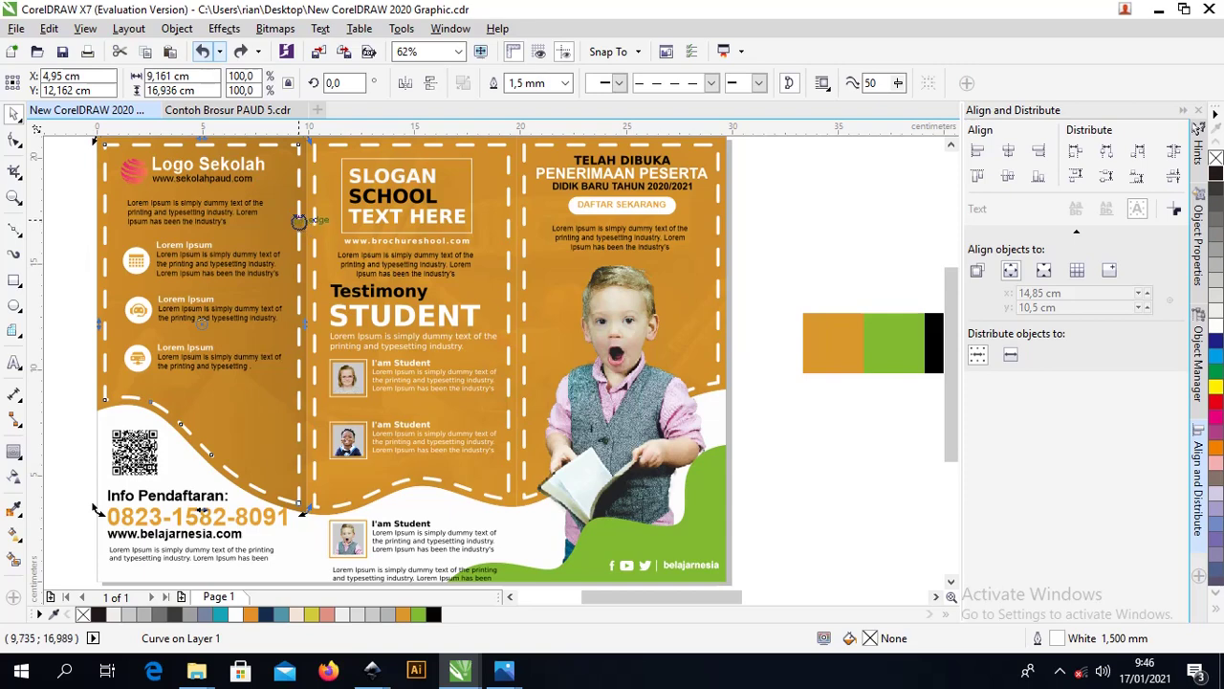
{"action": "left_click", "coordinate": [70, 180]}
{"action": "left_click", "coordinate": [72, 177]}
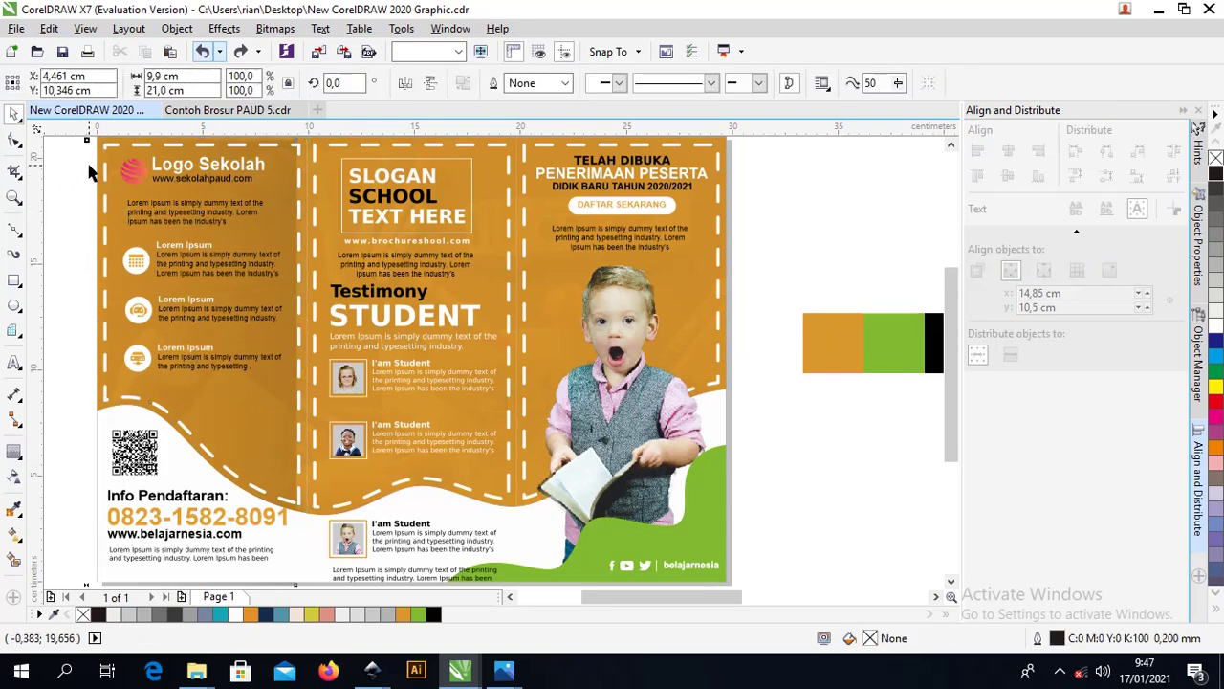
Set the shadow panel's right transparency node to 90 and align the panel to the page's left and top edges.
{"action": "left_click", "coordinate": [14, 476]}
{"action": "left_click_drag", "start_coordinate": [85, 361], "coordinate": [298, 393]}
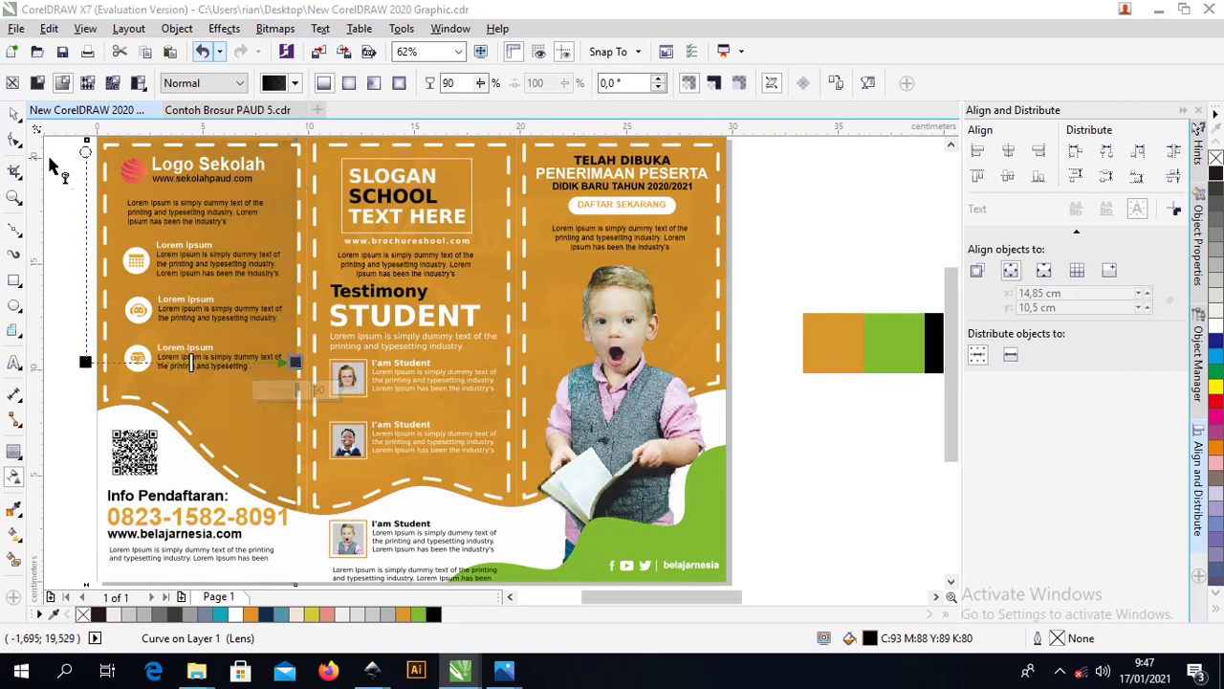
{"action": "left_click", "coordinate": [14, 115]}
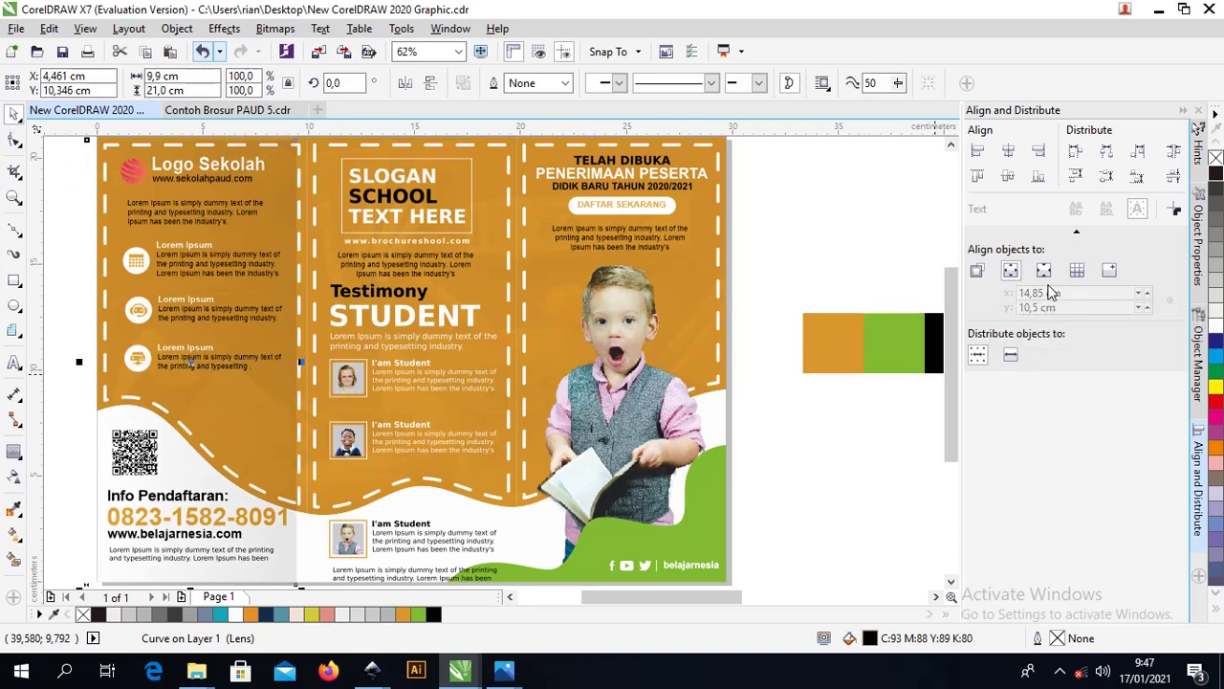
{"action": "left_click", "coordinate": [977, 153]}
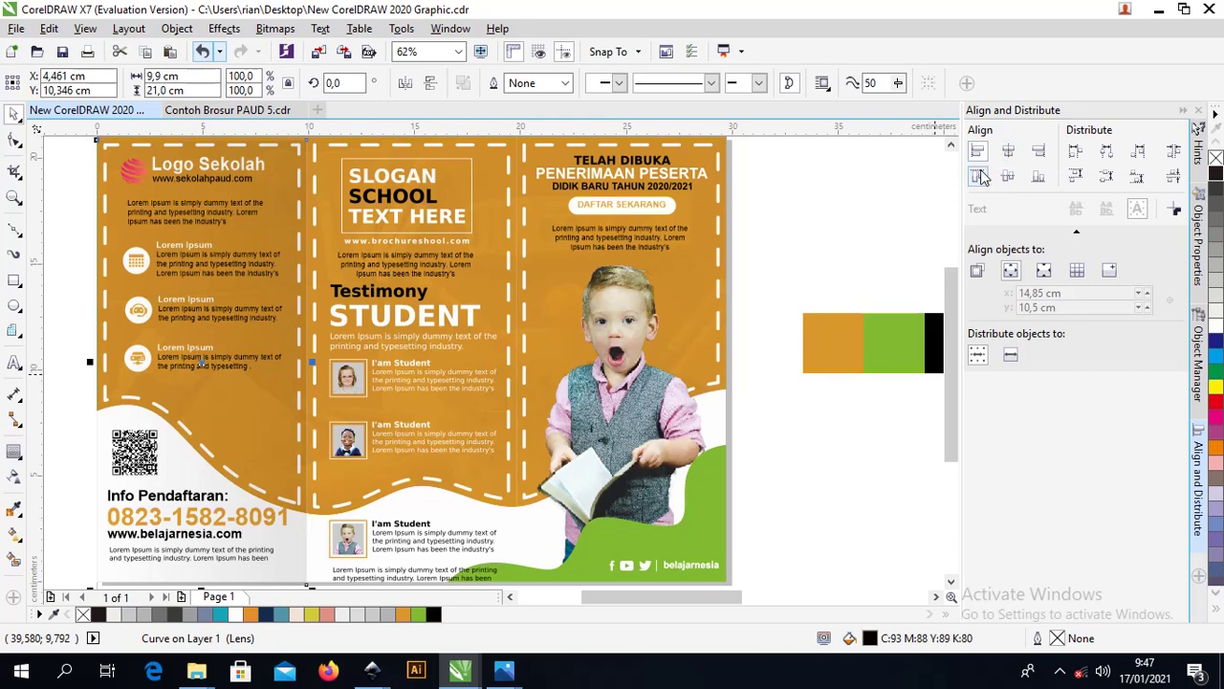
{"action": "left_click", "coordinate": [977, 176]}
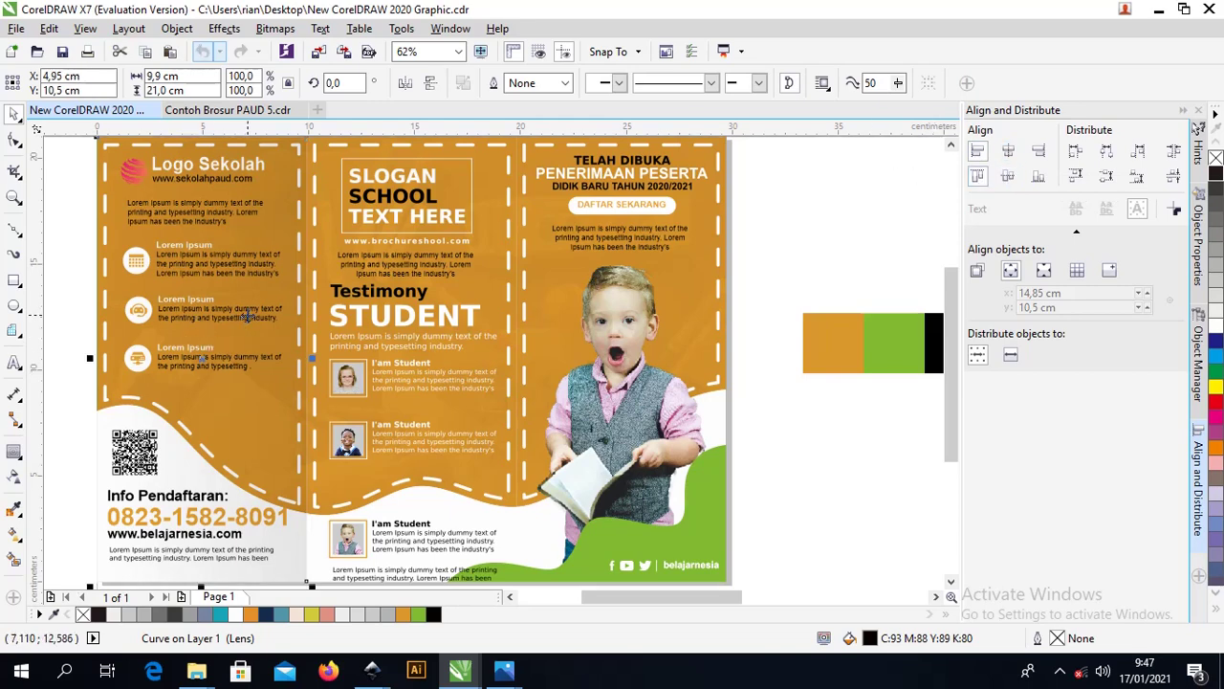
Duplicate the left panel's shadow and align the copy to the page's right and top edges.
{"action": "key", "text": "Right"}
{"action": "key", "text": "Up"}
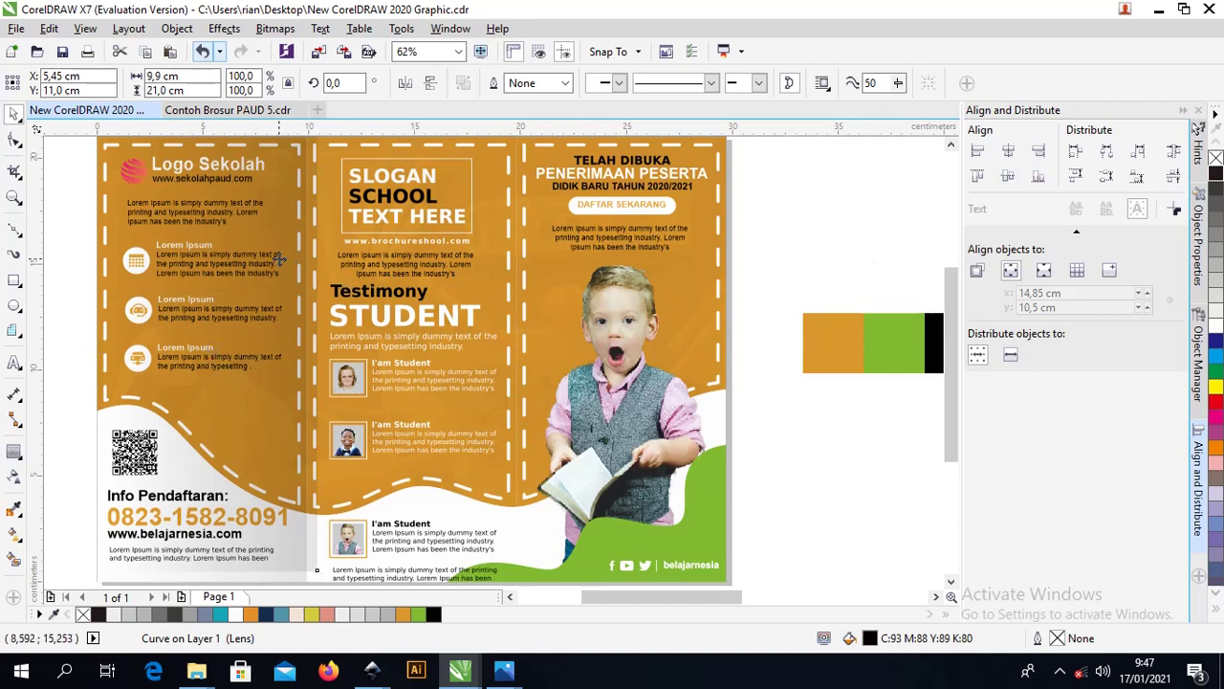
{"action": "left_click_drag", "start_coordinate": [281, 266], "coordinate": [318, 268]}
{"action": "left_click", "coordinate": [1041, 153]}
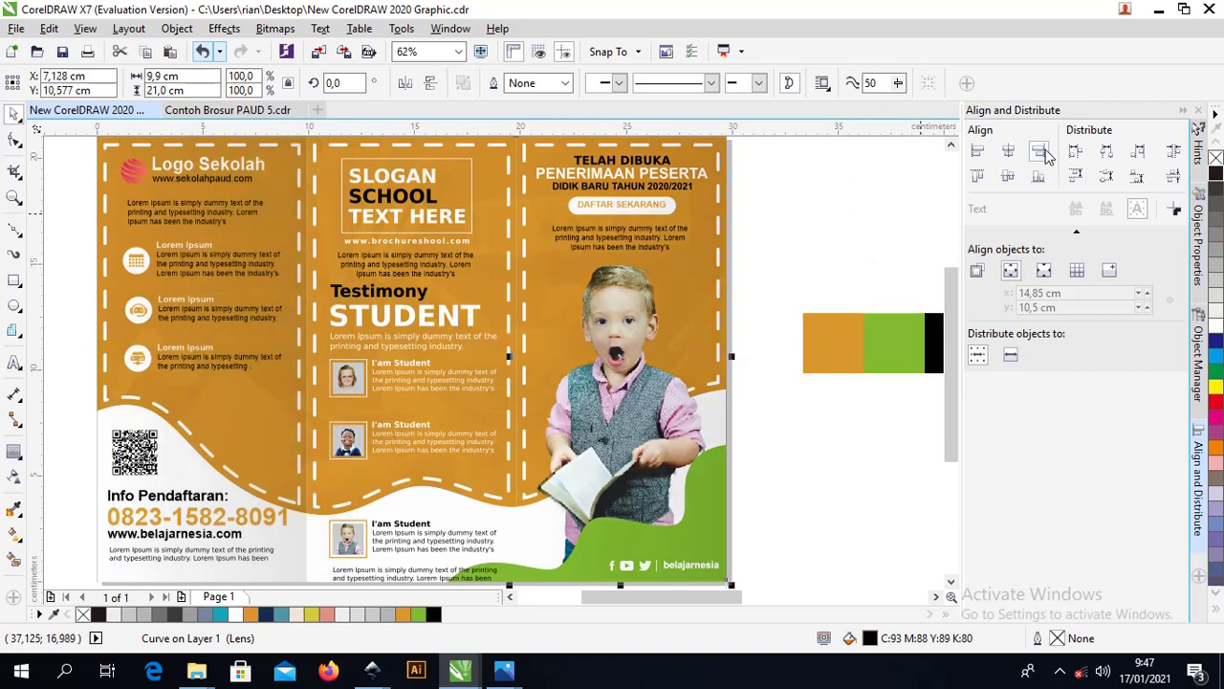
{"action": "left_click", "coordinate": [978, 176]}
{"action": "left_click", "coordinate": [776, 249]}
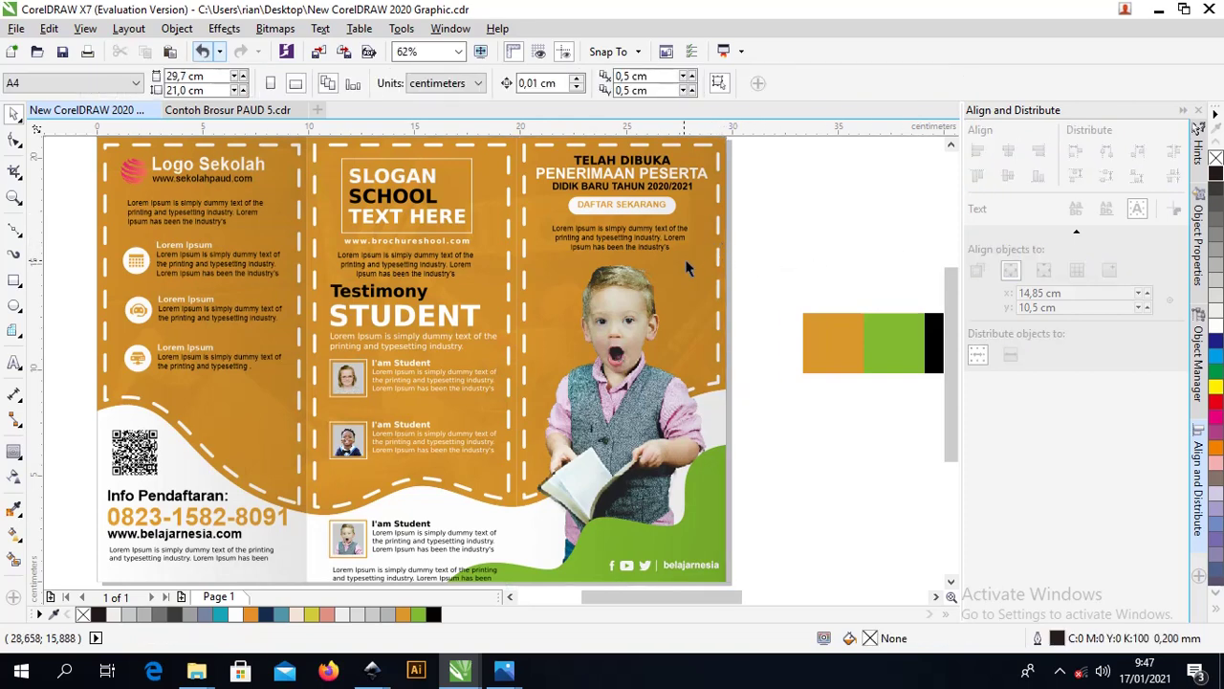
Duplicate the right panel's shadow and align the copy to the page's top edge and horizontal centre.
{"action": "left_click", "coordinate": [667, 290]}
{"action": "key", "text": "ctrl+z"}
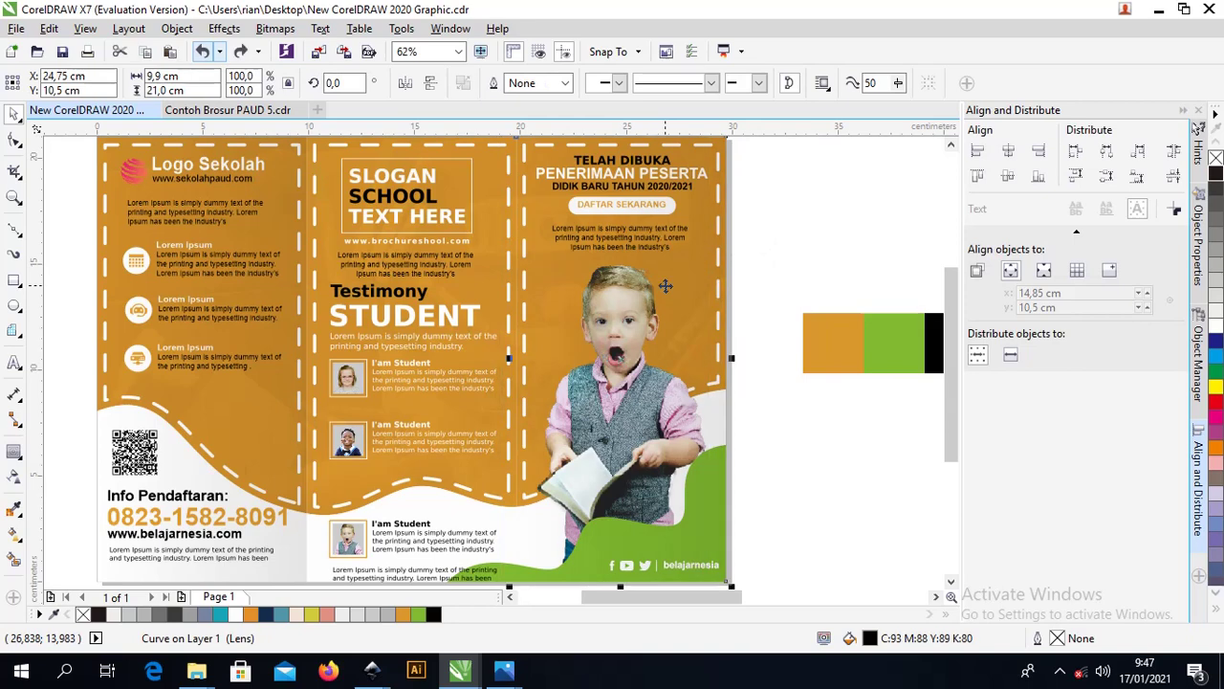
{"action": "left_click_drag", "start_coordinate": [666, 286], "coordinate": [676, 275]}
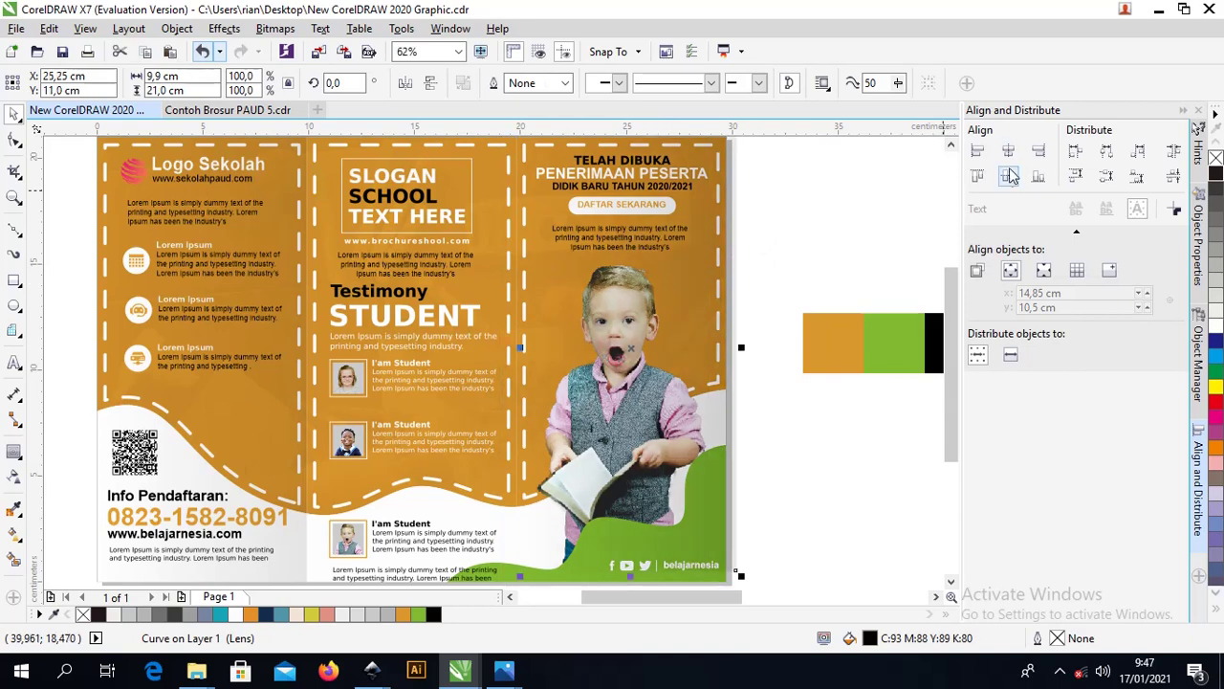
{"action": "left_click", "coordinate": [979, 177]}
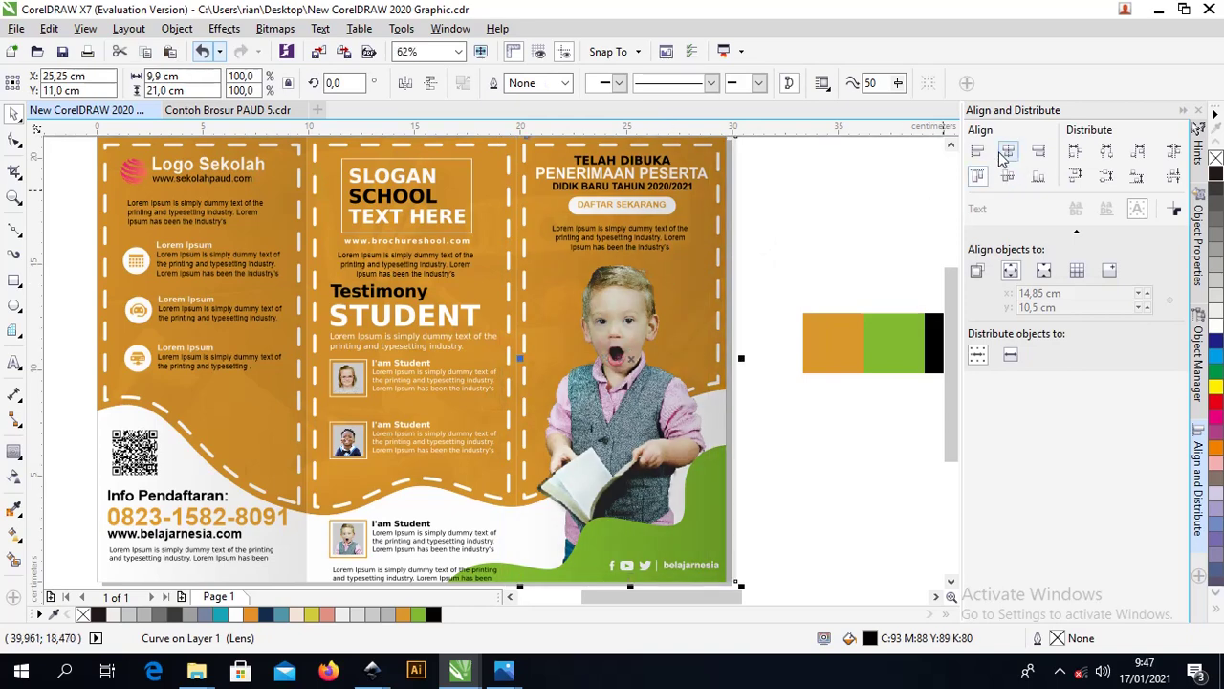
{"action": "left_click", "coordinate": [1008, 151]}
{"action": "left_click", "coordinate": [883, 195]}
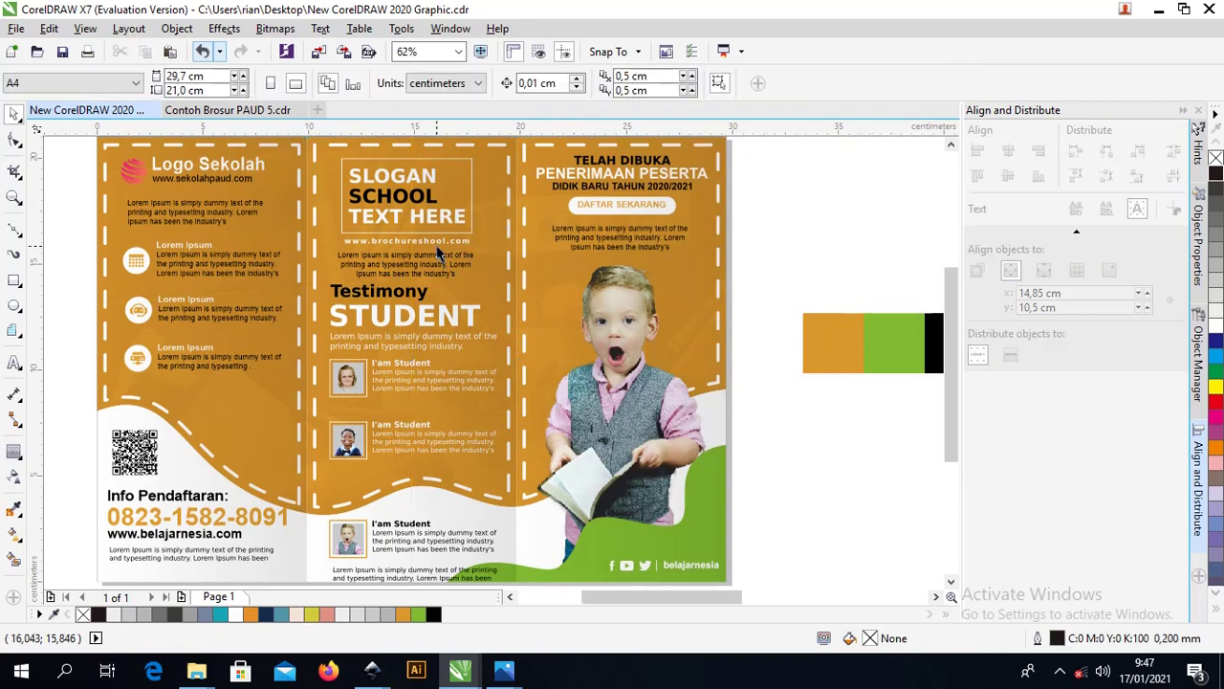
Select the shadow panels over the left, middle and right brochure panels together.
{"action": "scroll", "coordinate": [437, 259], "scroll_direction": "right", "scroll_amount": 1}
{"action": "scroll", "coordinate": [437, 259], "scroll_direction": "down", "scroll_amount": 1}
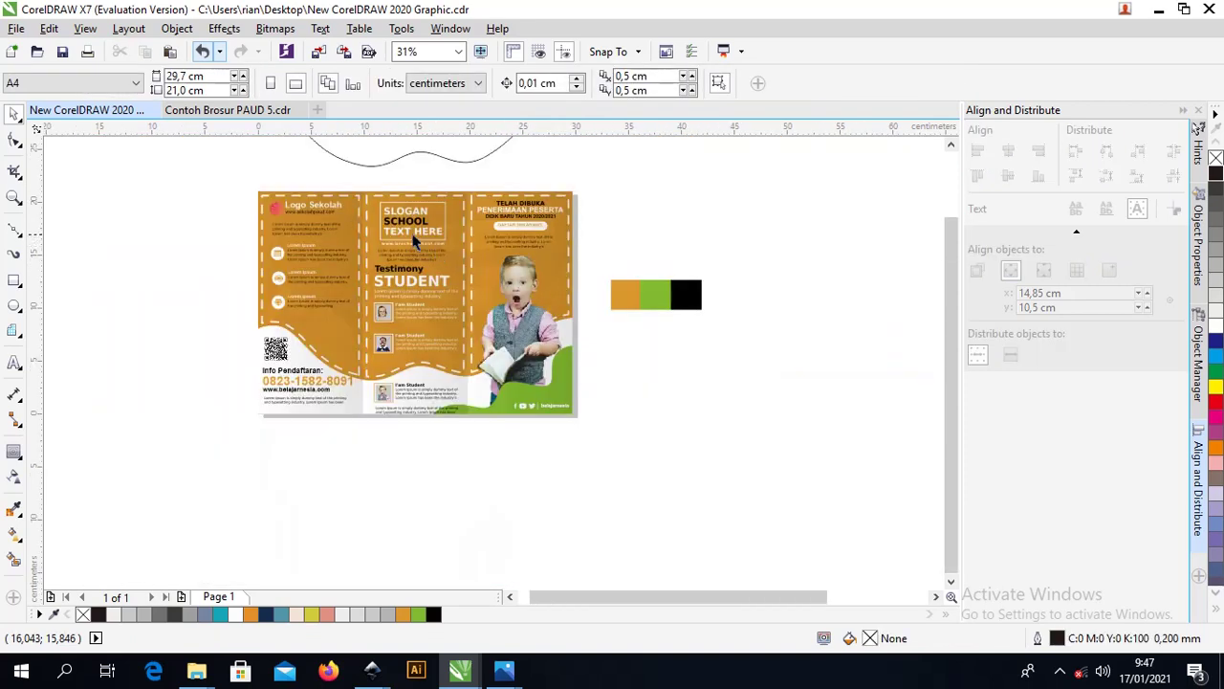
{"action": "left_click", "coordinate": [337, 239]}
{"action": "left_click", "coordinate": [529, 246], "text": "shift"}
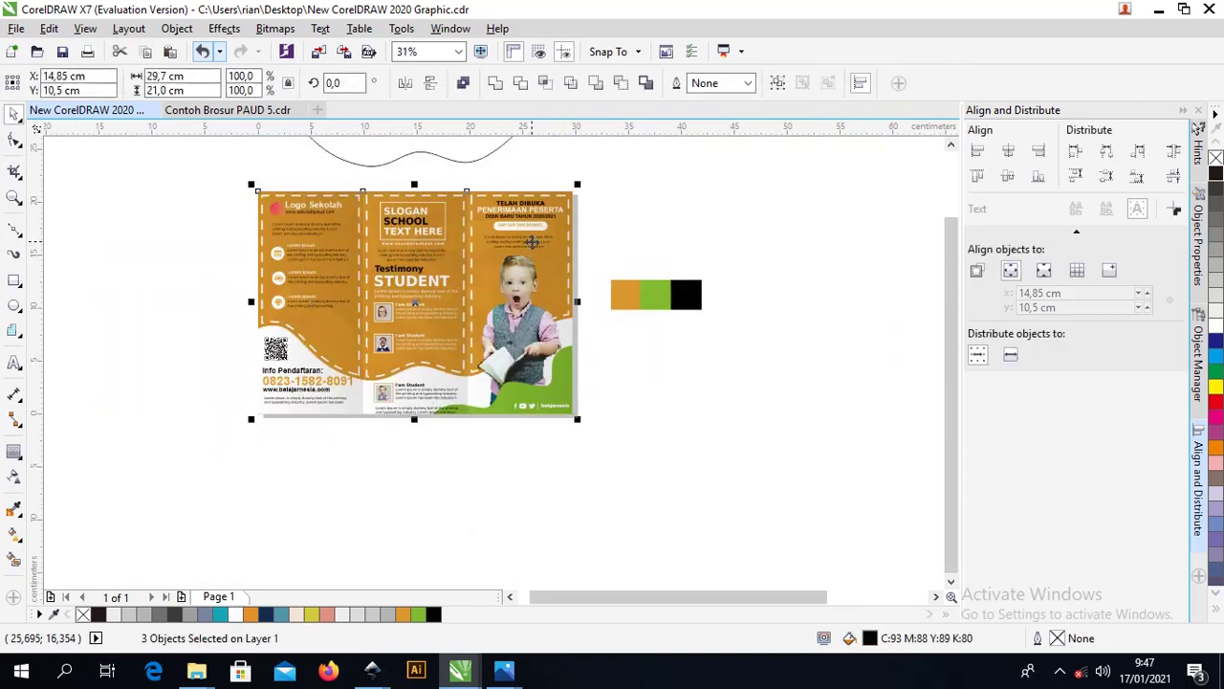
Examine the whole brochure page with the fold shadows over its three panels.
{"action": "scroll", "coordinate": [532, 244], "scroll_direction": "up", "scroll_amount": 2}
{"action": "scroll", "coordinate": [541, 239], "scroll_direction": "down", "scroll_amount": 1}
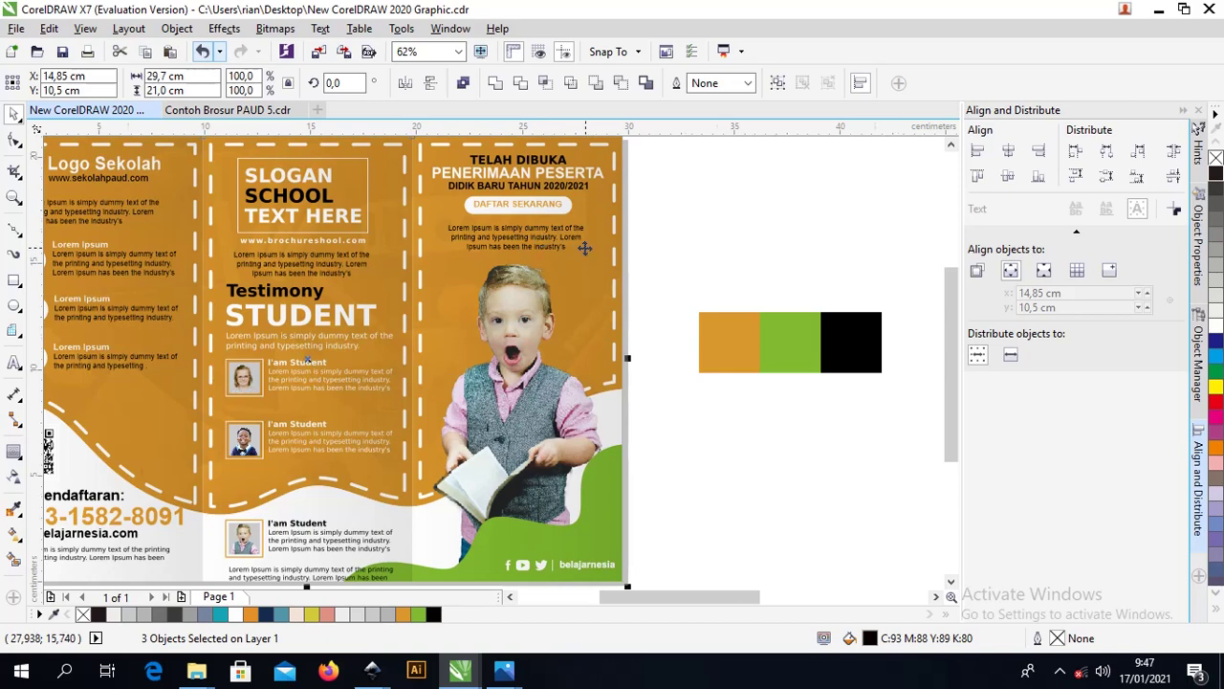
{"action": "scroll", "coordinate": [584, 249], "scroll_direction": "down", "scroll_amount": 2}
{"action": "key", "text": "z"}
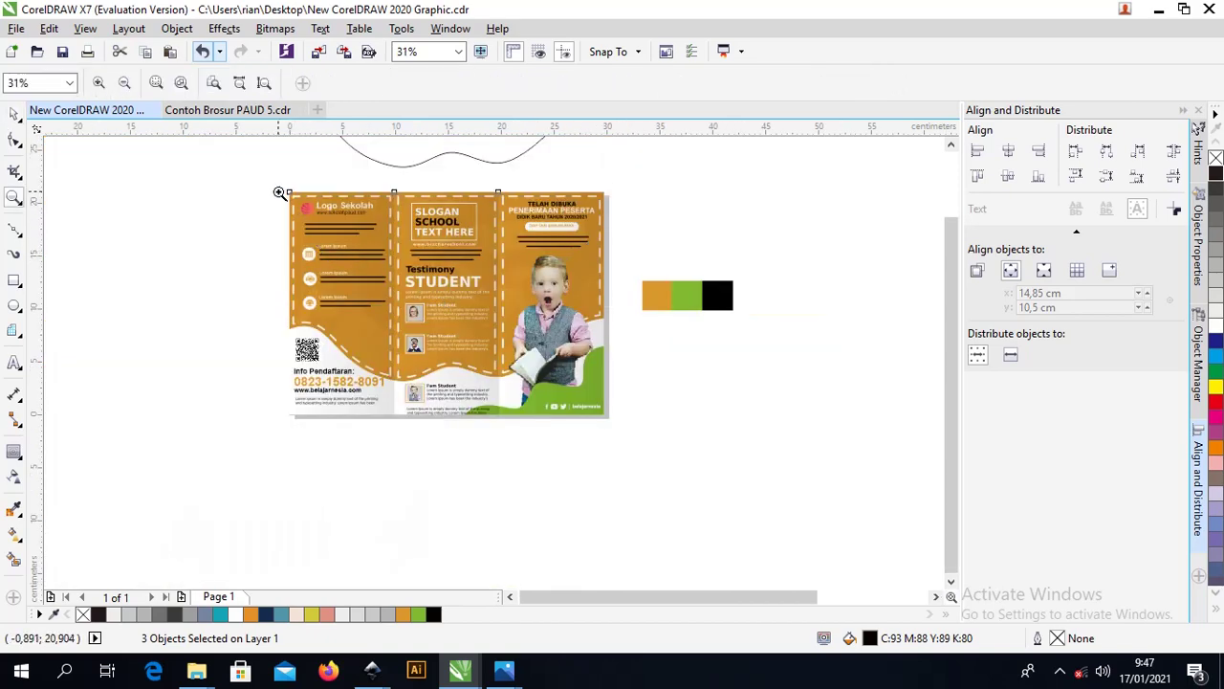
{"action": "left_click_drag", "start_coordinate": [282, 191], "coordinate": [633, 448]}
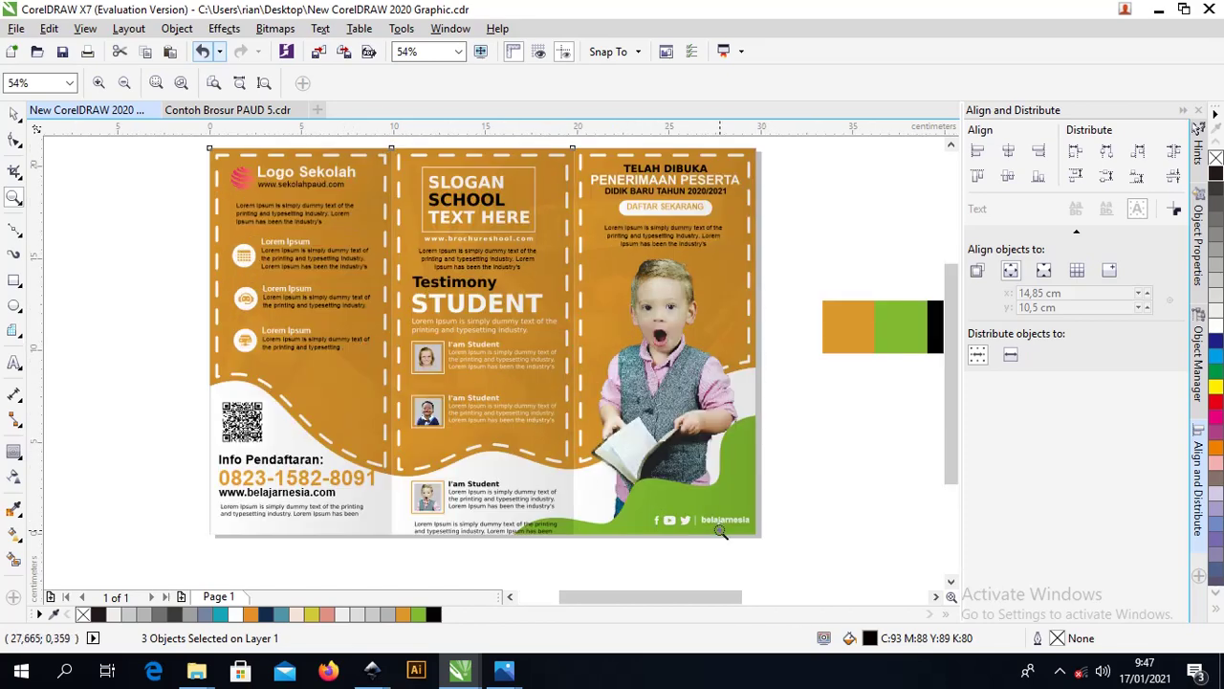
{"action": "left_click_drag", "start_coordinate": [828, 554], "coordinate": [184, 141]}
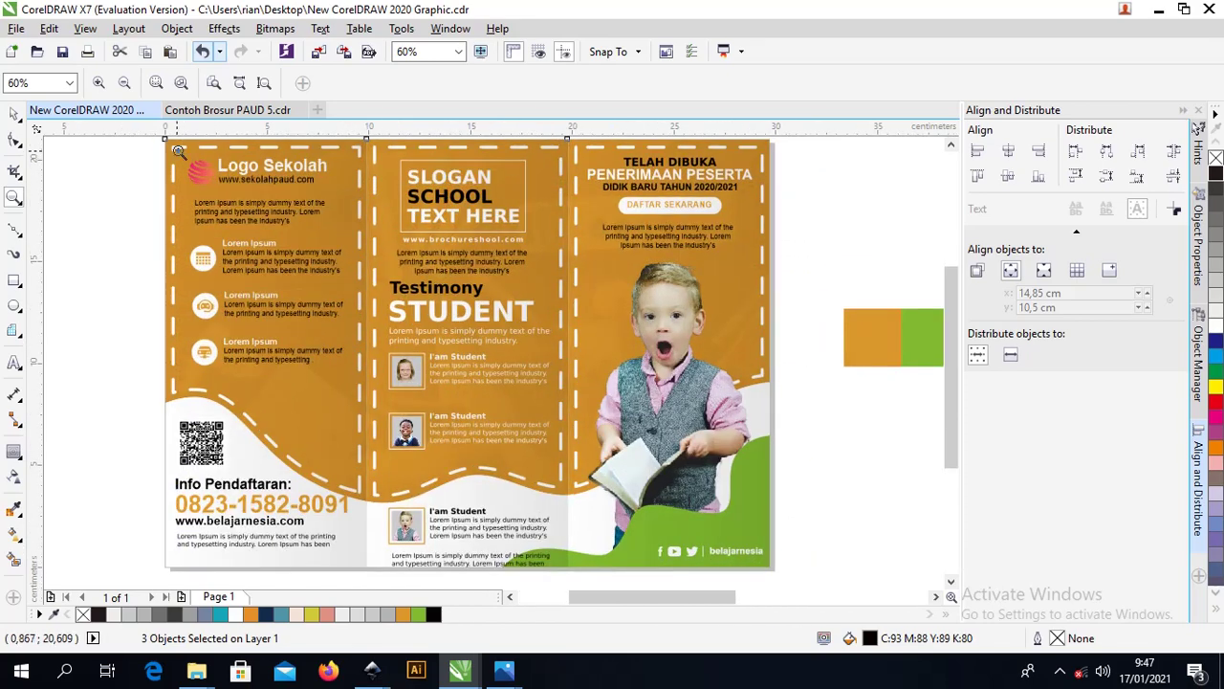
{"action": "left_click", "coordinate": [15, 112]}
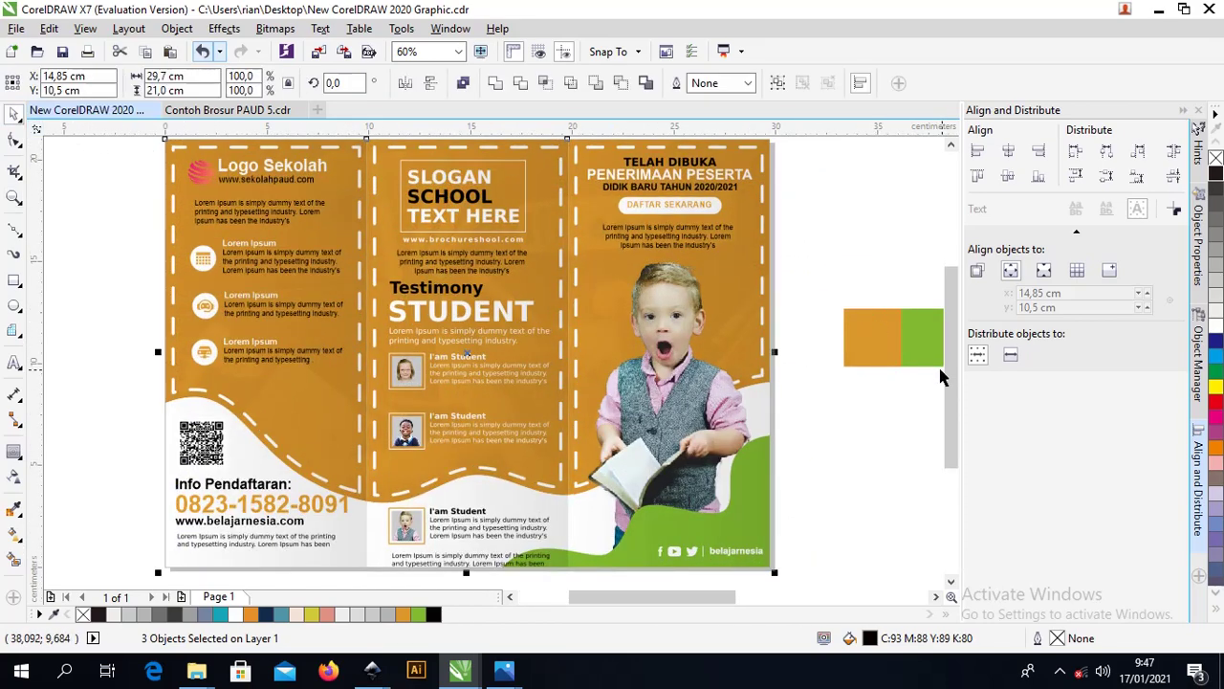
{"action": "left_click_drag", "start_coordinate": [950, 375], "coordinate": [951, 365]}
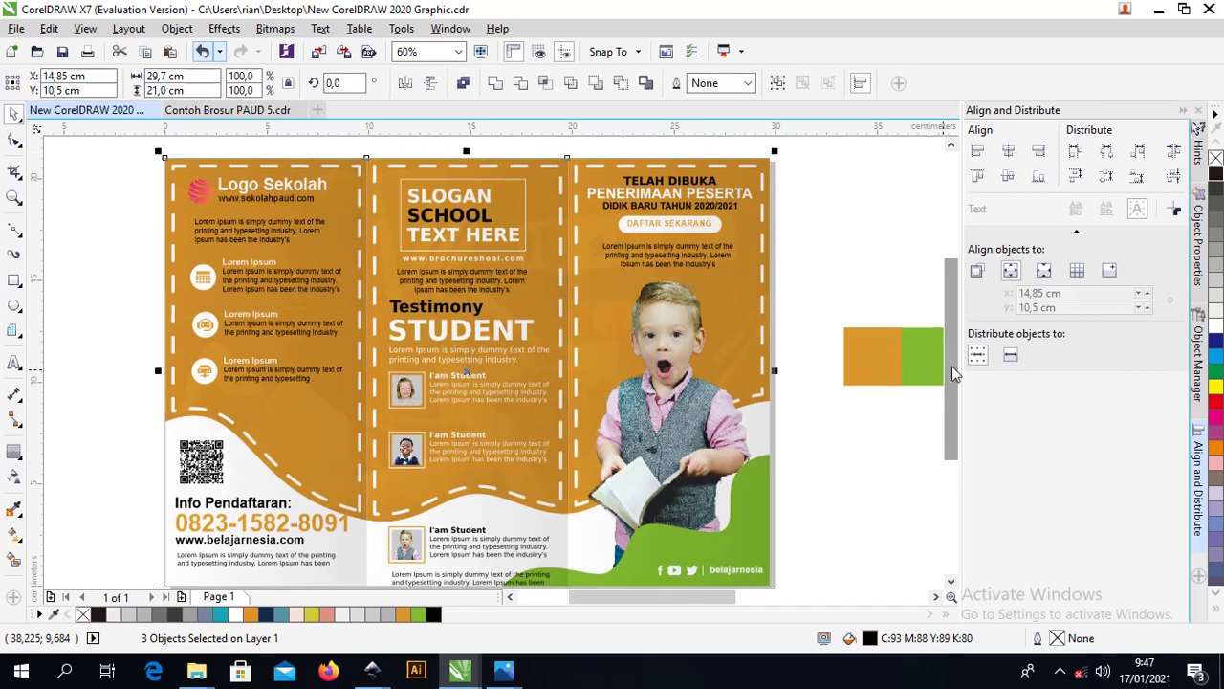